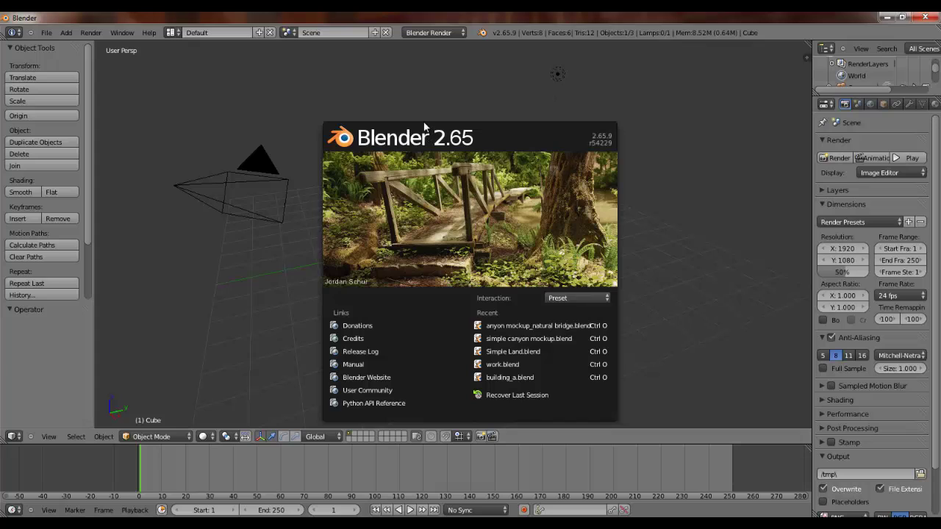
Dismiss the splash screen and show the add-ons list in the user preferences.
click(465, 216)
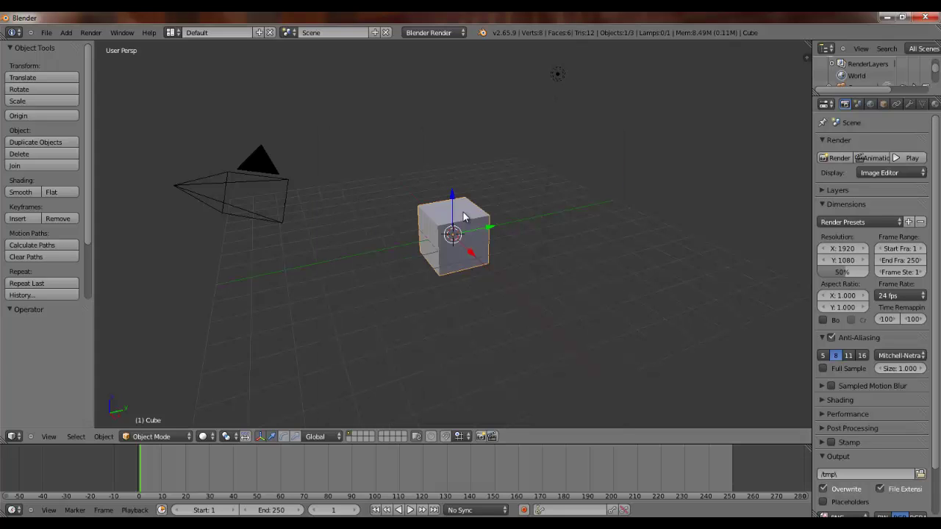
click(46, 33)
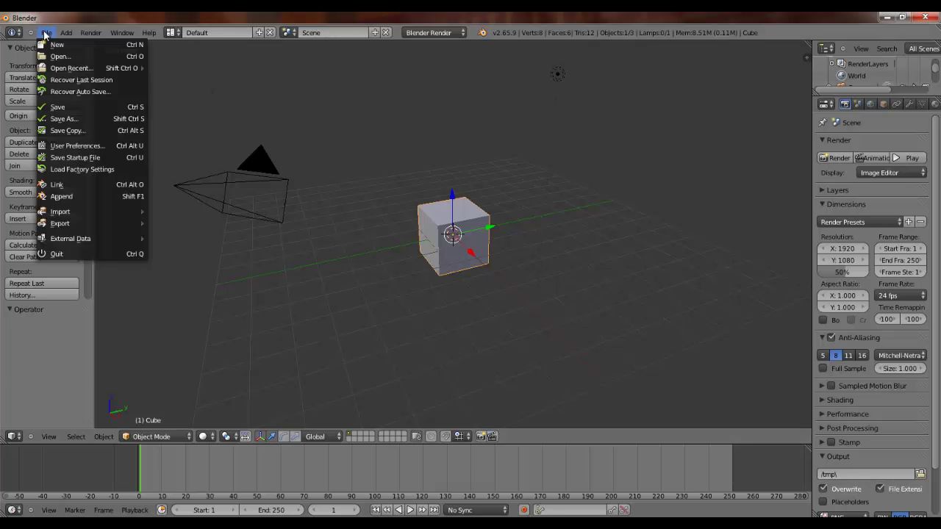
click(80, 145)
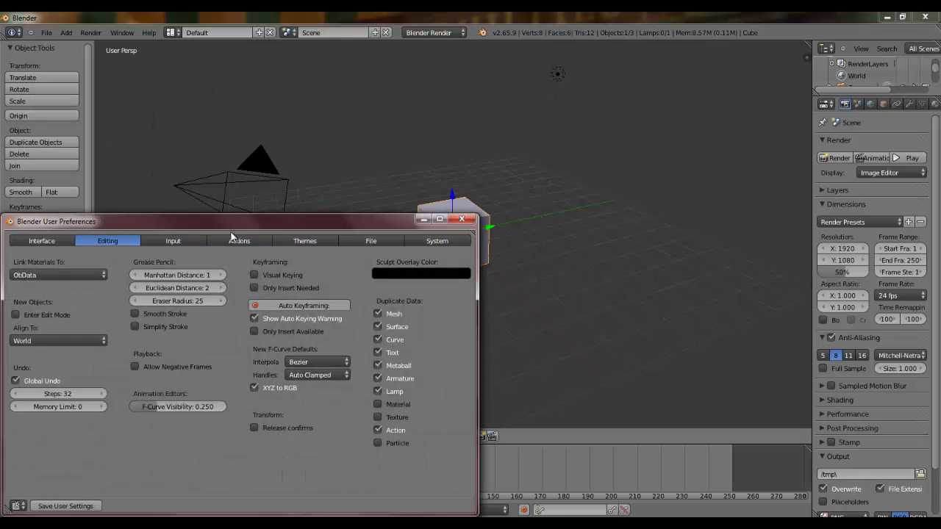
drag(231, 221, 251, 28)
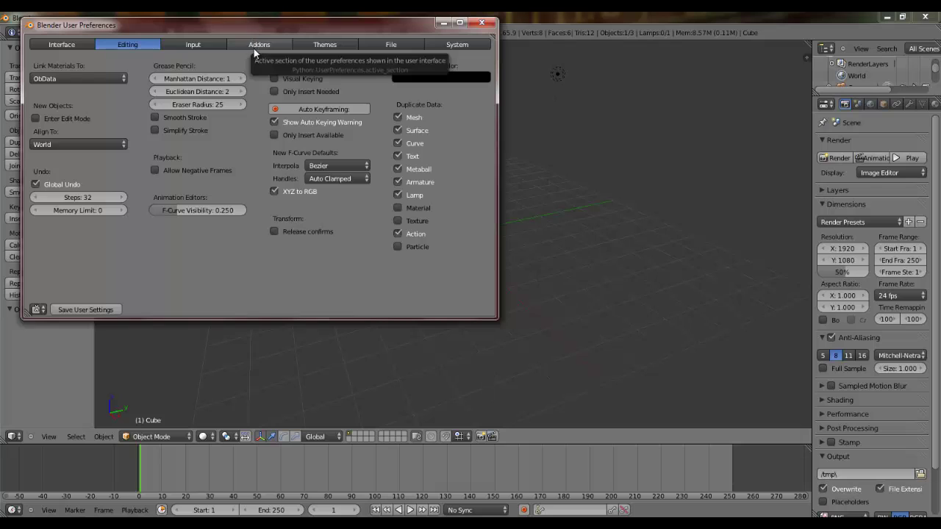
click(257, 45)
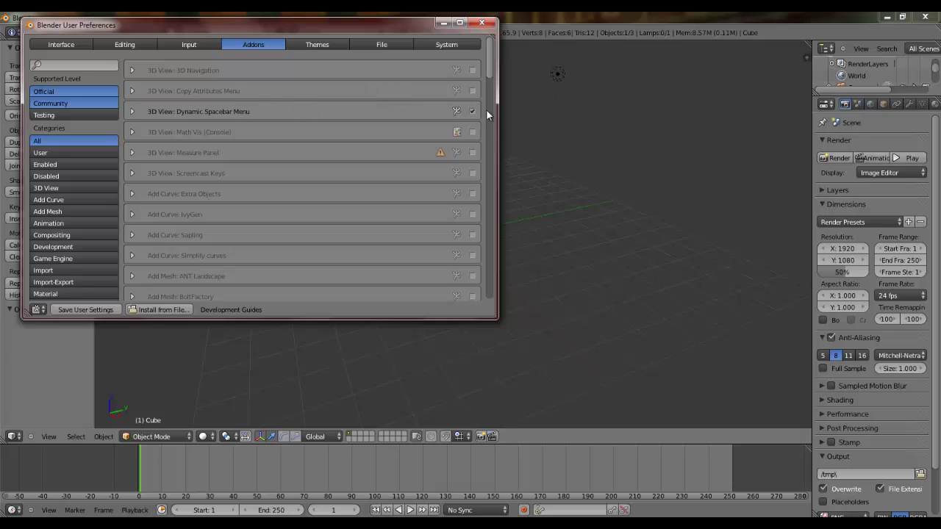
Enable the 3D View: 3D Navigation add-on and check its details.
click(131, 111)
click(132, 112)
click(472, 70)
click(132, 71)
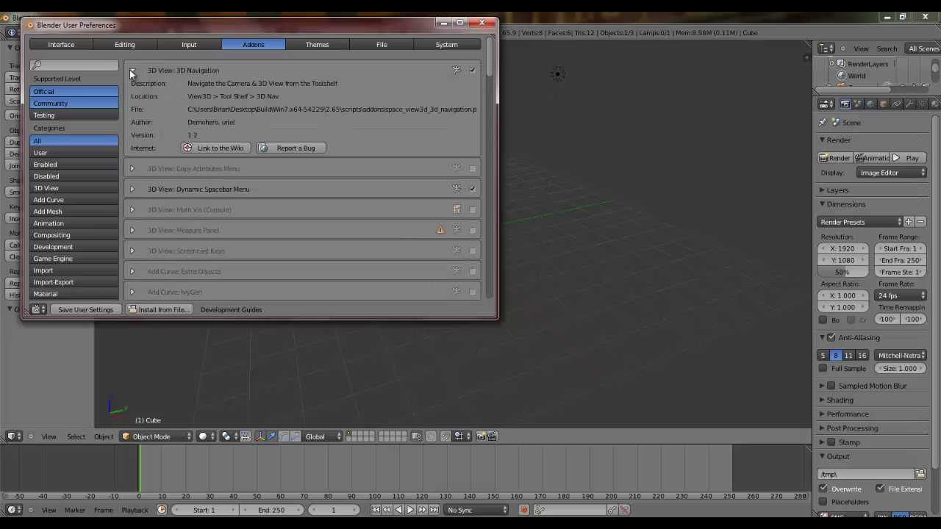
click(131, 70)
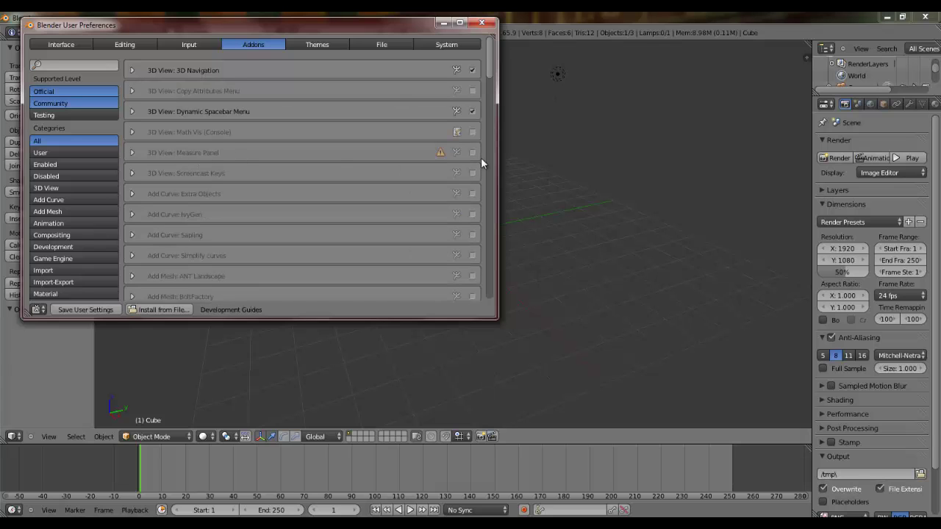
Enable the Add Mesh: ANT Landscape add-on.
drag(492, 65, 490, 98)
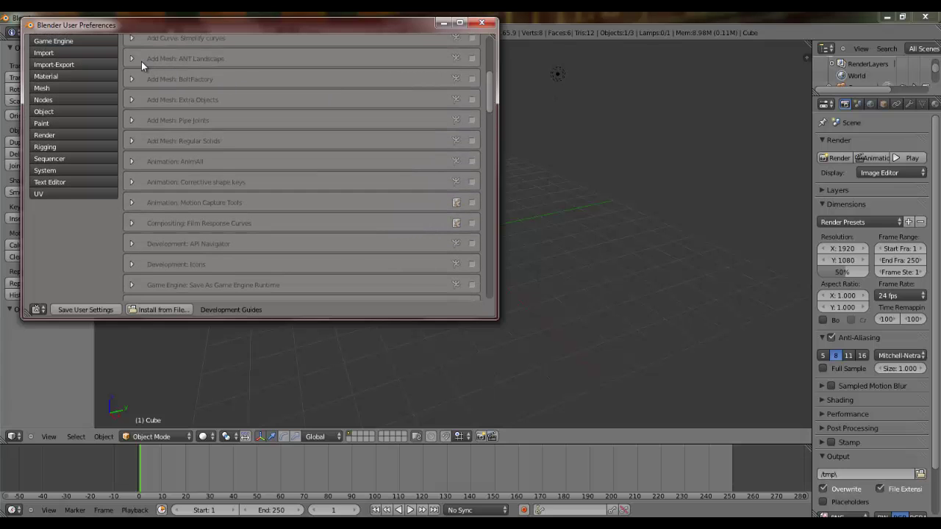
click(474, 58)
drag(489, 76, 490, 61)
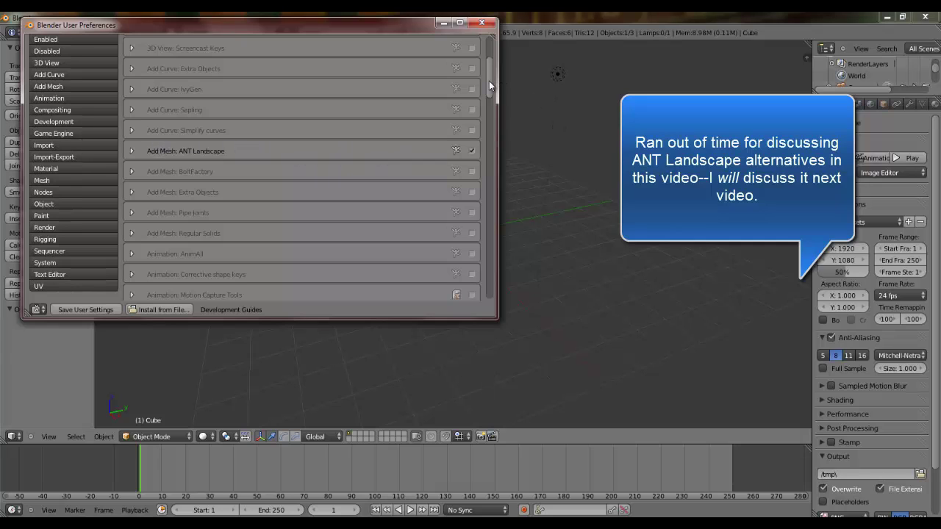
Enable the Mesh: Relax add-on and close the user preferences.
drag(489, 81, 487, 250)
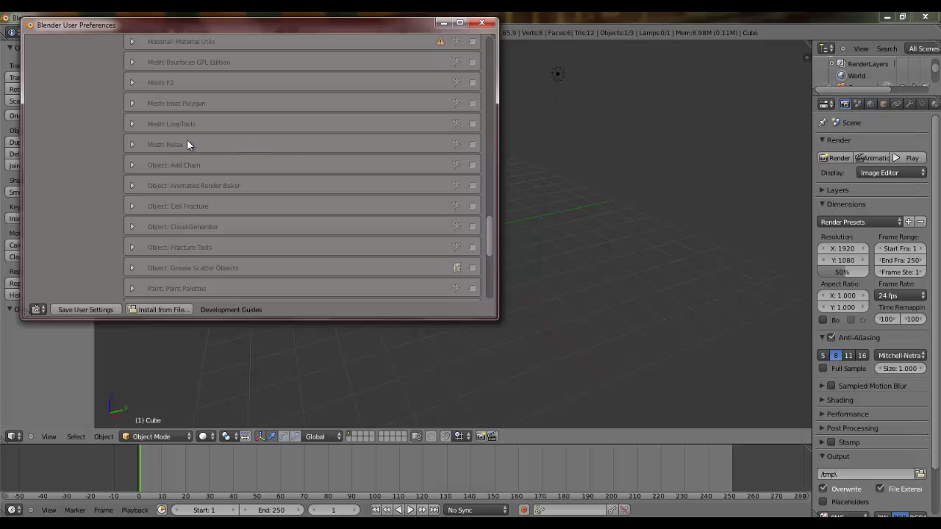
click(472, 145)
drag(488, 238, 491, 47)
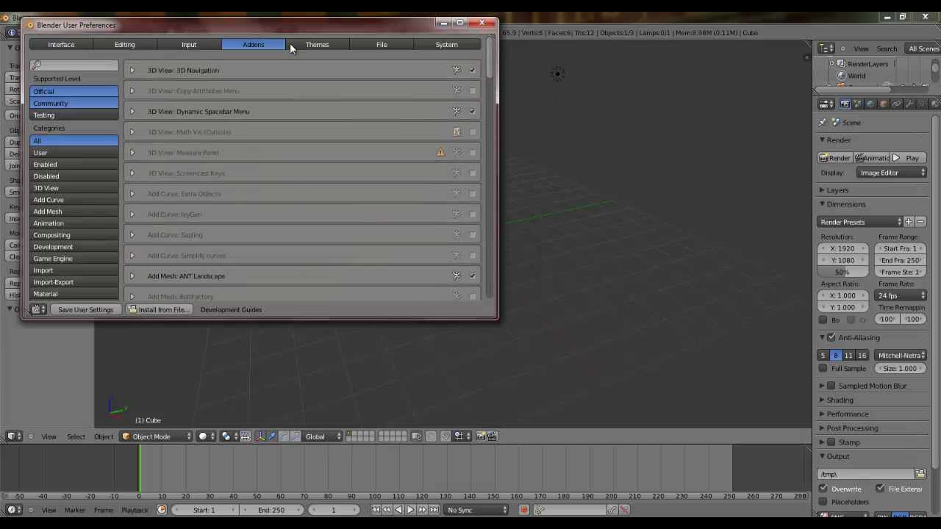
click(483, 23)
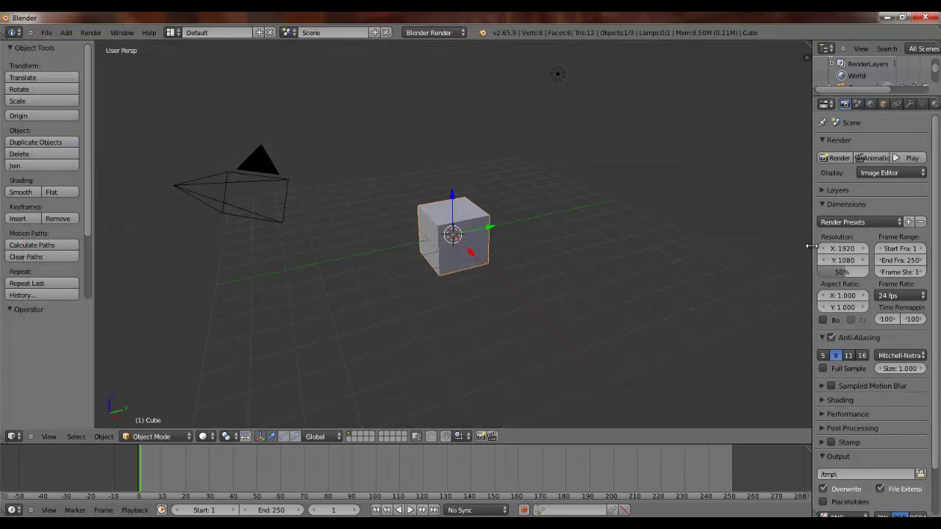
Change the type of the scene's lamp to Hemi.
right_click(287, 182)
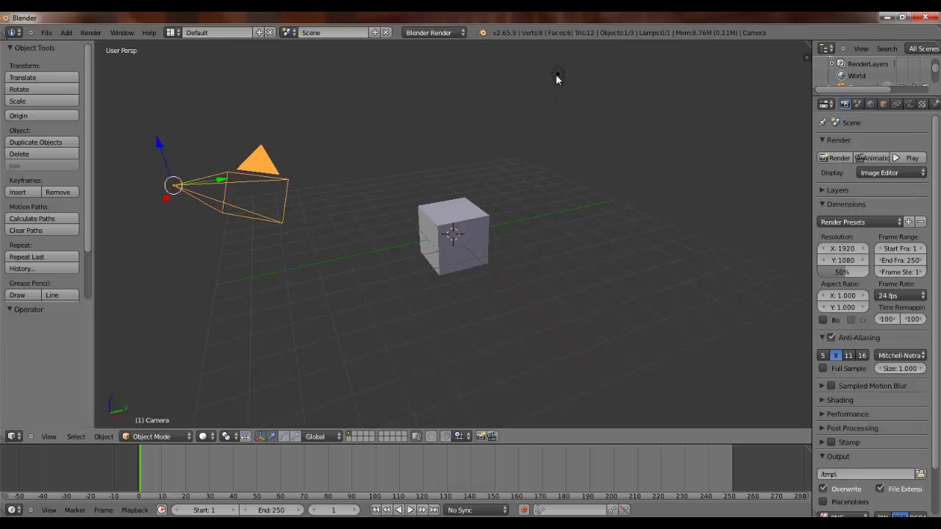
right_click(557, 75)
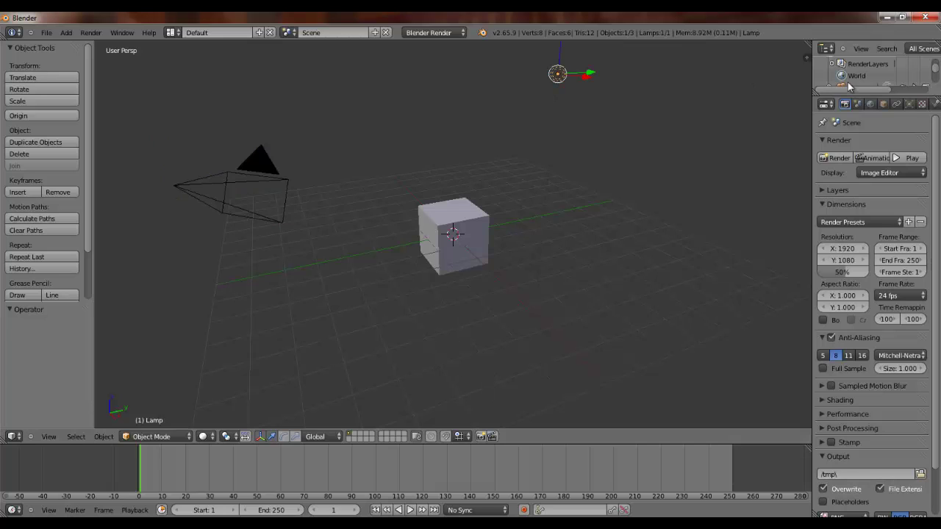
click(909, 104)
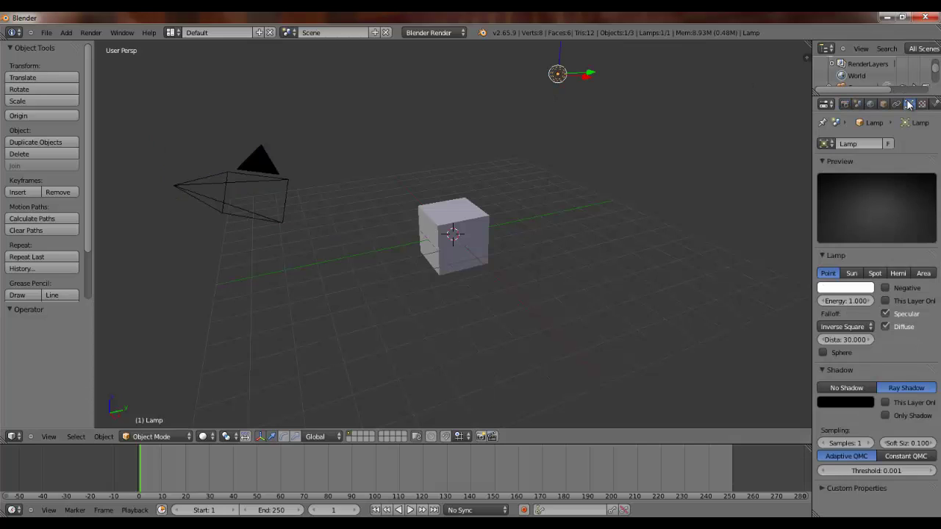
click(898, 272)
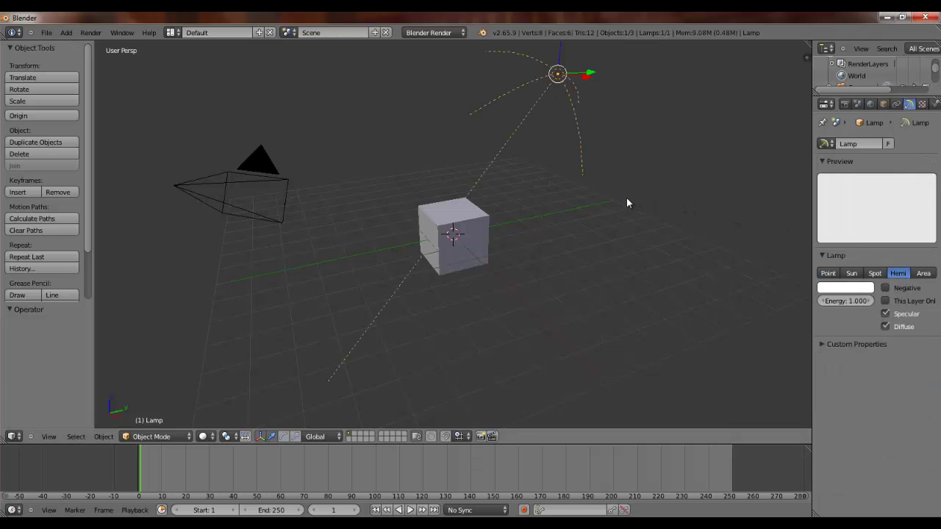
Add the camera to the lamp selection and move both objects to layer 10, the last in the upper row.
right_click(264, 183)
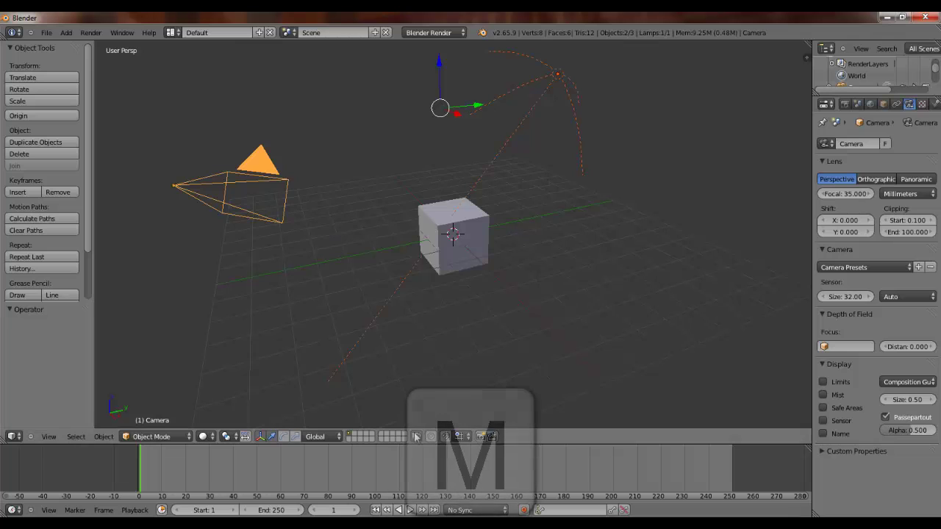
key(m)
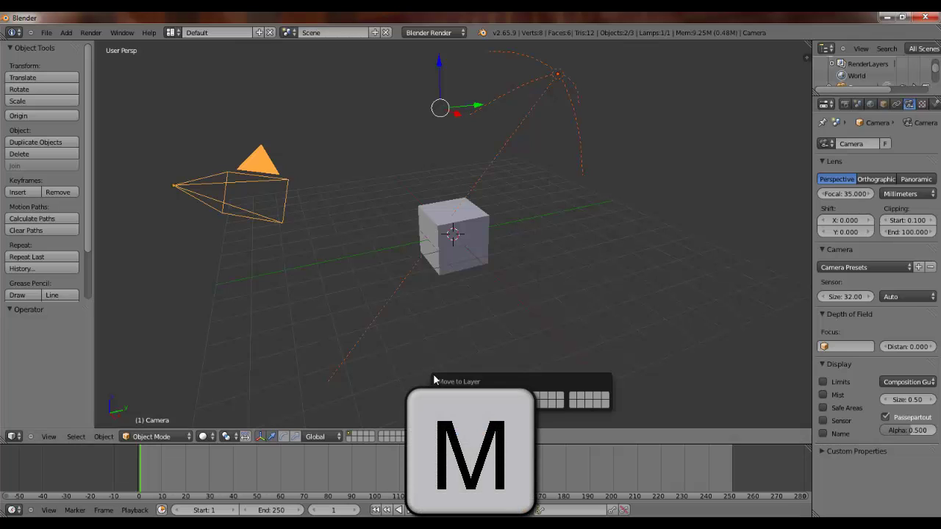
click(605, 399)
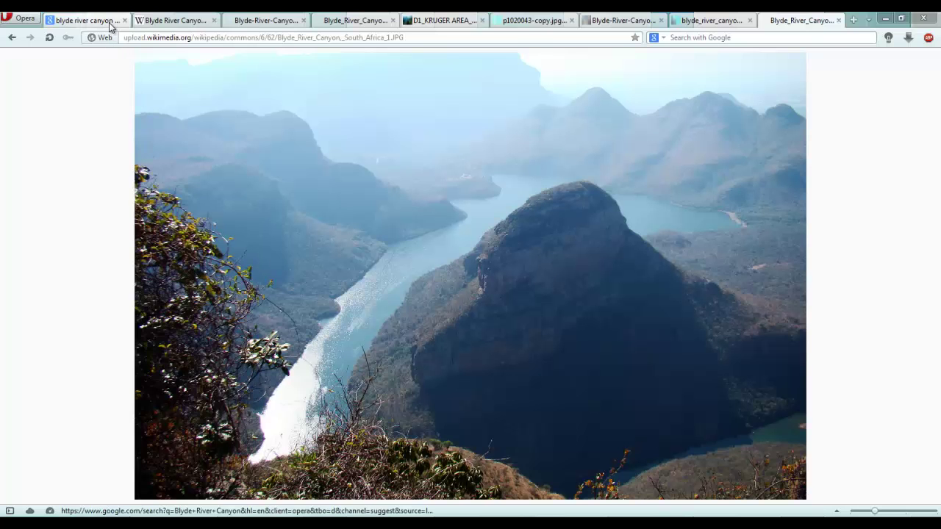
Review the Blyde River Canyon search results, panorama photo and Wikipedia article in the Opera browser.
click(111, 20)
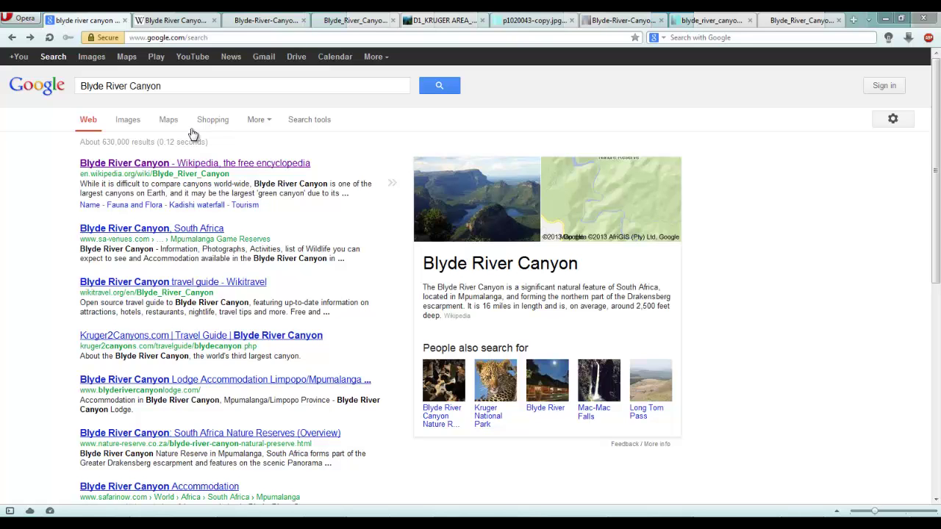
click(280, 22)
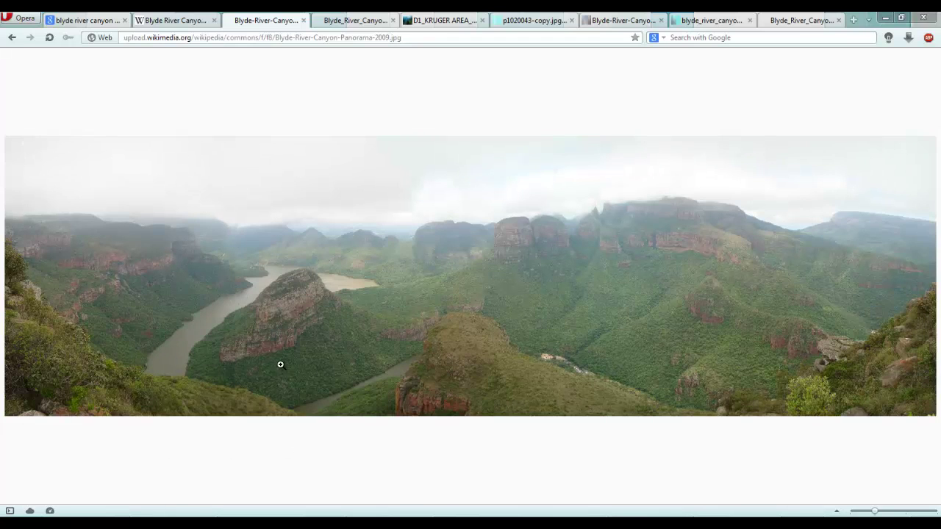
click(83, 23)
click(158, 24)
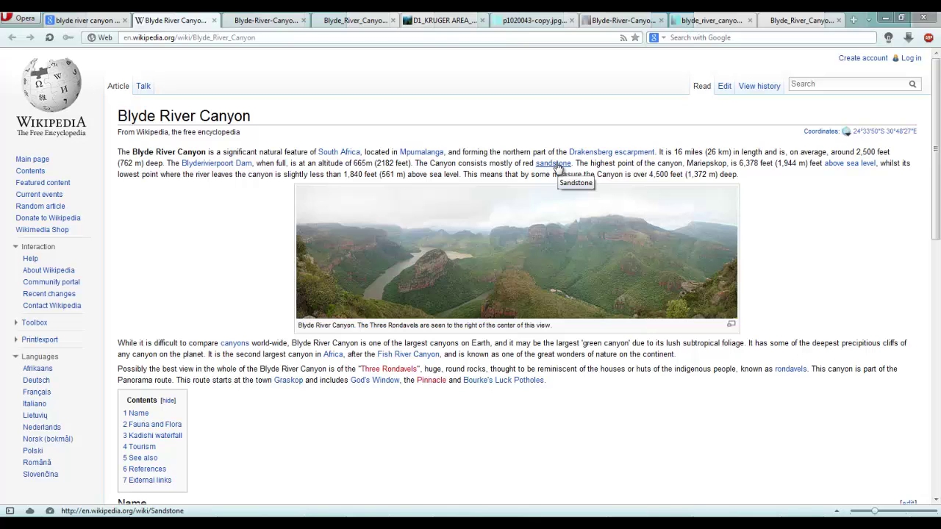
click(100, 21)
Switch to Picasa Photo Viewer and view the canyon scene info, the isoline map and the mood board of references.
click(461, 524)
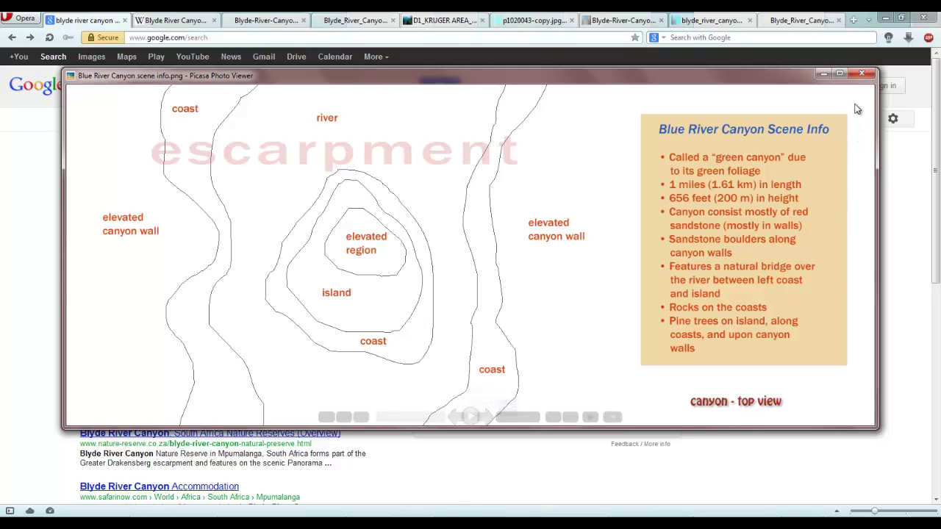
click(885, 20)
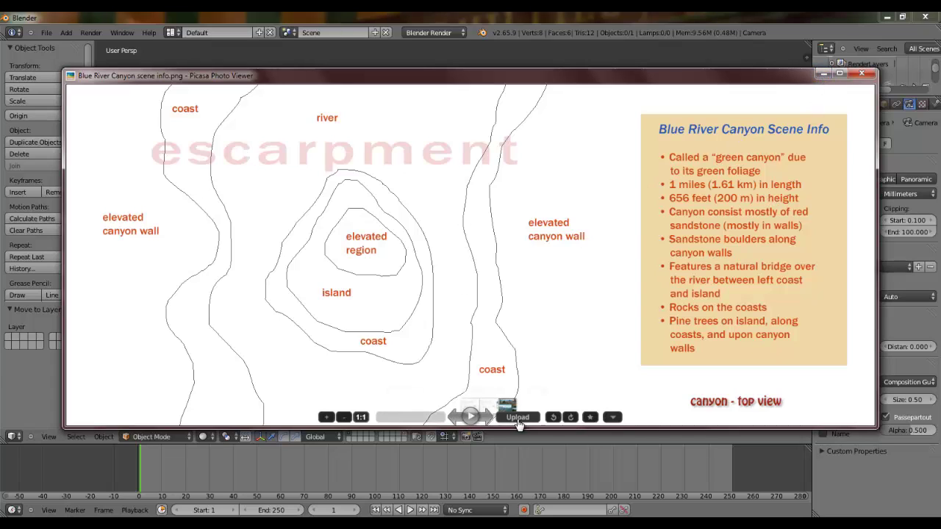
click(511, 406)
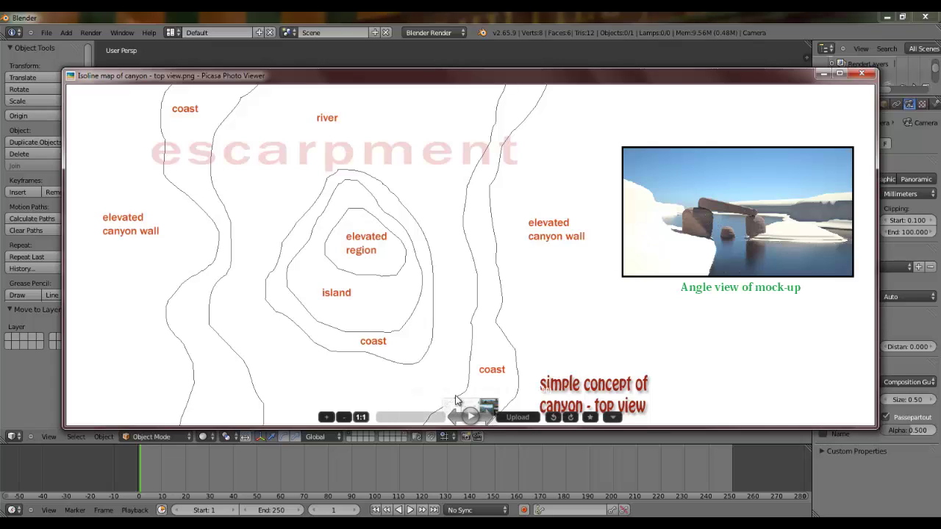
click(485, 416)
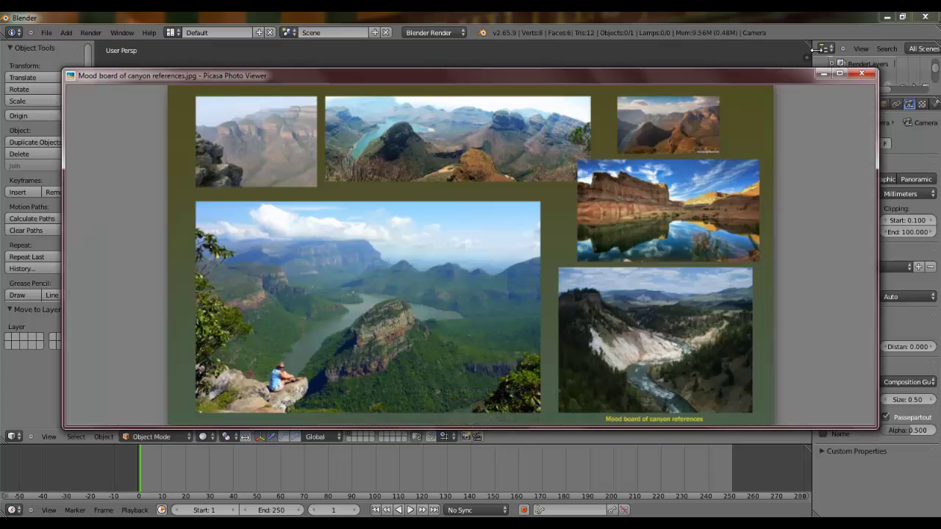
Show the mood board full screen and examine its large canyon photo at actual size.
click(857, 74)
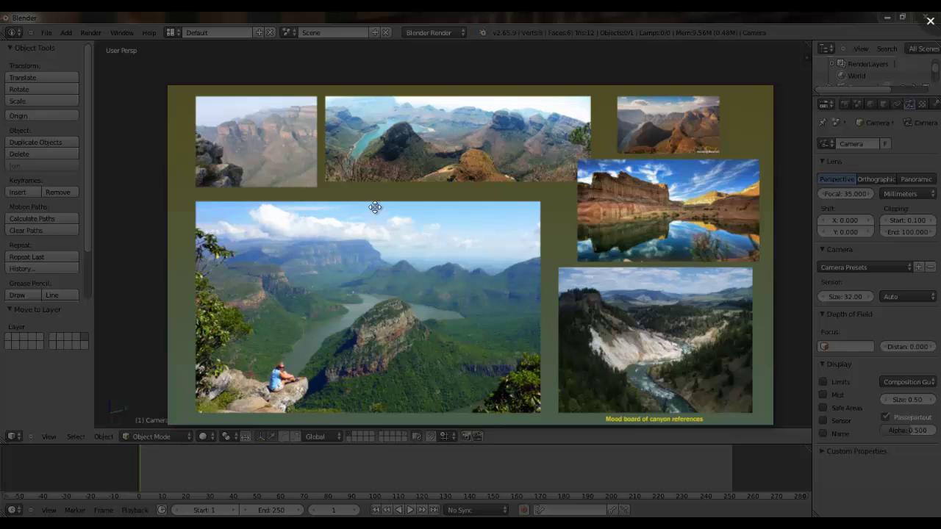
mouse_move(471, 329)
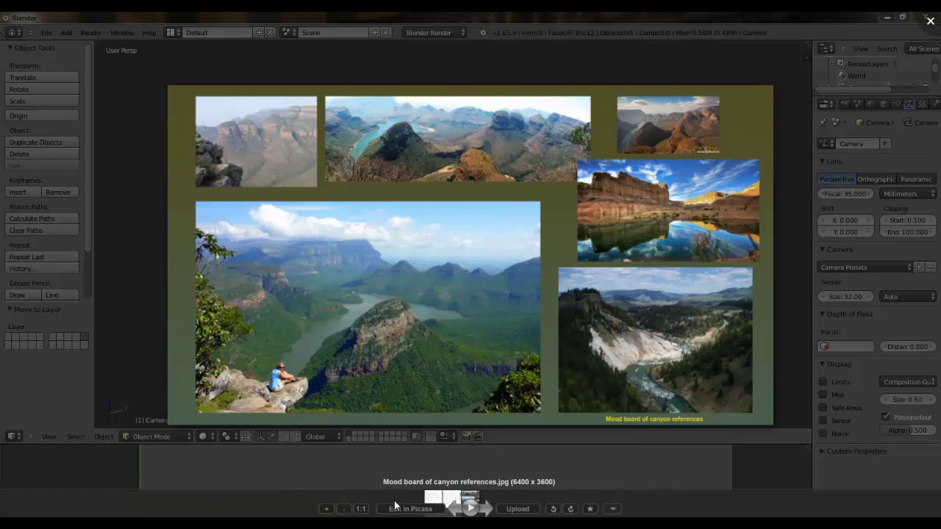
click(360, 508)
drag(347, 311, 585, 178)
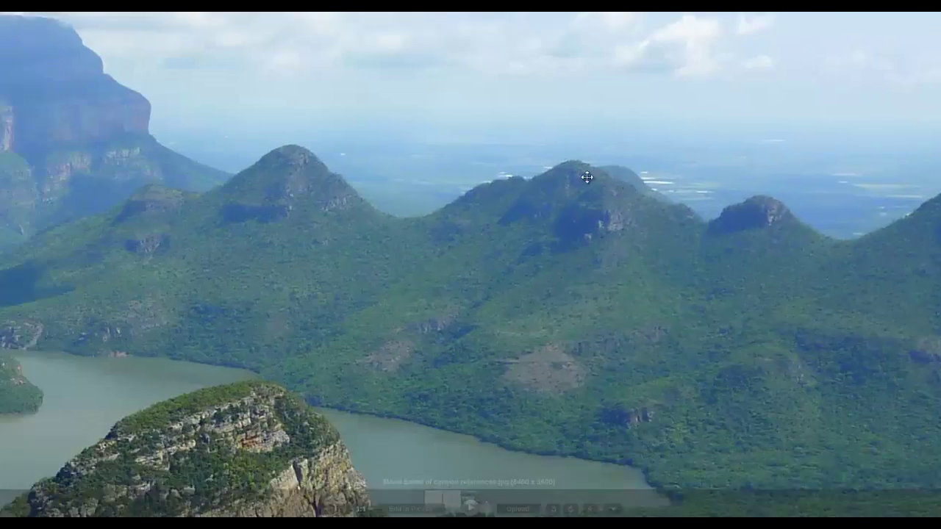
drag(570, 286, 863, 59)
drag(447, 294, 557, 131)
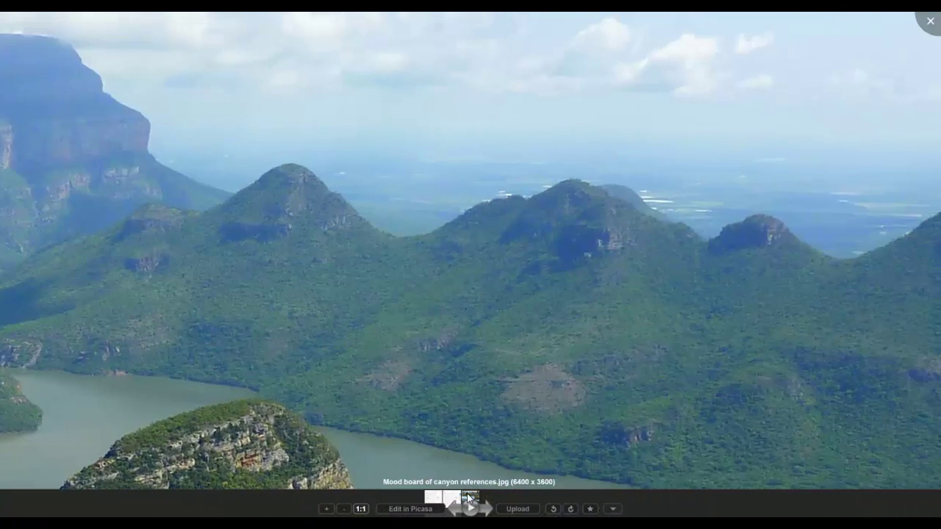
Look over the whole canyon mood board again and close the photo viewer.
click(361, 509)
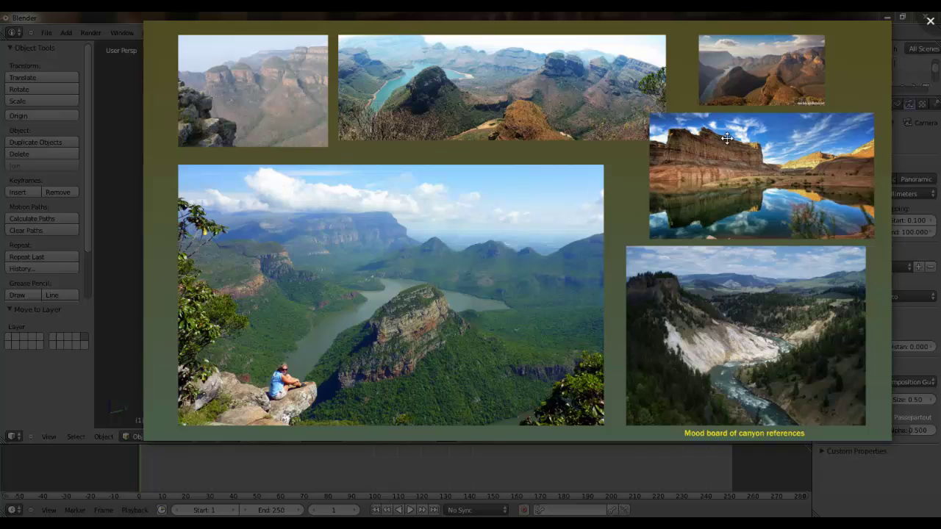
drag(689, 61, 688, 89)
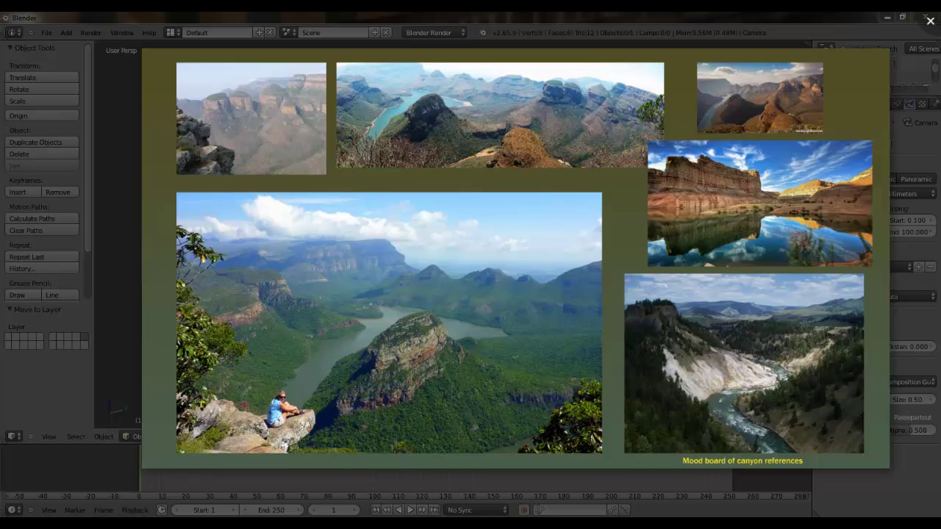
click(931, 21)
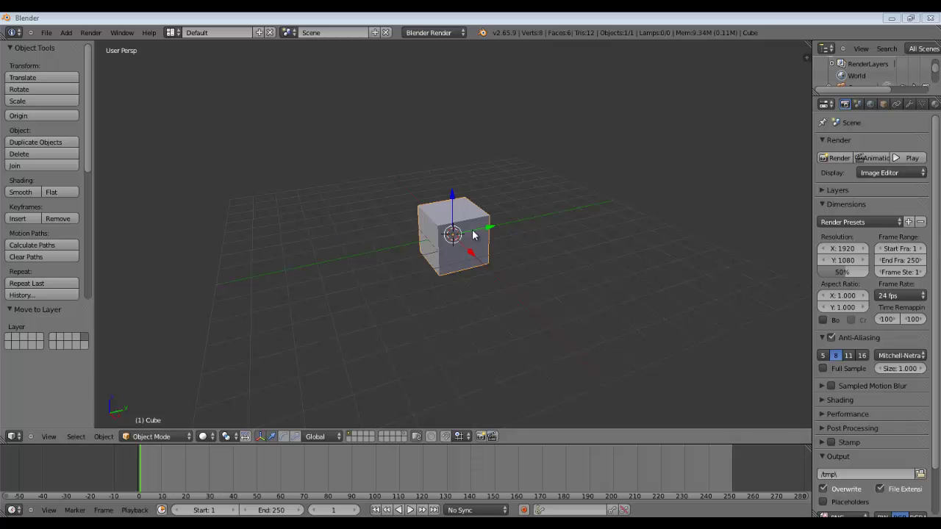
Delete the default cube from the Blender scene.
key(x)
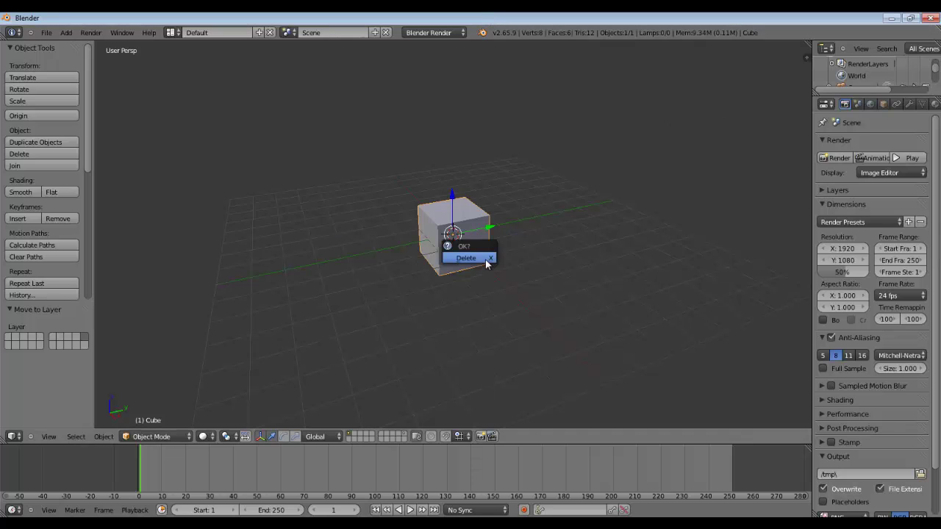
click(485, 261)
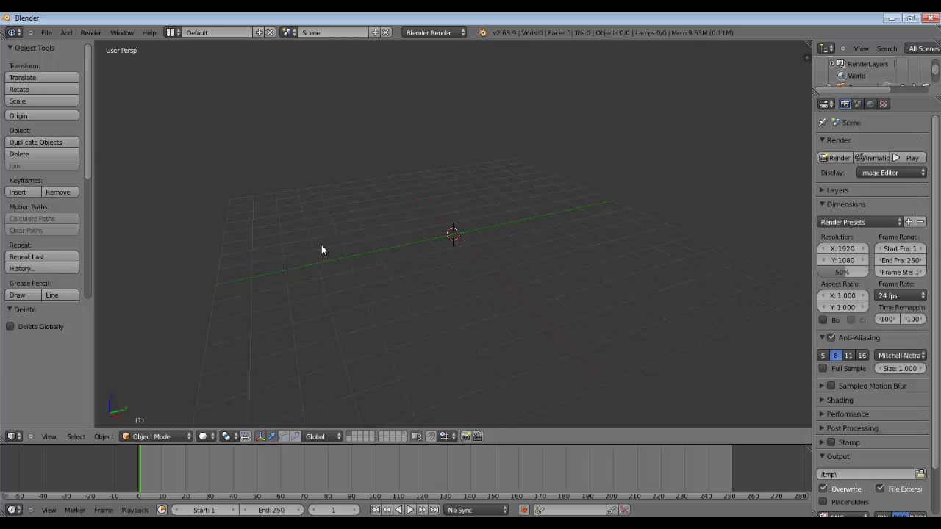
Add a plane mesh at the scene origin and scale it by 10.
key(space)
mouse_move(381, 223)
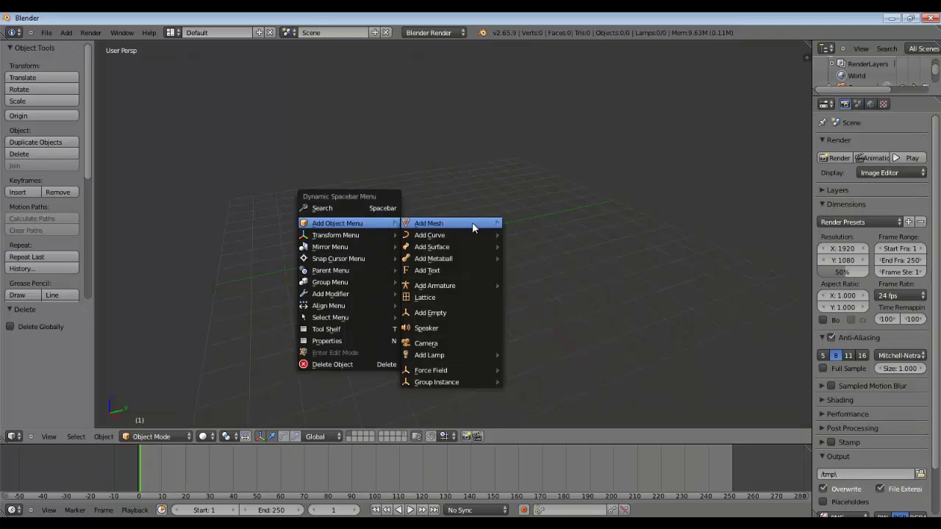
mouse_move(471, 223)
click(548, 223)
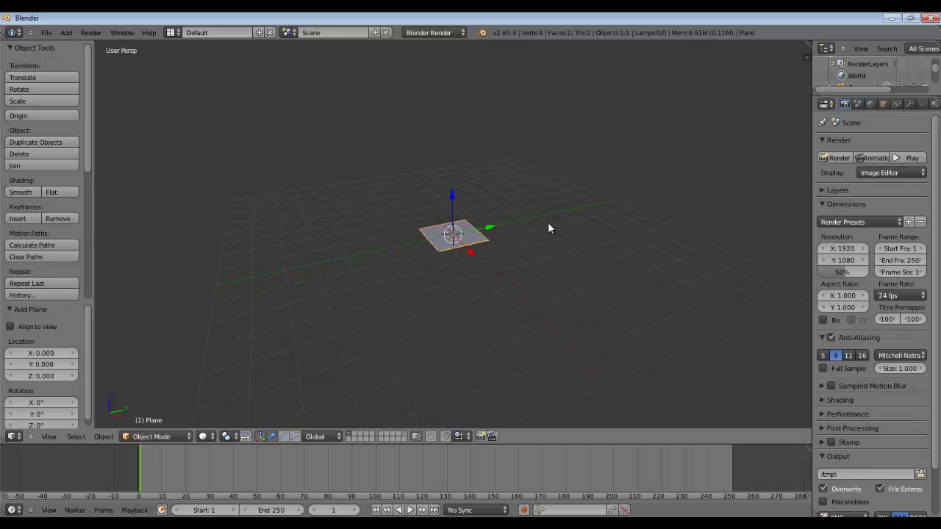
text(s)
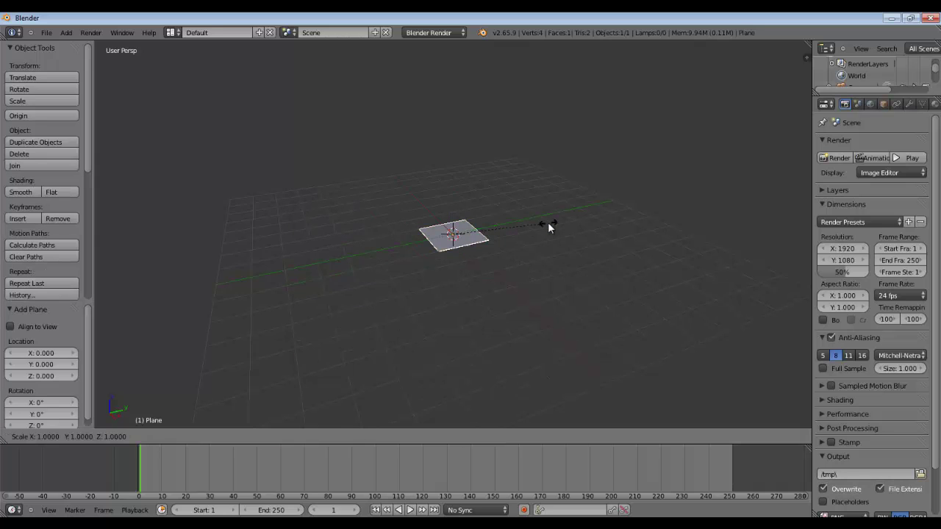
text(10)
key(Return)
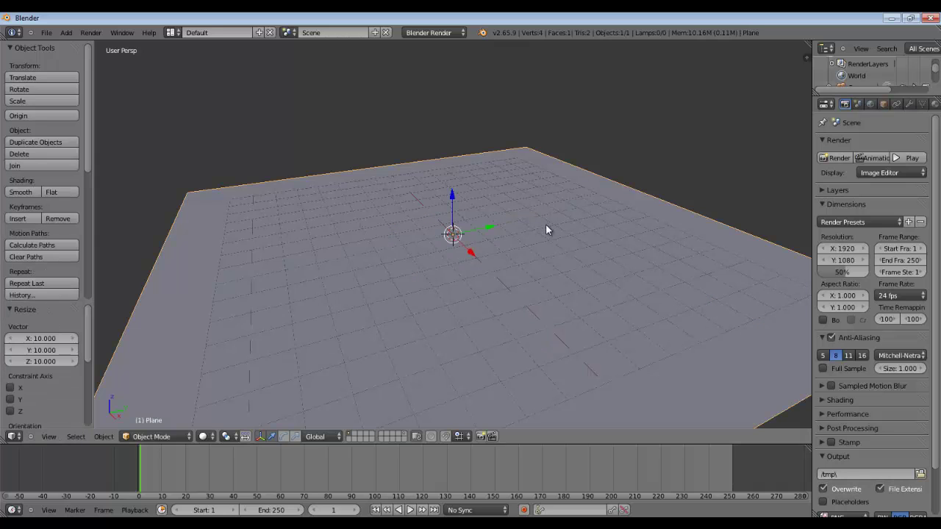
Turn on Wire display for the plane and look at it from the top.
click(885, 103)
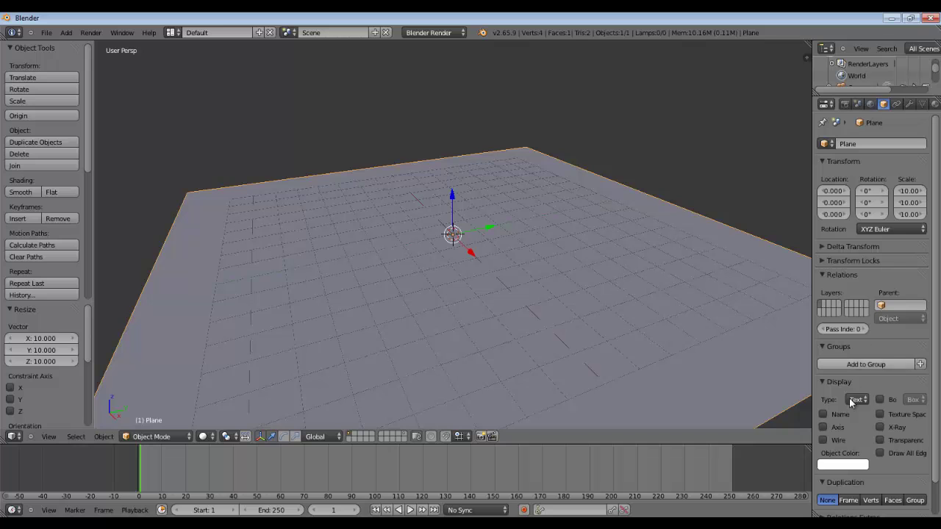
click(823, 439)
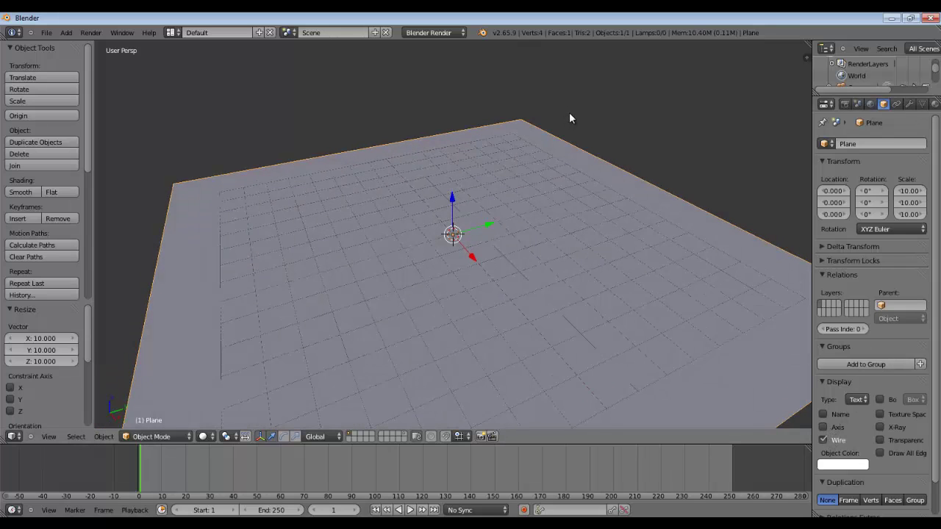
key(KP_7)
scroll(570, 117, down, 3)
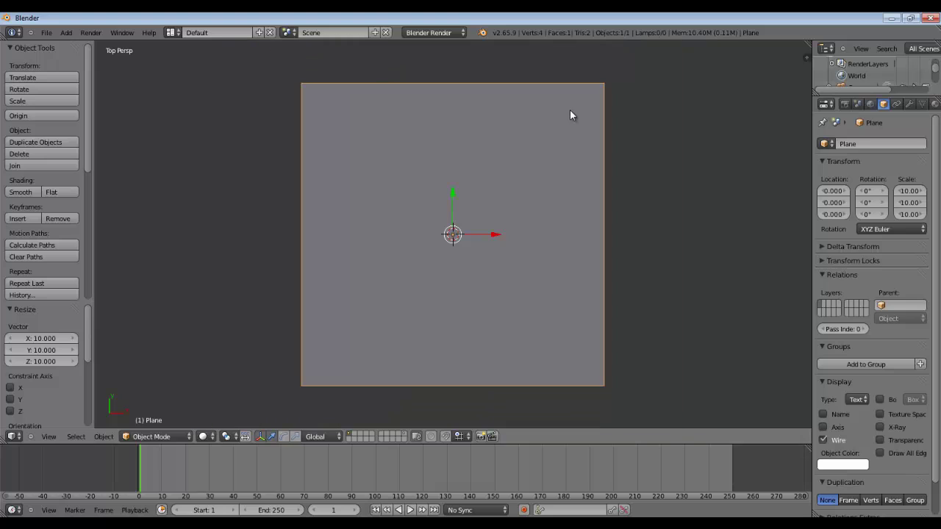
Add a Subdivision Surface modifier of type Simple with 6 view subdivisions to the plane and apply it.
click(910, 104)
click(872, 143)
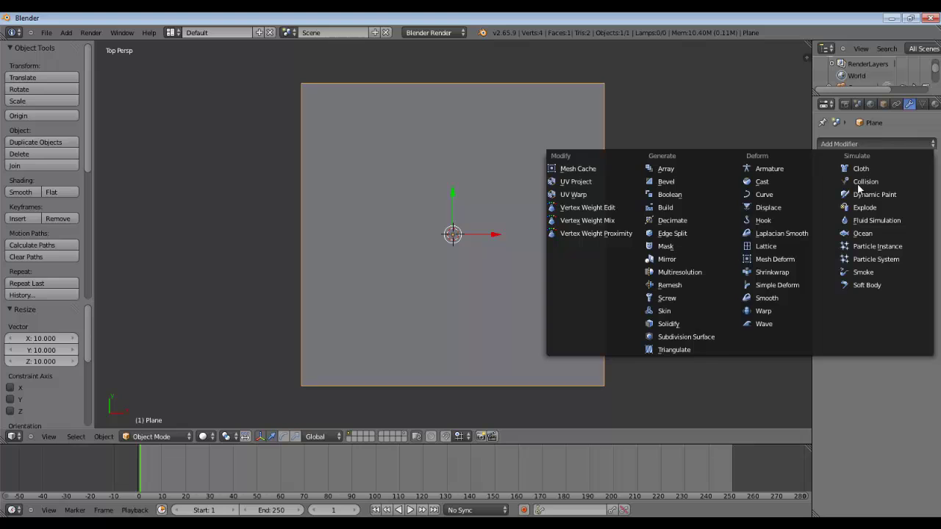
click(703, 336)
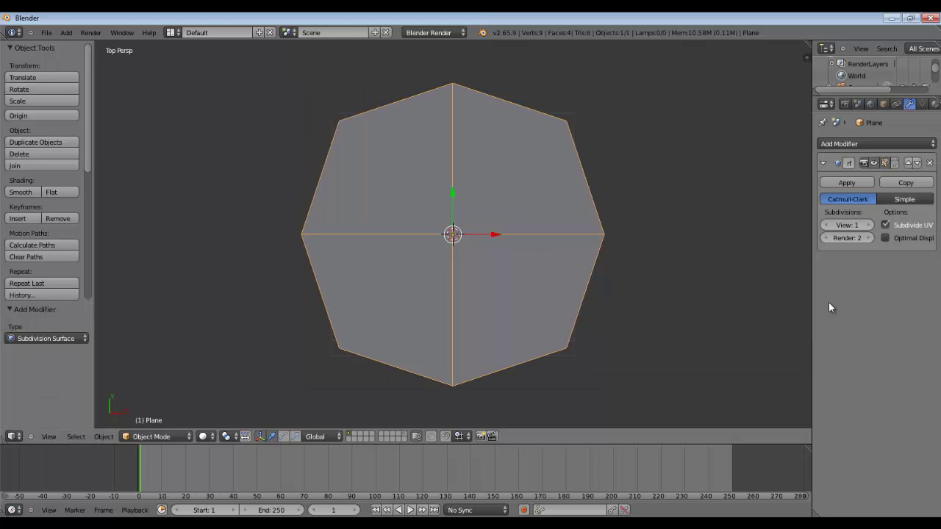
click(903, 199)
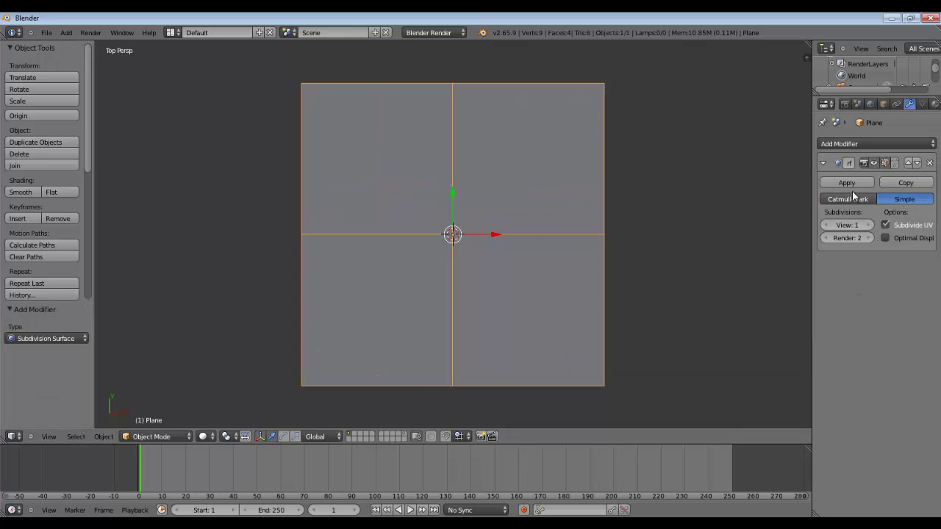
click(852, 224)
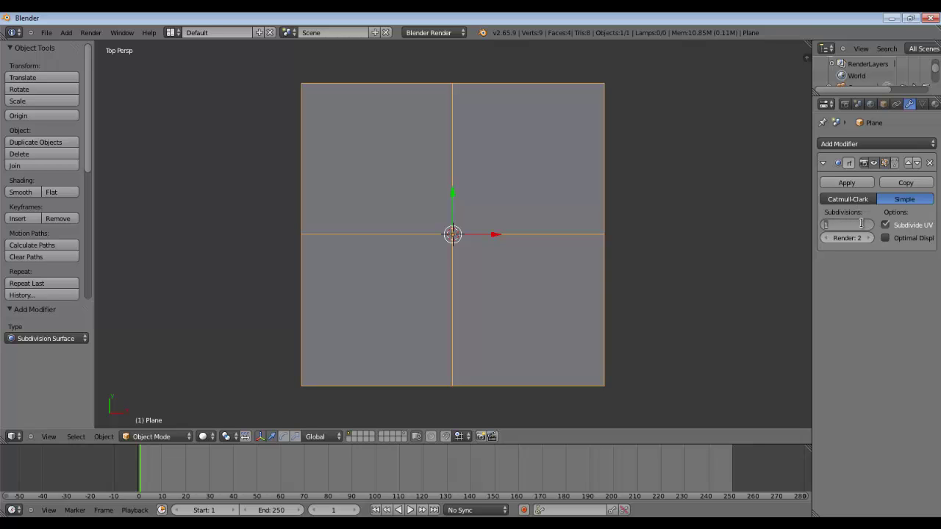
text(6)
key(Return)
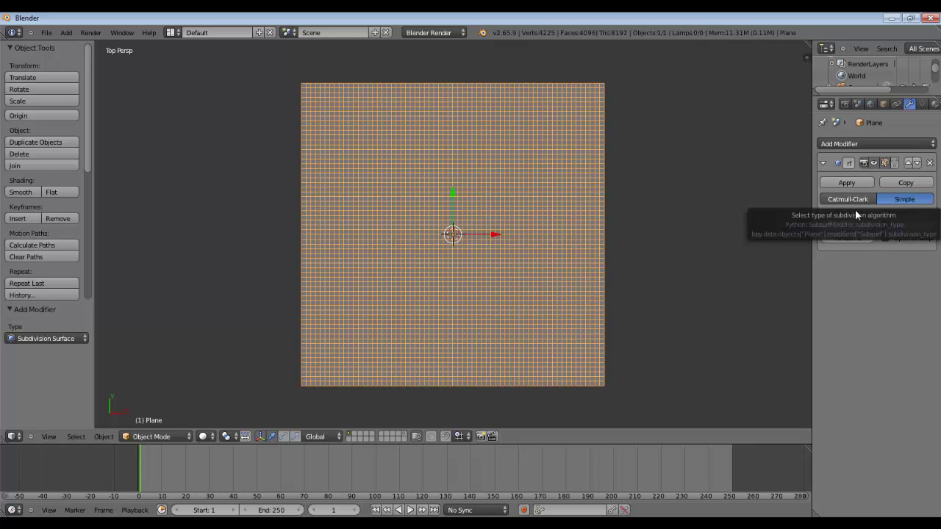
click(851, 181)
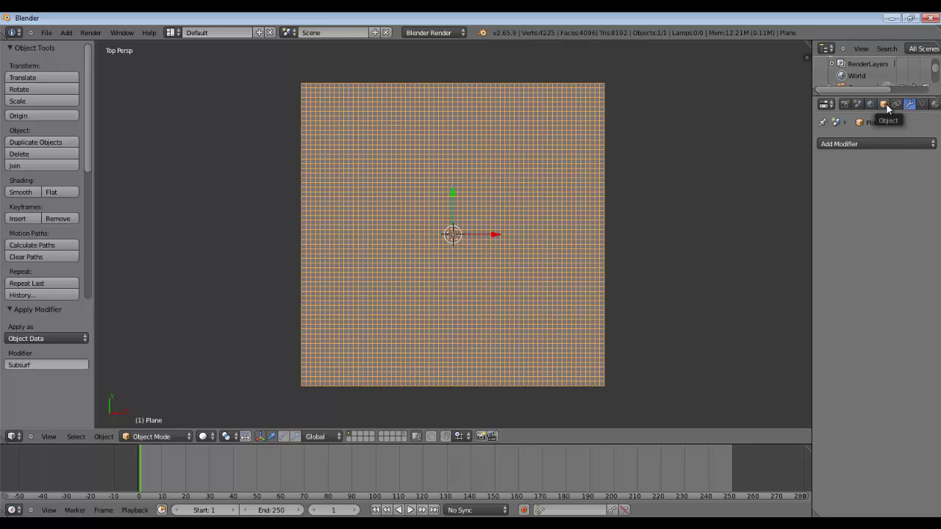
Enter Edit Mode on the subdivided plane and deselect all its vertices.
key(Tab)
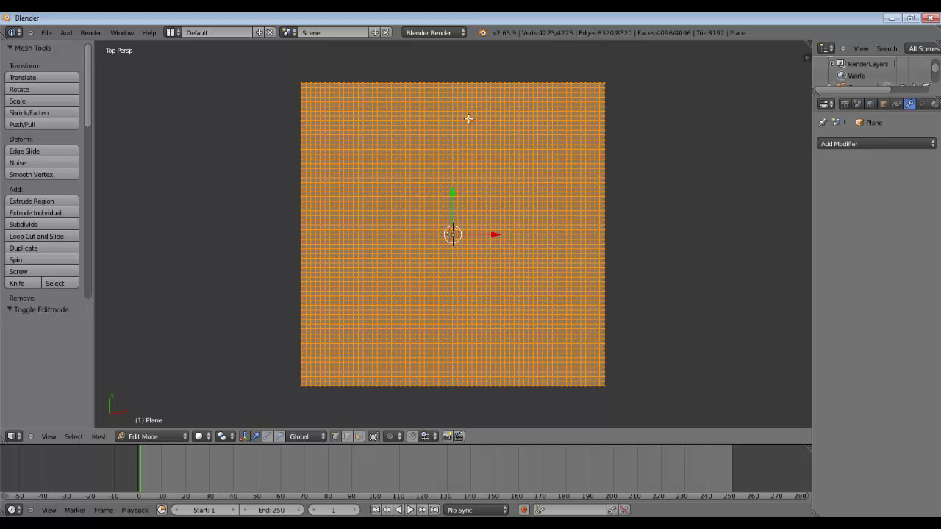
key(a)
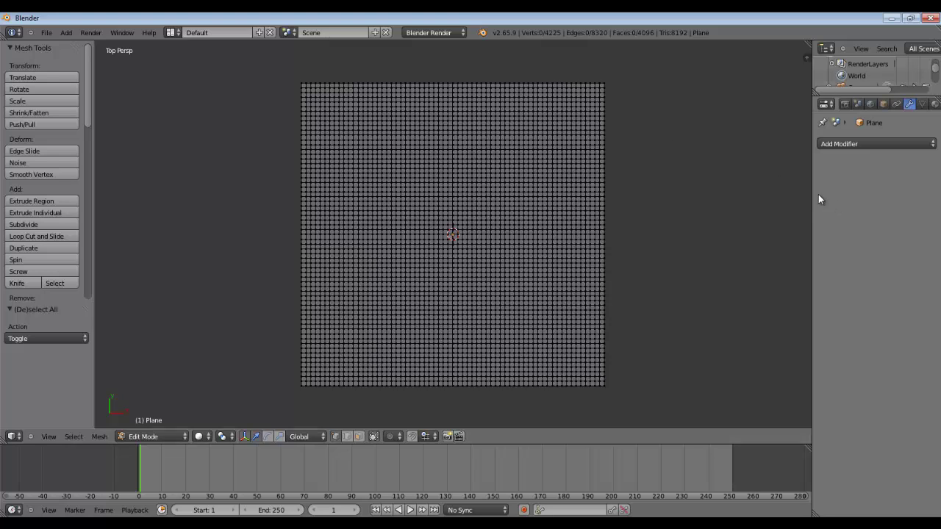
key(c)
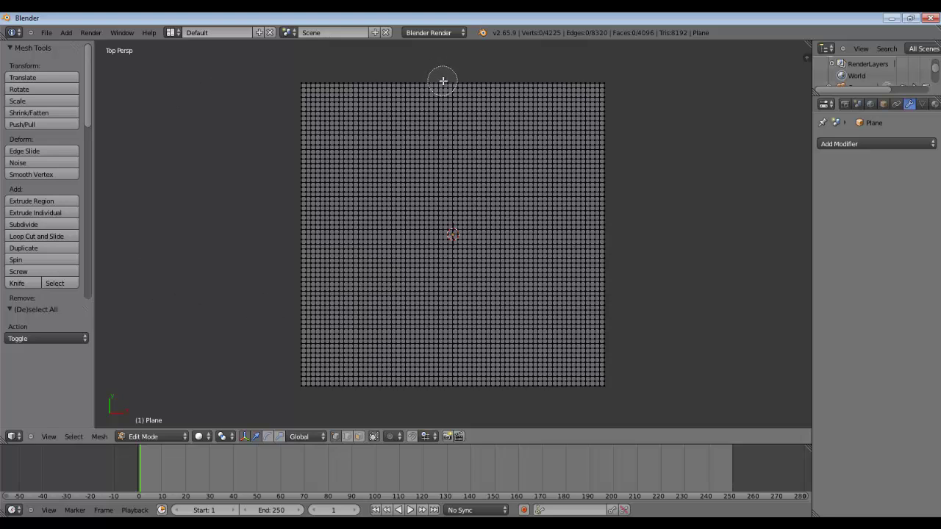
mouse_move(448, 76)
mouse_down()
mouse_move(435, 87)
mouse_move(479, 319)
mouse_move(459, 429)
mouse_up()
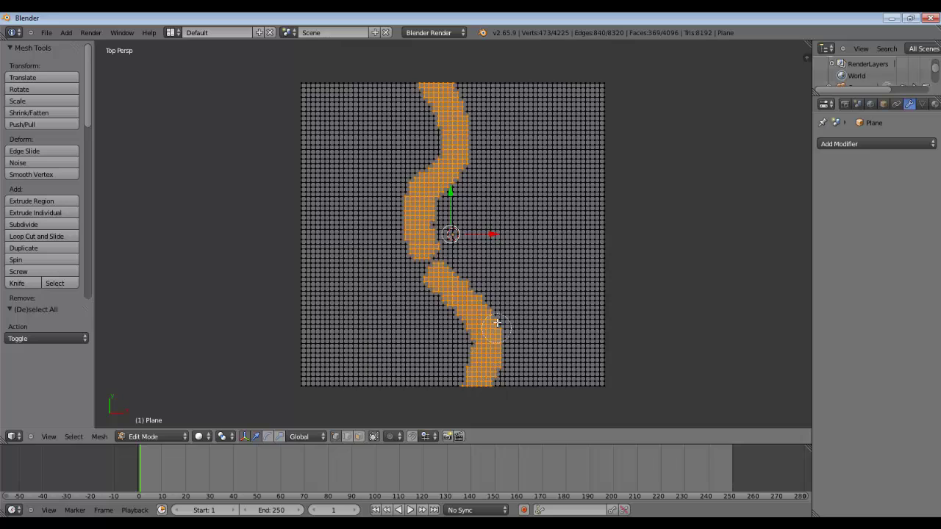
key(Escape)
key(a)
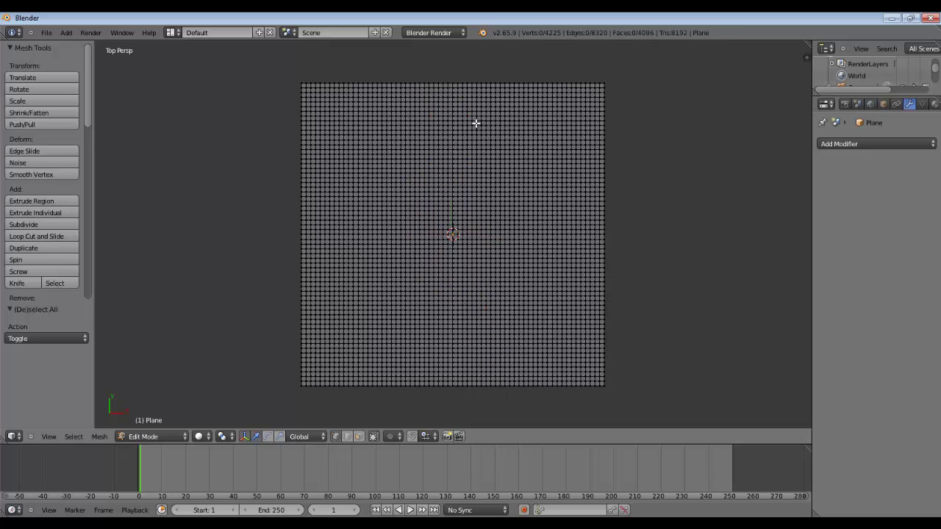
key(c)
key(Escape)
Circle-select a wide S-shaped band of vertices for the river course across the plane, adjusting the brush size first.
key(c)
scroll(462, 162, down, 10)
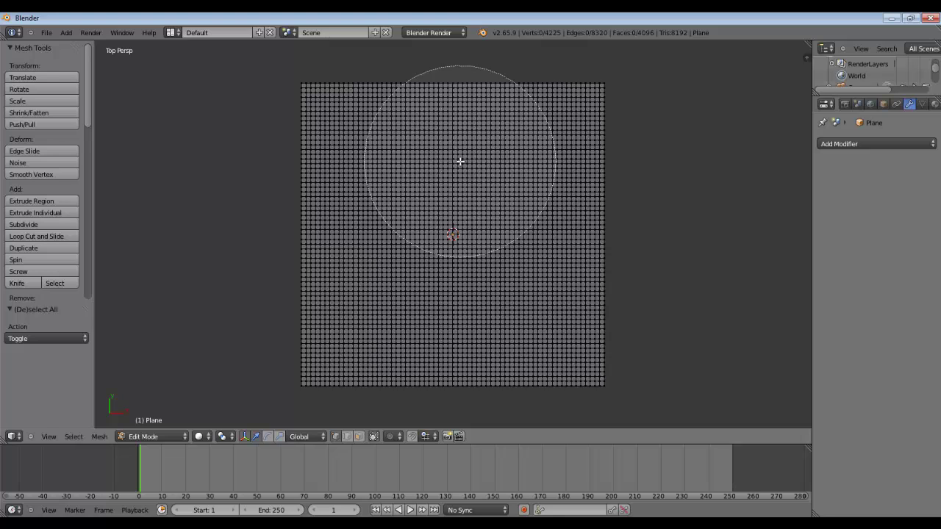
scroll(461, 160, down, 3)
scroll(460, 160, up, 15)
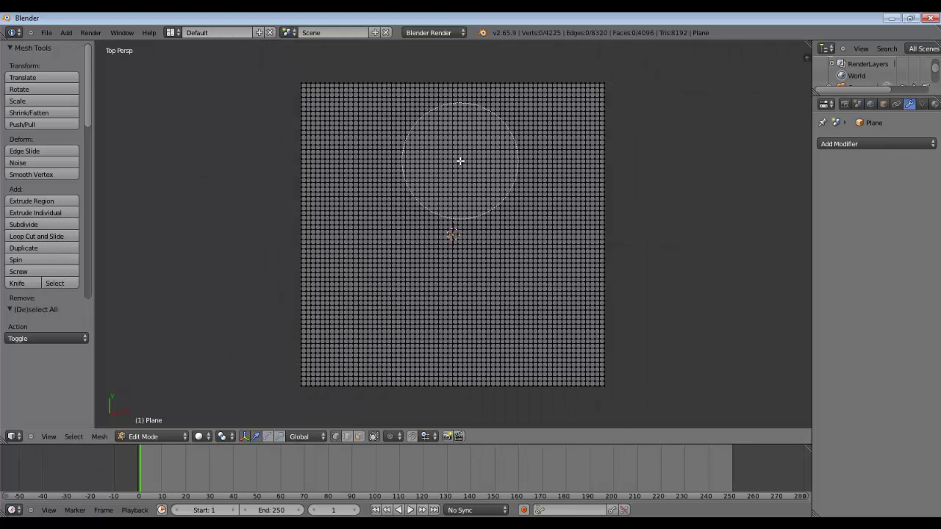
scroll(460, 158, down, 6)
scroll(456, 156, up, 6)
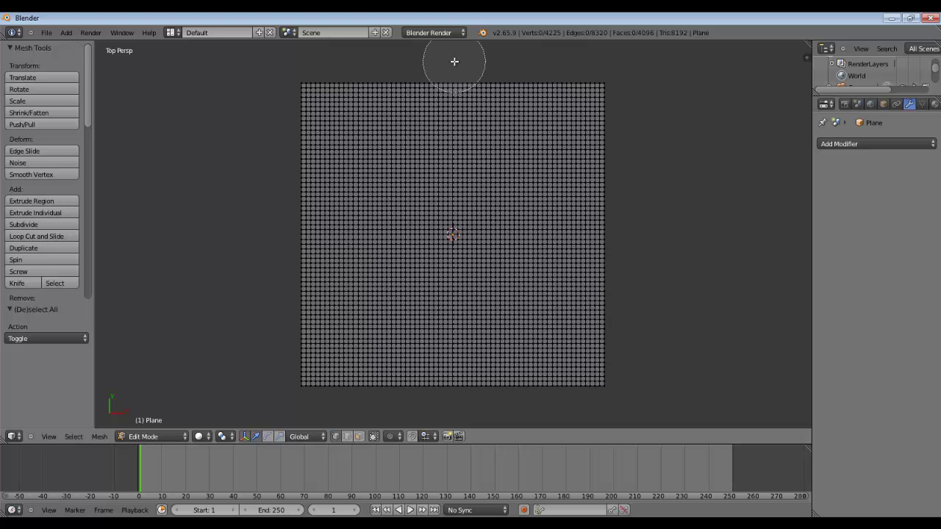
mouse_move(452, 63)
mouse_down()
mouse_move(435, 95)
mouse_move(432, 160)
mouse_move(474, 253)
mouse_move(426, 343)
mouse_move(427, 387)
mouse_move(447, 399)
mouse_move(487, 300)
mouse_move(485, 236)
mouse_move(441, 120)
mouse_move(460, 84)
mouse_up()
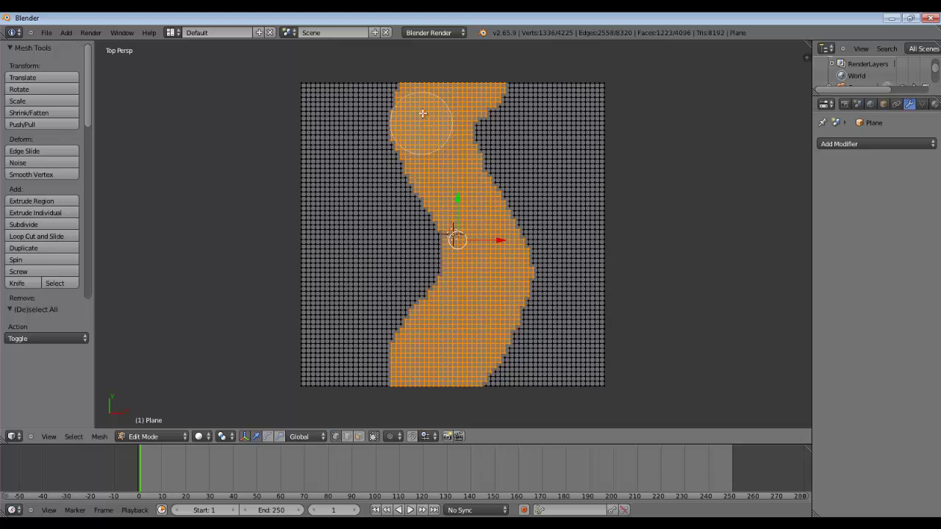
mouse_move(423, 113)
mouse_down()
mouse_move(410, 103)
mouse_move(415, 161)
mouse_move(442, 136)
mouse_up()
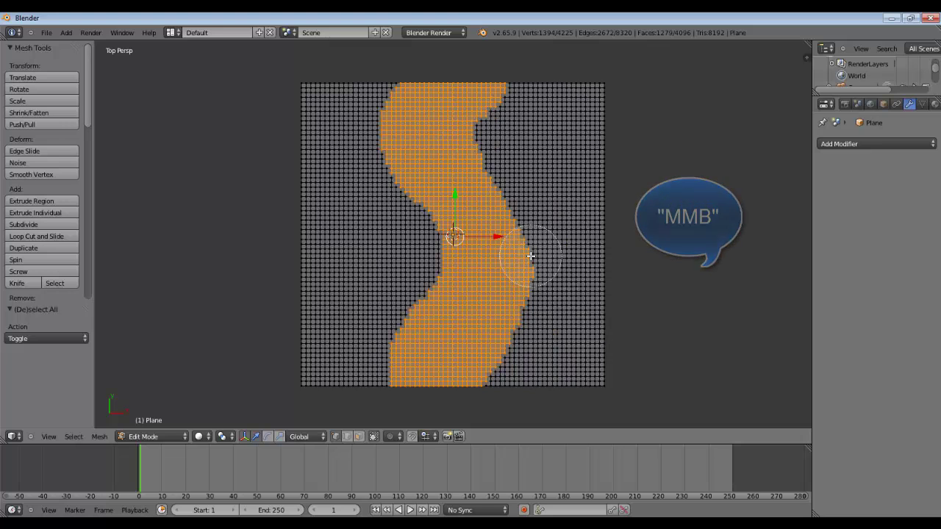
Deselect vertices along one side of the river band, then paint them back in to even out the winding selection.
mouse_move(531, 253)
middle_down()
mouse_move(532, 272)
mouse_move(527, 214)
mouse_move(500, 163)
mouse_move(521, 184)
middle_up()
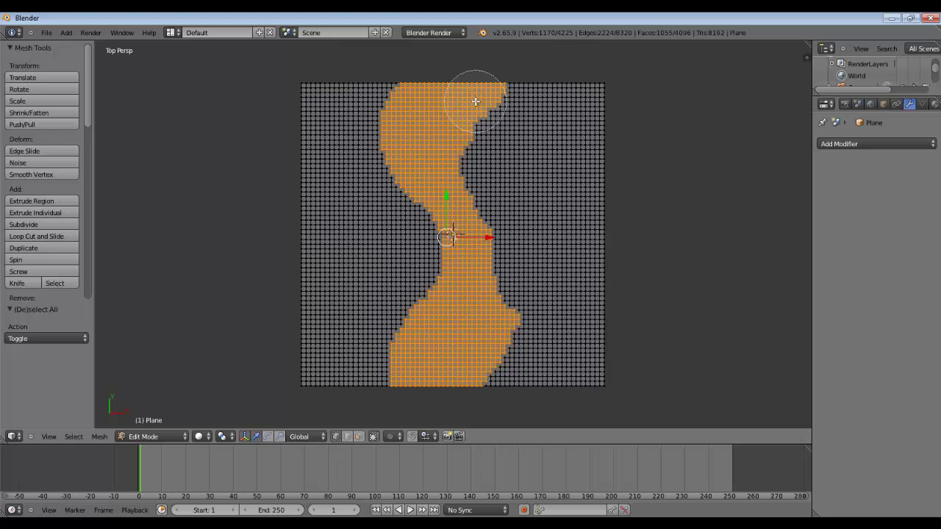
mouse_move(470, 112)
mouse_down()
mouse_move(458, 121)
mouse_move(449, 184)
mouse_move(490, 262)
mouse_move(438, 319)
mouse_up()
mouse_move(343, 399)
mouse_down()
mouse_move(416, 369)
mouse_move(415, 383)
mouse_up()
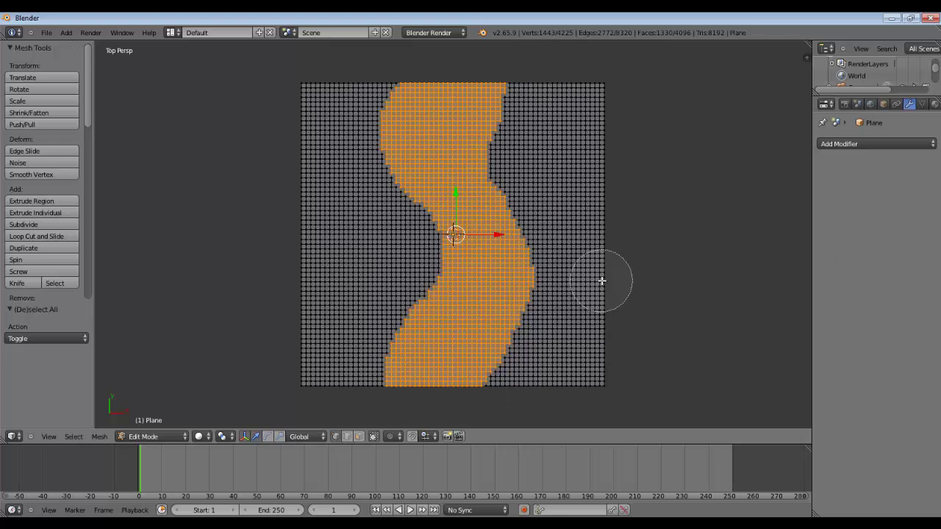
key(Escape)
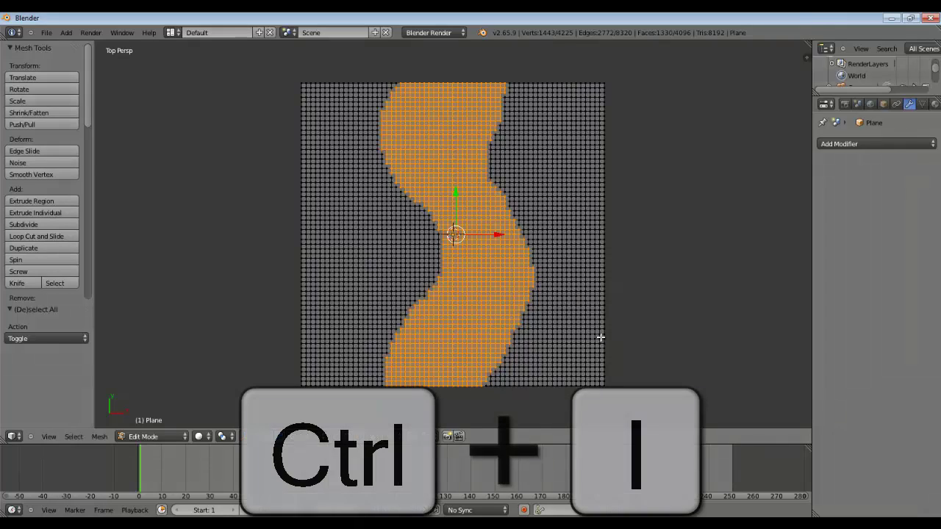
Invert the selection to pick the land on both sides of the river band and enable proportional editing.
key(ctrl+i)
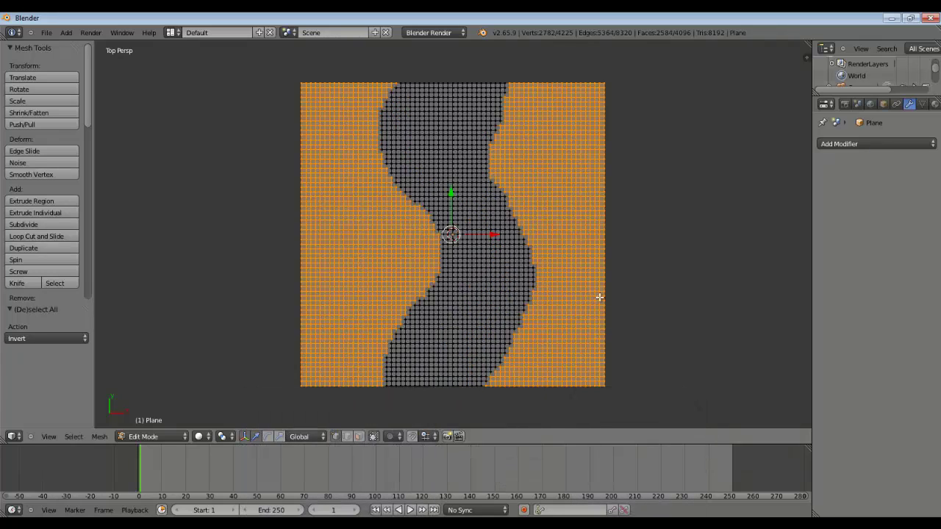
middle_drag(600, 297, 608, 217)
middle_drag(523, 212, 452, 233)
middle_drag(352, 198, 531, 250)
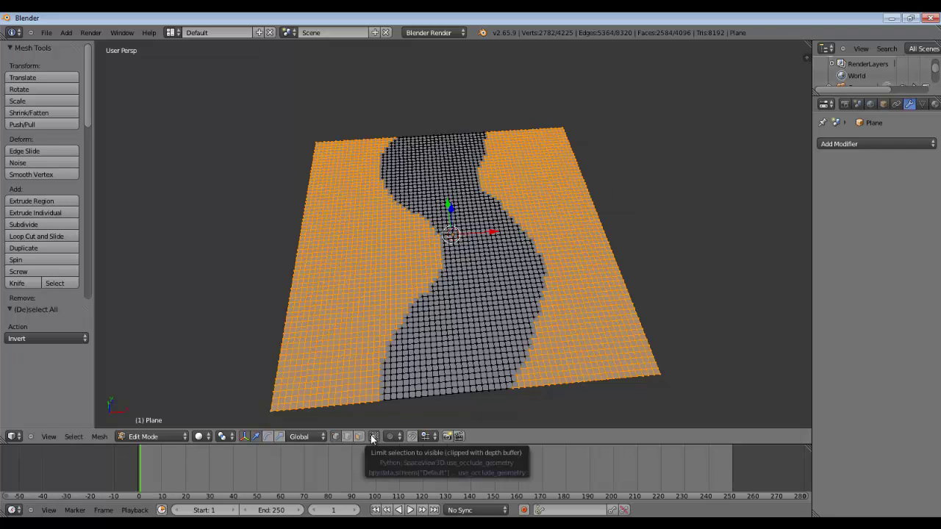
middle_drag(488, 258, 477, 233)
key(o)
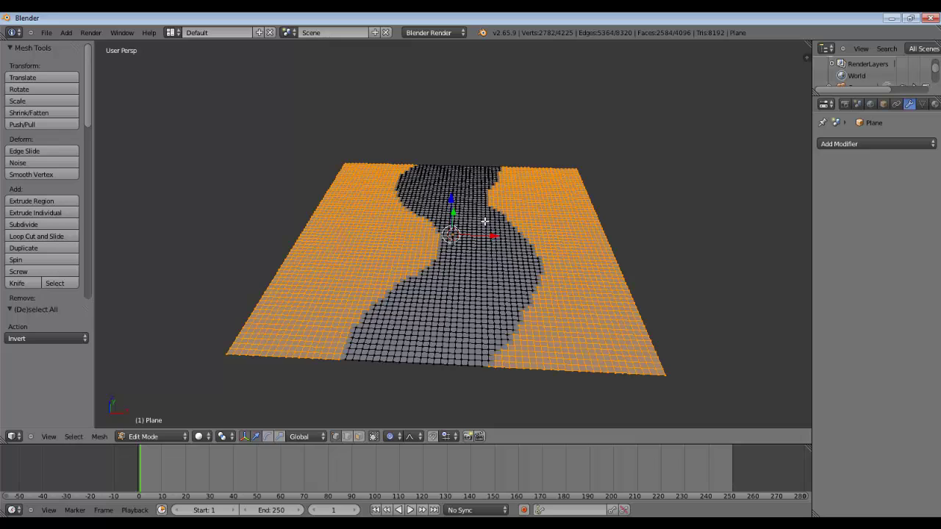
scroll(475, 216, up, 2)
middle_drag(459, 226, 470, 203)
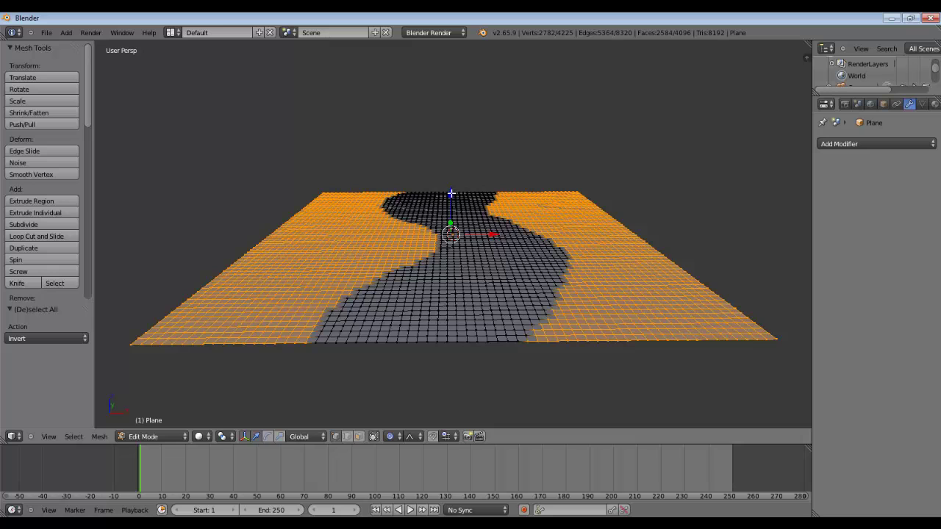
Raise both banks about 1.8 units along Z with Smooth proportional falloff, adjusting the influence size to form sloped canyon walls.
drag(451, 194, 451, 160)
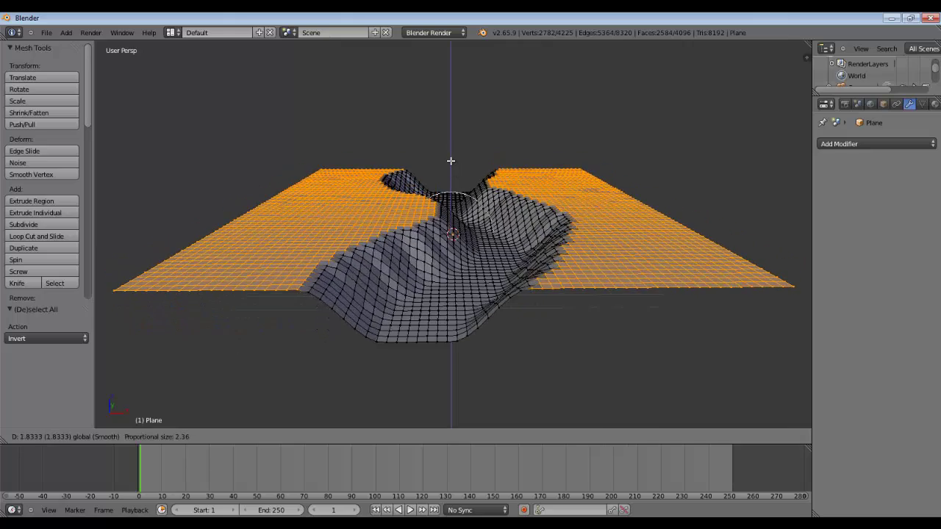
drag(450, 160, 450, 159)
scroll(451, 160, up, 1)
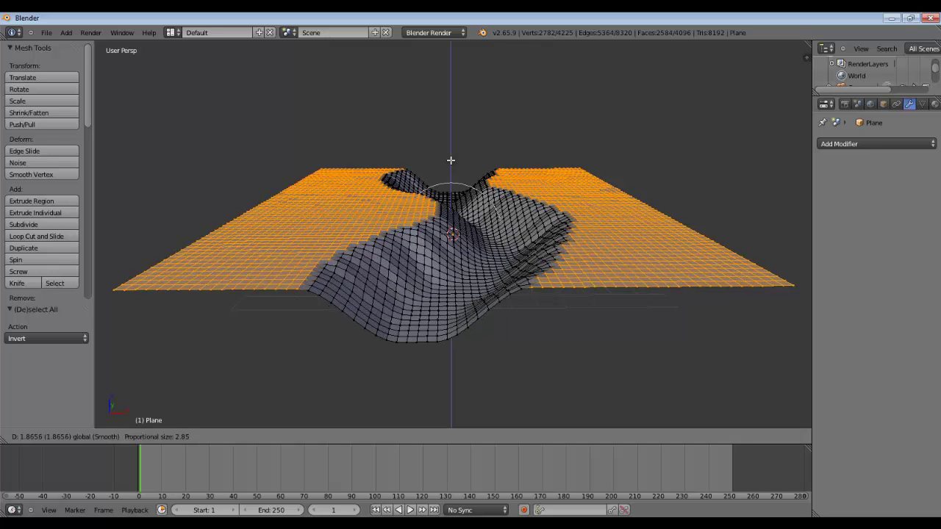
scroll(451, 161, up, 2)
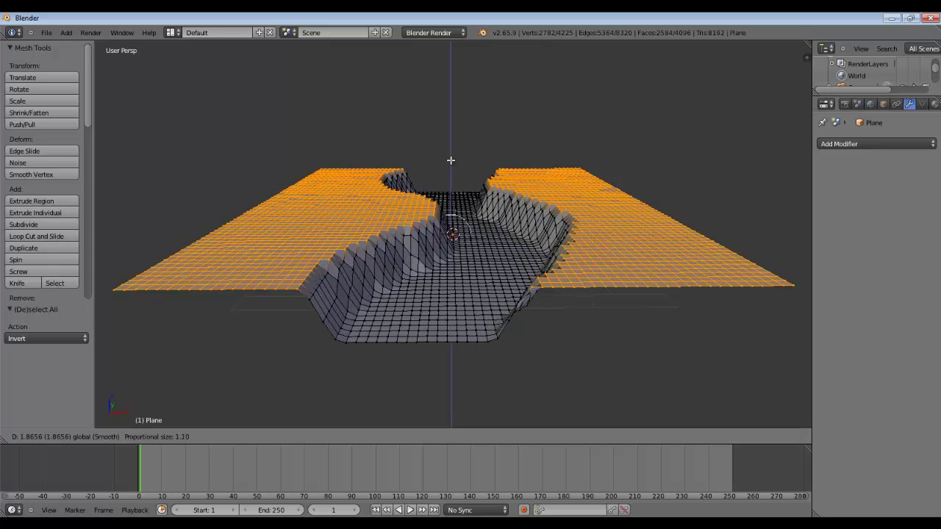
scroll(450, 160, down, 2)
drag(450, 160, 452, 161)
scroll(456, 168, down, 1)
scroll(456, 169, up, 1)
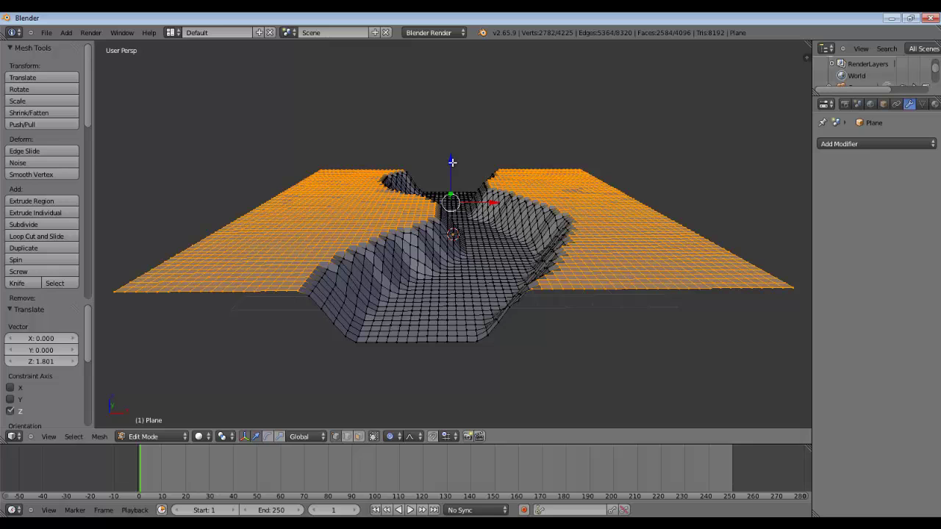
Shrink the selection on both plateaus repeatedly so its borders move back from the canyon edges.
key(ctrl+minus)
key(ctrl+minus)
key(ctrl+minus)
key(ctrl+minus)
key(ctrl+minus)
key(ctrl+minus)
key(ctrl+minus)
key(ctrl+minus)
key(ctrl+minus)
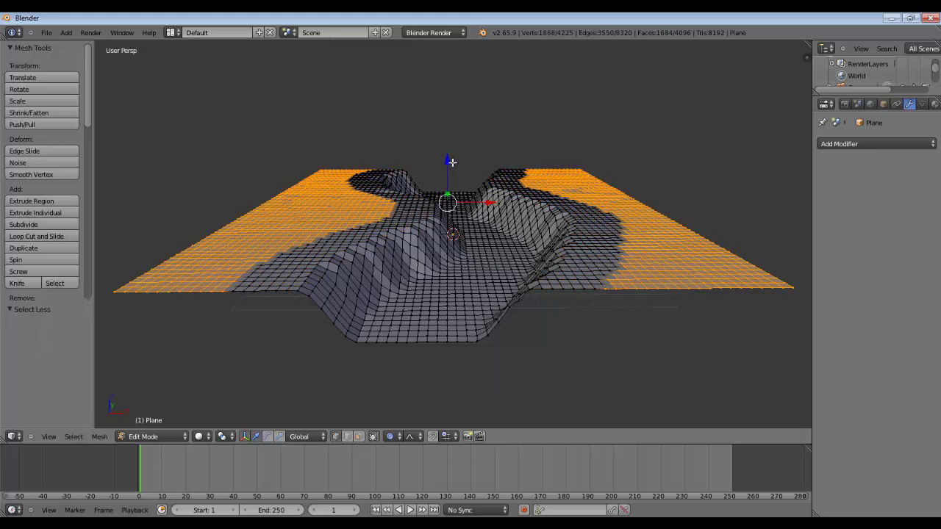
Shrink and grow the plateau selection in turn until its borders sit well back from the first canyon ledge on both sides.
key(ctrl+minus)
key(ctrl+minus)
key(ctrl+minus)
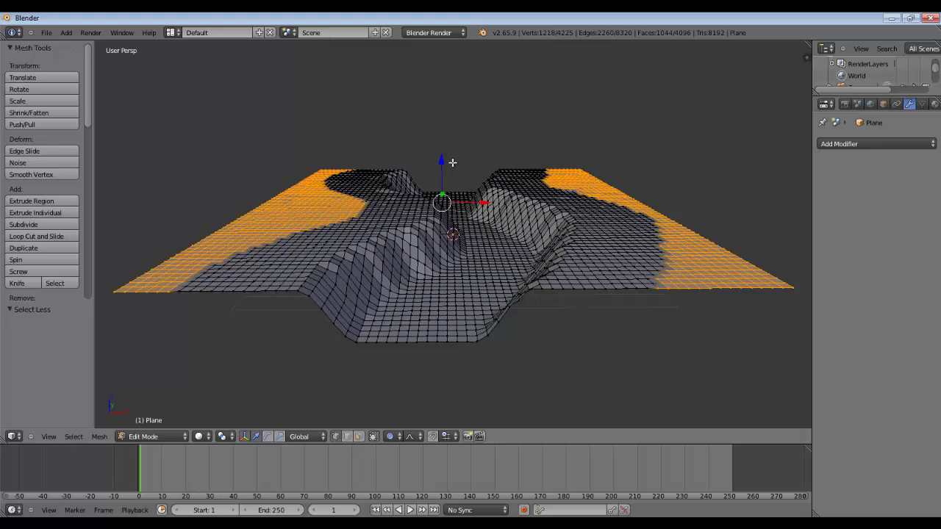
key(ctrl+plus)
key(ctrl+plus)
key(ctrl+plus)
key(ctrl+plus)
key(ctrl+plus)
key(ctrl+plus)
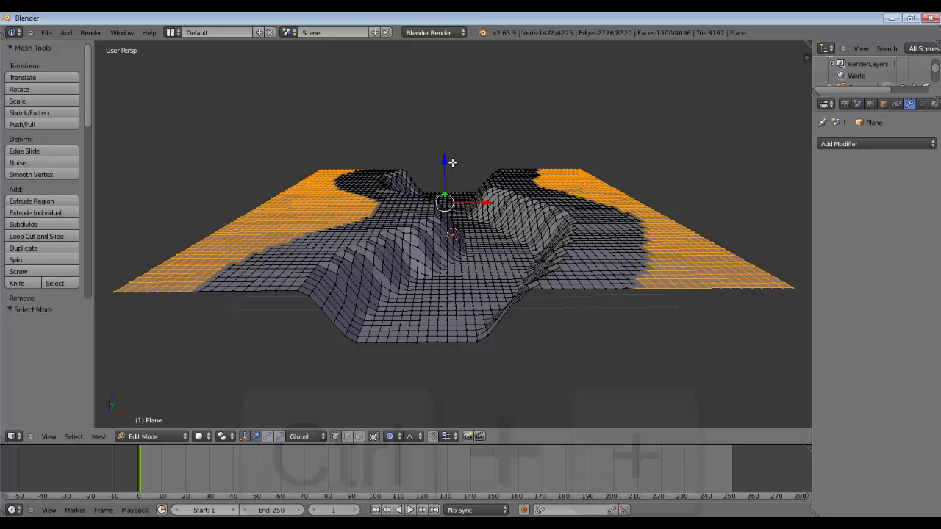
key(ctrl+plus)
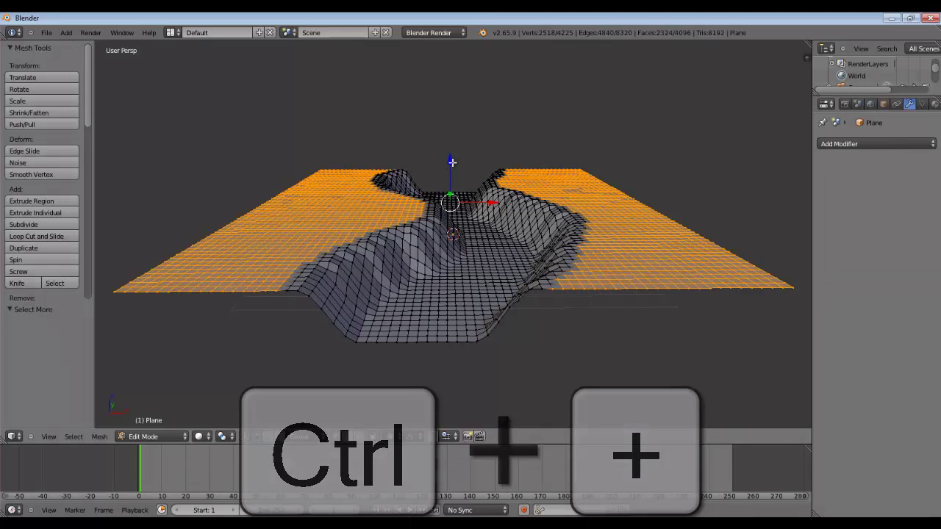
key(ctrl+minus)
key(ctrl+minus)
key(ctrl+minus)
key(ctrl+minus)
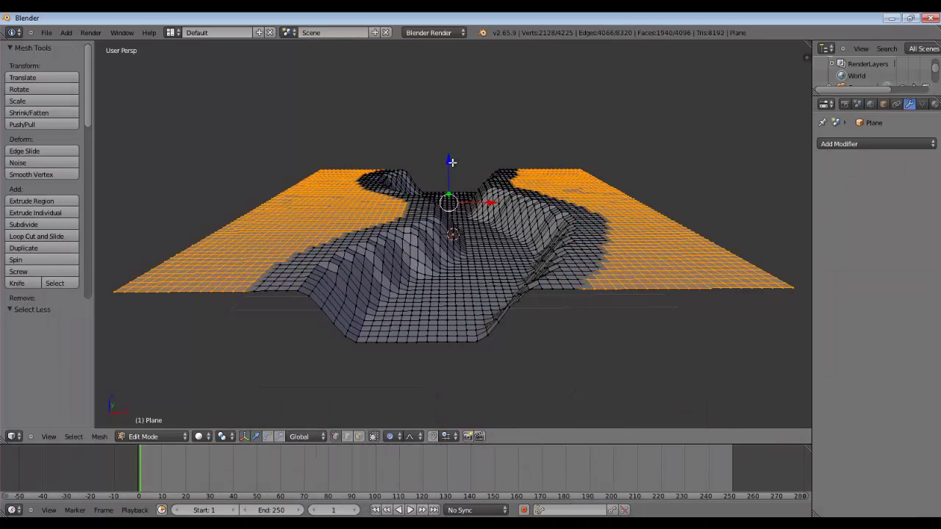
key(ctrl+minus)
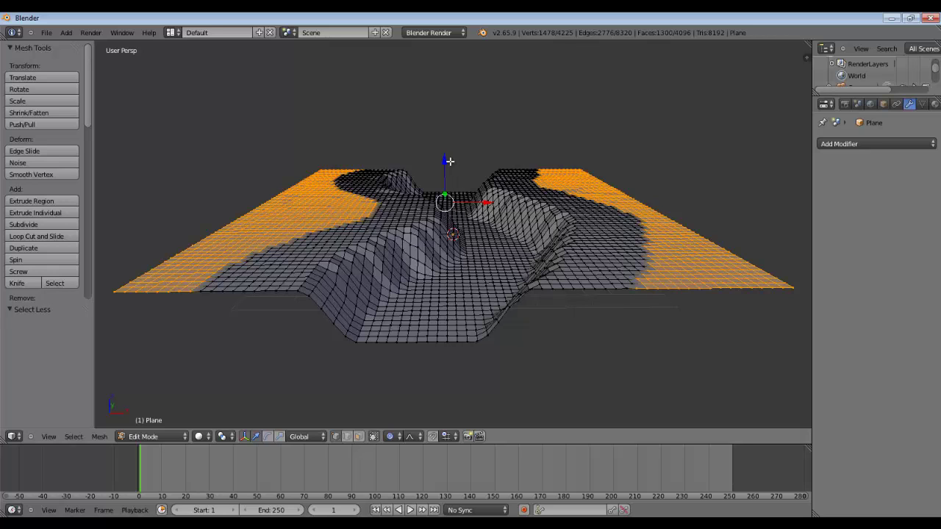
Raise the selected plateaus about 1.8 units along Z with proportional falloff, adjusting the influence size to form a second canyon tier.
drag(444, 161, 427, 127)
scroll(439, 111, down, 1)
scroll(438, 113, down, 1)
scroll(432, 125, down, 1)
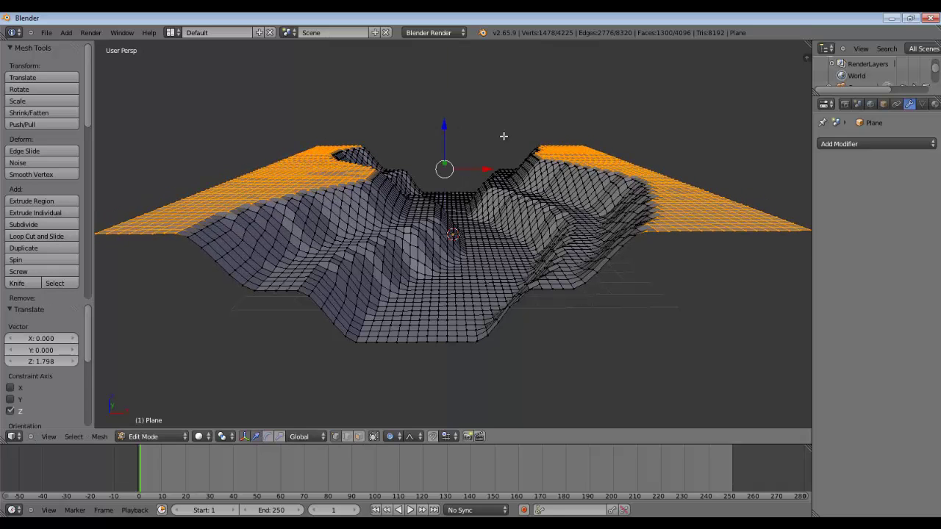
Shrink the plateau selection toward the outer edges of the terrain, growing it back by one ring of vertices.
key(ctrl+KP_Subtract)
key(ctrl+KP_Subtract)
key(ctrl+KP_Subtract)
key(ctrl+KP_Subtract)
key(ctrl+KP_Subtract)
key(ctrl+KP_Subtract)
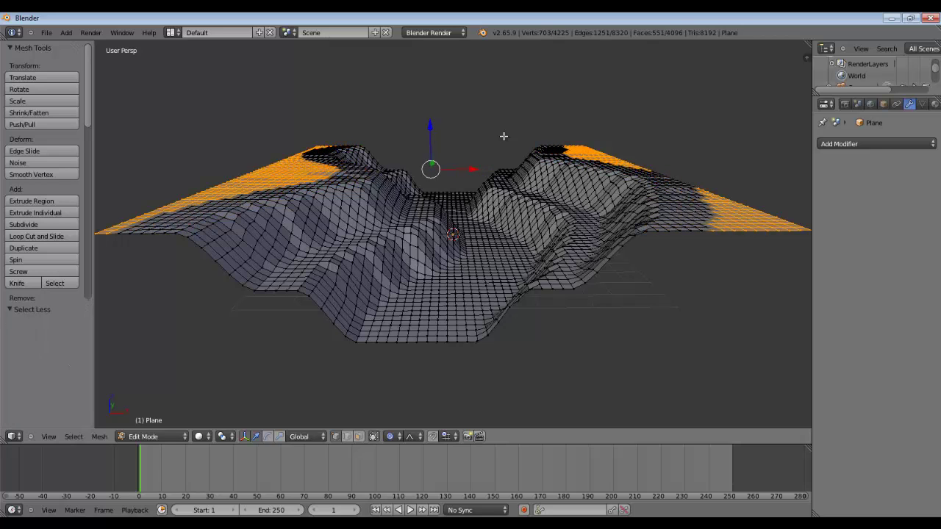
key(ctrl+KP_Add)
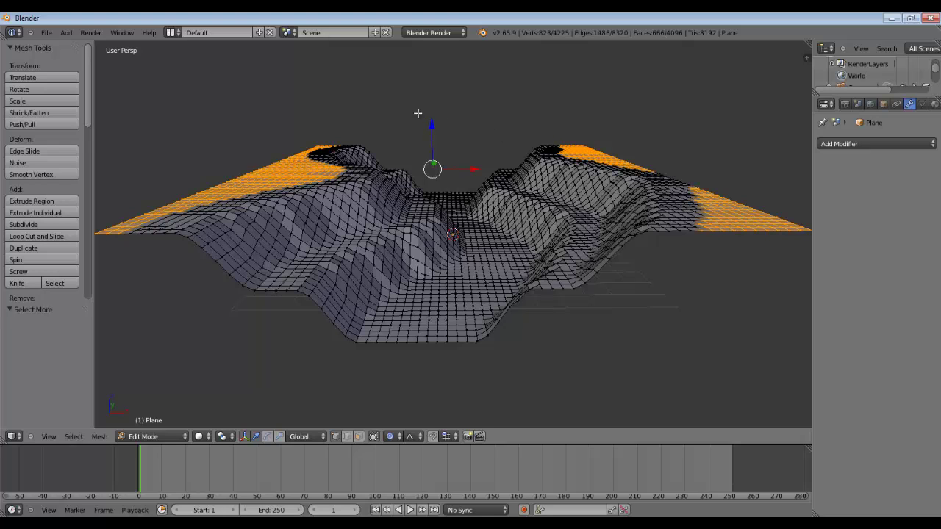
Raise the remaining selected plateaus about 0.79 units along Z with proportional falloff, adjusting the influence size for a third tier.
drag(431, 125, 423, 110)
scroll(429, 111, up, 10)
scroll(430, 109, down, 3)
scroll(477, 133, up, 3)
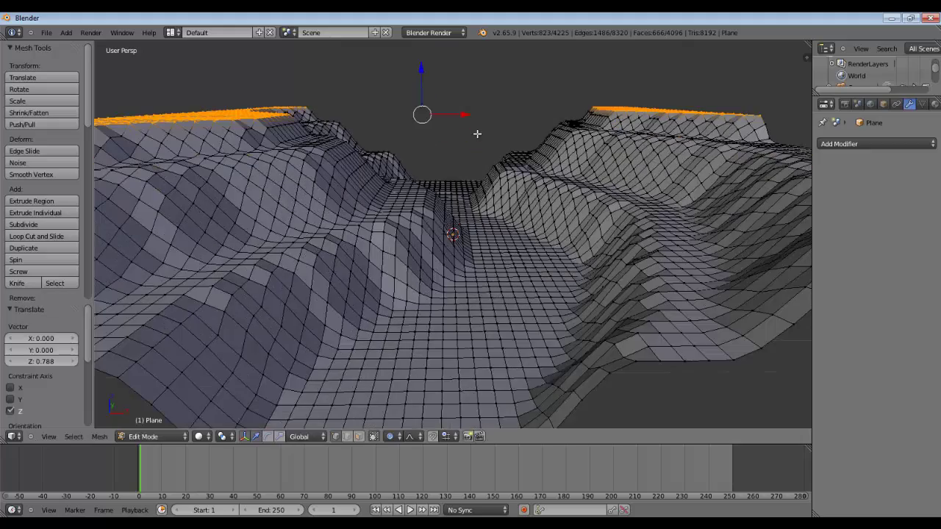
Return to Object Mode and turn off the plane's wireframe overlay display.
middle_drag(482, 138, 490, 160)
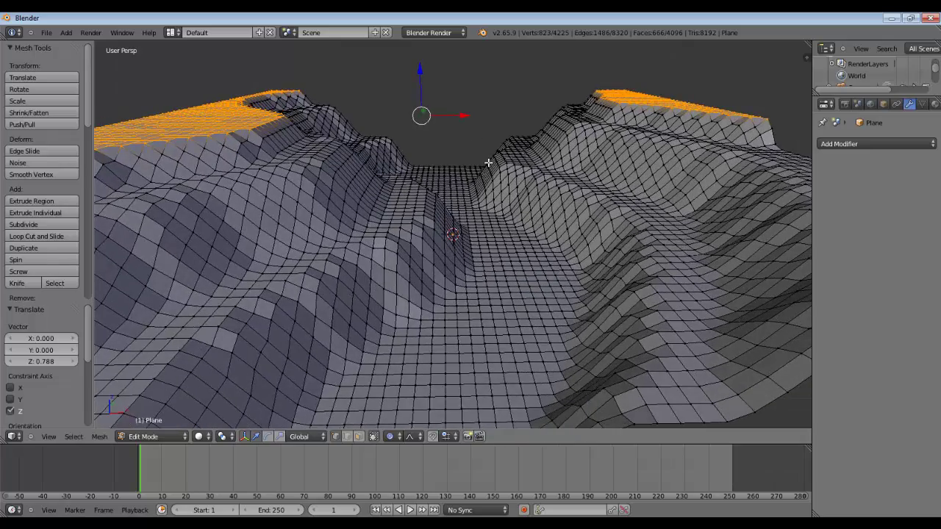
key(Tab)
scroll(491, 172, down, 4)
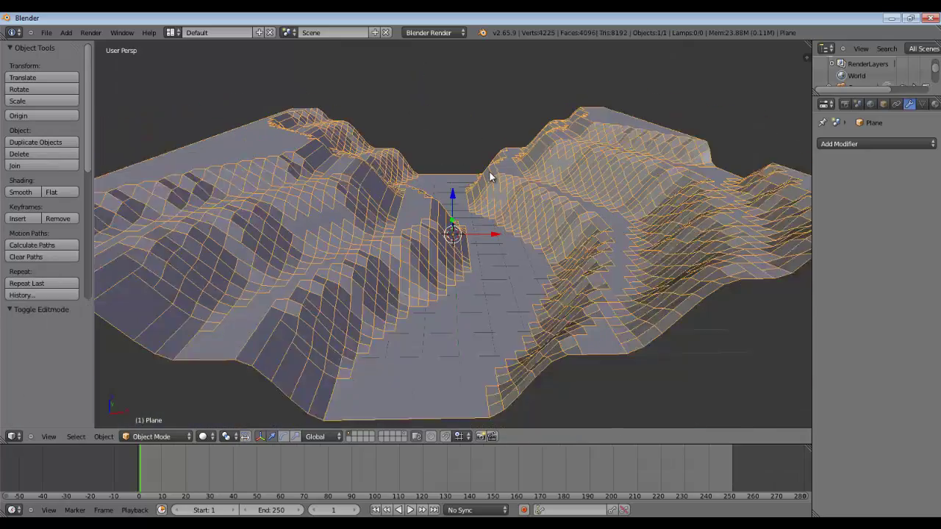
middle_drag(473, 189, 449, 214)
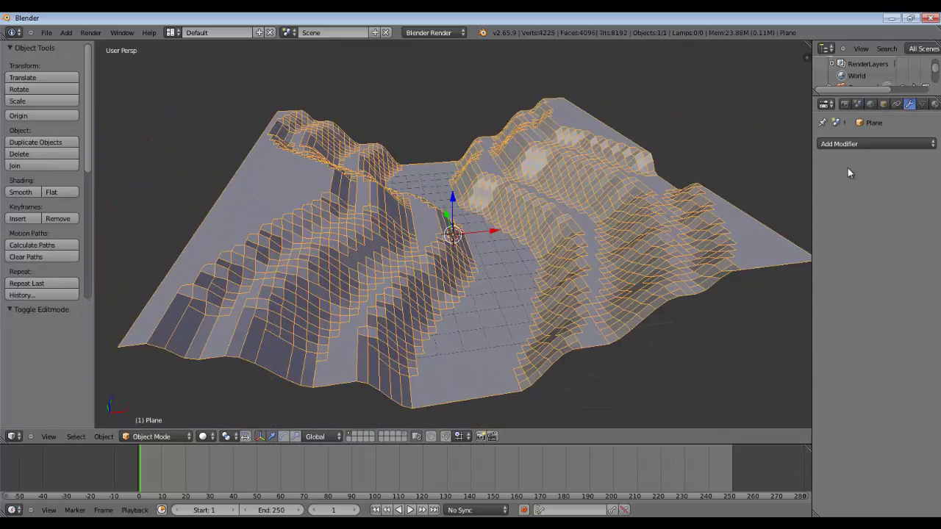
click(883, 105)
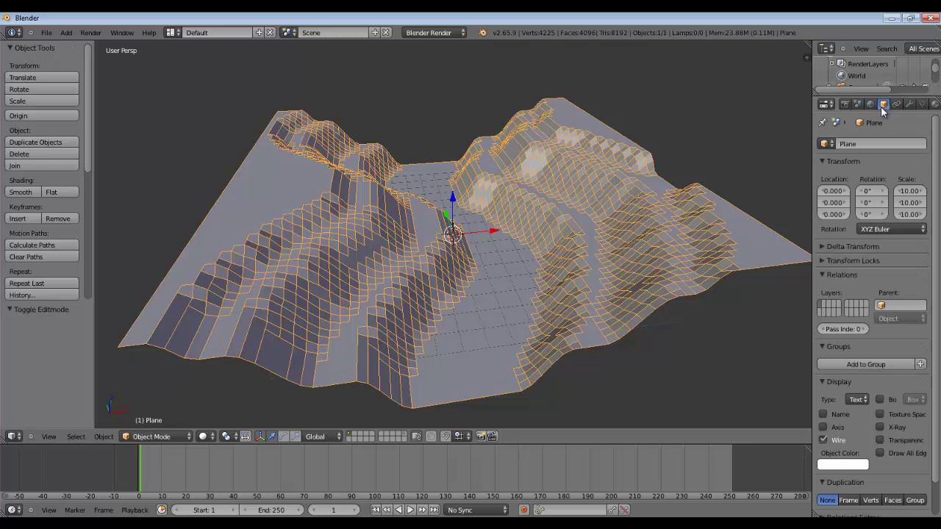
click(823, 441)
middle_drag(436, 209, 268, 174)
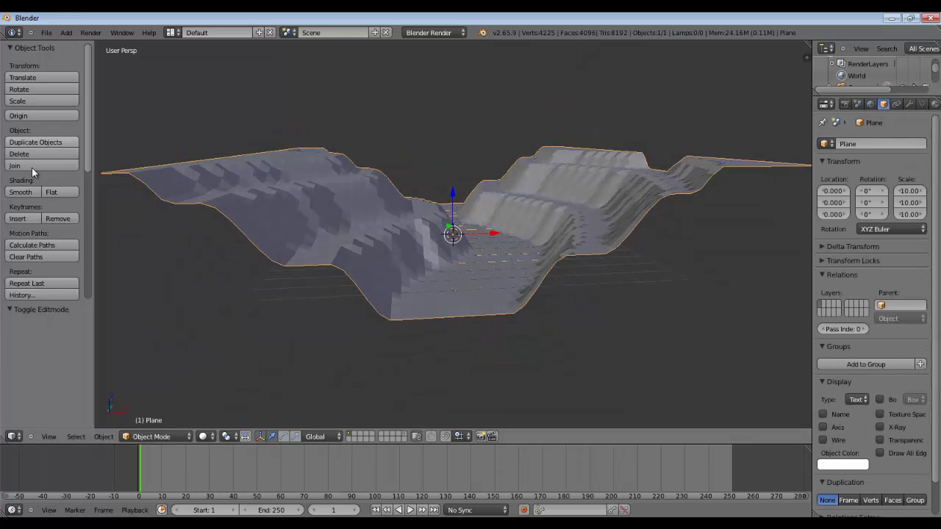
Apply smooth shading to the canyon terrain and view it from several sides.
click(21, 191)
mouse_move(444, 214)
middle_down()
mouse_move(392, 224)
mouse_move(366, 256)
mouse_move(592, 261)
mouse_move(683, 210)
mouse_move(713, 230)
mouse_move(772, 305)
mouse_move(846, 260)
mouse_move(606, 246)
mouse_move(393, 262)
mouse_move(388, 229)
mouse_move(436, 237)
mouse_move(431, 289)
mouse_move(421, 191)
mouse_move(500, 254)
mouse_move(657, 236)
middle_up()
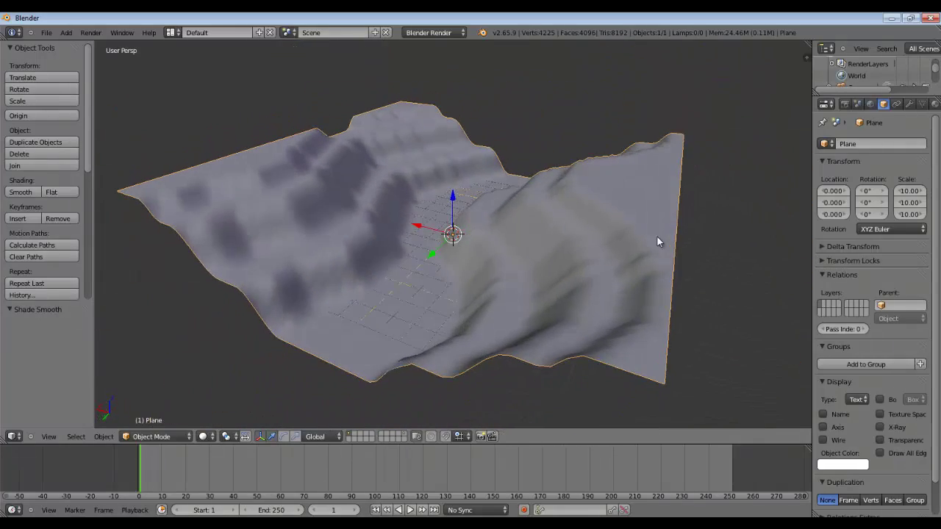
middle_drag(596, 224, 471, 200)
mouse_move(492, 247)
middle_down()
mouse_move(485, 219)
mouse_move(468, 235)
mouse_move(458, 204)
mouse_move(456, 218)
mouse_move(261, 224)
mouse_move(178, 191)
mouse_move(187, 266)
mouse_move(274, 273)
mouse_move(401, 242)
mouse_move(466, 185)
middle_up()
Examine the canyon mesh in Edit Mode from near river level, looking along the riverbed and the tiered walls.
key(Tab)
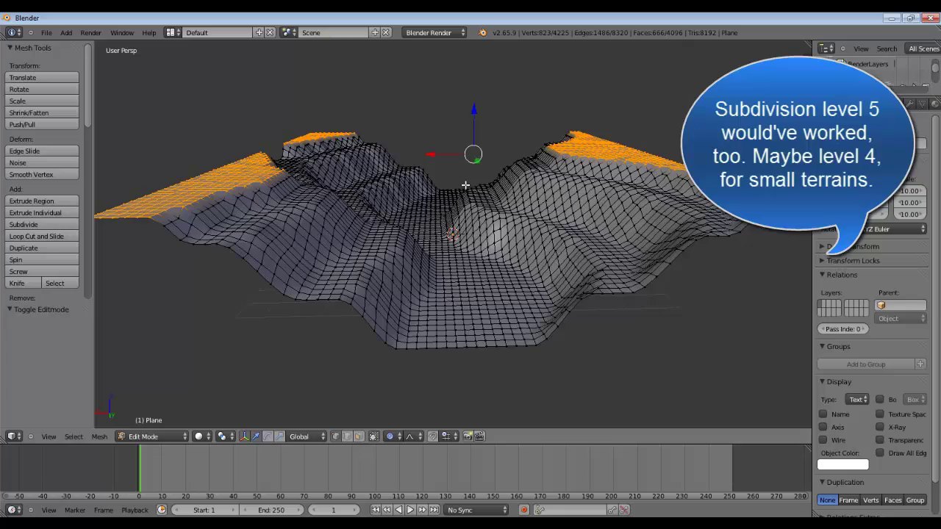
scroll(466, 185, up, 4)
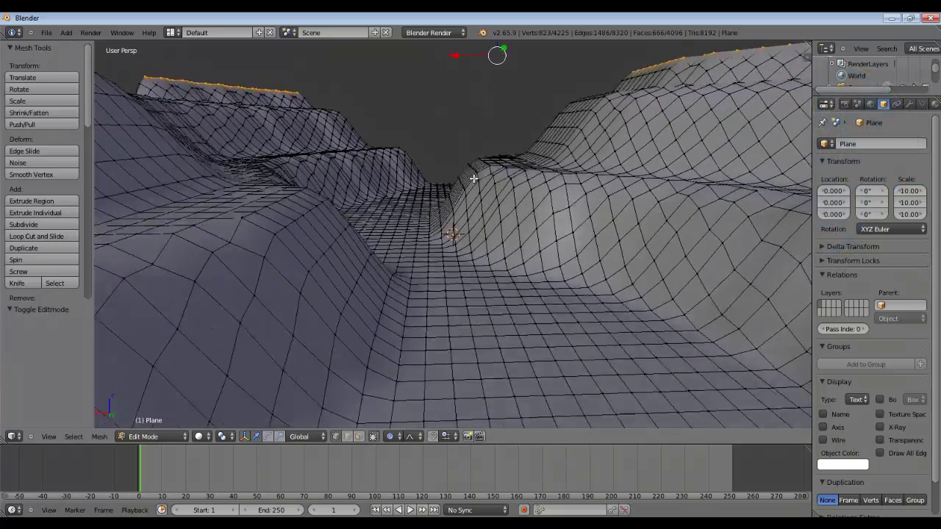
middle_drag(474, 179, 470, 158)
scroll(459, 293, down, 5)
scroll(458, 293, down, 3)
scroll(466, 207, up, 10)
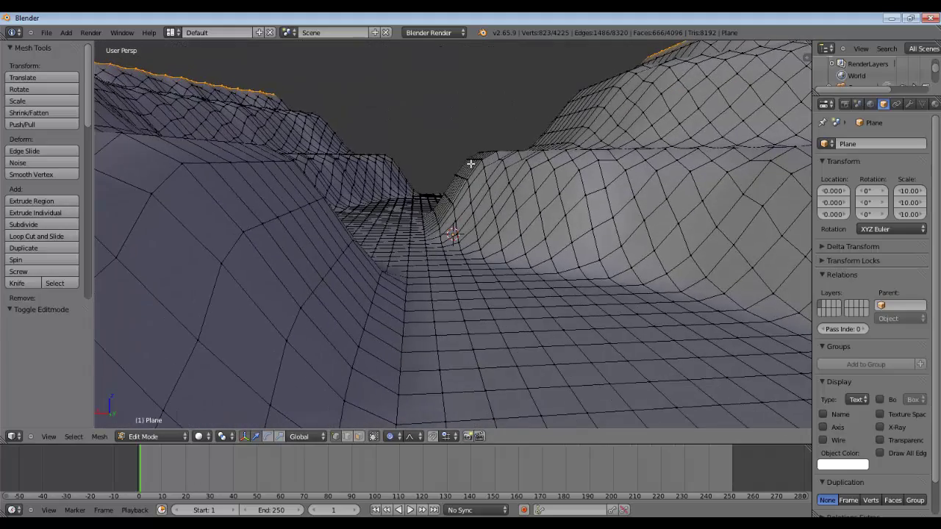
scroll(467, 166, down, 3)
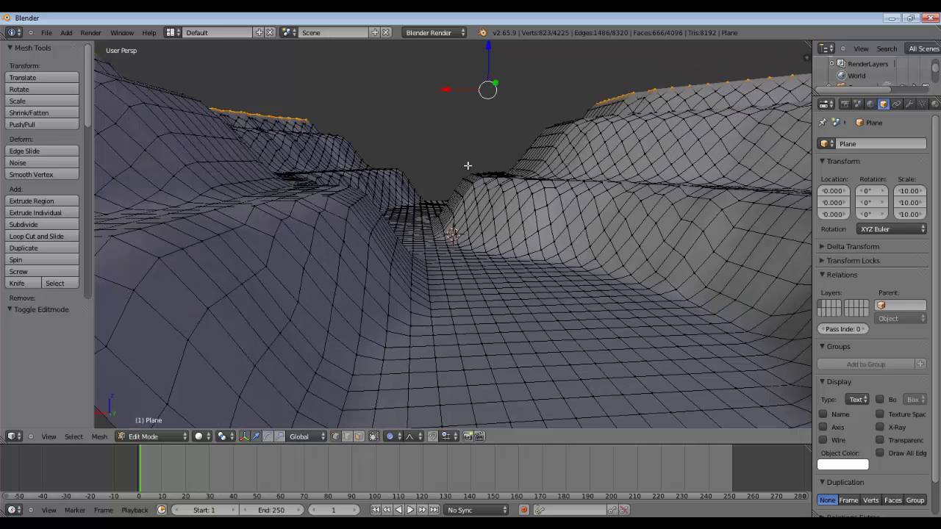
middle_drag(469, 167, 469, 177)
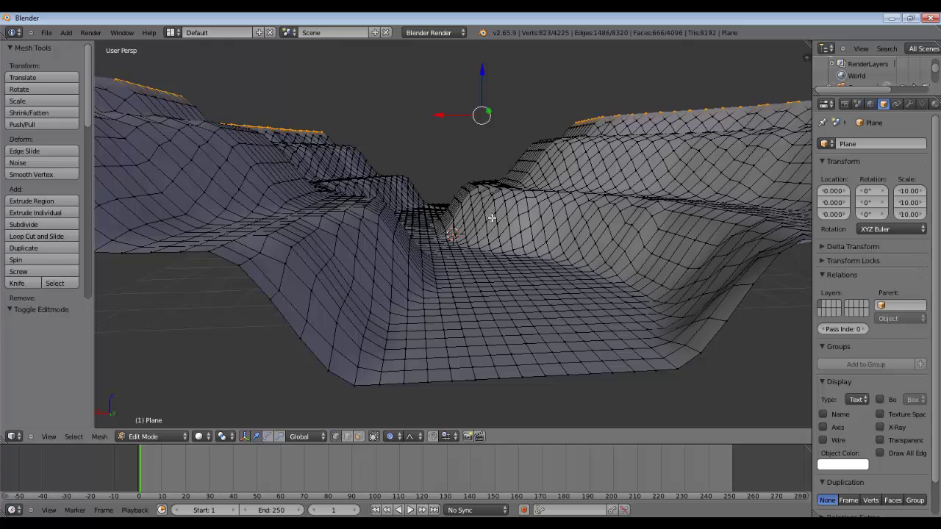
Show the terrain in top view and check the plane's dimensions in Object Mode.
key(KP_7)
scroll(494, 216, down, 4)
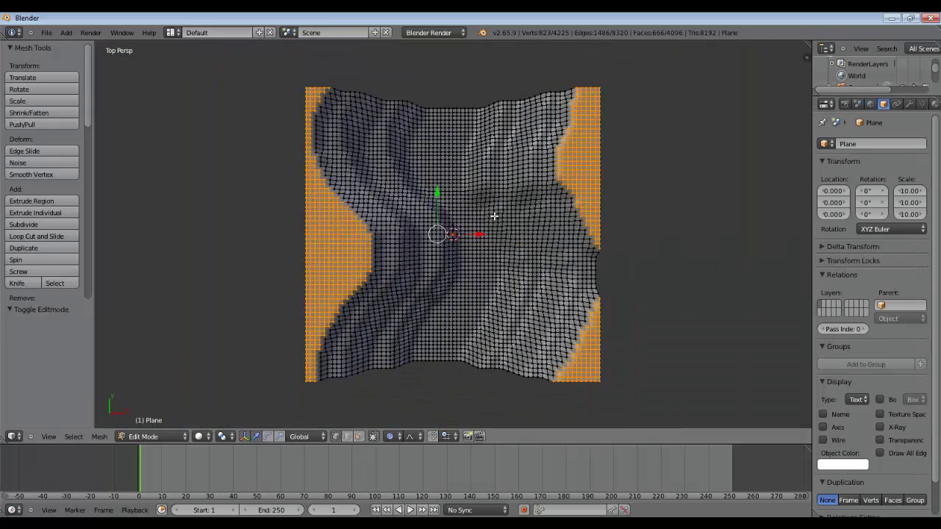
key(n)
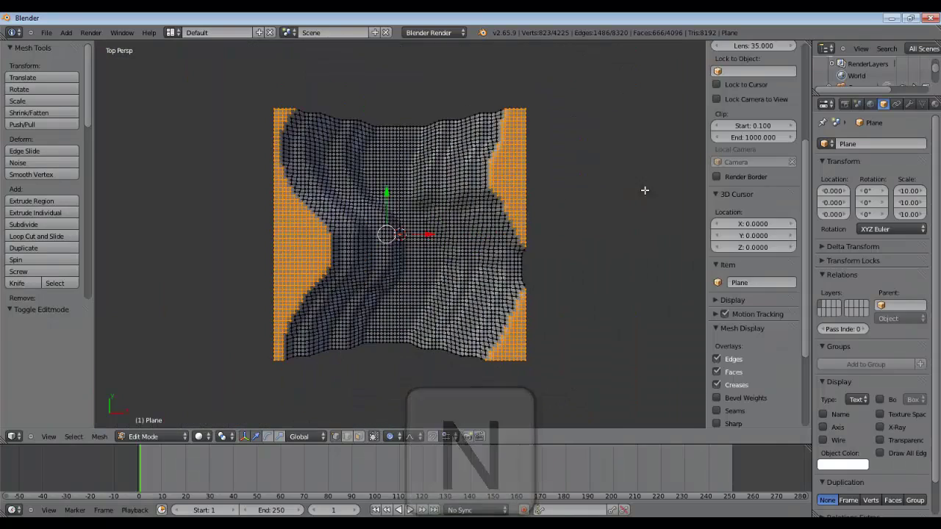
scroll(802, 163, down, 3)
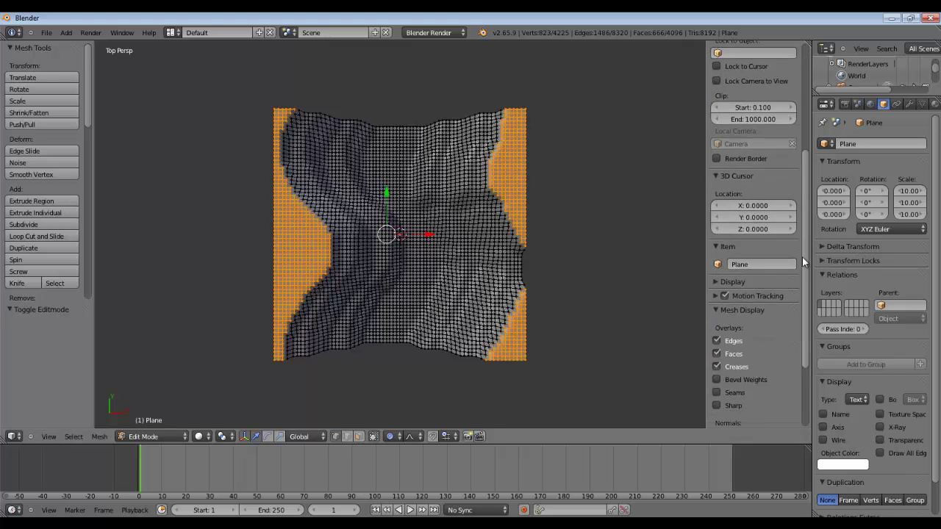
scroll(804, 272, up, 3)
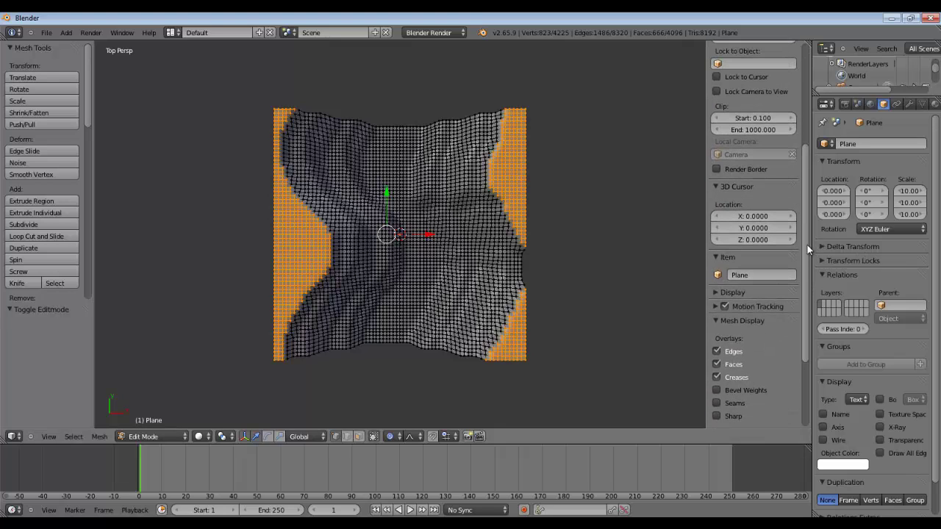
key(Tab)
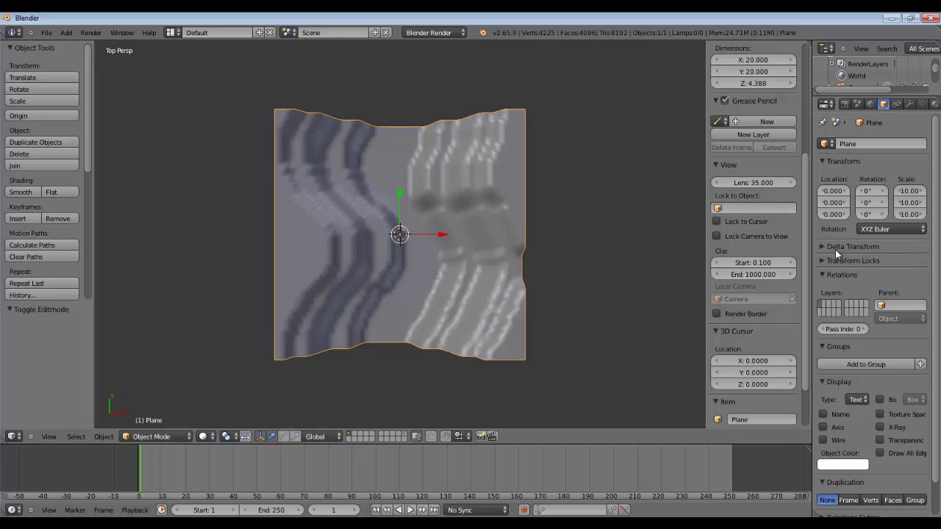
scroll(797, 177, up, 6)
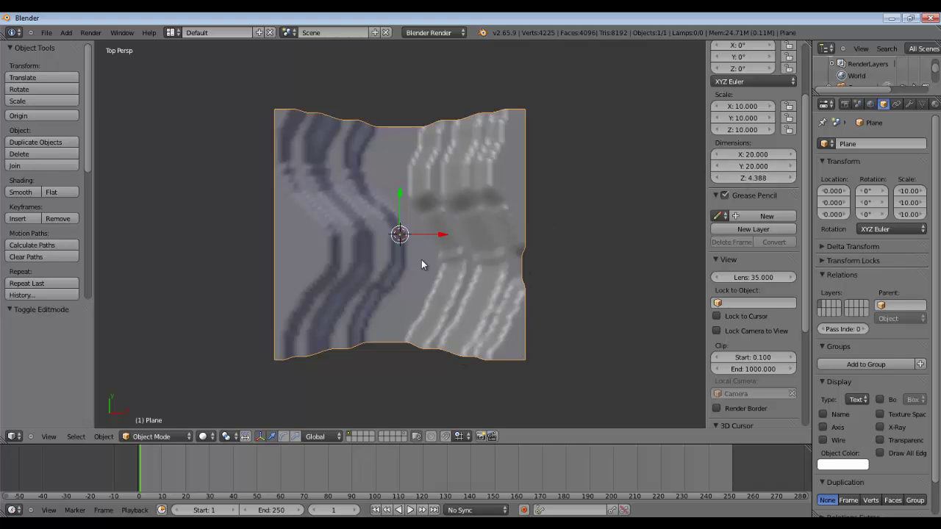
scroll(422, 263, up, 2)
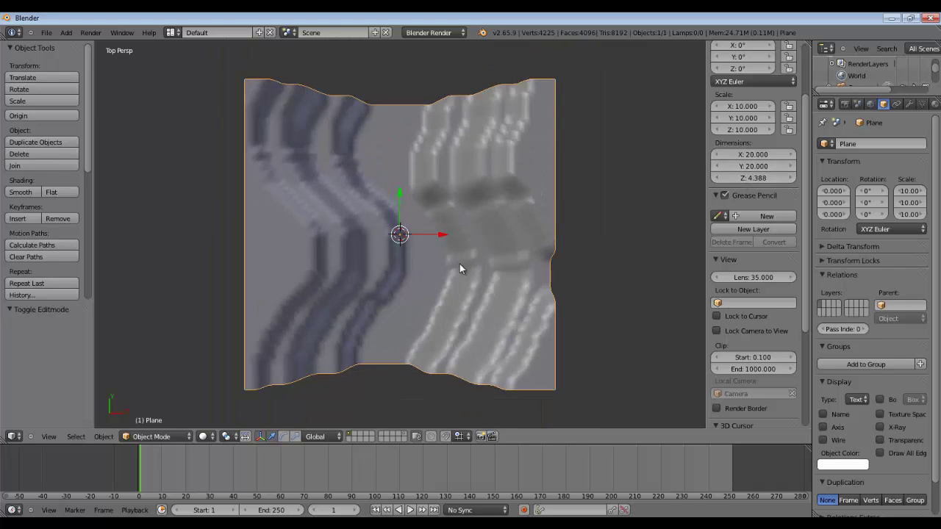
Examine the canyon's height and wall profile from an angle and from the side.
middle_drag(456, 273, 621, 191)
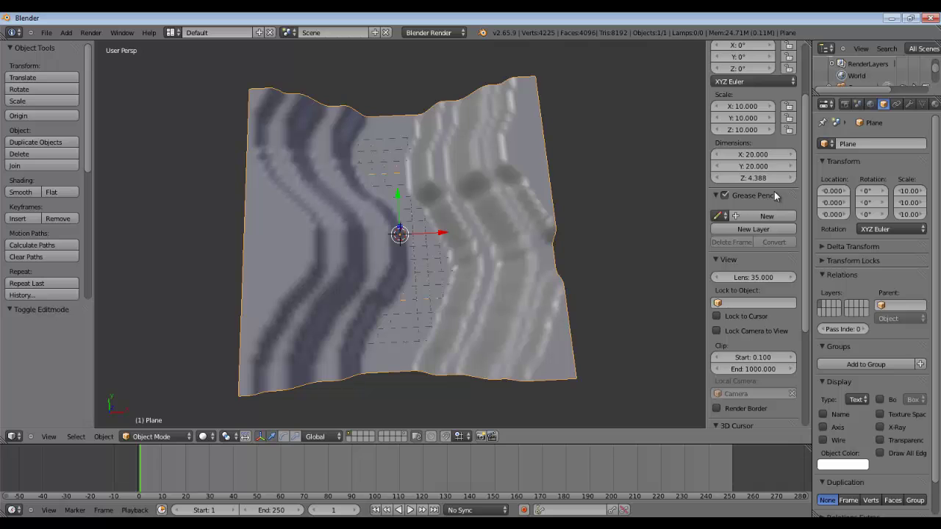
scroll(574, 265, up, 4)
middle_drag(543, 272, 445, 204)
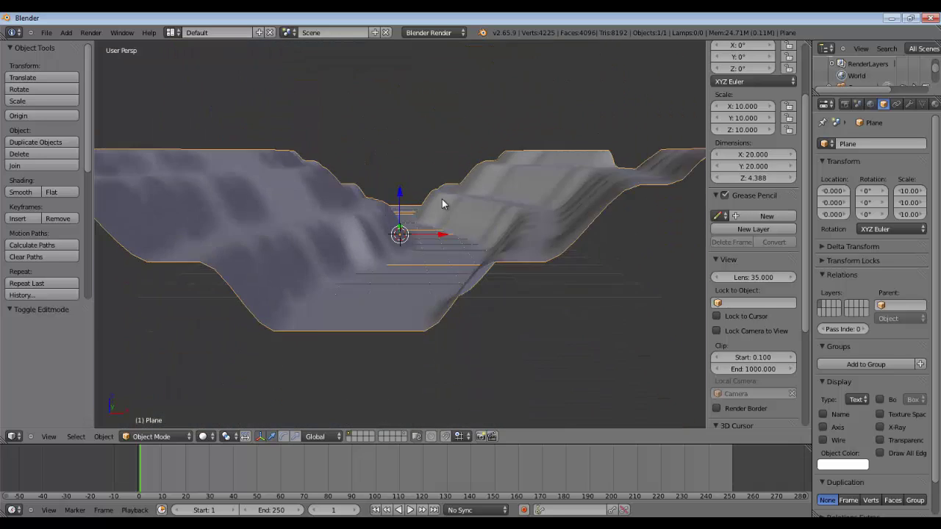
scroll(456, 218, up, 2)
scroll(457, 218, up, 1)
scroll(463, 217, down, 1)
scroll(487, 211, down, 1)
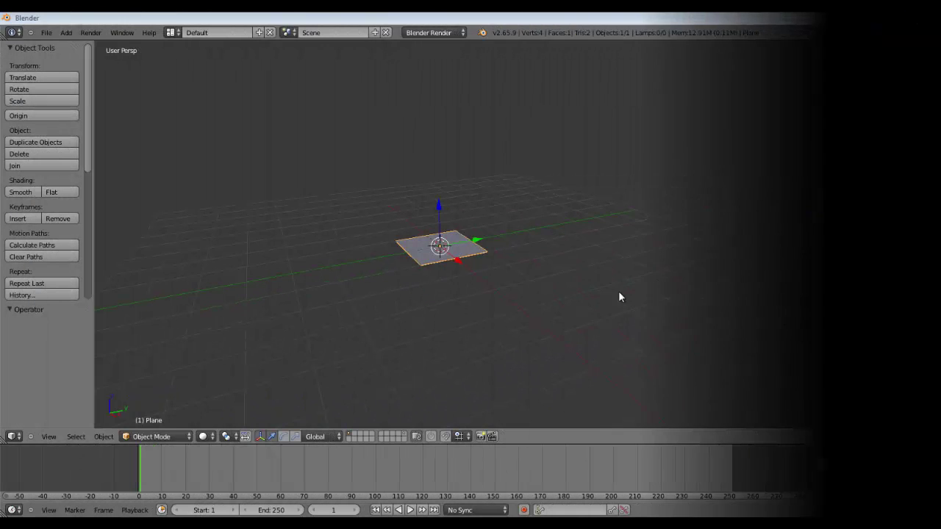
Scale the new plane by 10 and view the whole of it from the top.
text(s10)
key(Return)
key(KP_7)
scroll(451, 239, down, 5)
Add a Subdivision Surface modifier to the plane, set it to Simple with 6 view subdivisions, and apply it.
click(909, 104)
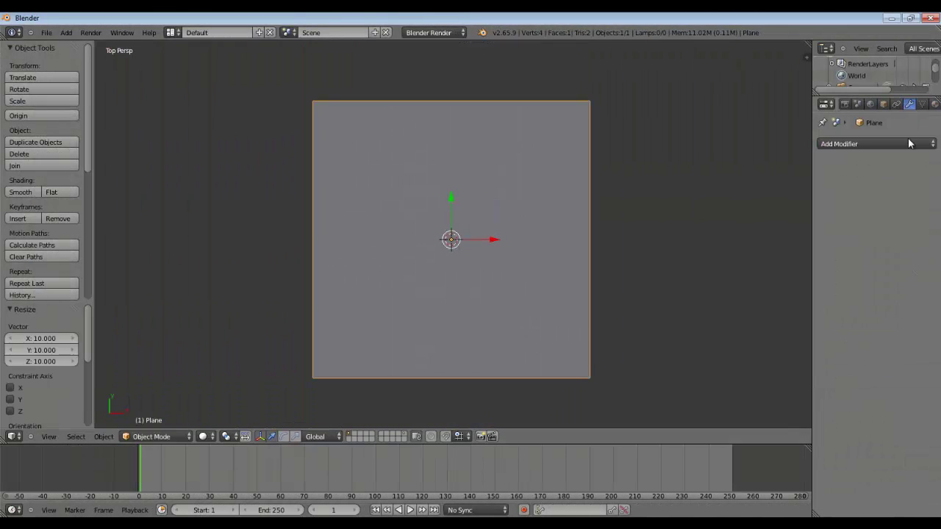
click(910, 144)
click(687, 340)
click(904, 199)
click(852, 226)
text(6)
key(Return)
click(847, 183)
Enter Edit Mode on the subdivided plane and deselect all of its vertices.
key(Tab)
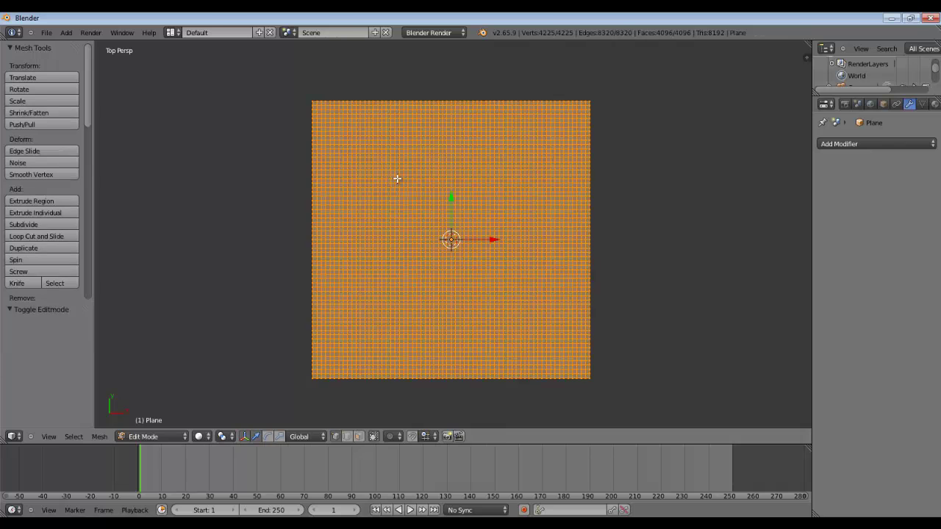
key(a)
key(c)
key(Escape)
Following the Blue River Canyon top-view reference, circle-select the left and right canyon wall areas out to the plane's edges.
click(390, 523)
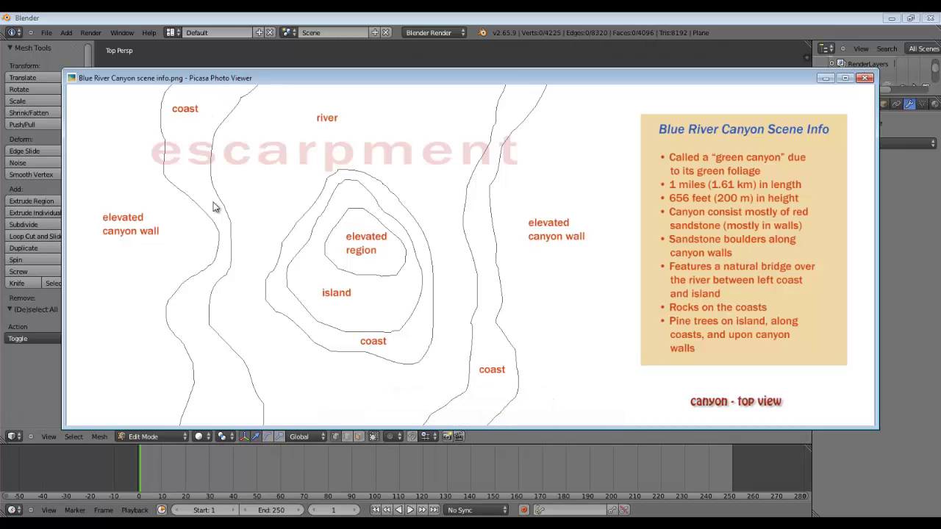
click(835, 79)
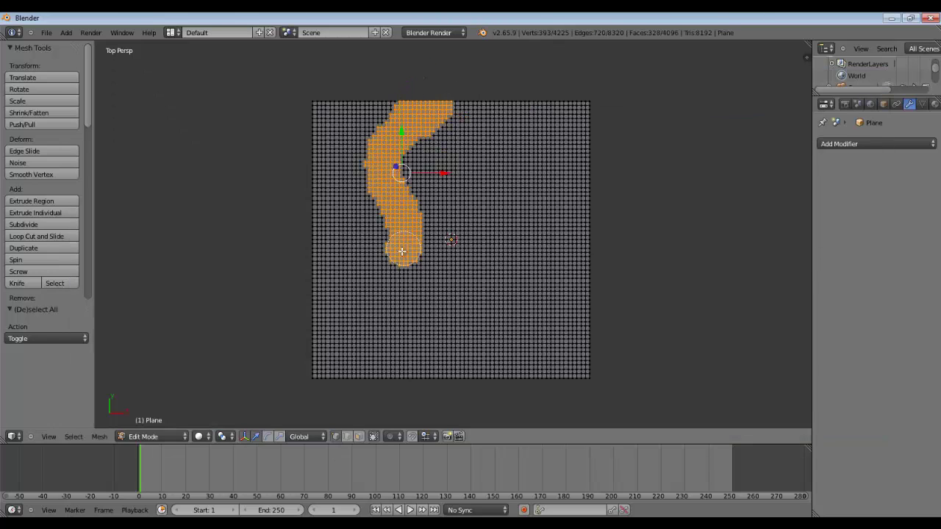
key(alt+Tab)
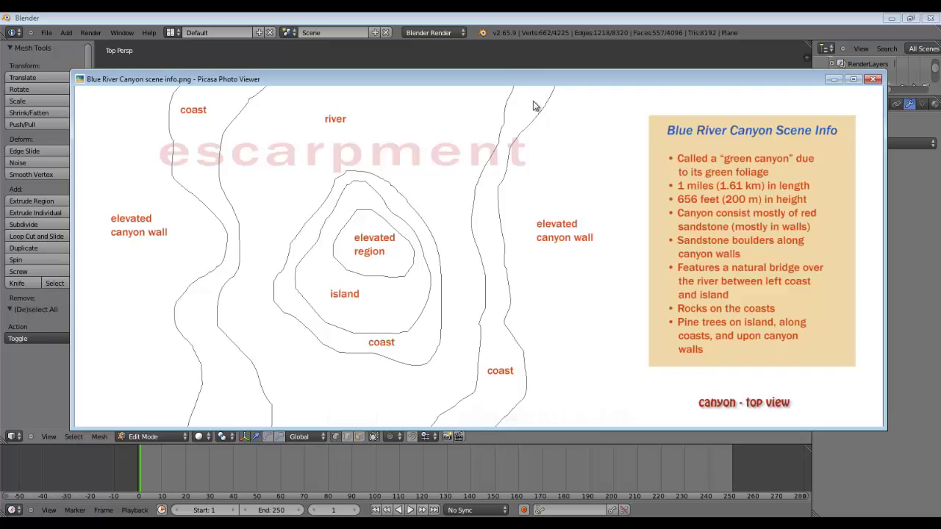
key(alt+Tab)
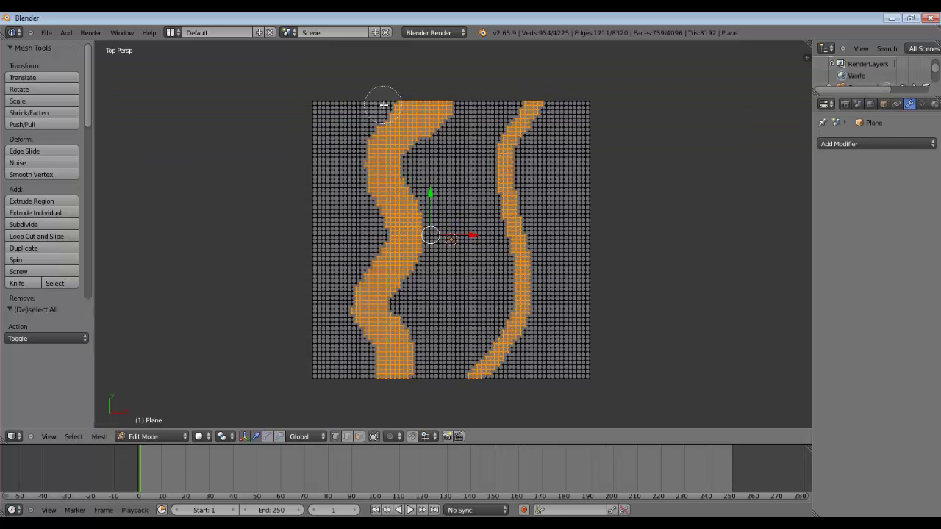
mouse_move(384, 105)
mouse_down()
mouse_move(378, 242)
mouse_move(325, 378)
mouse_move(319, 139)
mouse_move(553, 131)
mouse_move(580, 399)
mouse_up()
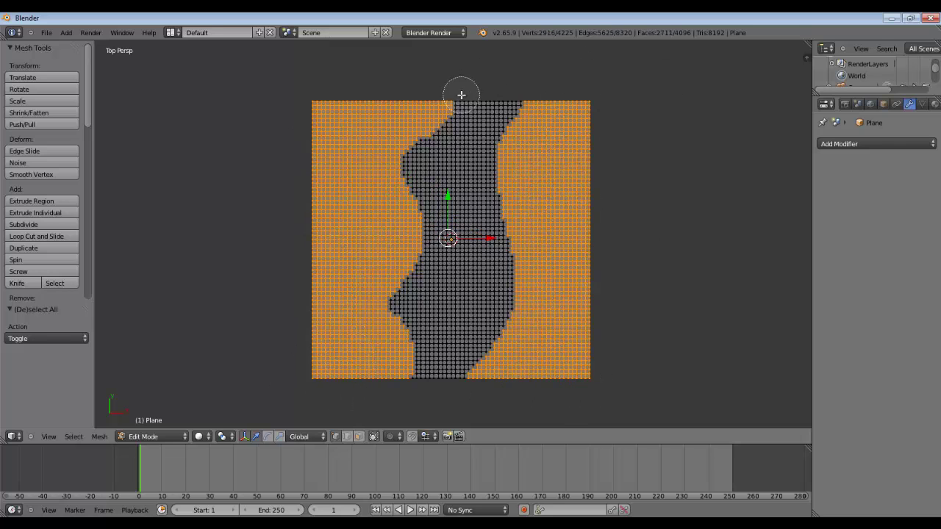
Deselect vertices along the left wall's inner boundary so that its coastline follows the top-view reference.
key(alt+Tab)
key(alt+Tab)
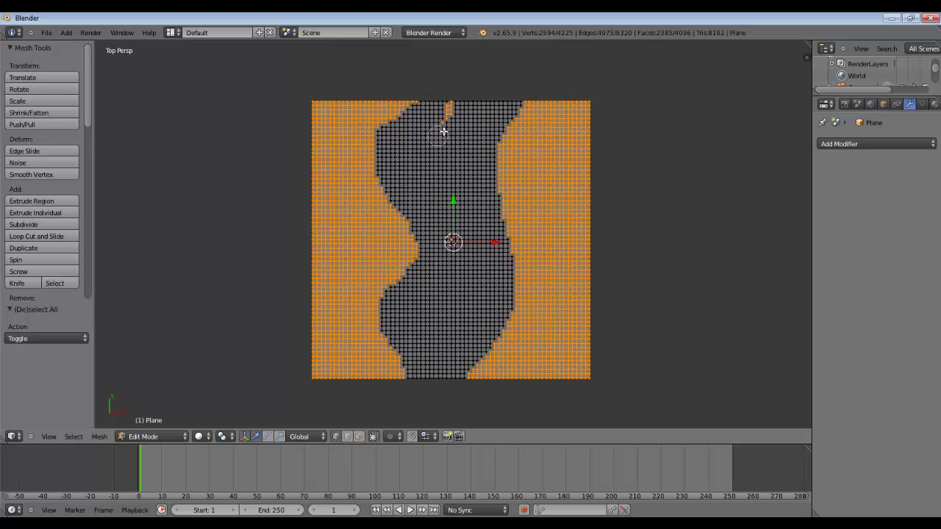
key(alt+Tab)
key(alt+Tab)
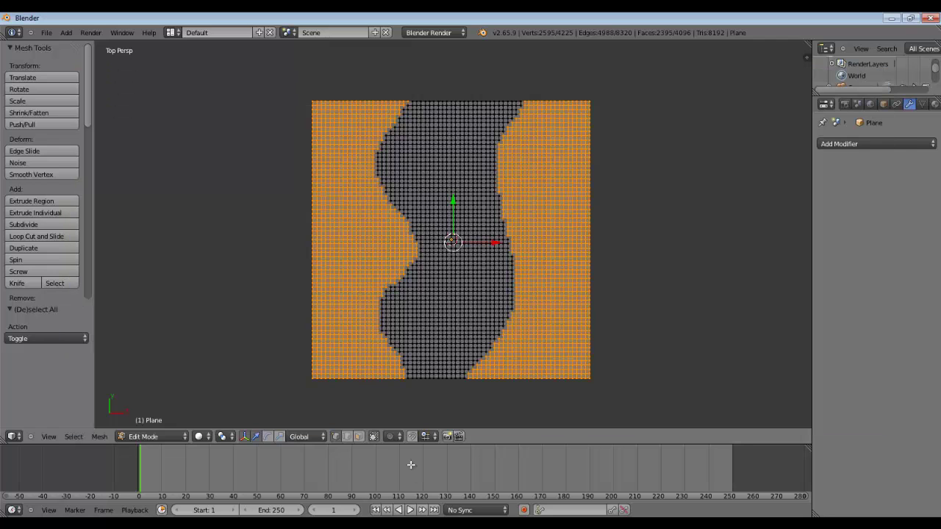
Enable proportional editing and raise the selected wall areas about 1.2 units along Z.
middle_drag(554, 241, 563, 191)
click(391, 435)
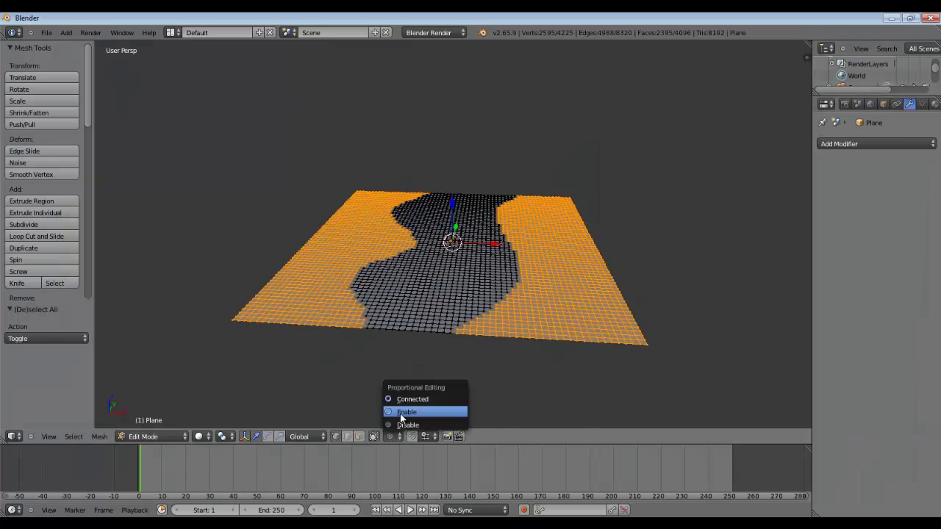
click(401, 413)
key(g)
key(z)
scroll(449, 187, down, 4)
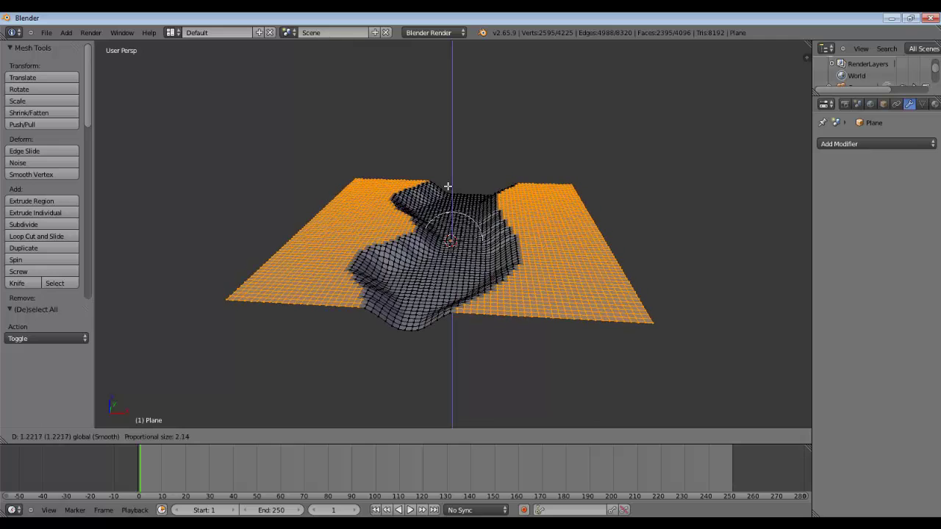
click(448, 189)
Shrink the wall selection inward from the river and raise it about 3 units along Z as a second tier.
key(ctrl+KP_Subtract)
key(ctrl+KP_Subtract)
key(ctrl+KP_Subtract)
key(ctrl+KP_Subtract)
key(ctrl+KP_Subtract)
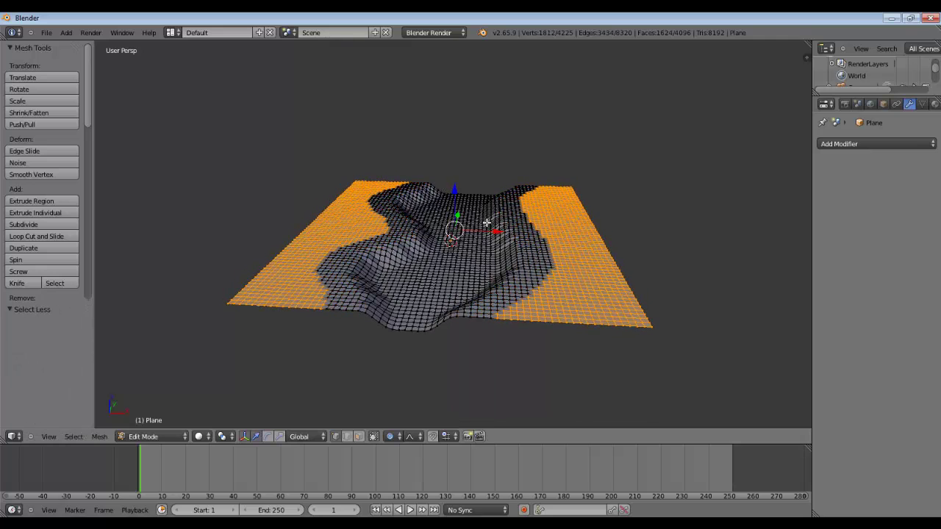
key(g)
key(z)
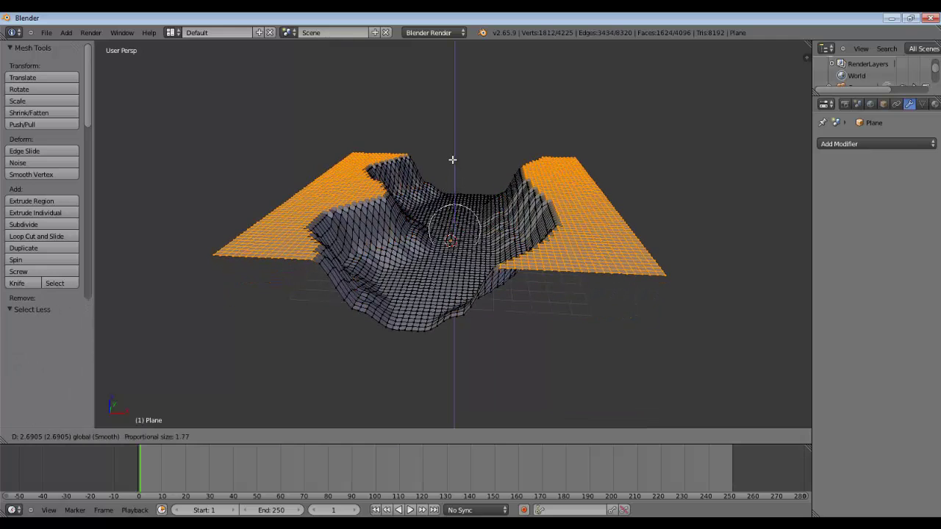
click(452, 155)
Shrink the wall selection again and raise it along Z to form the steep third tier of both walls.
middle_drag(452, 155, 497, 163)
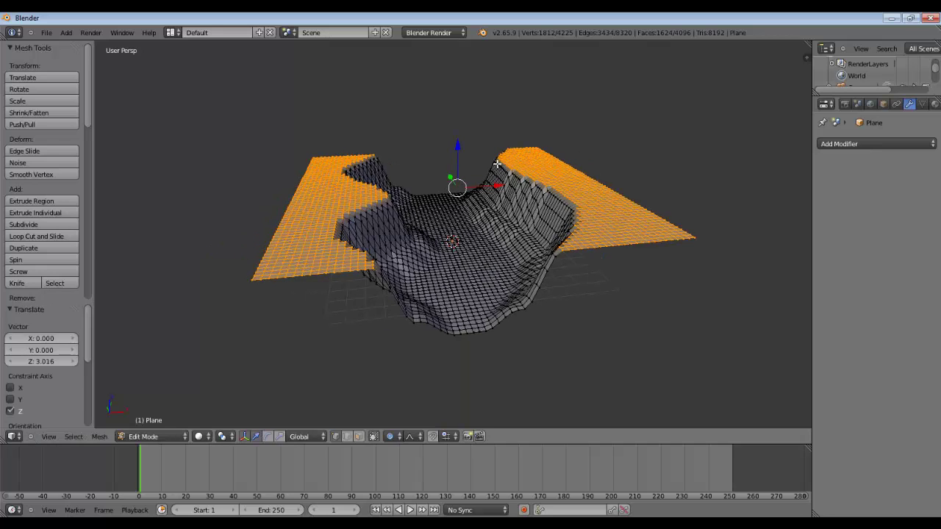
key(ctrl+KP_Subtract)
key(ctrl+KP_Subtract)
key(ctrl+KP_Subtract)
key(ctrl+KP_Subtract)
key(ctrl+KP_Subtract)
key(g)
key(z)
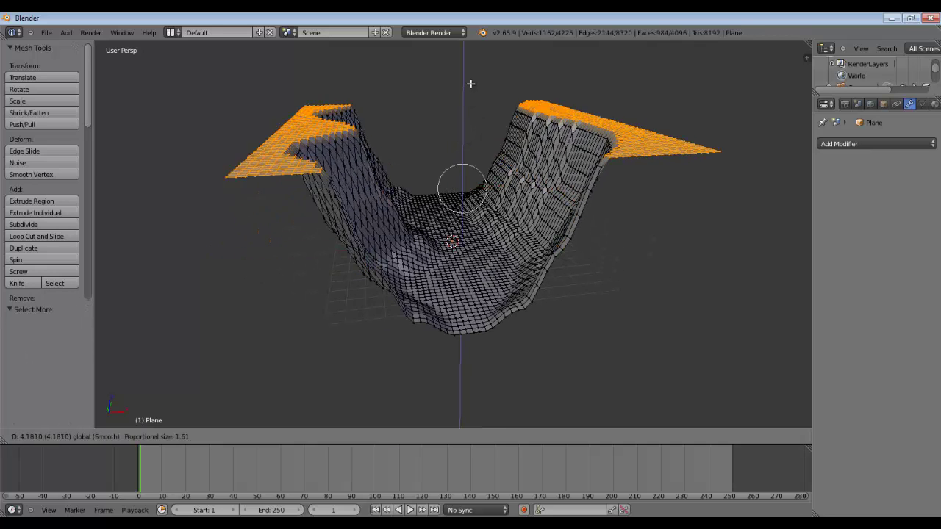
scroll(466, 125, up, 4)
click(468, 110)
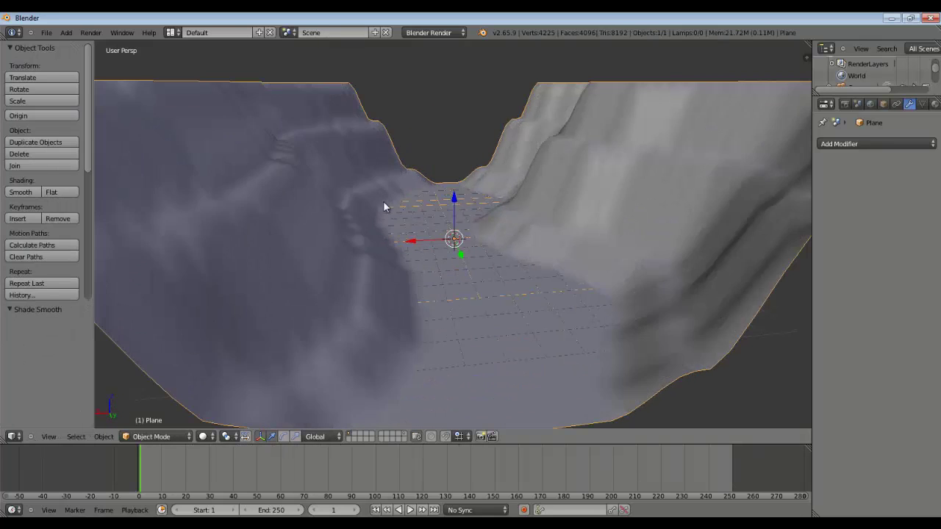
Scale the whole canyon by 2 and check its dimensions.
scroll(385, 204, down, 3)
key(KP_7)
text(s2)
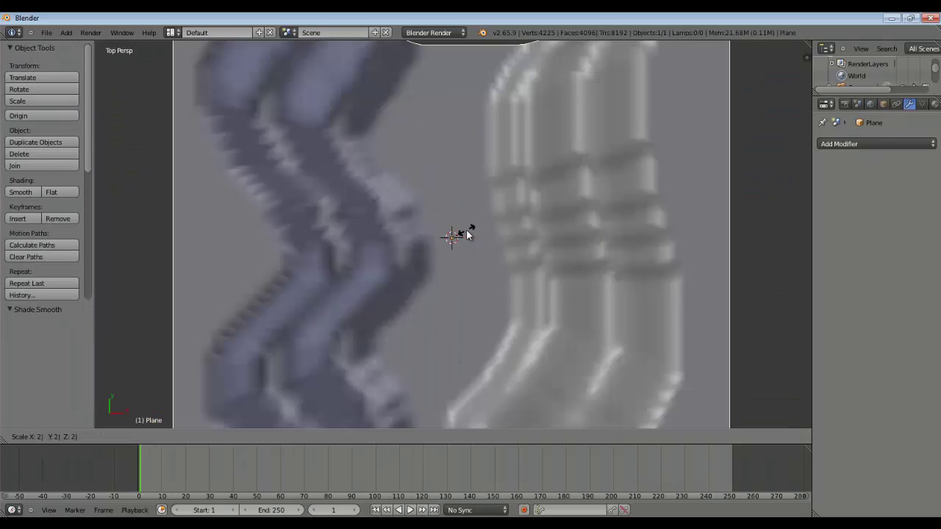
key(Return)
scroll(466, 234, down, 2)
key(n)
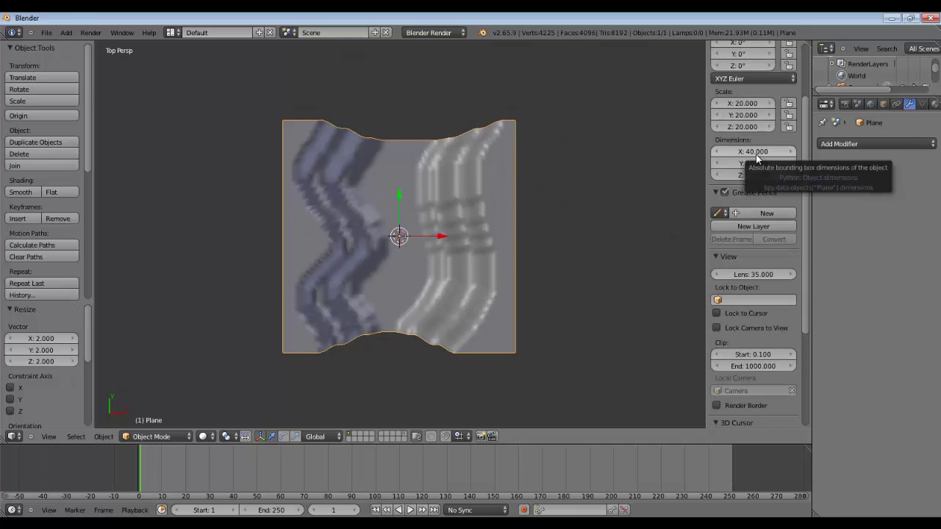
middle_drag(520, 227, 516, 133)
key(n)
scroll(492, 199, up, 2)
mouse_move(492, 205)
middle_down()
mouse_move(507, 208)
mouse_move(493, 206)
middle_up()
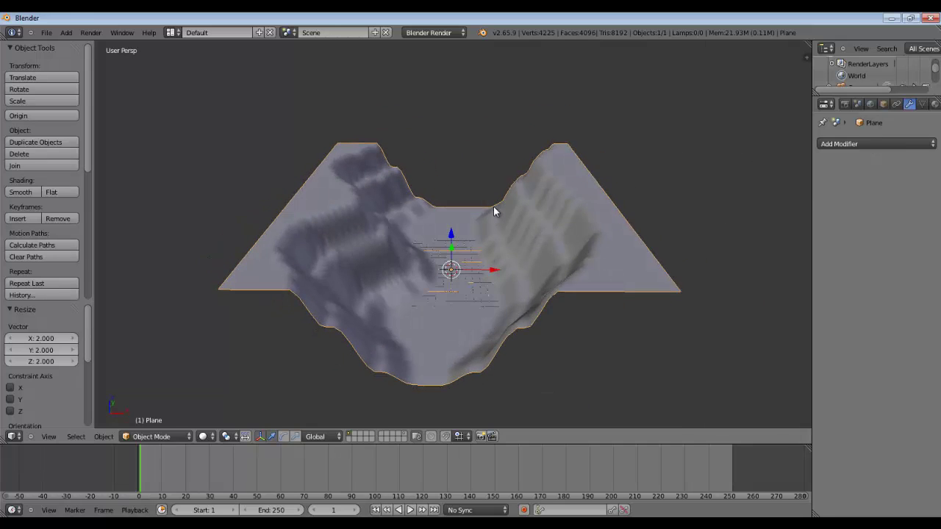
Box-select the upper-left part of the terrain from the top and move it about 1.6 units along X with proportional editing.
key(KP_7)
key(Tab)
key(b)
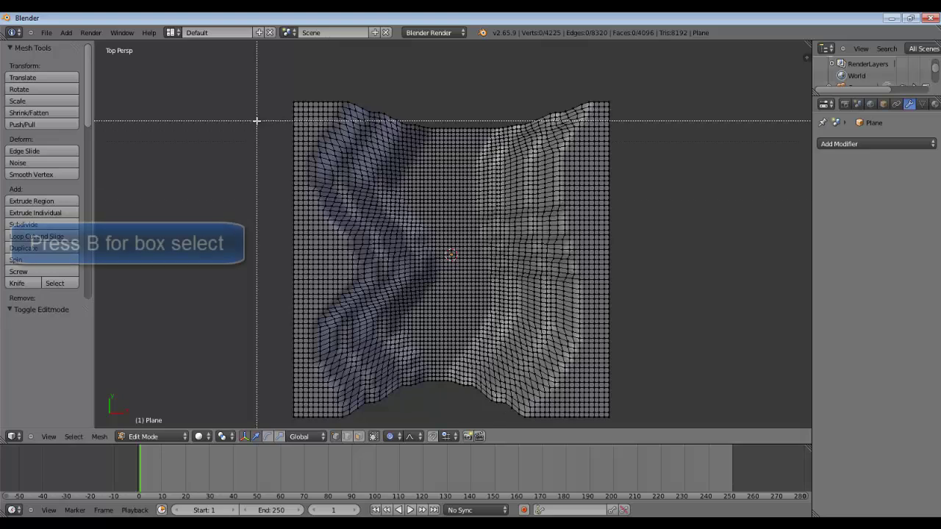
drag(252, 84, 384, 299)
key(g)
key(x)
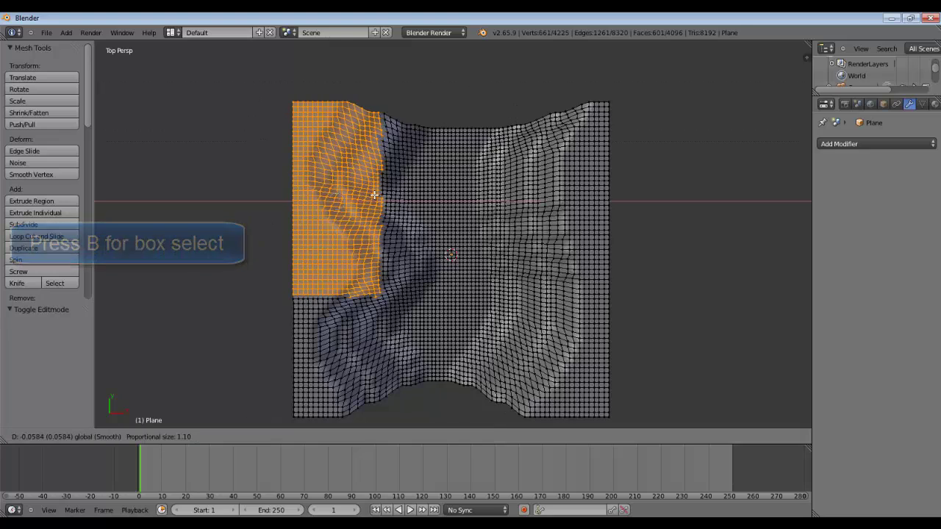
scroll(389, 199, down, 5)
click(457, 195)
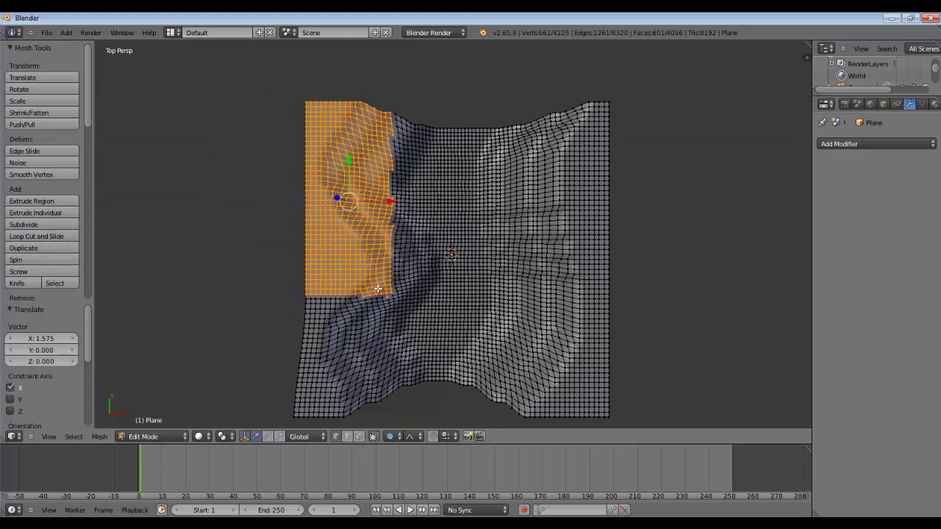
Compare with the reference, select the middle bulge of the left canyon wall and shift it slightly along negative X.
scroll(377, 288, down, 1)
middle_drag(377, 288, 397, 298)
key(alt+Tab)
key(alt+Tab)
middle_drag(352, 245, 418, 252)
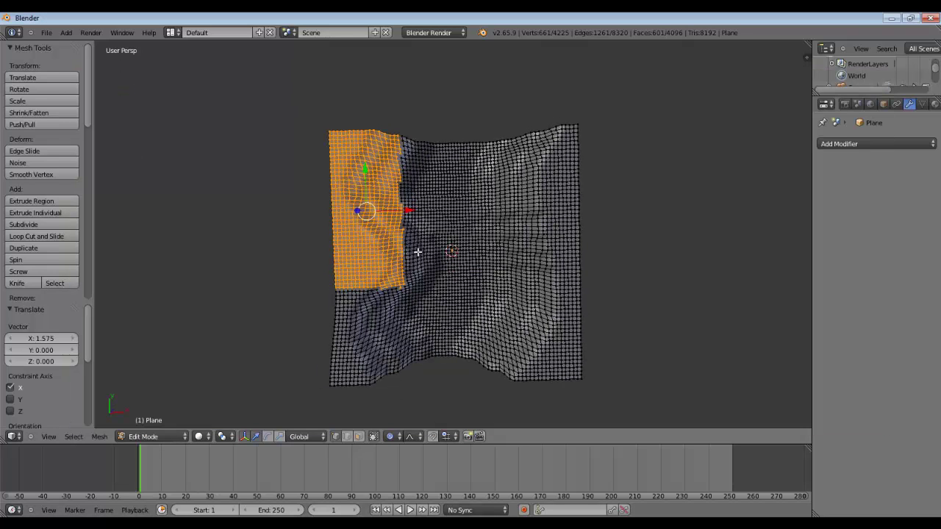
key(a)
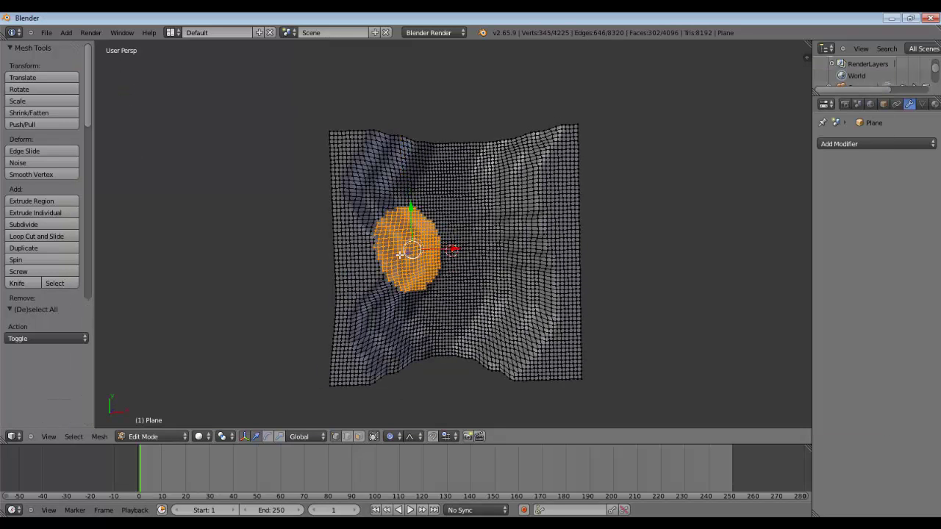
drag(450, 255, 439, 255)
key(a)
scroll(464, 270, up, 2)
key(KP_7)
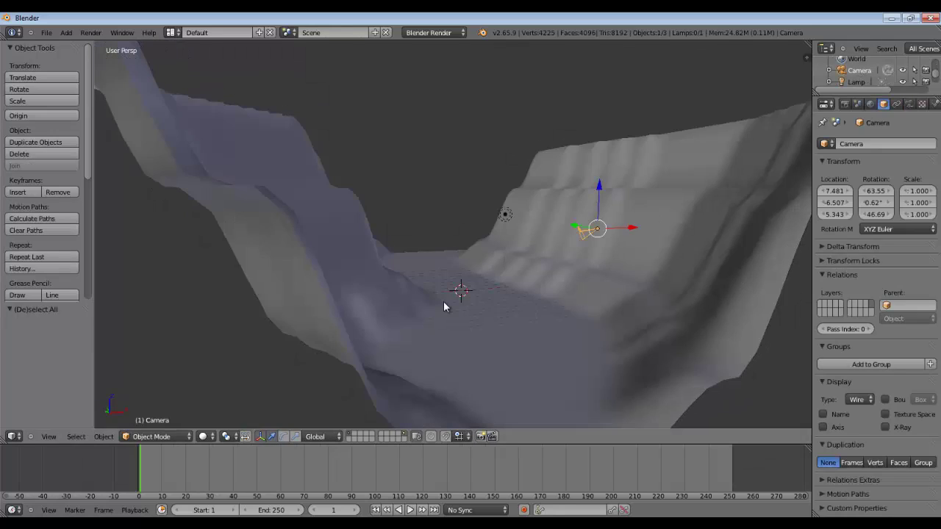
Align the camera to the current view of the canyon and raise the lamp about 30.4 units along Z.
key(ctrl+alt+KP_0)
right_click(505, 213)
scroll(507, 194, down, 3)
drag(472, 184, 473, 47)
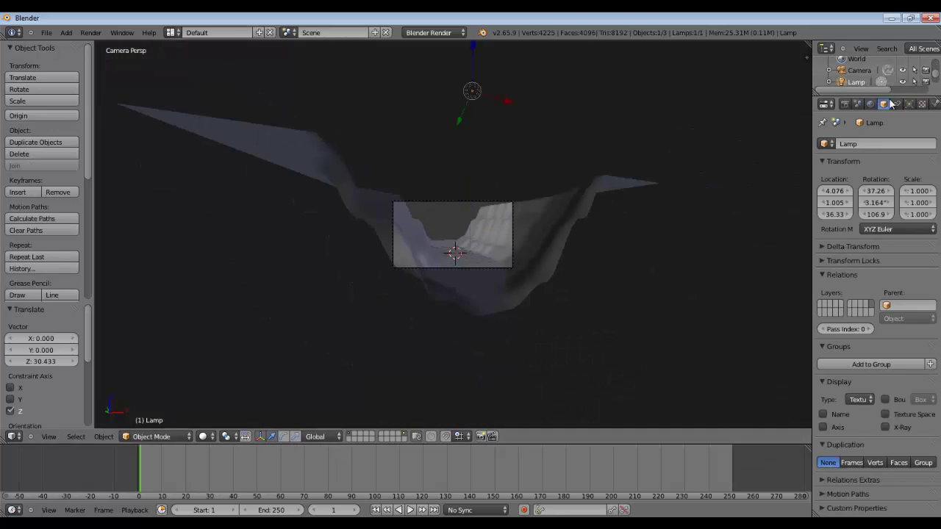
Test-render the canyon, change the lamp type to Sun and render again.
scroll(511, 100, up, 3)
click(90, 32)
click(109, 47)
key(Escape)
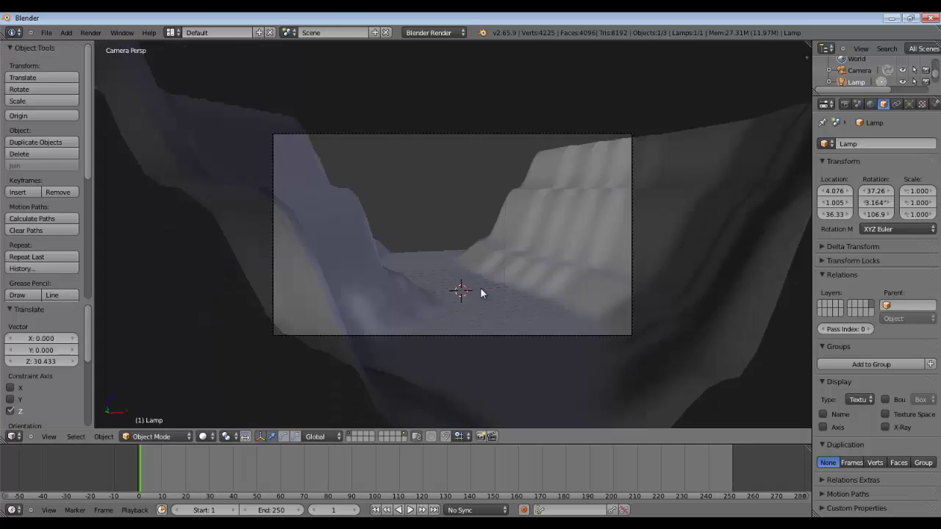
scroll(480, 293, up, 3)
click(909, 103)
key(F12)
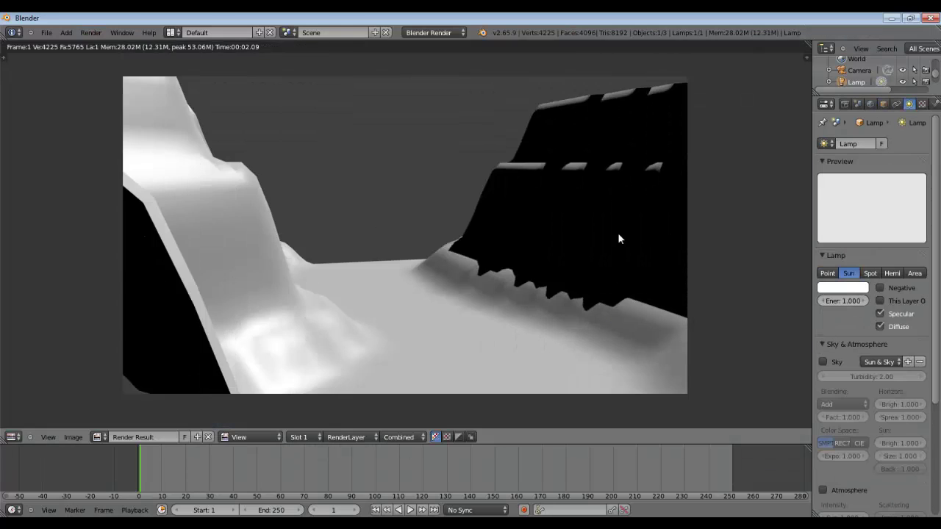
key(Escape)
Enter Edit Mode on the canyon plane and lower one end of a wall's rim about 2.4 units along Z with proportional editing.
middle_drag(617, 232, 545, 235)
scroll(544, 235, down, 3)
scroll(460, 257, up, 5)
middle_drag(459, 256, 239, 203)
right_click(239, 203)
key(Tab)
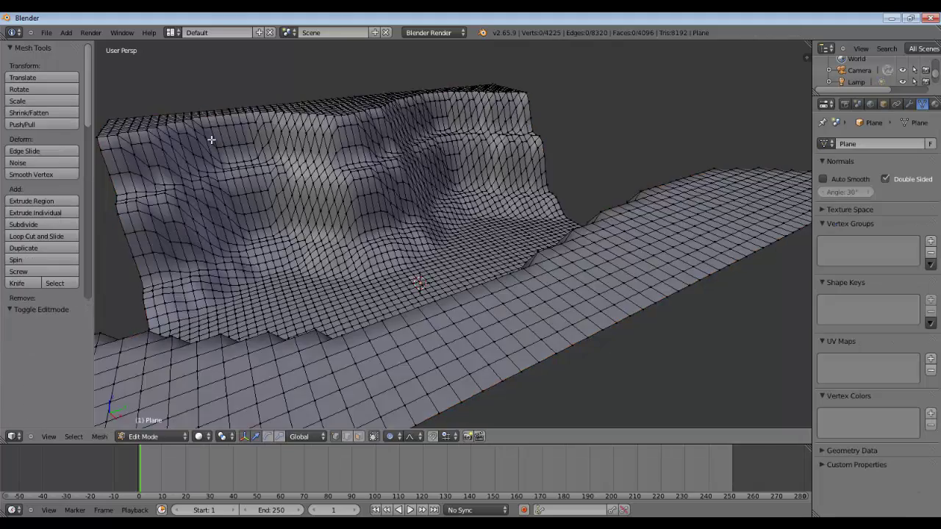
scroll(313, 153, down, 4)
middle_drag(212, 140, 420, 203)
scroll(386, 159, up, 3)
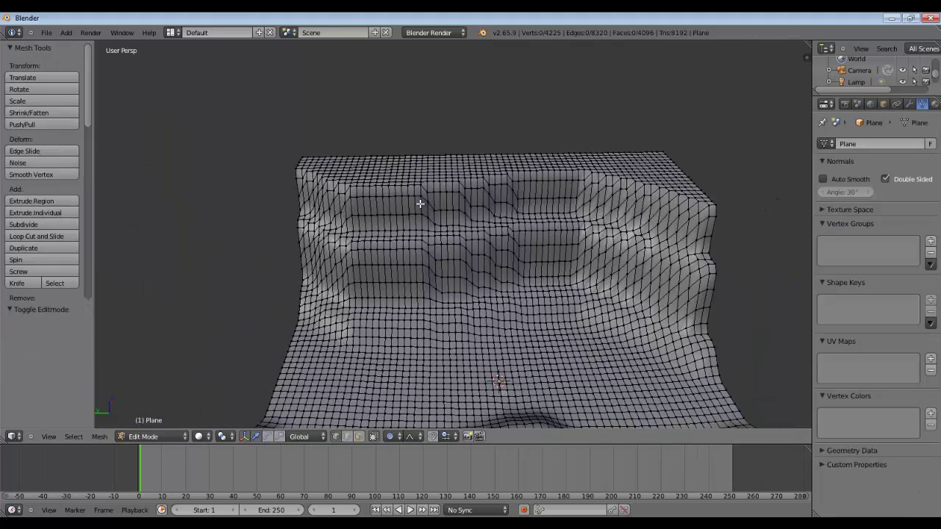
drag(320, 163, 435, 161)
drag(386, 129, 385, 150)
scroll(386, 123, up, 10)
Select another section of the wall's rim and raise it about 0.7 units along Z.
right_click(645, 172)
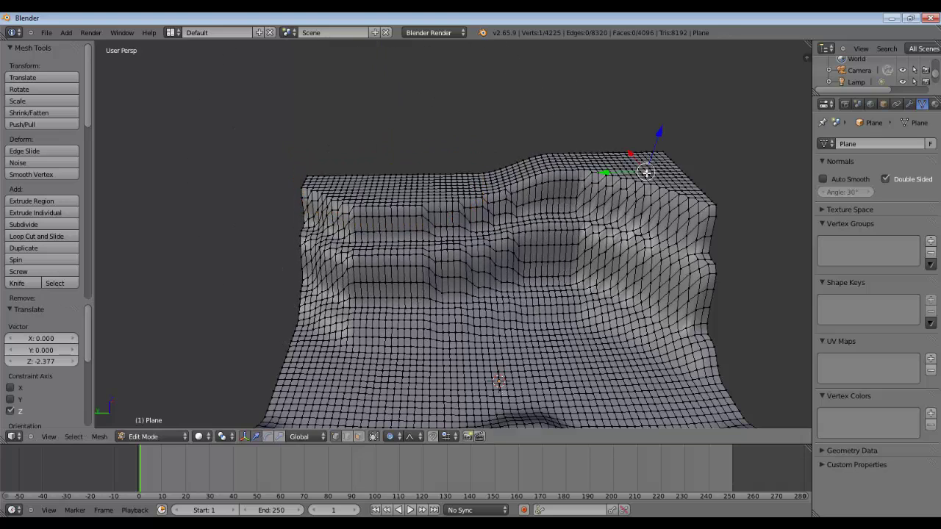
drag(573, 163, 589, 170)
drag(636, 132, 640, 130)
scroll(640, 130, down, 2)
right_click(652, 154)
middle_drag(652, 156, 455, 267)
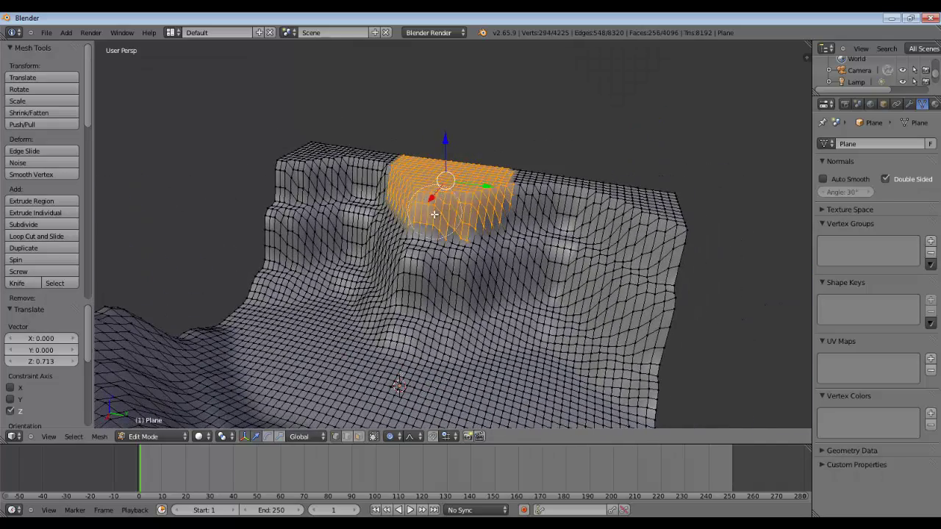
Extend the selection on the middle of the rim and raise it about 2 units along Z with proportional editing.
key(g)
key(z)
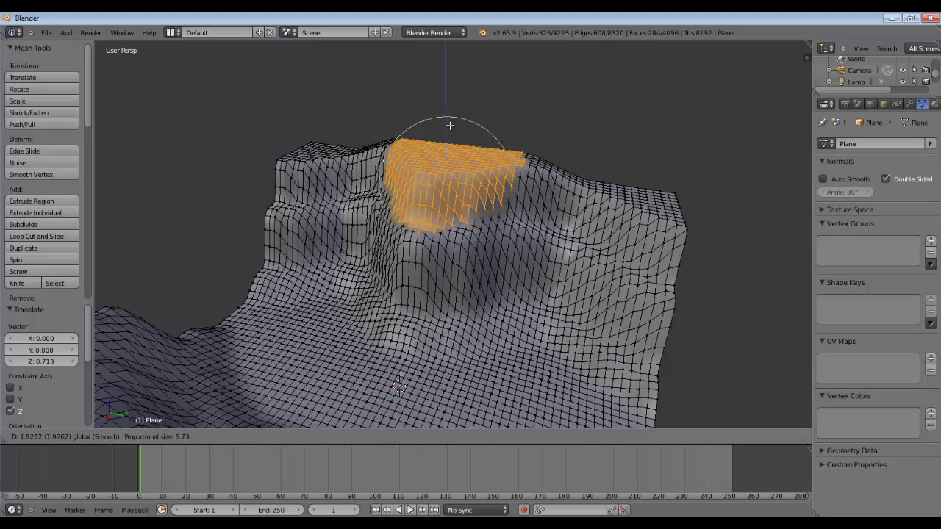
click(449, 122)
Reduce the selection to the flat top of the raised rim, lift it further along Z and inspect the wall in Object Mode.
middle_drag(449, 122, 414, 247)
key(ctrl+KP_Subtract)
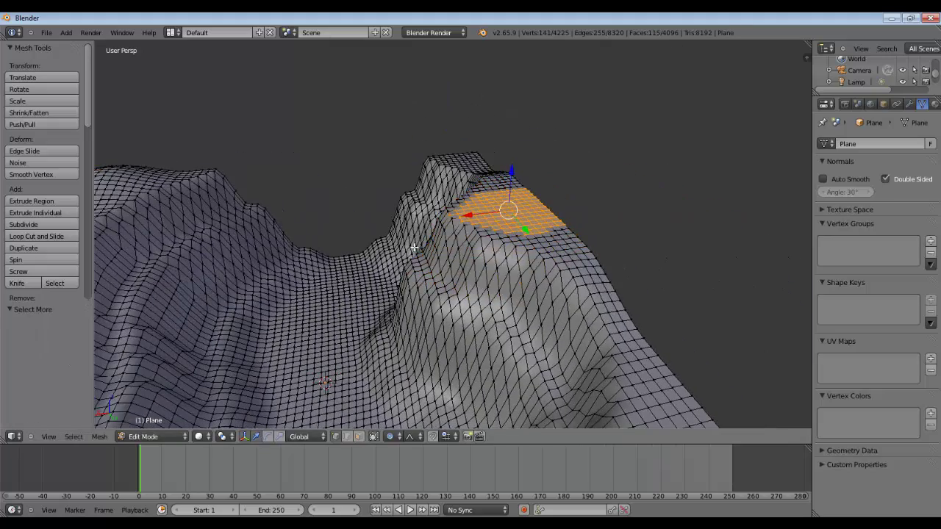
key(g)
key(z)
click(515, 154)
middle_drag(514, 153, 384, 215)
key(a)
key(Tab)
scroll(395, 335, down, 3)
scroll(395, 334, up, 4)
In Edit Mode, select a patch midway up the wall below the peak, adjust its extent and move it to reshape the wall.
key(Tab)
drag(375, 212, 426, 211)
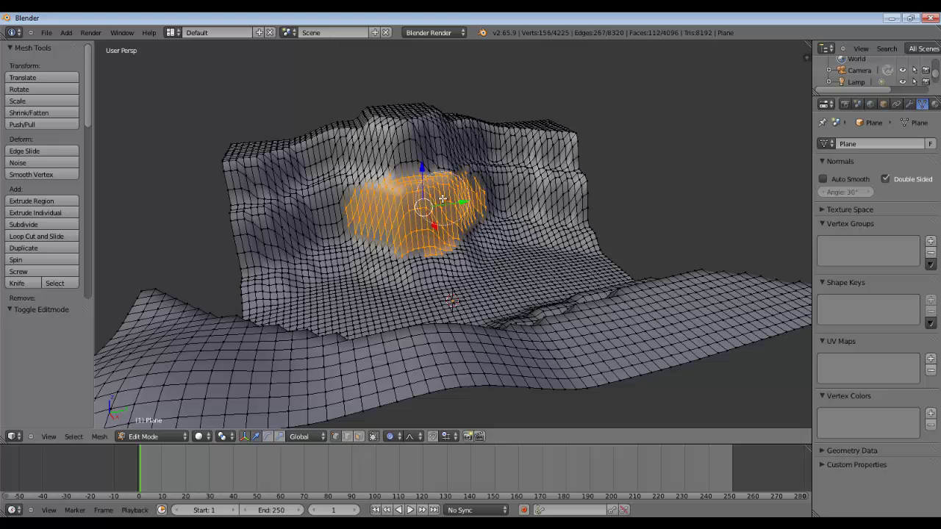
key(ctrl+KP_Subtract)
key(ctrl+KP_Subtract)
key(ctrl+KP_Add)
middle_drag(309, 169, 444, 157)
drag(356, 207, 359, 188)
drag(398, 230, 404, 228)
drag(357, 190, 358, 199)
key(a)
Circle-select the patch on the wall, invert the selection and apply Relax to the rest of the canyon.
mouse_move(428, 226)
middle_down()
mouse_move(458, 200)
mouse_move(411, 248)
mouse_move(372, 194)
middle_up()
key(c)
key(ctrl+i)
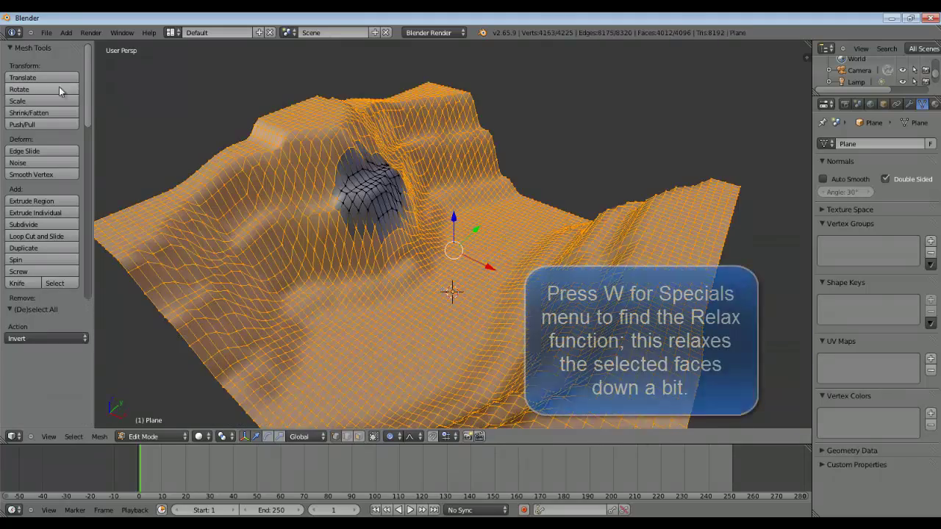
key(w)
click(369, 446)
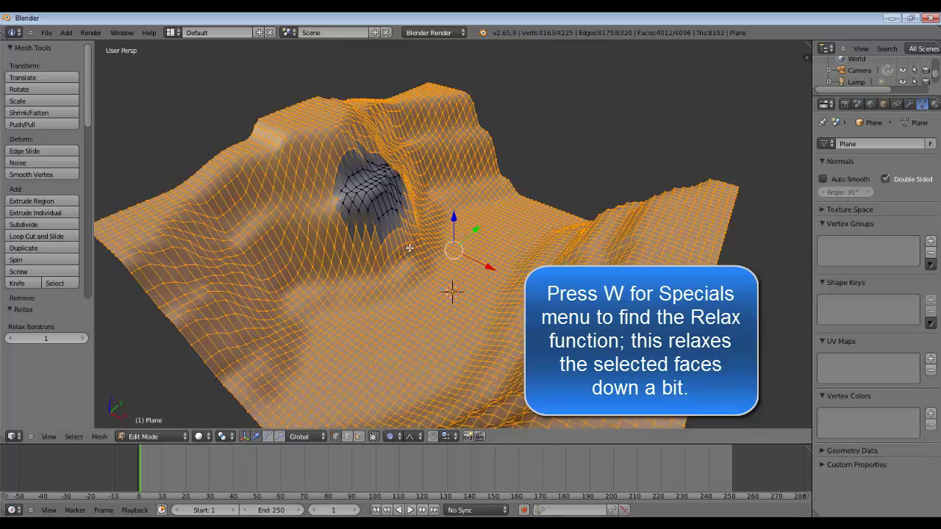
Raise the Relax iterations to 2 and select a single vertex on the canyon wall instead of the large selection.
scroll(408, 248, up, 1)
click(83, 338)
right_click(389, 222)
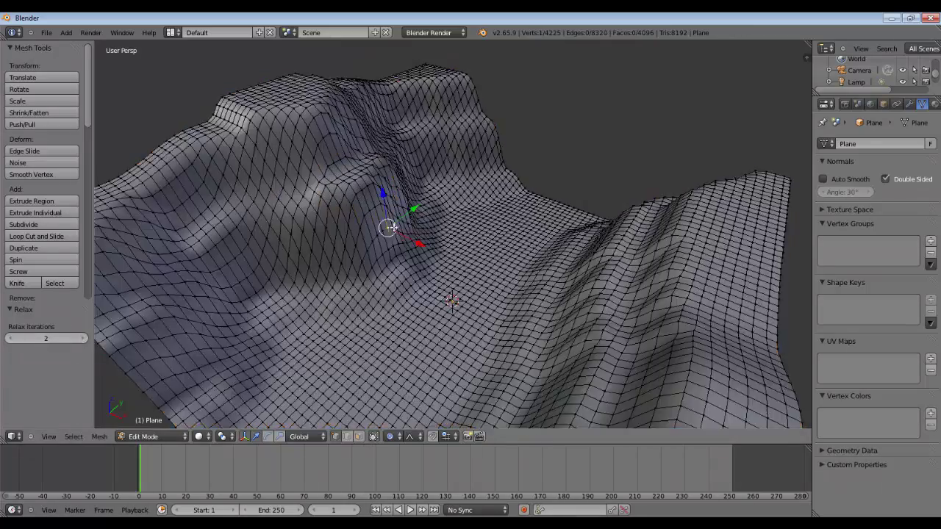
middle_drag(389, 222, 525, 192)
Return to Object Mode, align the camera to a low view through the canyon, check it in fly mode and leave the camera view.
key(Tab)
key(ctrl+alt+KP_0)
key(shift+f)
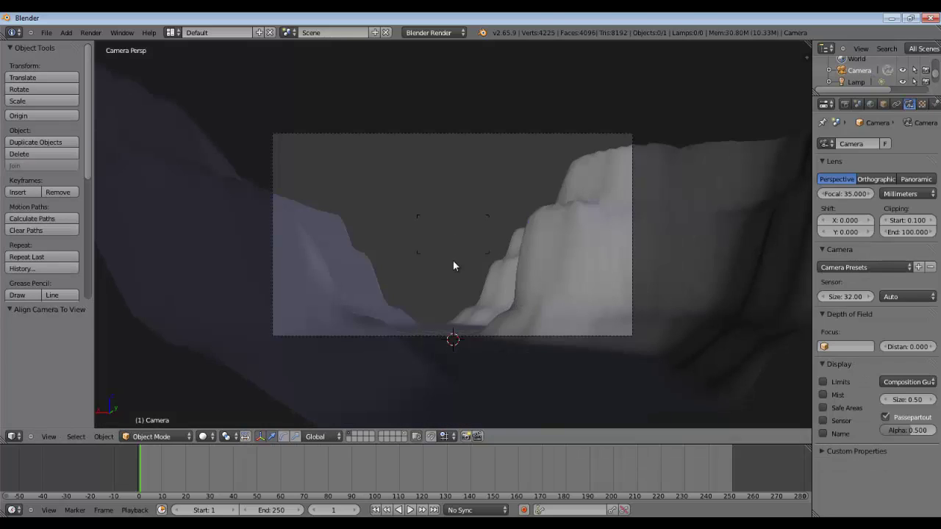
key(Escape)
key(KP_0)
shift+click(403, 433)
key(space)
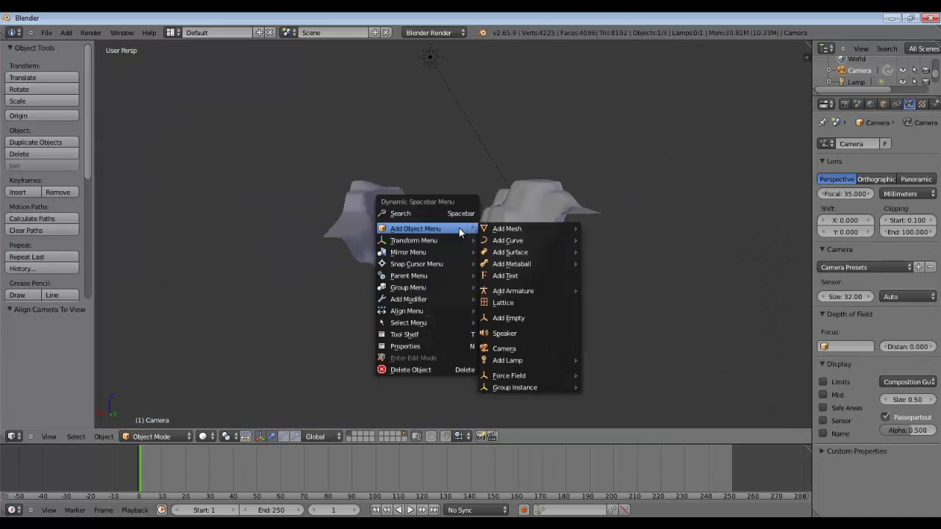
Turn the existing lamp into a Hemi light with energy 0.8 and a pale blue colour of R 0.785, G 0.922, B 1.000.
right_click(431, 57)
click(898, 274)
click(854, 302)
text(0.8)
key(Return)
click(845, 288)
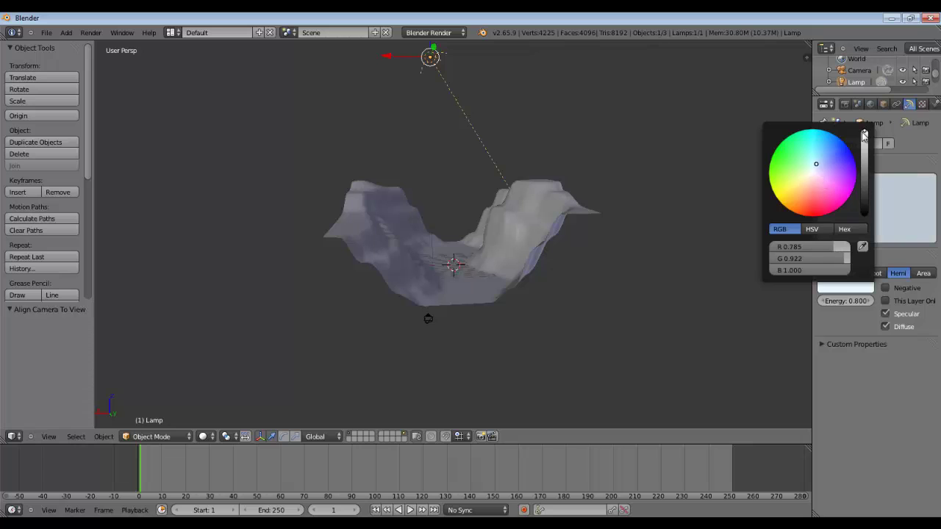
Add a Sun lamp, move it about 19 units along X above the canyon and rotate it about -31° towards the walls.
key(space)
mouse_move(505, 382)
click(585, 394)
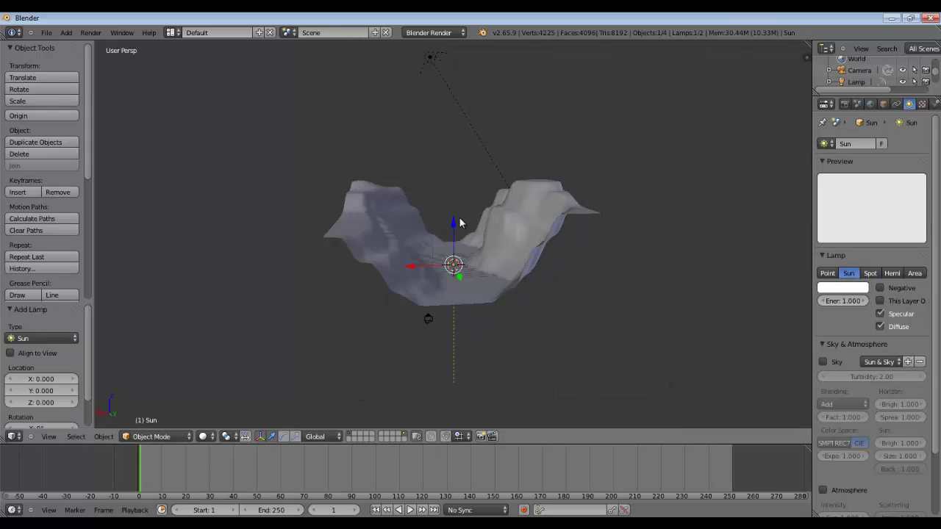
key(g)
key(x)
click(343, 97)
key(r)
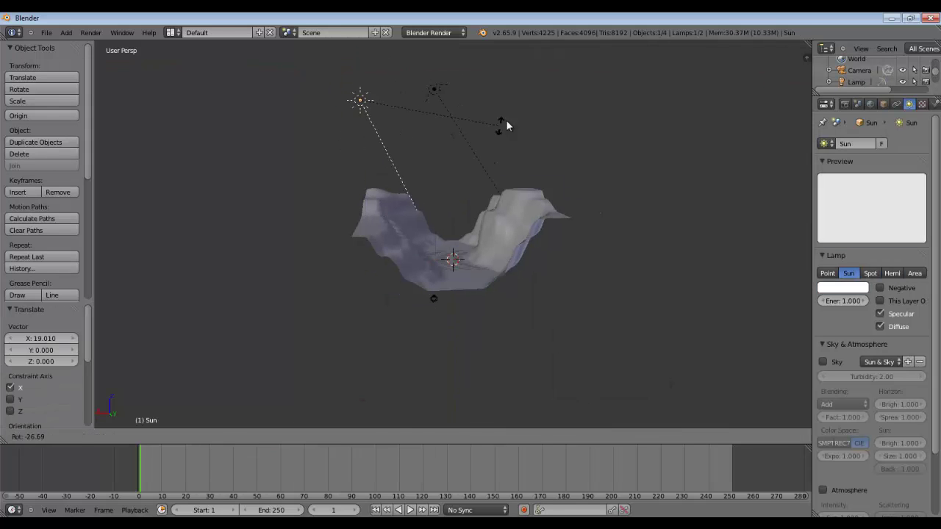
click(504, 125)
Enable Sky and Atmosphere on the sun, tint it pale yellow, and set ray shadows with 12 samples and a soft size of 0.5.
click(823, 361)
click(823, 490)
click(845, 288)
scroll(868, 330, down, 5)
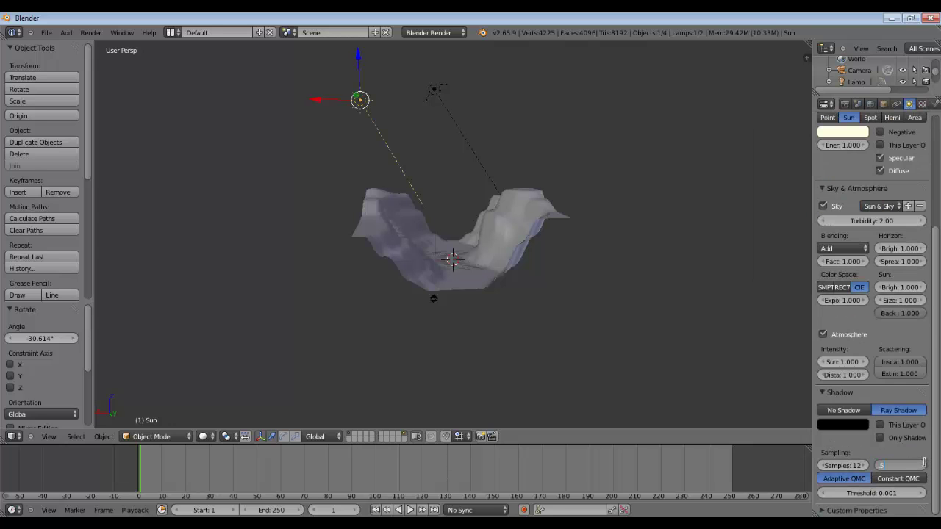
scroll(904, 412, up, 5)
click(90, 32)
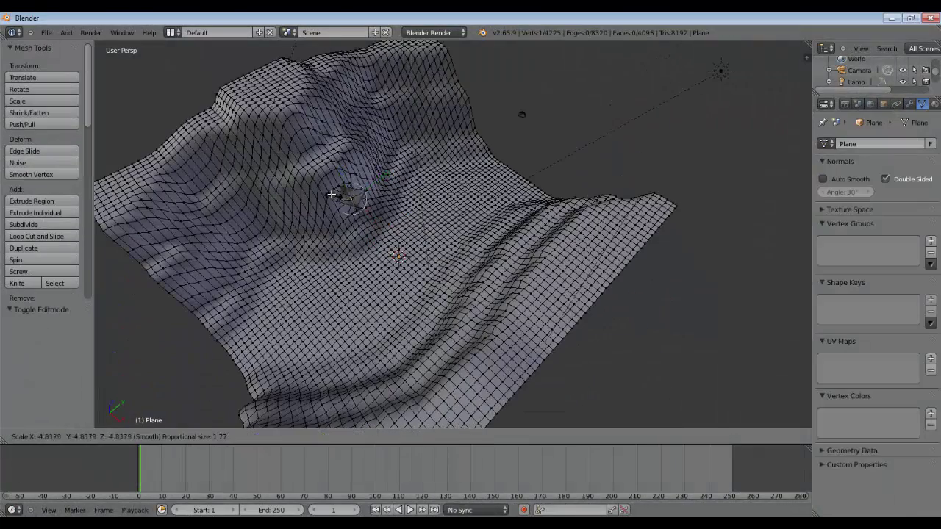
Circle-select a large patch of the canyon wall in Edit Mode and move it to reshape the protruding rock.
drag(318, 181, 373, 175)
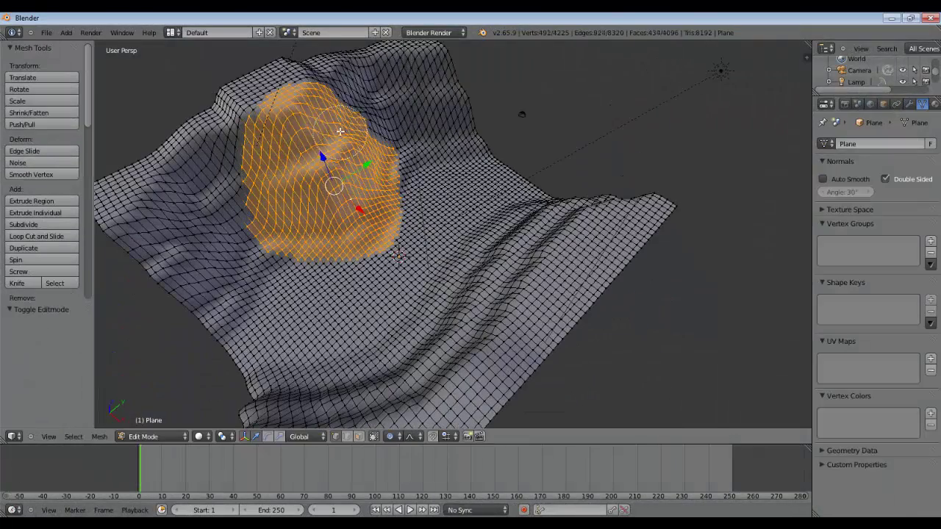
middle_drag(355, 225, 429, 214)
key(g)
click(319, 262)
key(a)
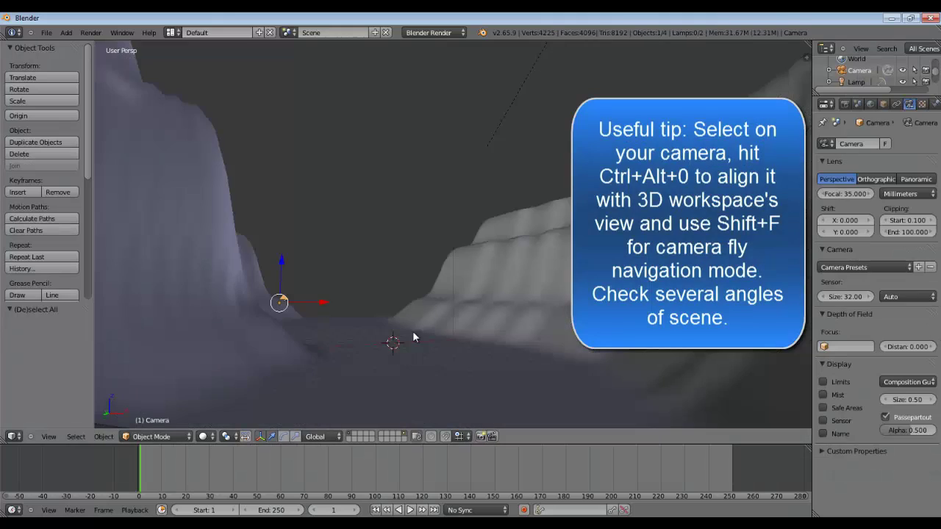
Align the camera to a low view along the canyon floor, adjust it in fly mode and render a test image.
key(ctrl+alt+KP_0)
key(shift+f)
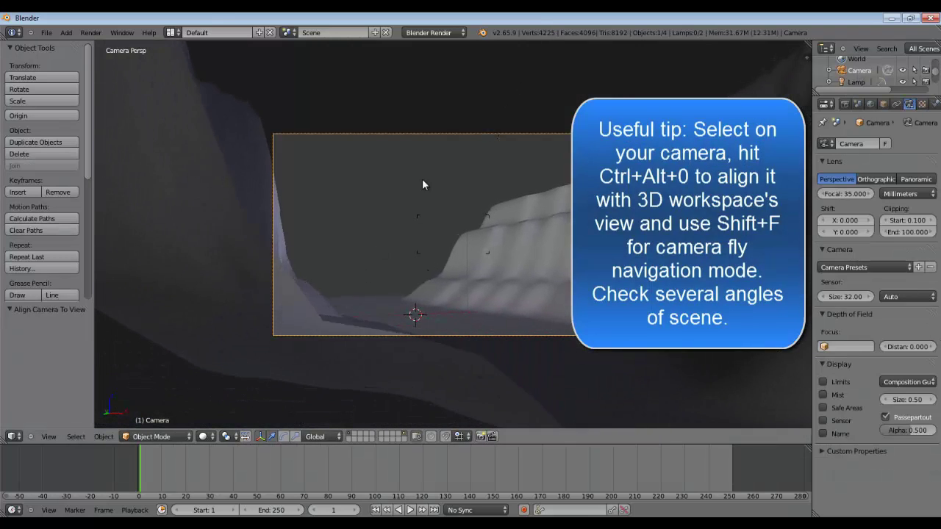
click(422, 183)
click(91, 33)
click(108, 47)
key(Escape)
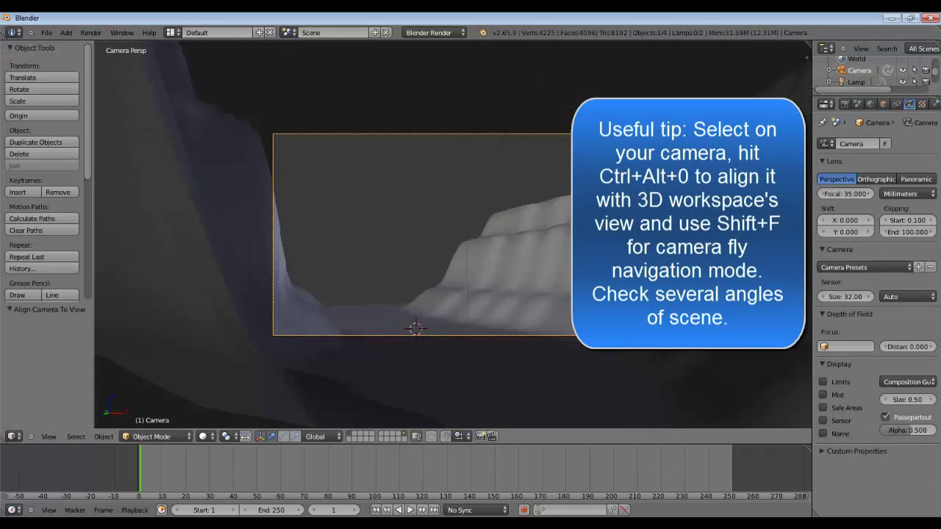
key(KP_0)
Select the canyon mesh and rename the object as Canyon Walls.
right_click(622, 212)
middle_drag(622, 213, 590, 223)
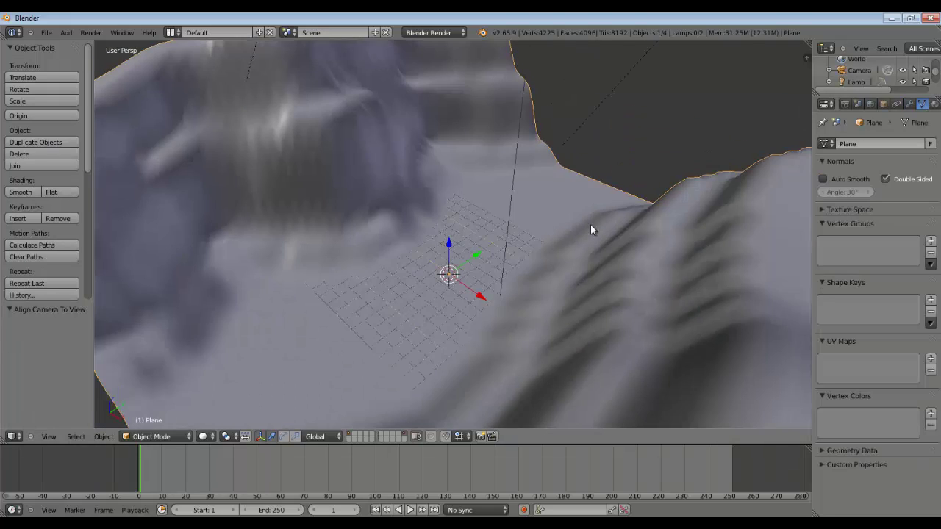
key(n)
scroll(756, 287, down, 8)
click(751, 362)
text(Canyon)
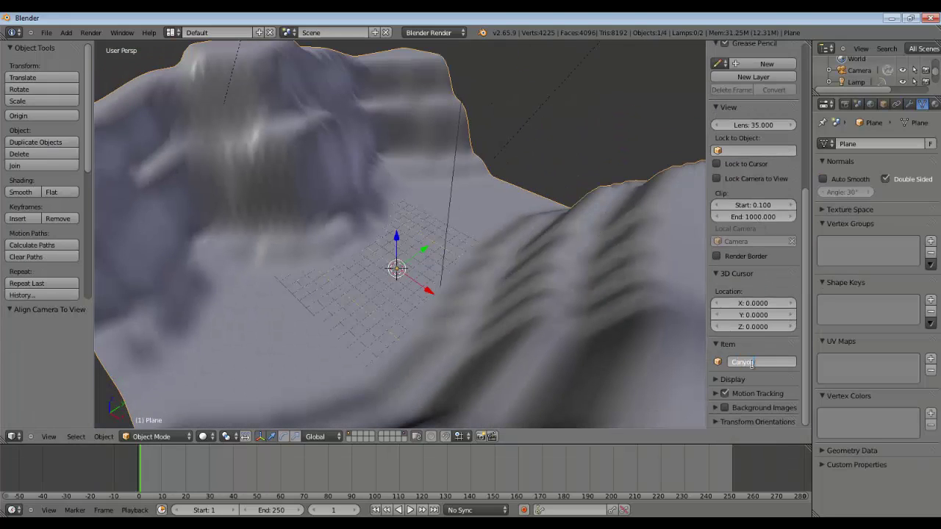
text( Wall)
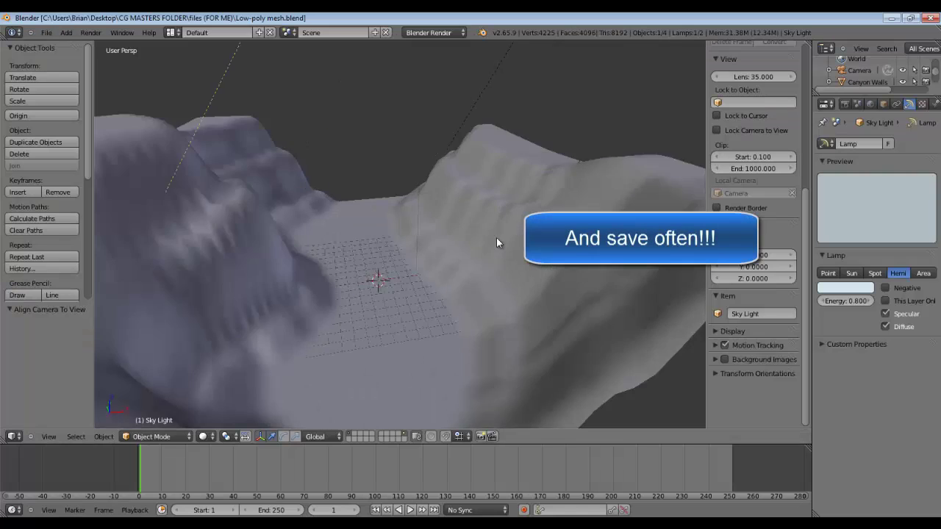
Add a Subdivision Surface modifier to the Canyon Walls object.
middle_drag(496, 237, 186, 236)
scroll(485, 254, down, 5)
scroll(481, 253, up, 4)
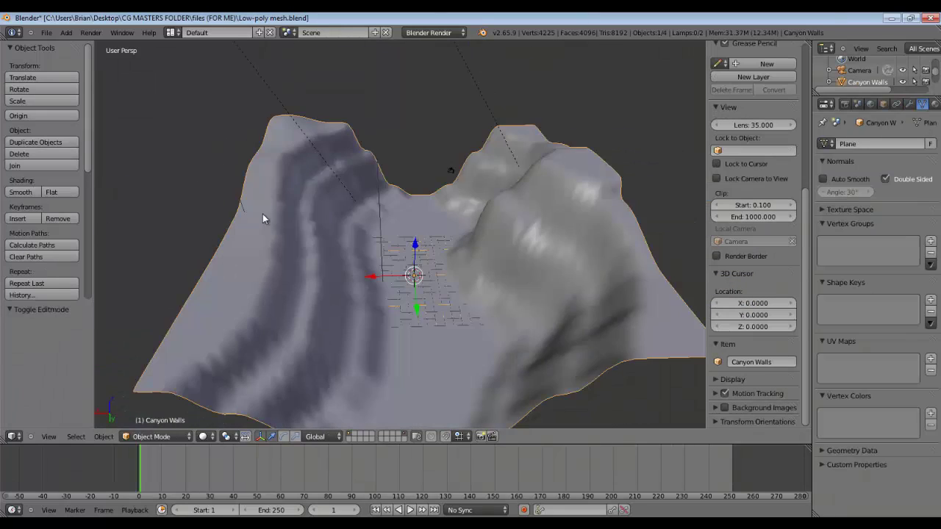
mouse_move(397, 221)
middle_down()
mouse_move(423, 222)
mouse_move(386, 221)
middle_up()
click(911, 107)
click(888, 144)
click(695, 342)
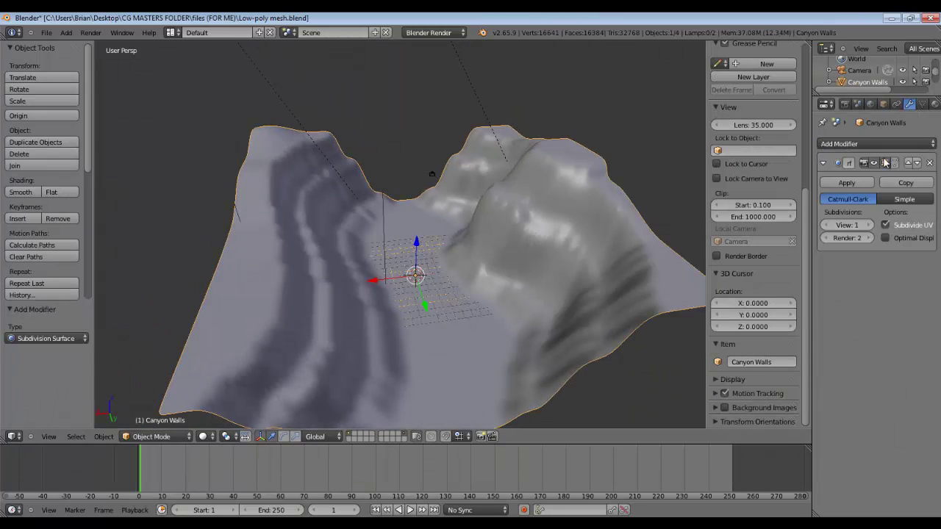
Show the wireframe over the canyon walls, set the modifier's View subdivisions to 2 and apply the modifier.
click(883, 105)
click(824, 439)
click(910, 105)
click(870, 225)
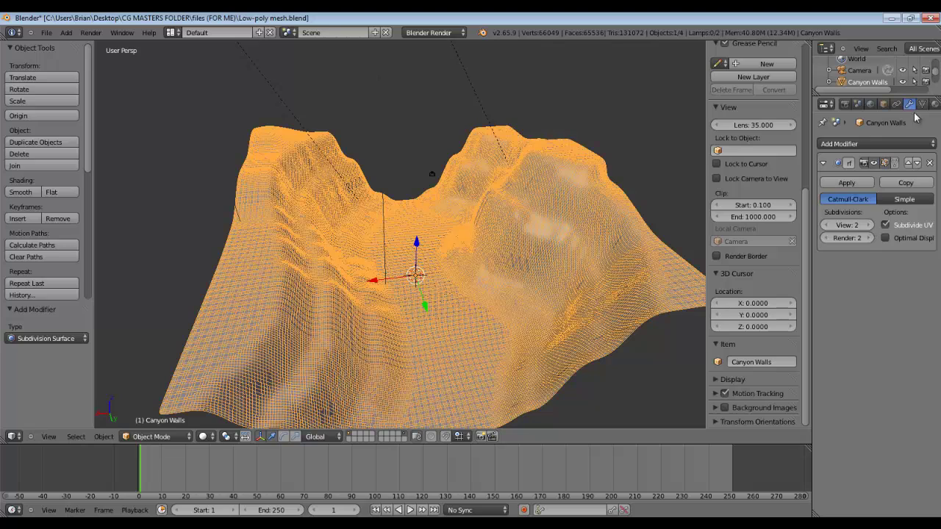
click(856, 183)
Hide the canyon walls' wireframe display and scale the mesh by 1.8 along X.
click(883, 104)
key(s)
key(x)
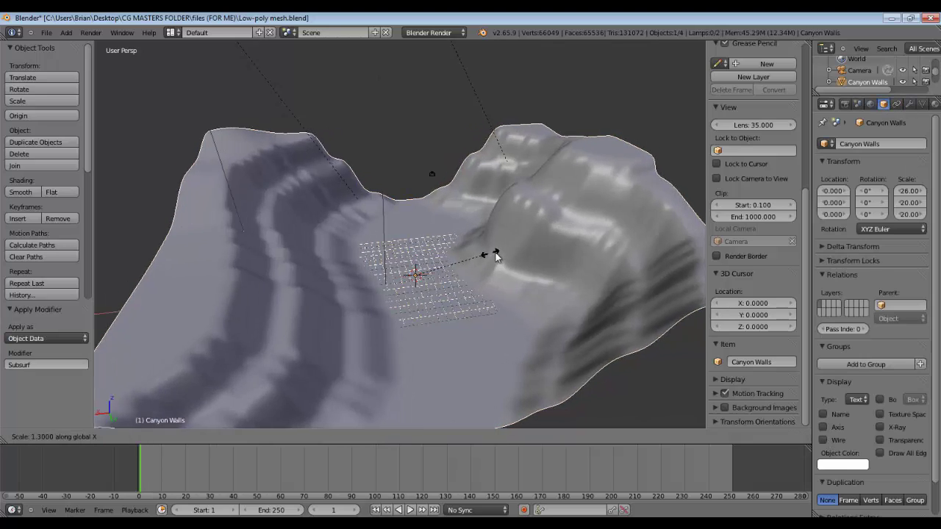
click(517, 253)
Set the Y and X dimensions of the canyon walls to 70 so the terrain is square.
middle_drag(522, 254, 580, 243)
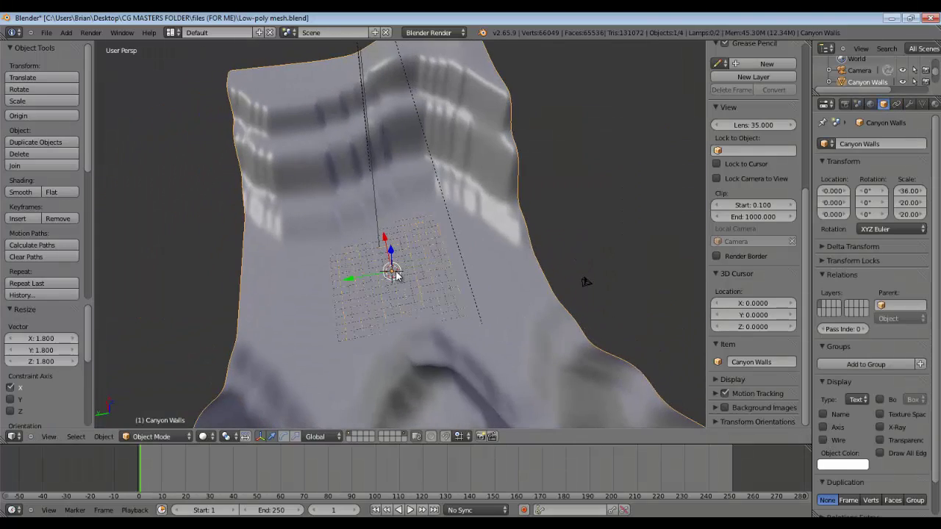
scroll(775, 207, up, 5)
text(70)
key(Return)
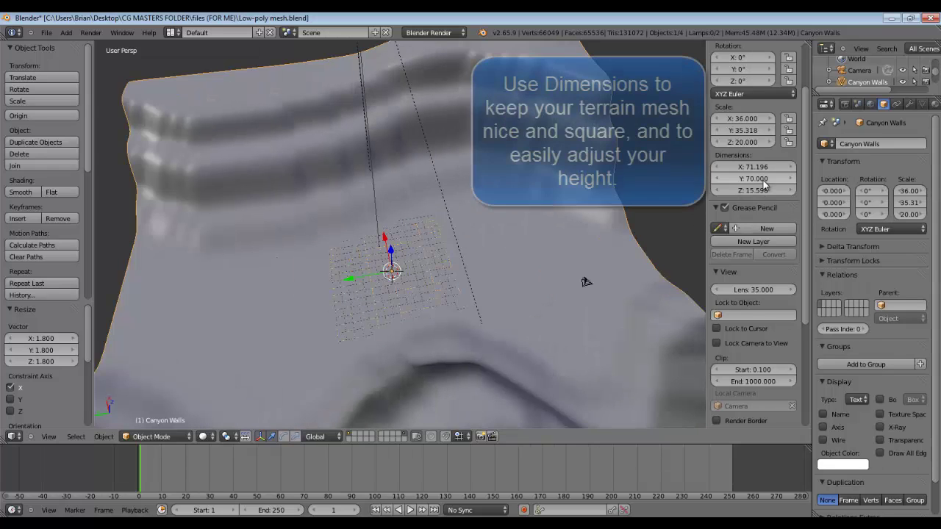
click(761, 167)
text(70)
key(Return)
Align the camera to a low view through the widened canyon and set the sun's energy to 0.8.
middle_drag(463, 195, 470, 132)
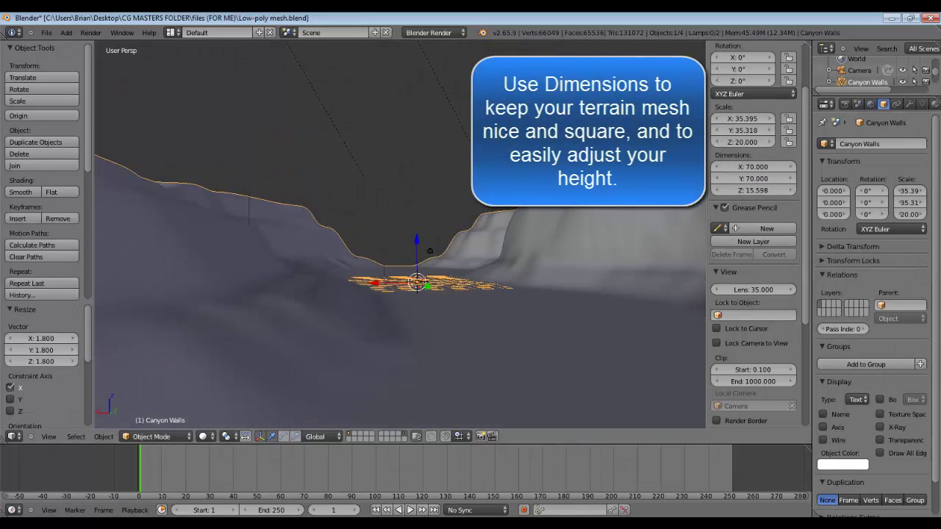
key(ctrl+alt+KP_0)
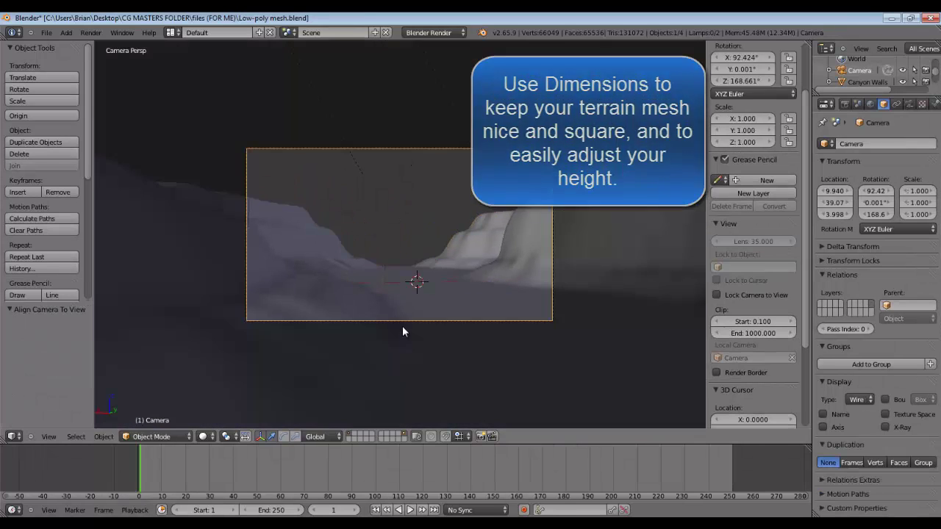
click(909, 103)
scroll(907, 352, down, 3)
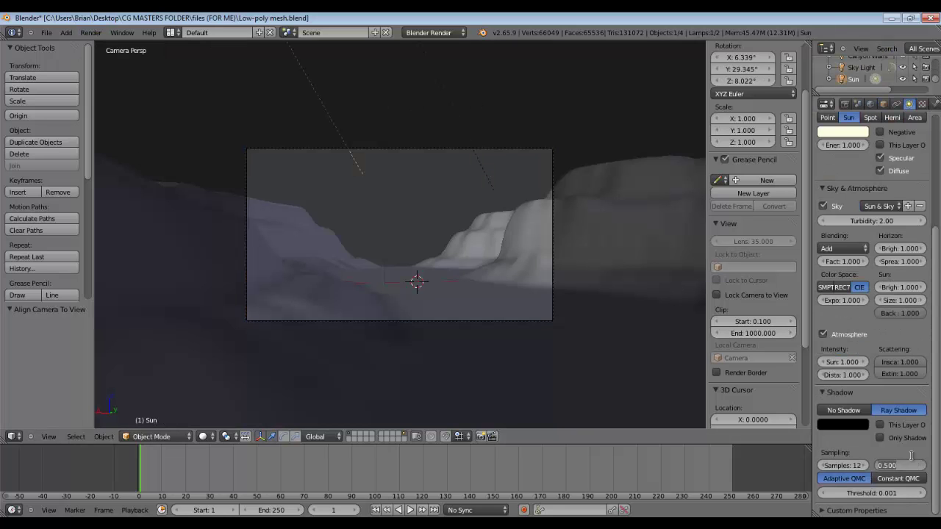
scroll(914, 461, up, 5)
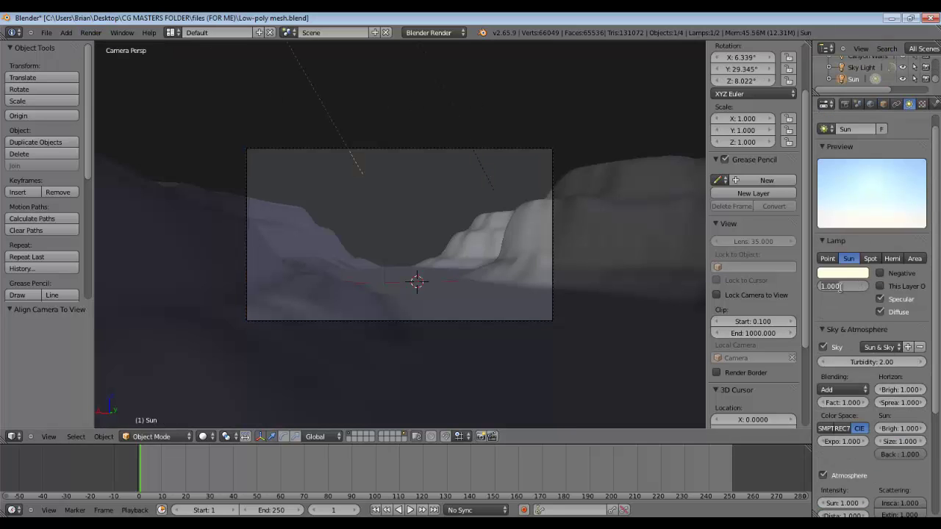
text(0.8)
key(Return)
Render a test image of the canyon from the camera and close it.
click(91, 33)
click(110, 42)
key(Escape)
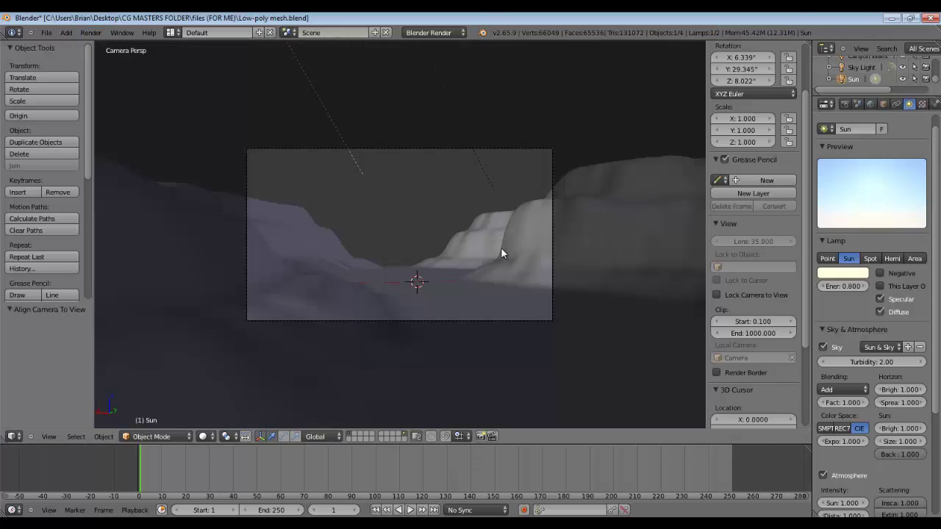
Create a new material for the canyon walls and adjust its diffuse intensity and diffuse colour.
right_click(501, 249)
click(899, 103)
click(865, 183)
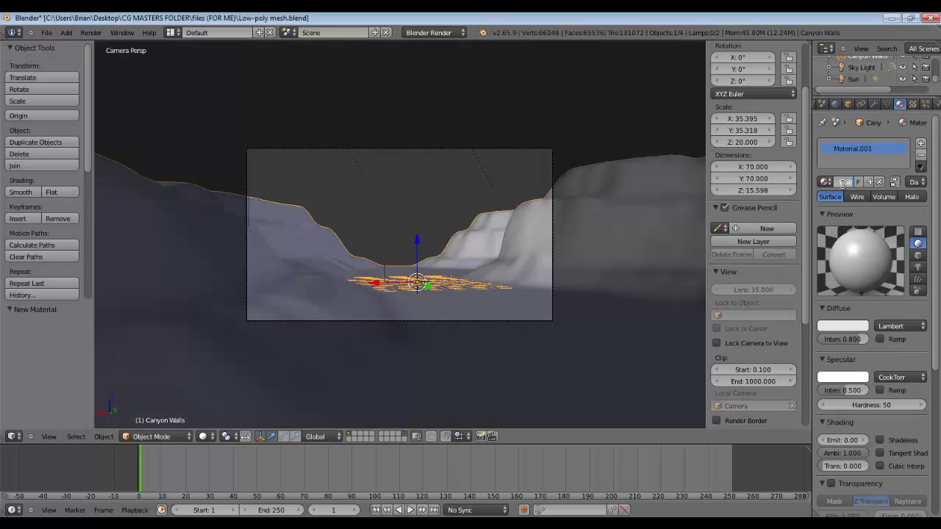
drag(860, 339, 865, 338)
click(850, 326)
drag(806, 214, 802, 220)
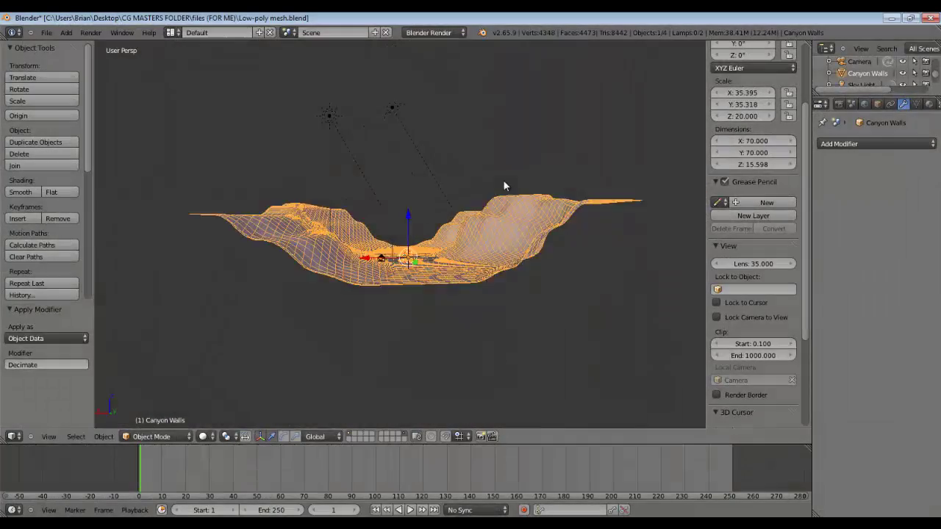
Try Z dimensions of 20 and 30 for the canyon walls, settle on 25 and inspect the terrain's height.
click(740, 166)
text(20)
key(Return)
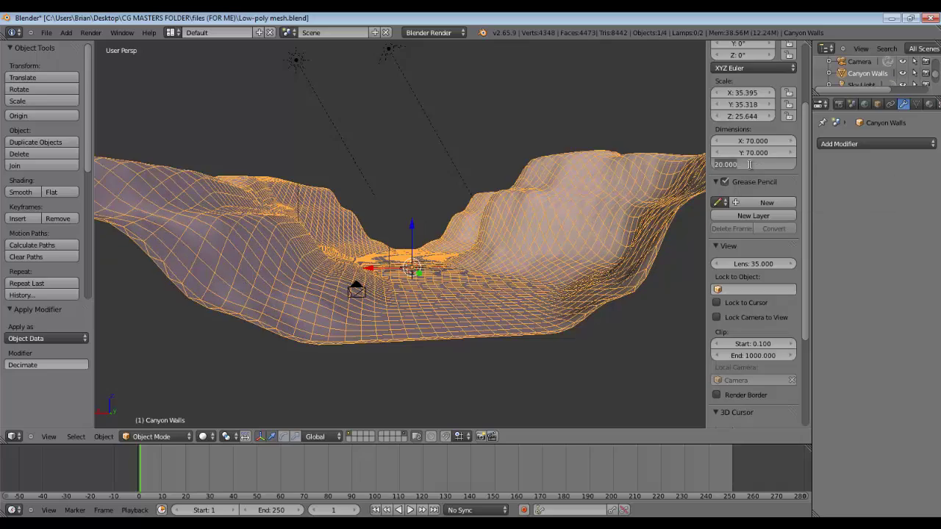
text(30)
key(Return)
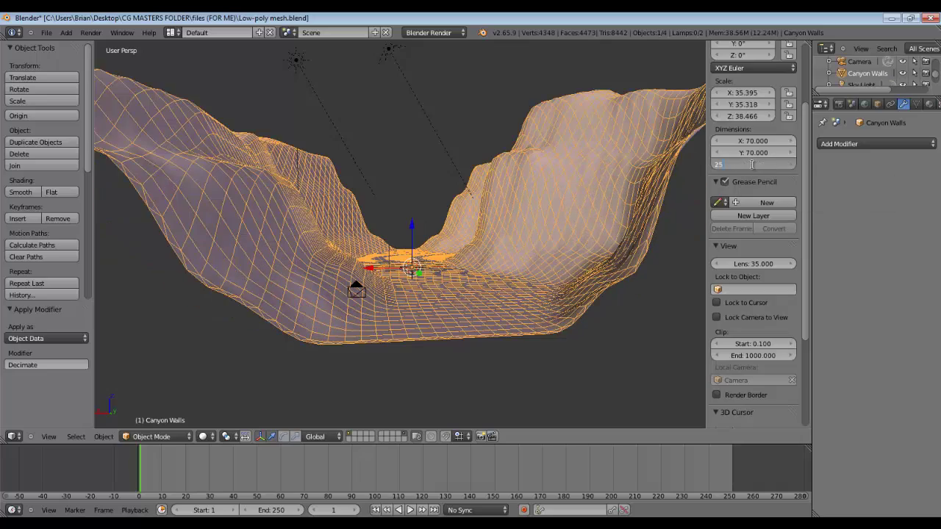
key(Return)
scroll(488, 192, up, 3)
middle_drag(488, 193, 328, 253)
scroll(371, 220, down, 5)
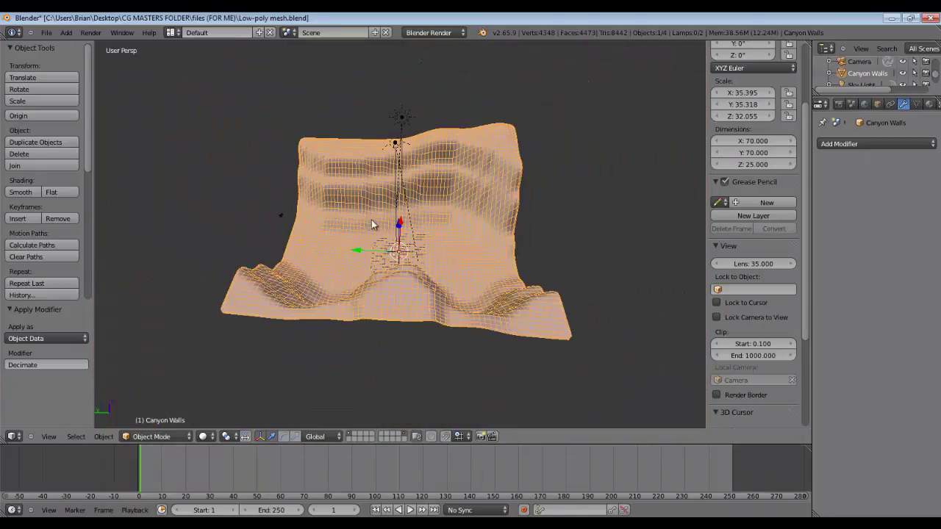
click(46, 33)
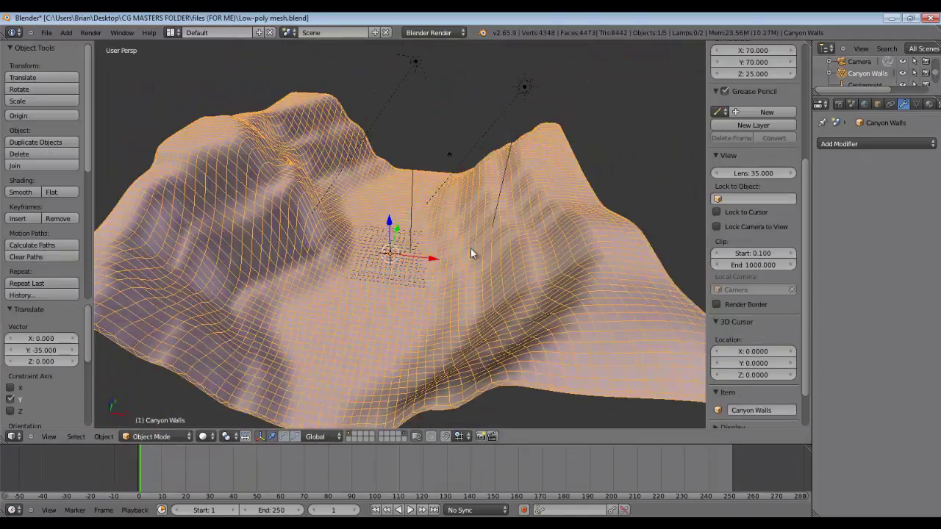
In top view, move the canyon walls along Y until their near edge meets the 3D cursor at the world origin.
middle_drag(472, 253, 405, 269)
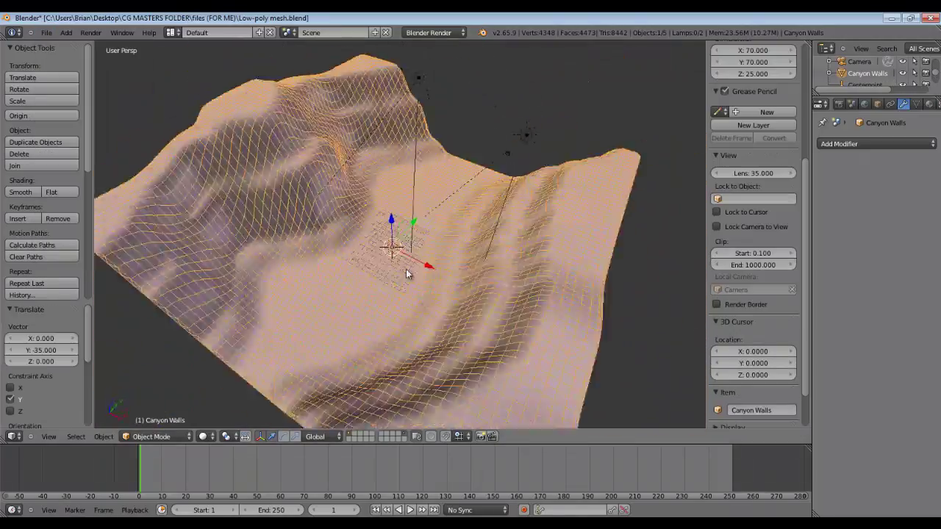
key(KP_7)
scroll(388, 275, down, 4)
key(g)
key(y)
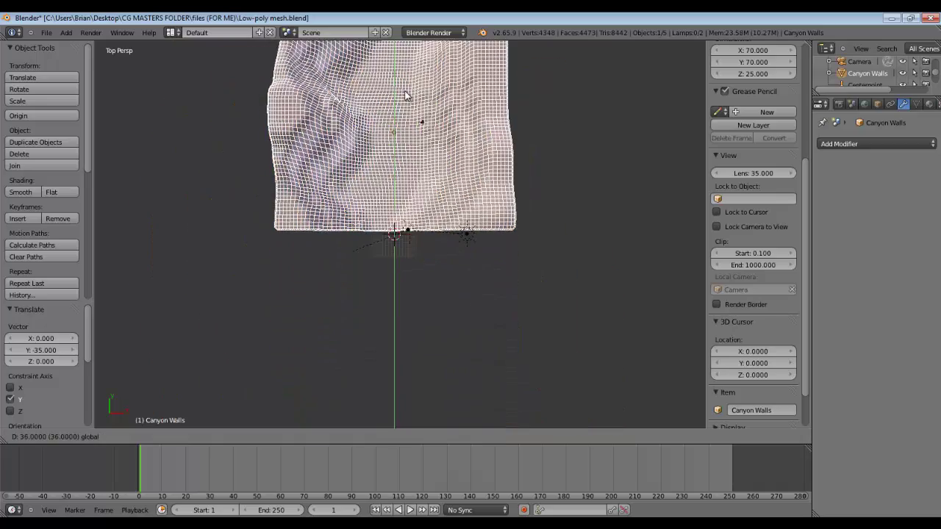
click(405, 100)
scroll(381, 237, up, 10)
scroll(383, 237, down, 11)
Add a Mirror modifier to the Canyon Walls object.
middle_drag(383, 238, 497, 205)
click(903, 144)
click(667, 259)
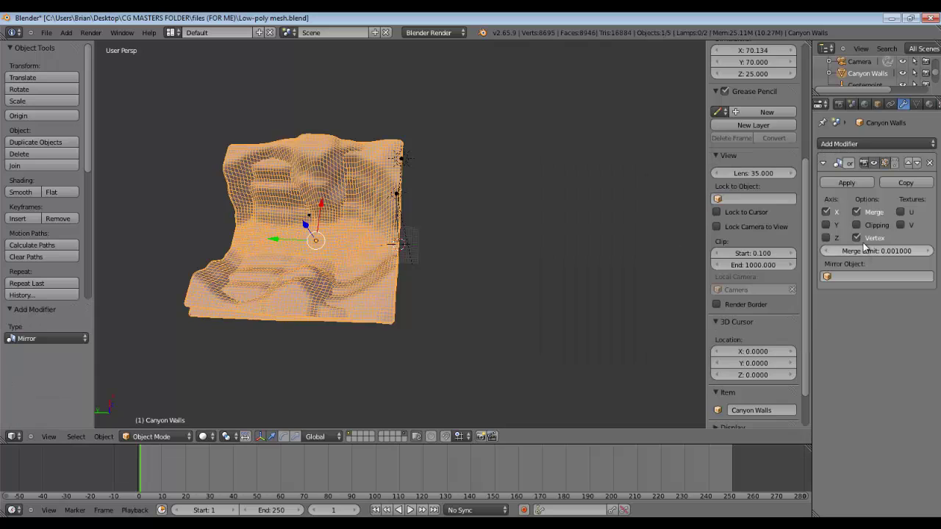
Mirror the canyon walls along Y only, using Centerpoint as the mirror object, and enable Clipping.
click(853, 277)
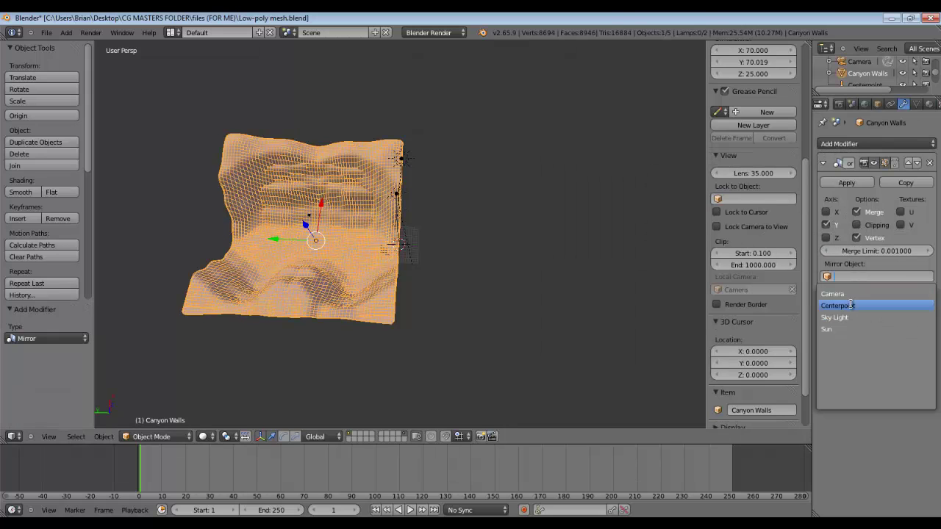
click(851, 304)
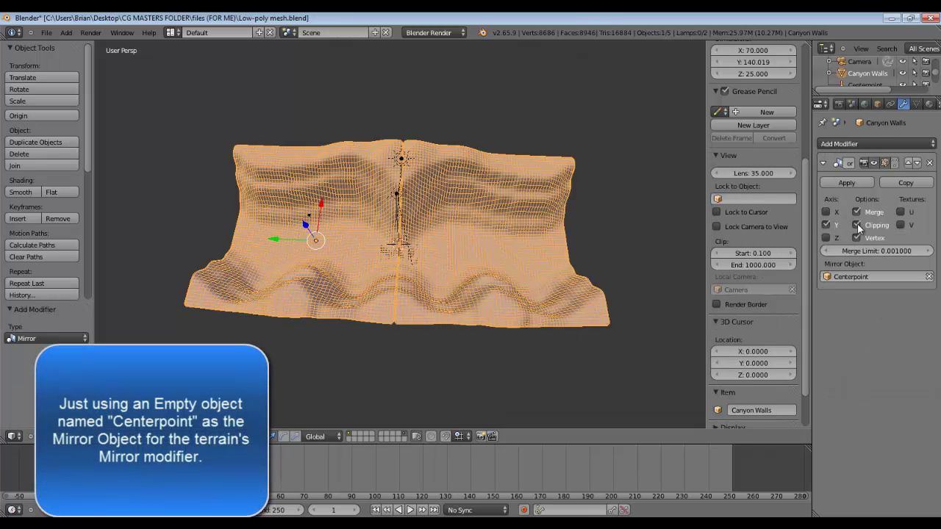
Try moving the canyon walls -70 along Y past Centerpoint, and return them by 70.
key(g)
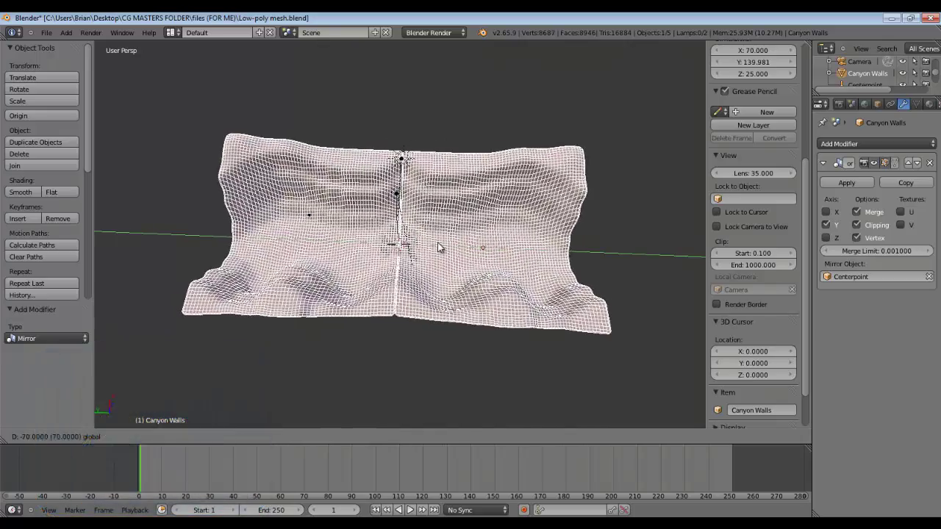
click(438, 248)
middle_drag(438, 247, 466, 255)
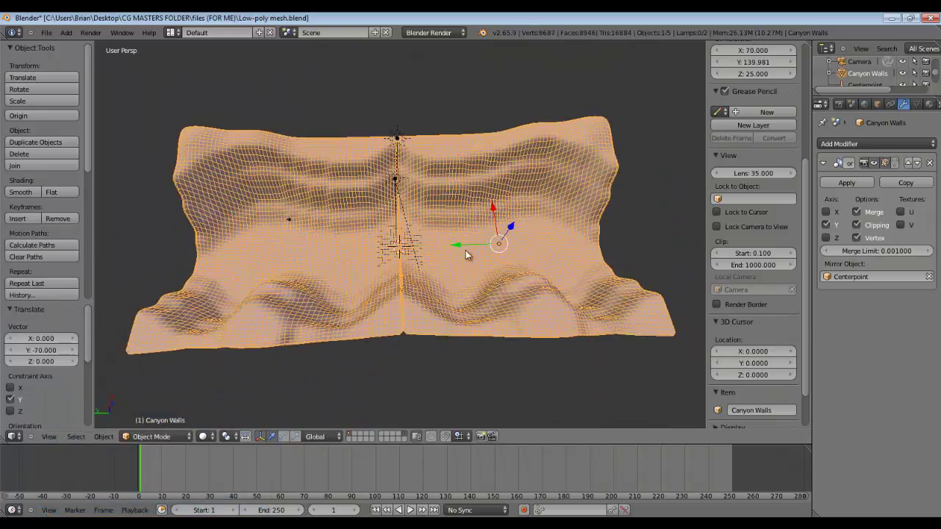
ctrl+drag(457, 246, 259, 248)
Raise the Mirror modifier's merge limit to 0.012 and inspect the seam between the two canyon halves.
middle_drag(259, 248, 420, 160)
scroll(419, 246, up, 3)
mouse_move(420, 245)
middle_down()
mouse_move(377, 258)
mouse_move(416, 253)
middle_up()
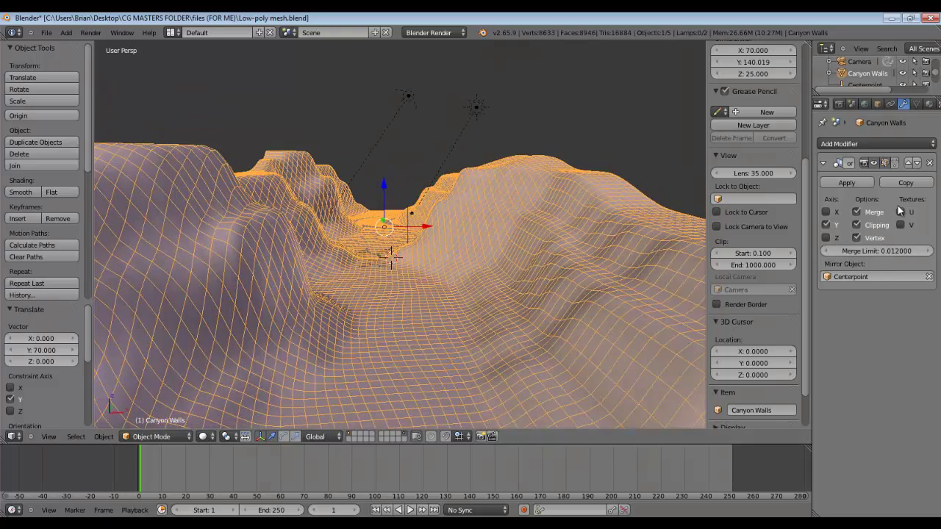
middle_drag(524, 162, 368, 209)
scroll(371, 209, up, 4)
scroll(373, 209, down, 2)
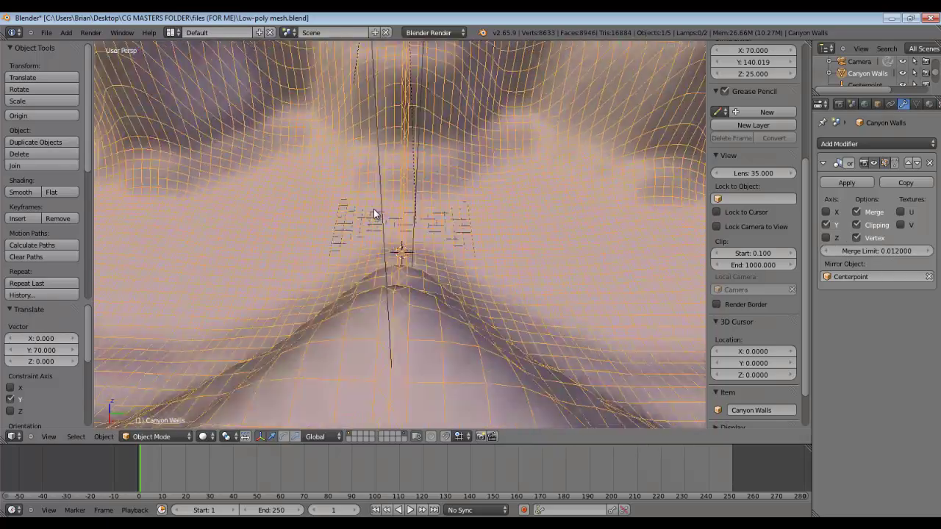
scroll(373, 208, down, 5)
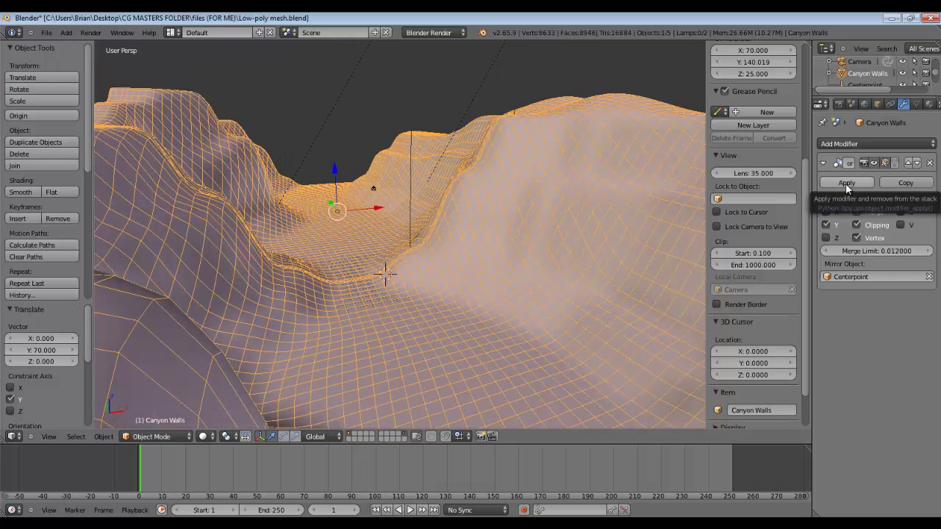
Set the canyon walls' X dimension to 140.
scroll(760, 197, up, 5)
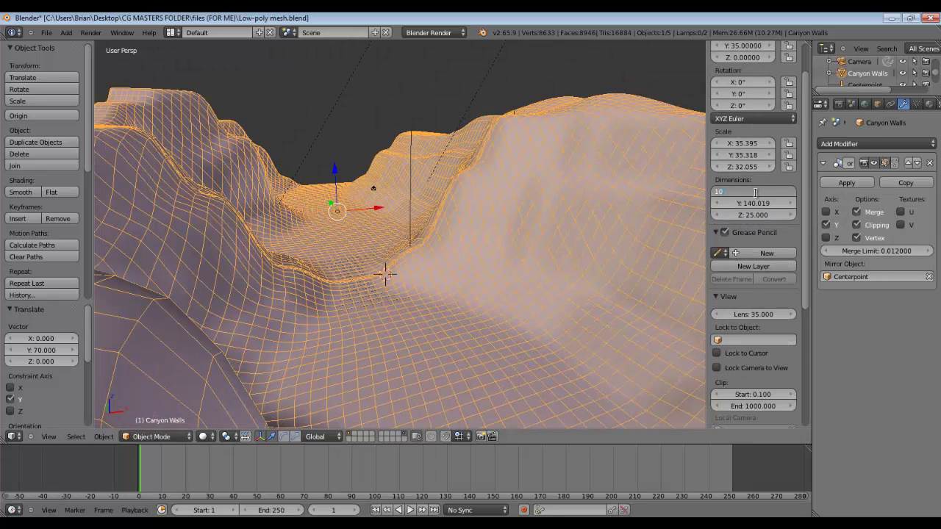
key(Return)
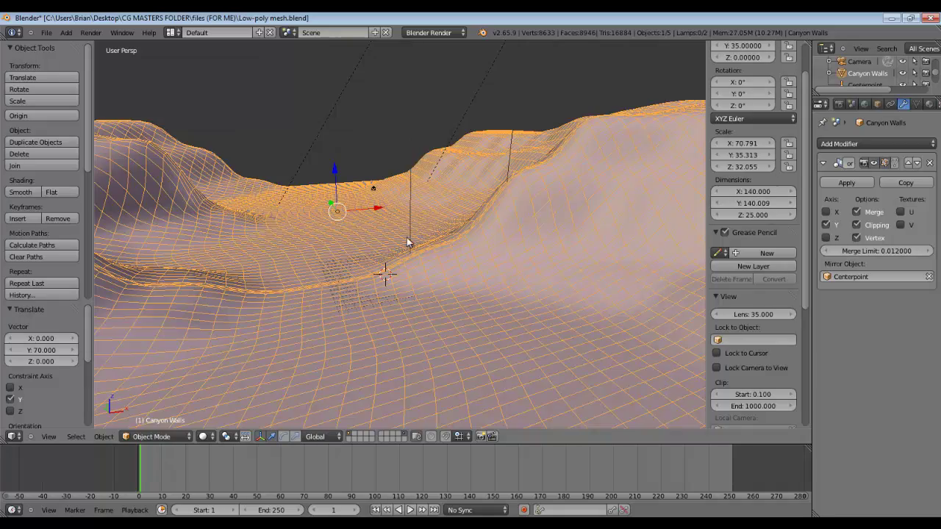
Select the camera and align it to a low view looking down the widened canyon.
middle_drag(407, 238, 438, 243)
key(KP_0)
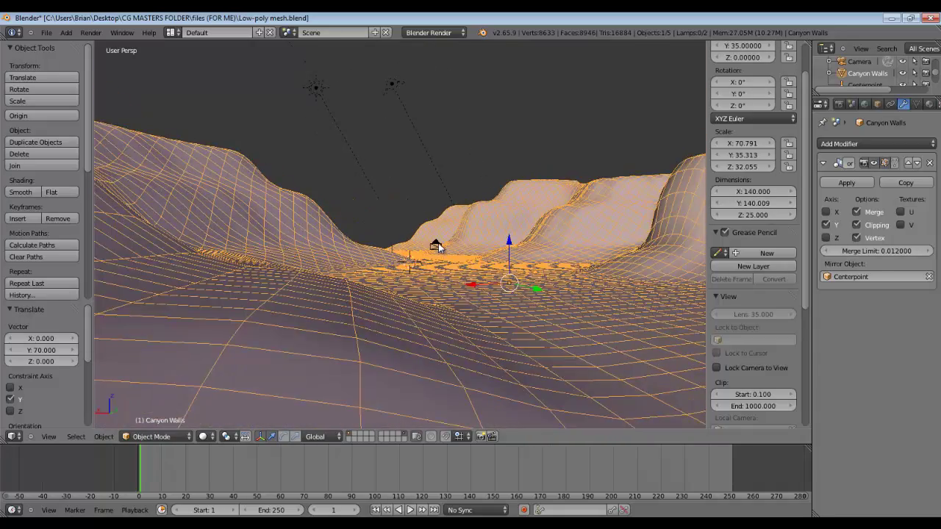
right_click(437, 245)
key(ctrl+alt+KP_0)
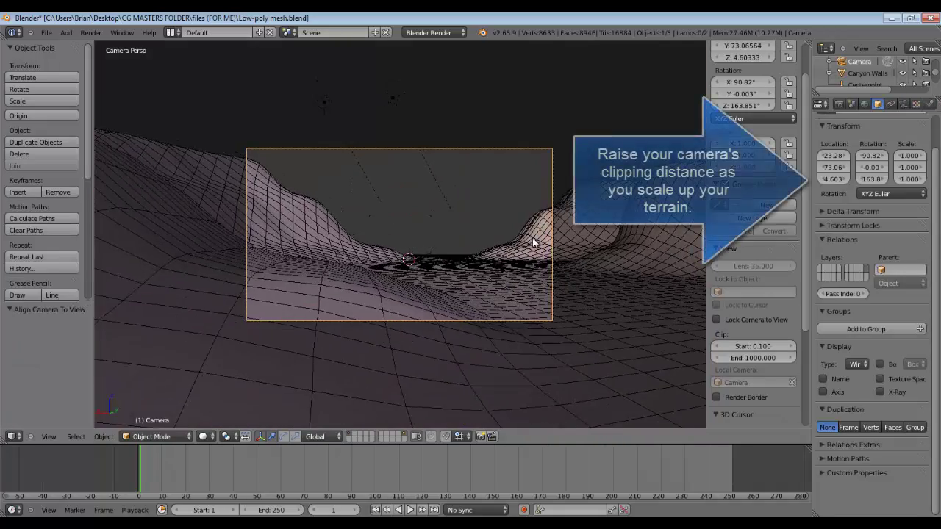
Set the camera's clipping range to start at 0.010 and end at 5000.
click(903, 105)
click(897, 218)
text(500)
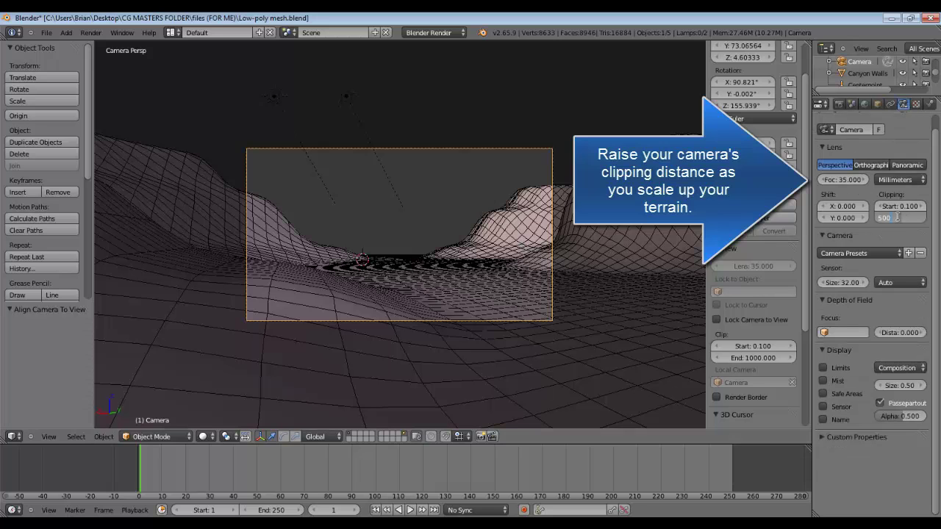
text(0)
key(Return)
click(896, 206)
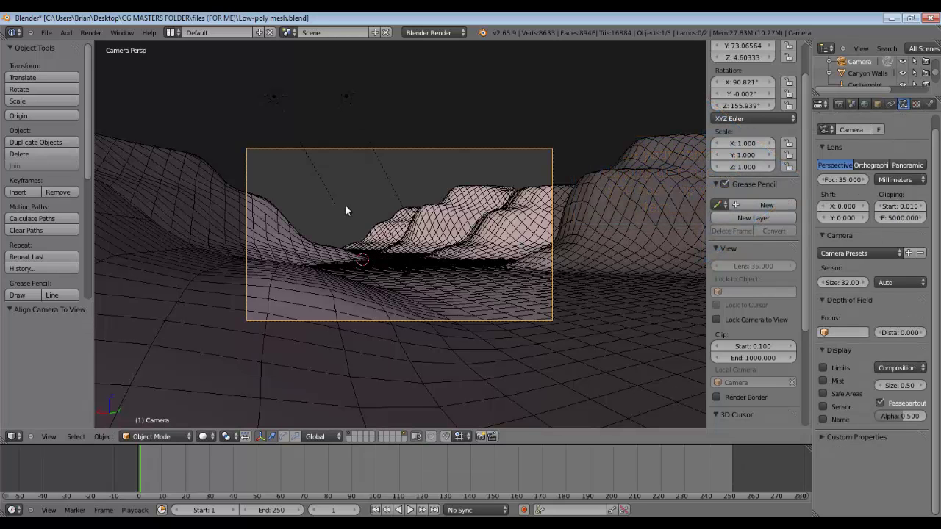
Adjust the camera's framing in fly mode and render a still image of the canyon.
key(shift+f)
middle_drag(367, 228, 329, 229)
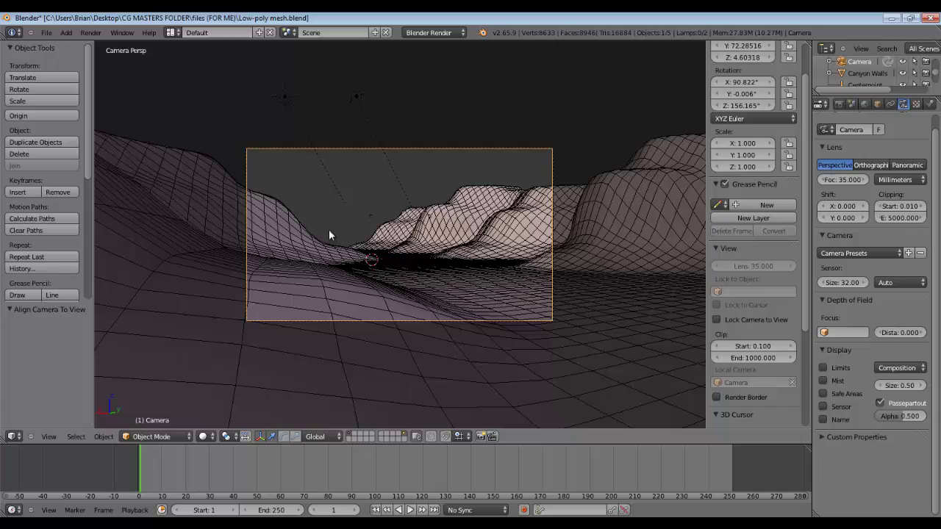
click(365, 197)
click(98, 32)
click(114, 46)
key(Escape)
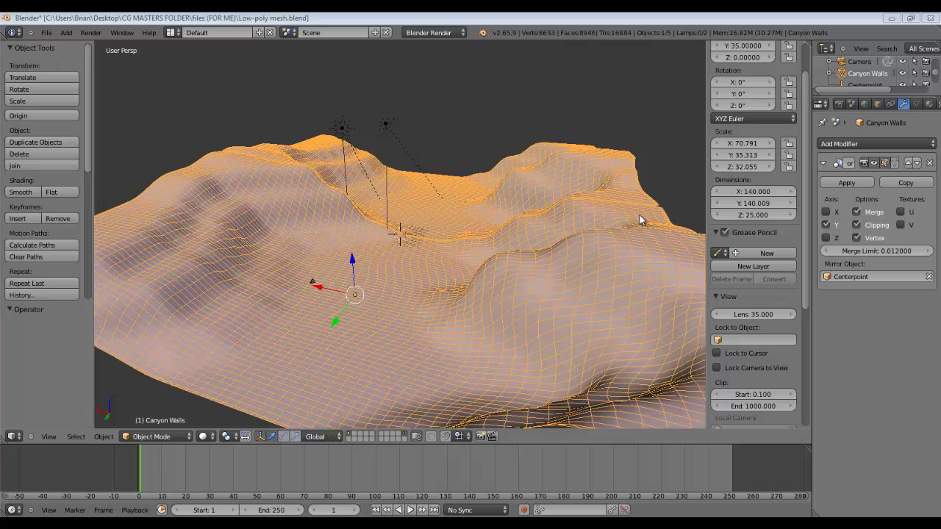
Inspect the widened terrain from several angles and compare it with the canyon mood board and scene info images.
middle_drag(639, 219, 699, 198)
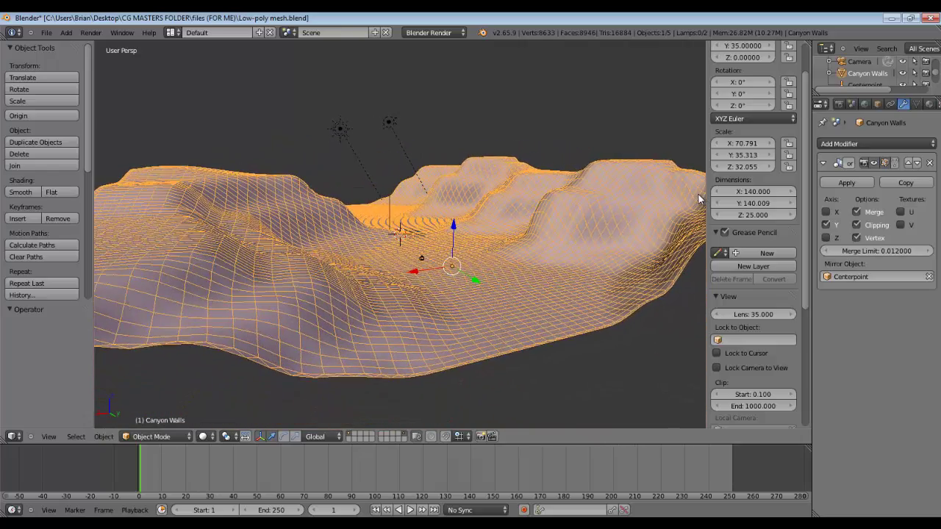
scroll(699, 195, up, 5)
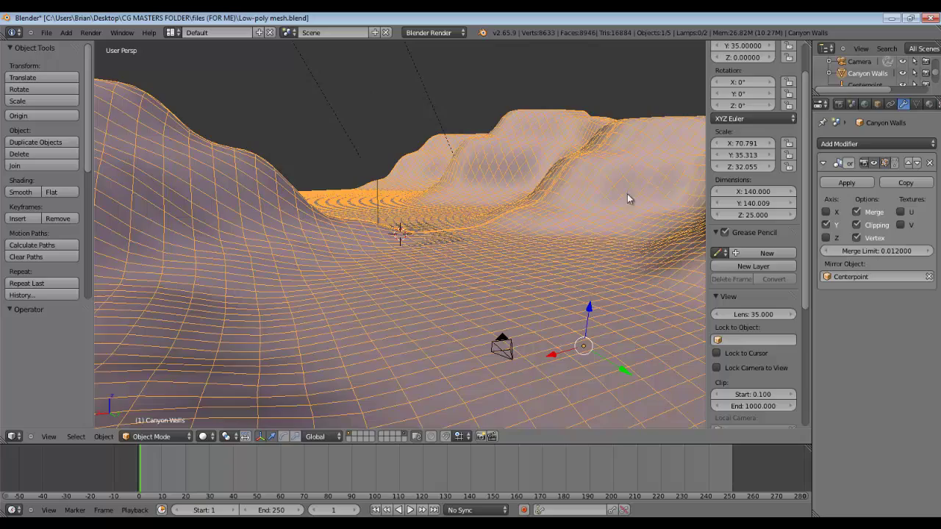
scroll(585, 194, down, 2)
middle_drag(501, 198, 497, 177)
scroll(496, 177, down, 2)
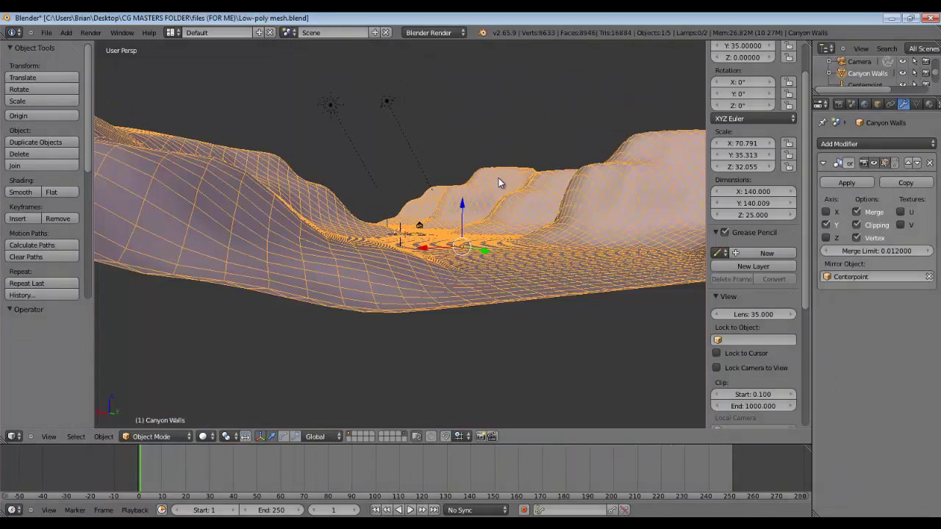
scroll(499, 178, up, 1)
key(alt+Tab)
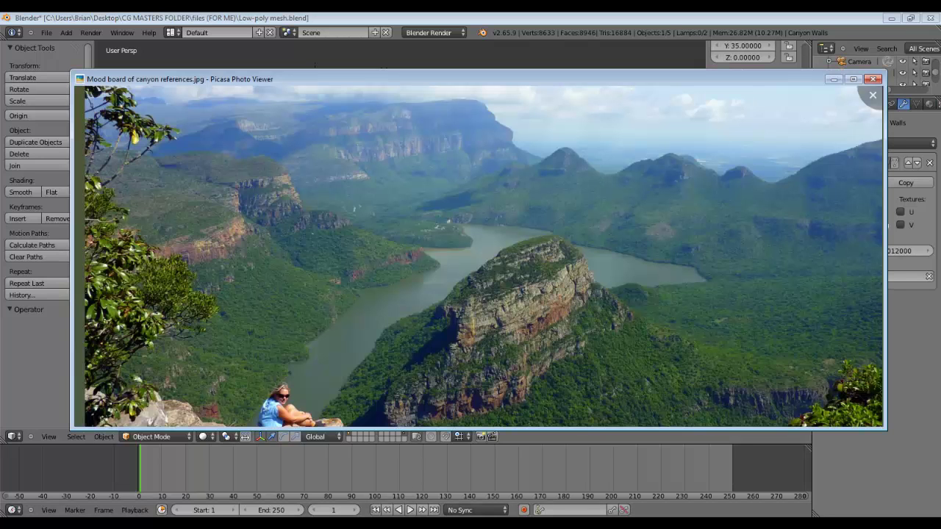
click(460, 419)
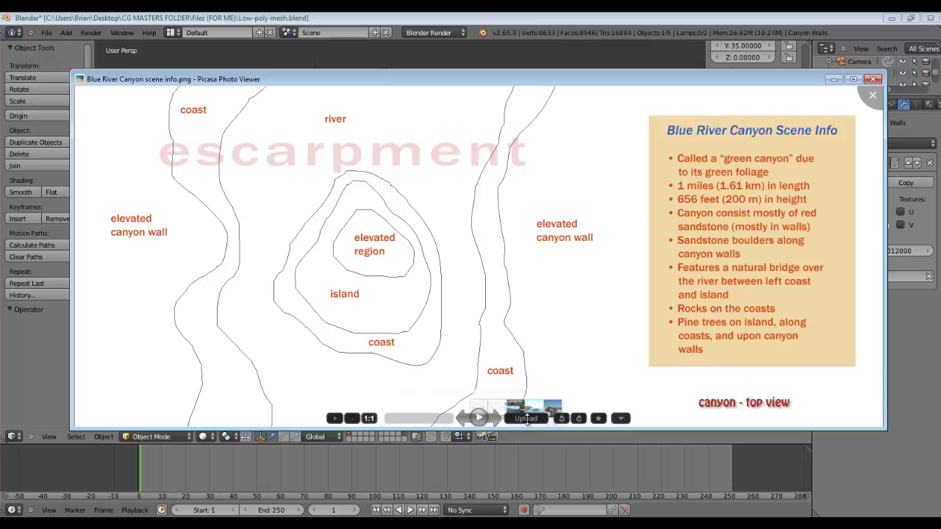
click(489, 418)
click(487, 417)
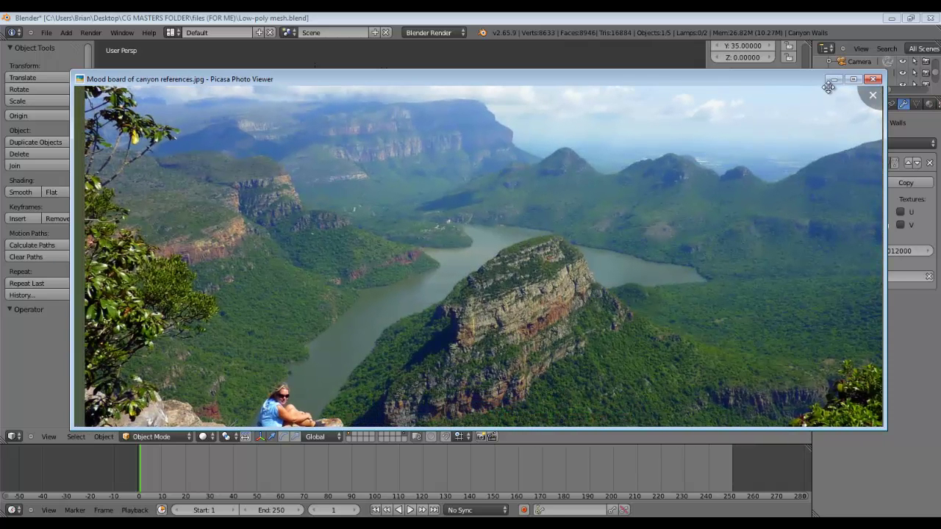
key(alt+Tab)
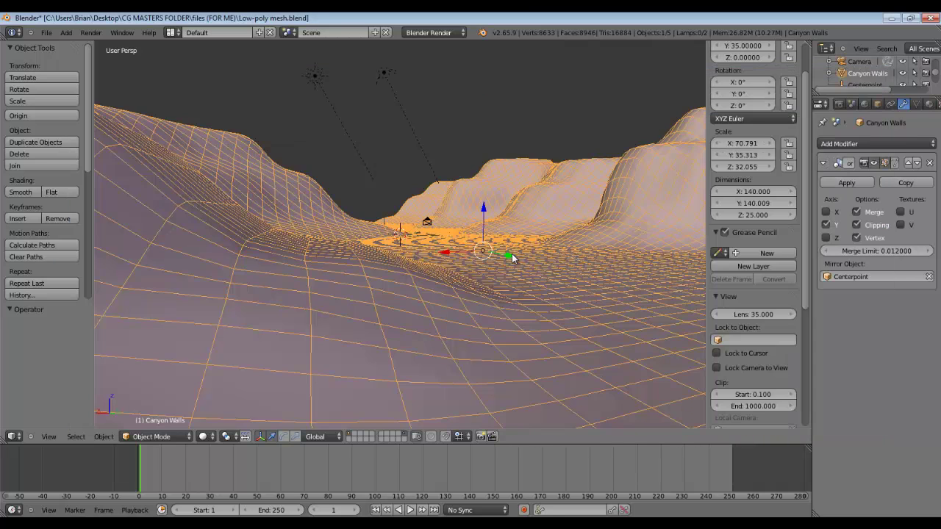
Examine the seam between the mirrored halves and raise the Mirror modifier's merge limit to 0.076.
middle_drag(514, 249, 470, 236)
scroll(502, 255, up, 5)
scroll(504, 262, down, 3)
scroll(508, 260, down, 5)
scroll(470, 236, up, 4)
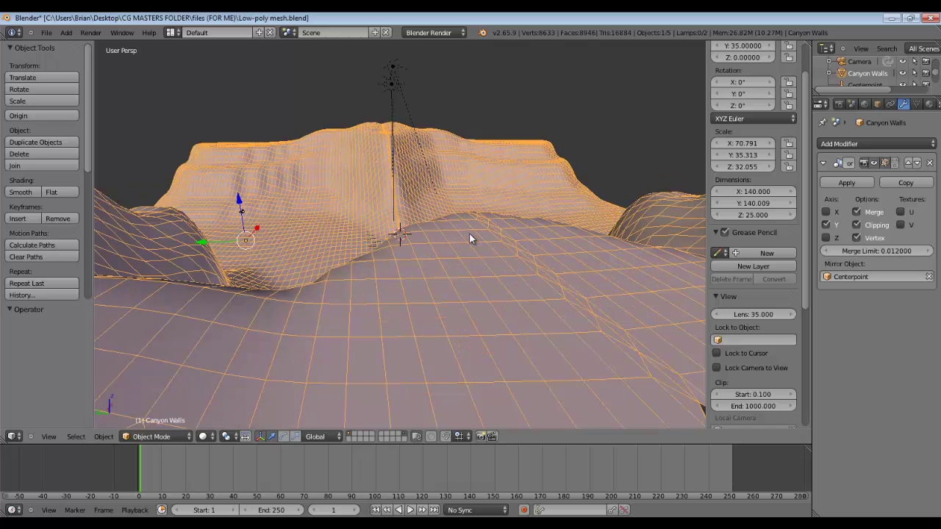
scroll(542, 253, down, 2)
middle_drag(541, 253, 624, 248)
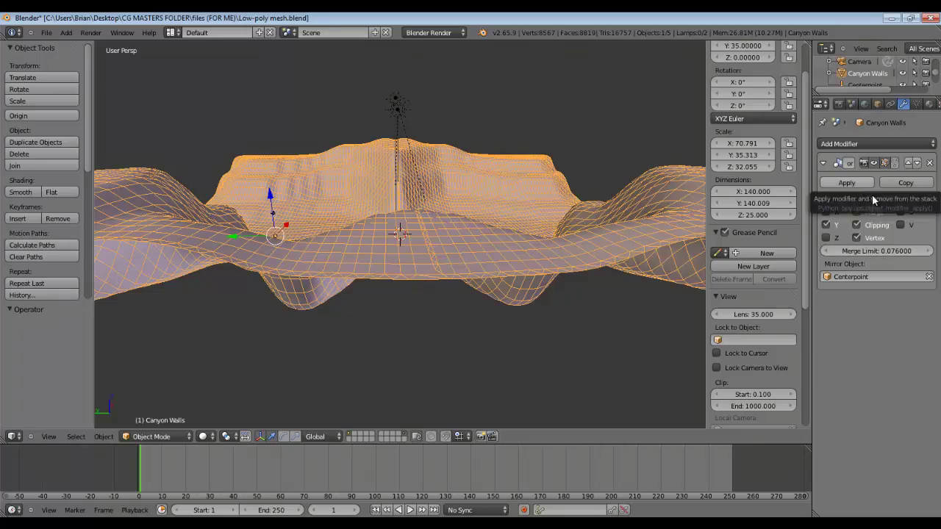
Check the joined terrain and apply the Mirror modifier to the Canyon Walls object.
middle_drag(436, 226, 362, 205)
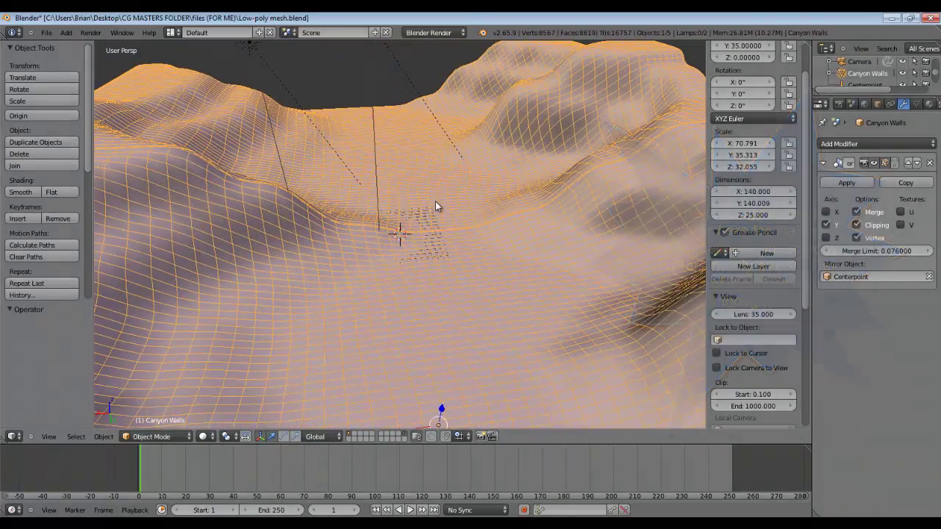
scroll(437, 201, down, 2)
middle_drag(437, 202, 476, 171)
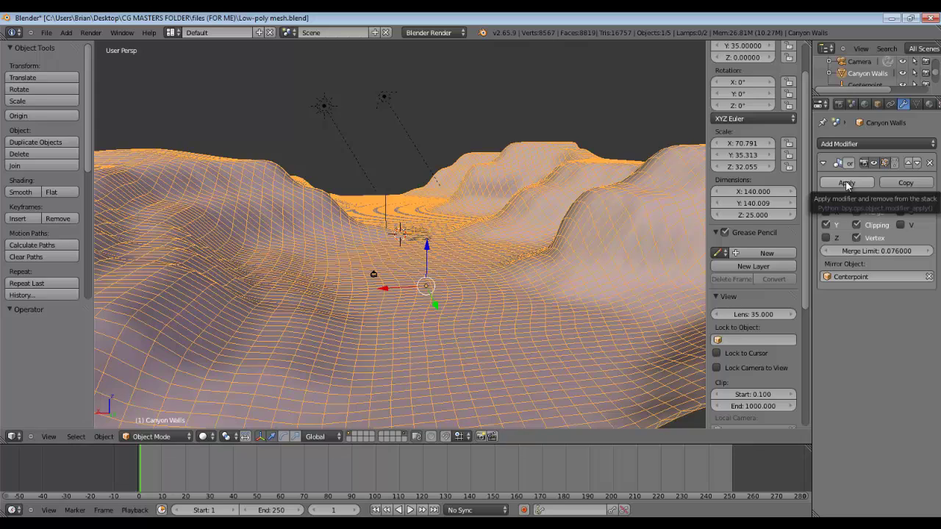
click(846, 183)
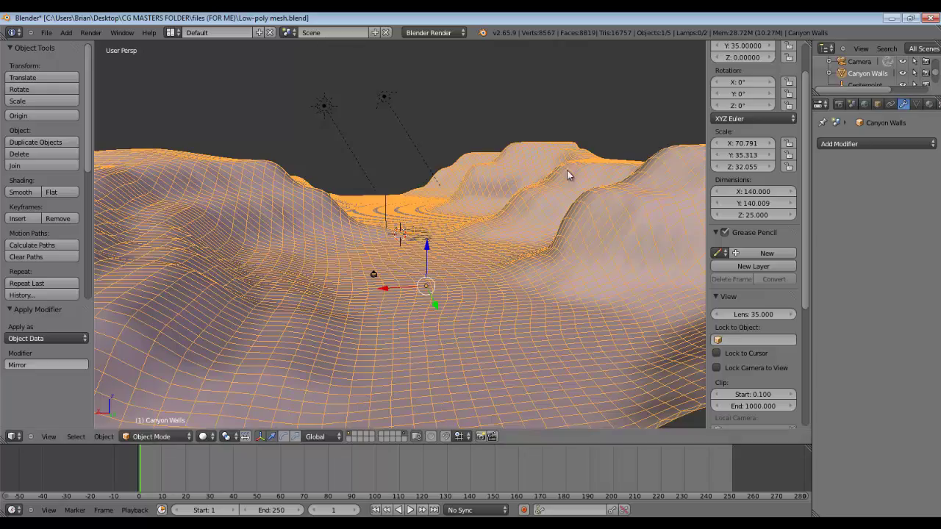
middle_drag(566, 169, 564, 206)
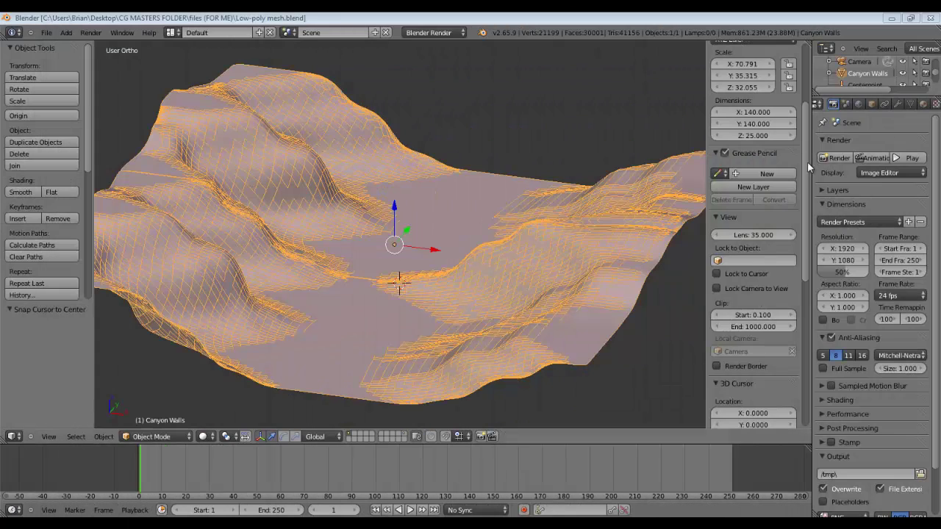
scroll(801, 167, up, 2)
click(764, 146)
key(Return)
scroll(800, 169, down, 1)
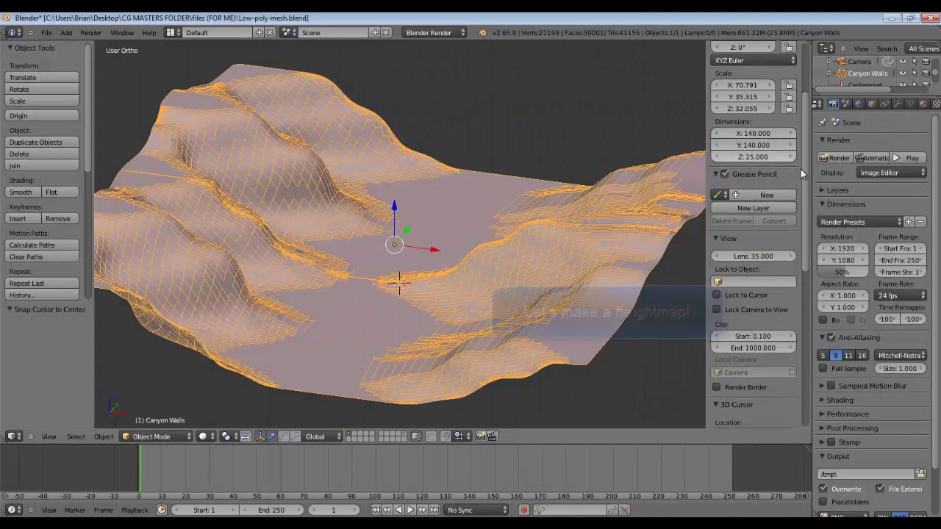
In top view, replace the Canyon Walls material with a new heightmap material and set its shading to Shadeless.
key(KP_7)
click(923, 104)
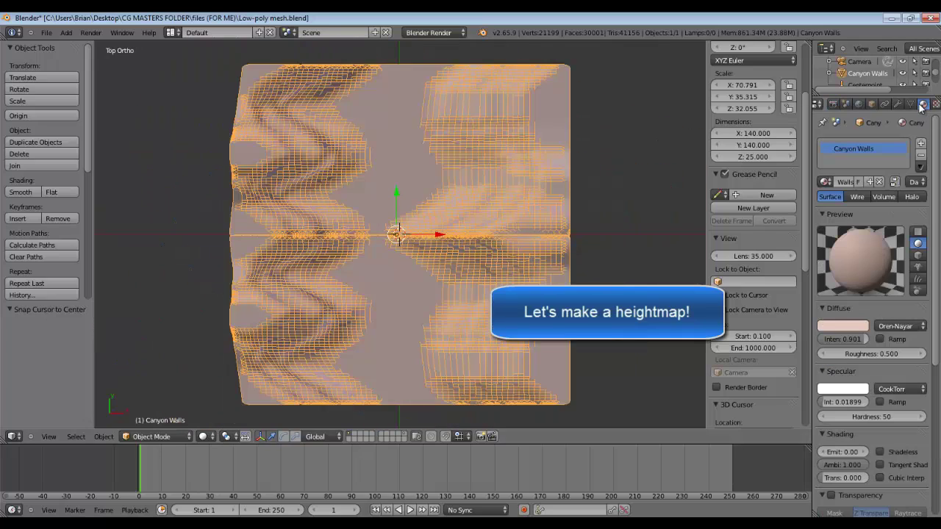
click(886, 182)
click(850, 183)
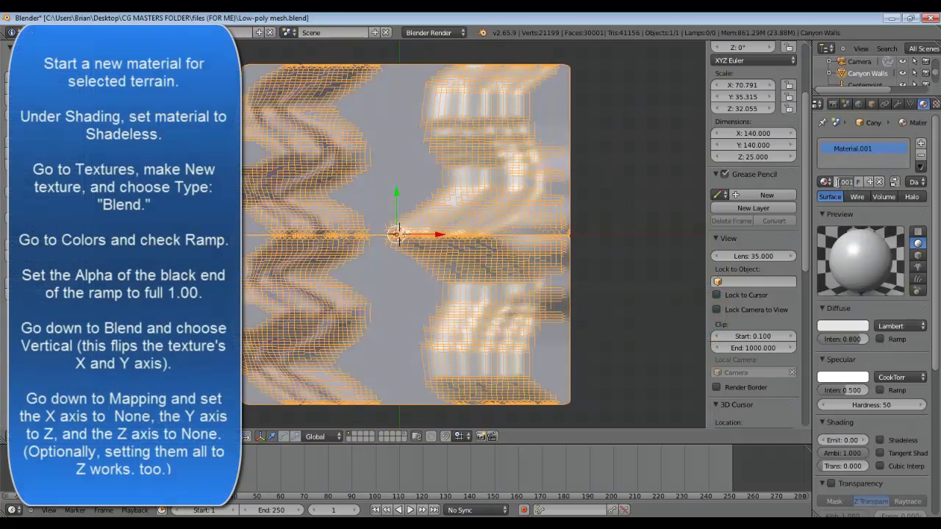
scroll(872, 278, down, 2)
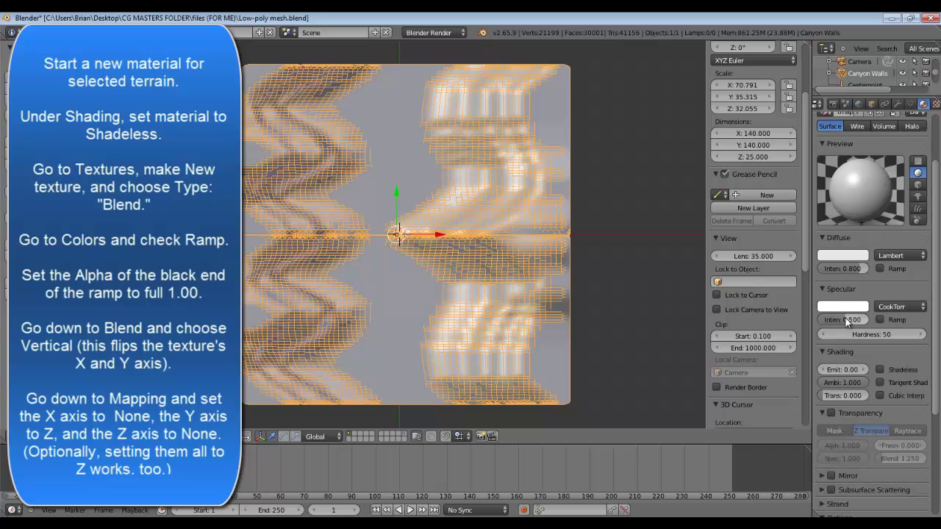
click(880, 375)
scroll(878, 371, up, 2)
Add a new texture to the heightmap material and set its type to Blend.
click(904, 104)
click(890, 228)
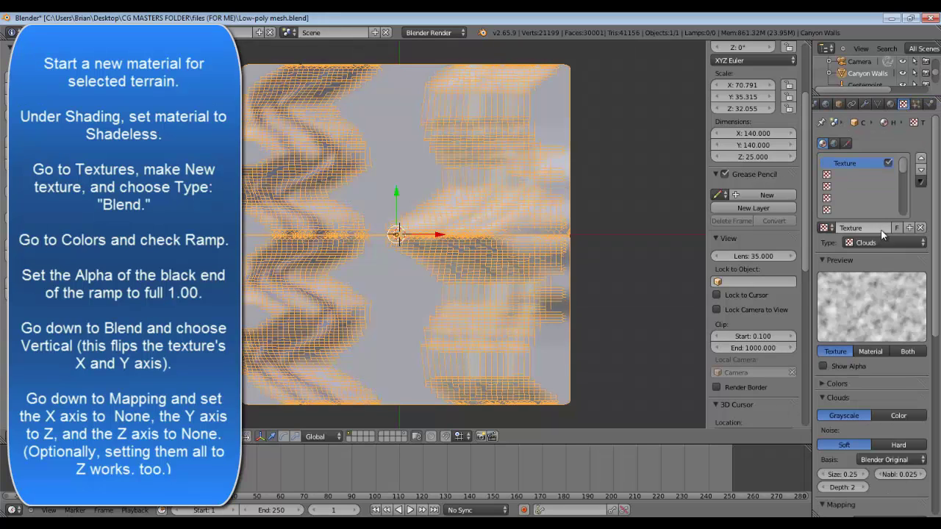
click(870, 243)
click(871, 270)
Enable the colour ramp on the Blend texture and set the alpha of its black stop to 1.00.
scroll(871, 270, down, 3)
click(823, 314)
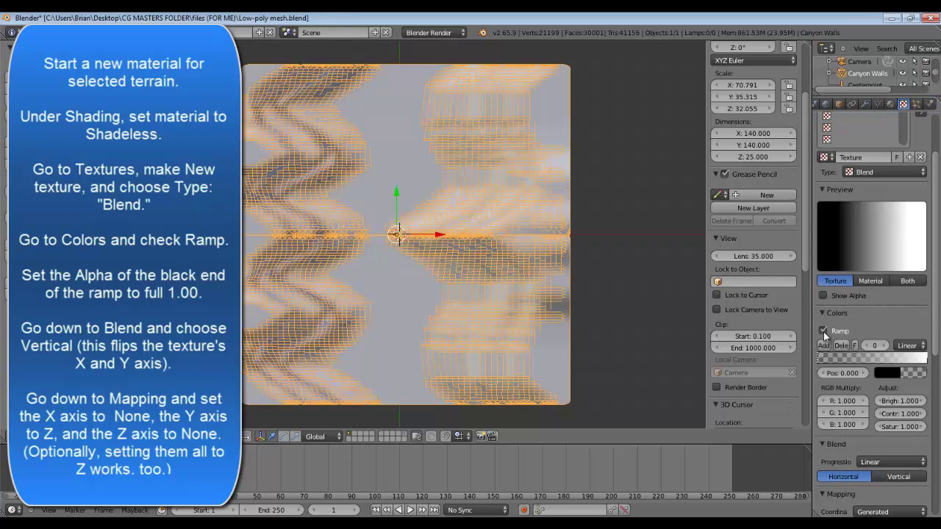
click(824, 330)
scroll(821, 316, down, 2)
click(903, 328)
drag(832, 313, 904, 314)
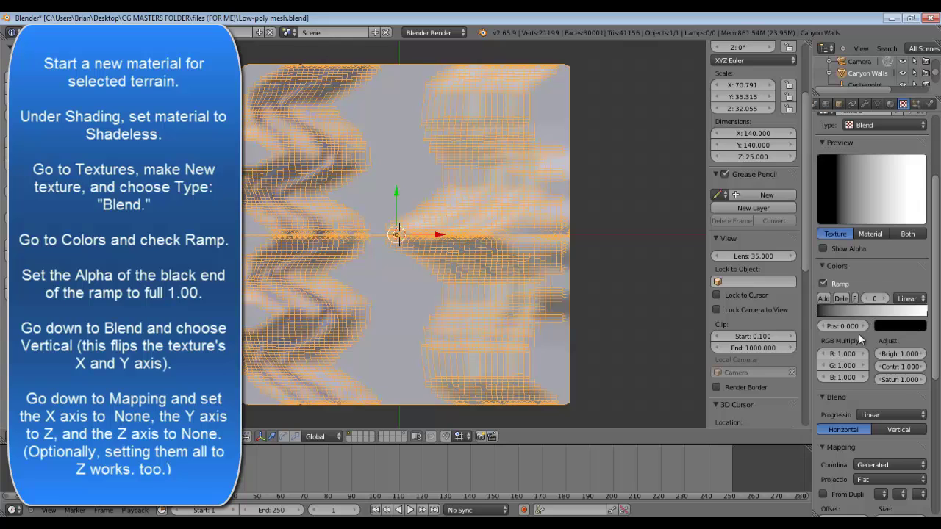
Set the Blend texture's direction to Vertical and remap its texture coordinates to the Z axis.
scroll(886, 323, down, 5)
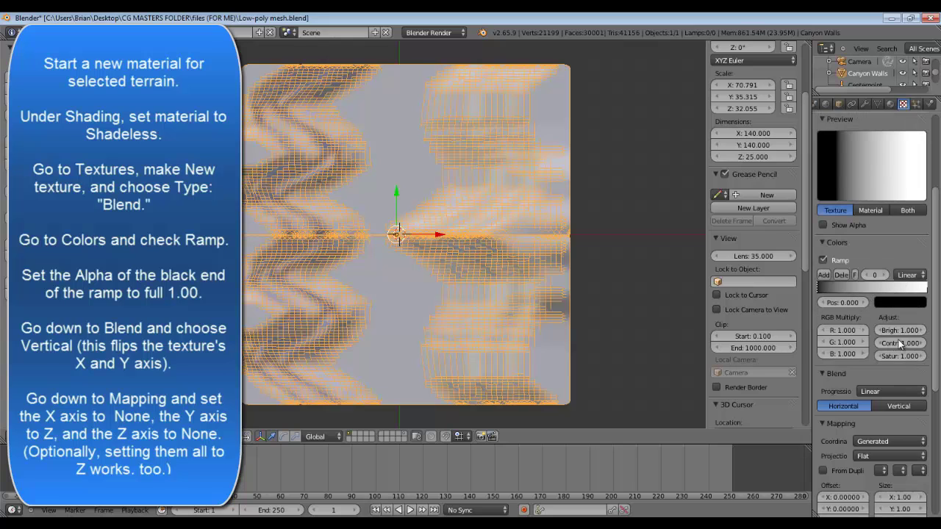
scroll(899, 324, down, 4)
click(882, 283)
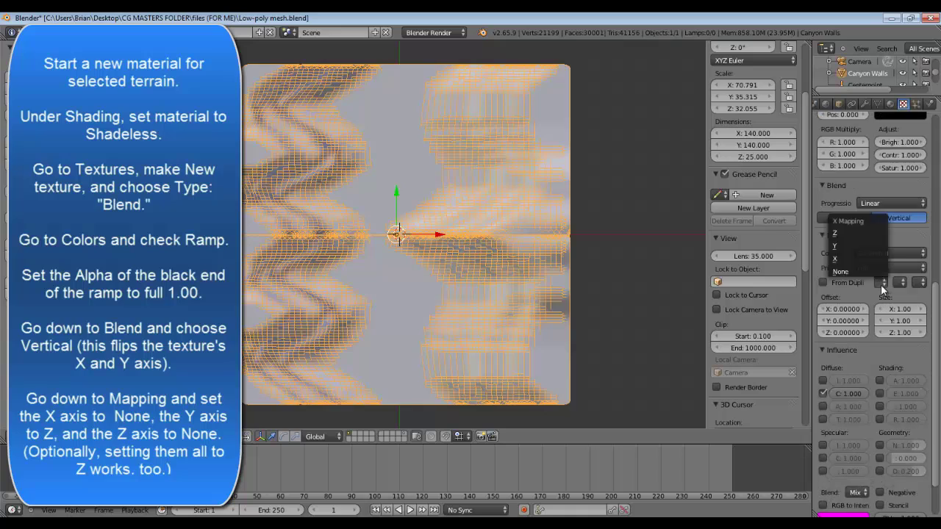
click(887, 233)
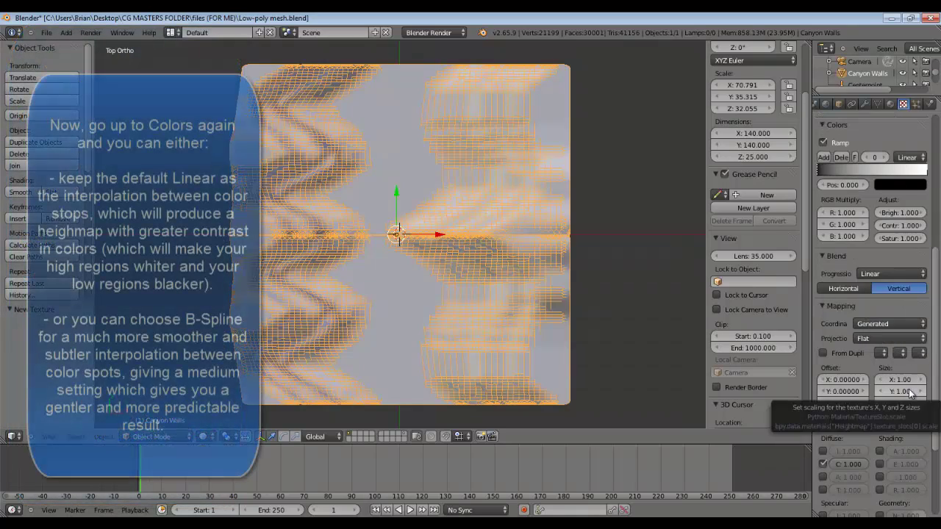
scroll(909, 391, up, 11)
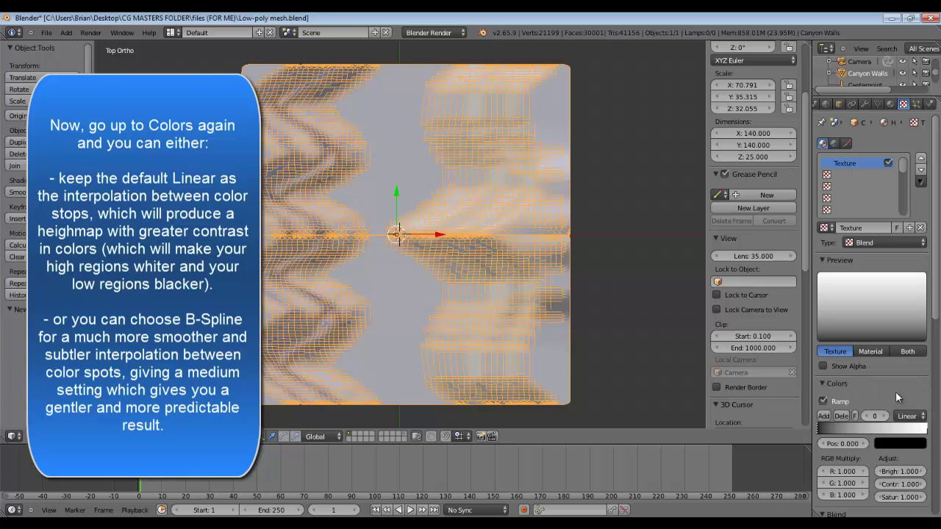
scroll(430, 242, down, 2)
Show the camera and lights layer together with the terrain and move the two lamps to another layer.
middle_drag(431, 241, 430, 180)
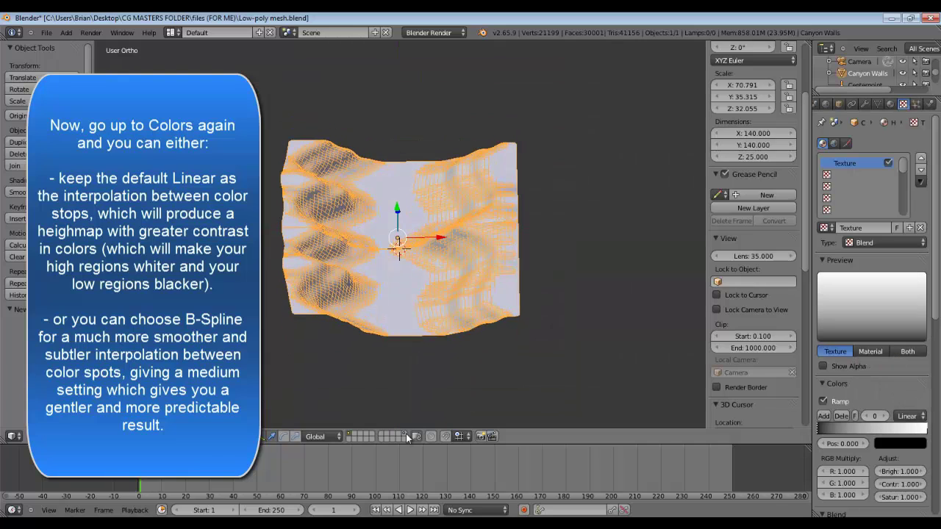
shift+click(405, 433)
scroll(432, 175, up, 3)
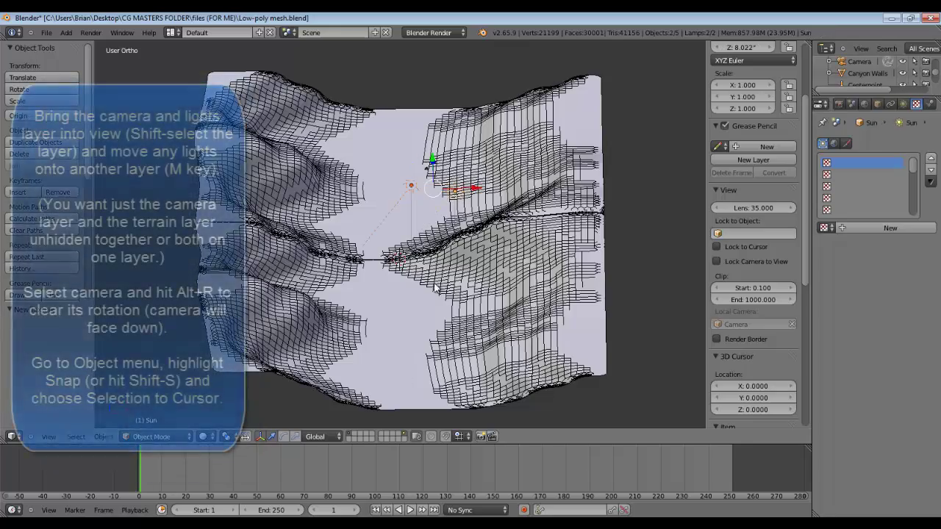
key(m)
Clear the camera's rotation so it faces straight down and snap it to the 3D cursor.
right_click(426, 169)
scroll(472, 175, up, 3)
mouse_move(472, 175)
middle_down()
mouse_move(491, 137)
mouse_move(476, 162)
middle_up()
key(KP_0)
key(alt+r)
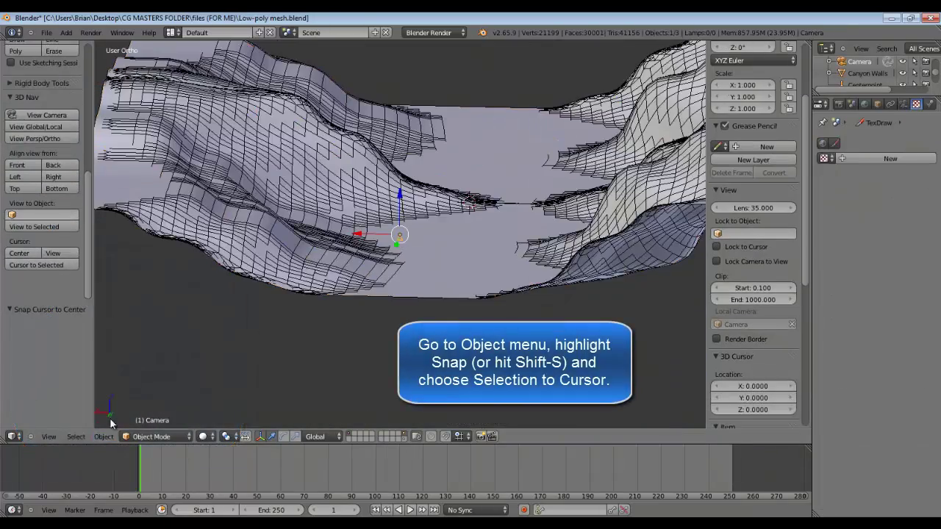
click(103, 436)
mouse_move(153, 342)
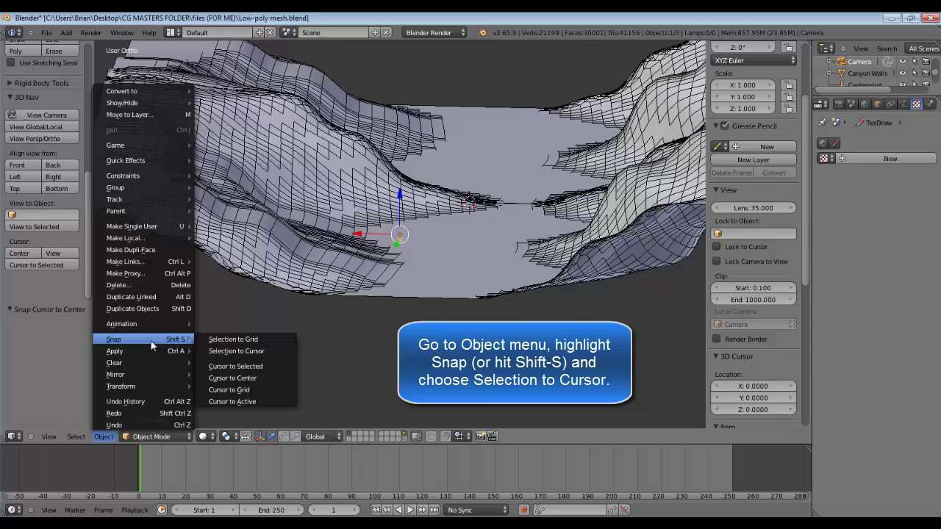
click(214, 352)
In front view, raise the camera about 54 units along Z above the terrain and look through it.
scroll(444, 179, down, 4)
key(KP_7)
key(KP_1)
scroll(366, 202, up, 2)
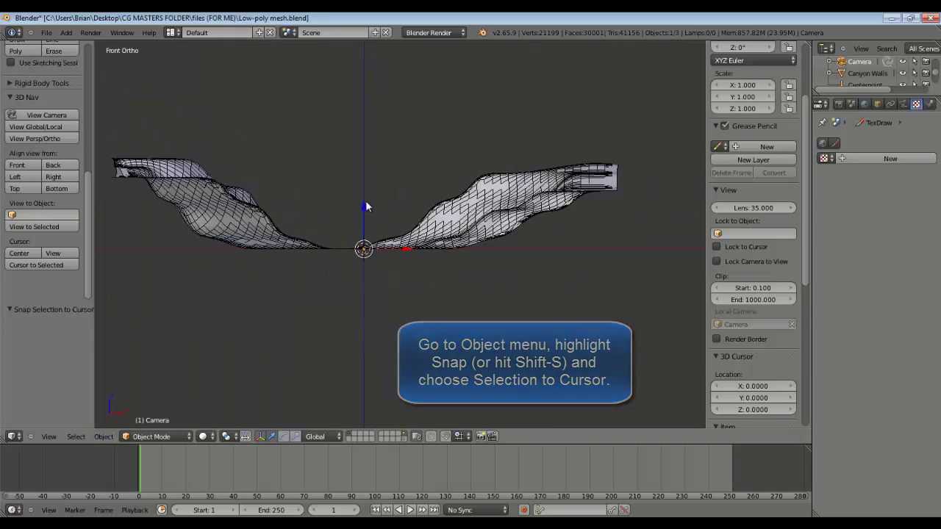
drag(367, 207, 361, 13)
scroll(391, 82, down, 2)
key(KP_0)
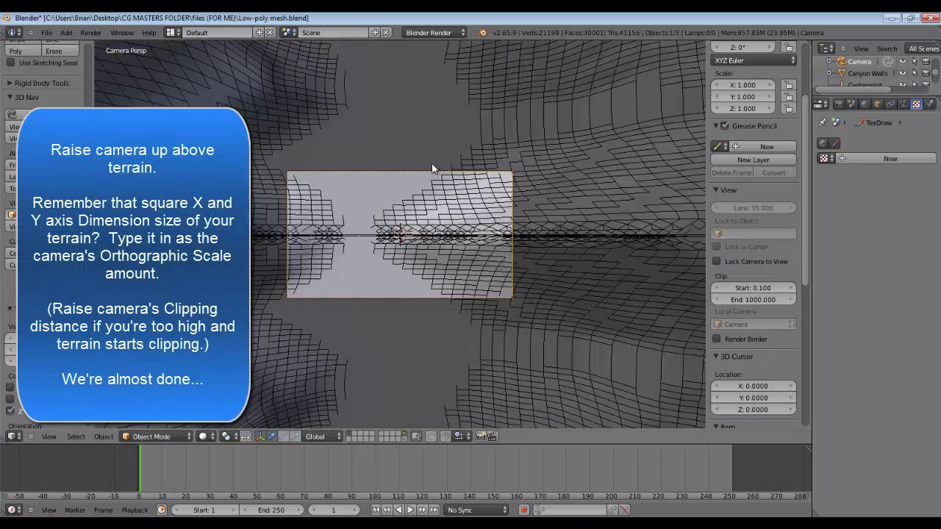
Switch the camera's lens type to Orthographic.
scroll(433, 169, down, 3)
click(903, 103)
click(873, 165)
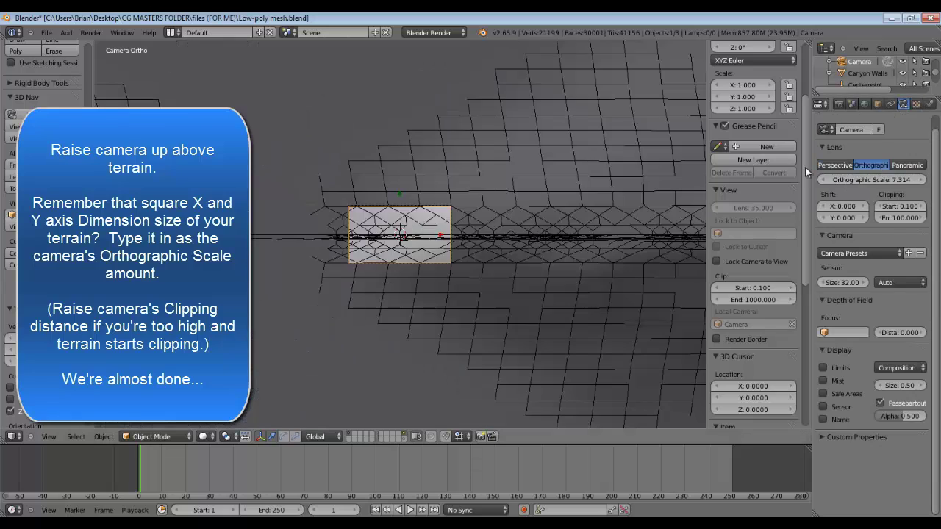
Match the camera to the terrain's X and Y dimensions with an Orthographic Scale of 140 and set its clipping end to 1000.
right_click(507, 170)
middle_drag(506, 170, 417, 178)
scroll(418, 178, down, 4)
key(KP_0)
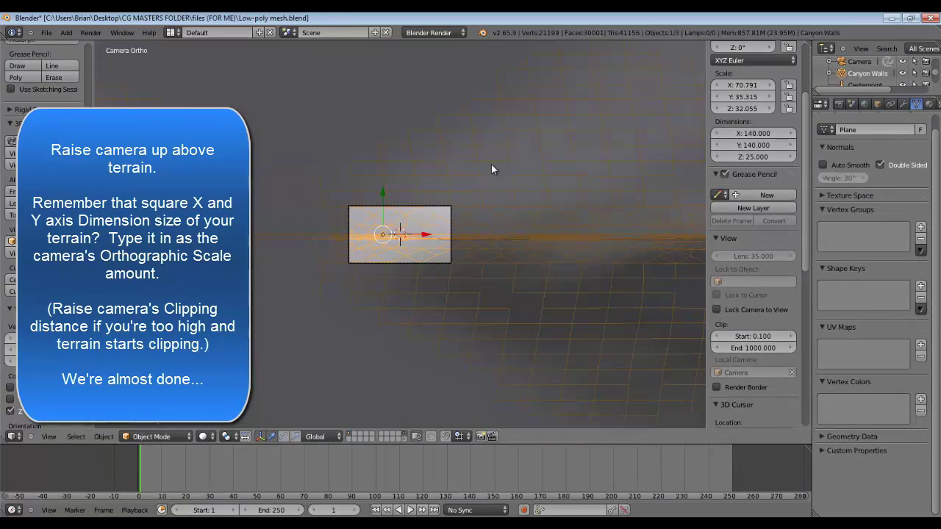
scroll(728, 107, up, 4)
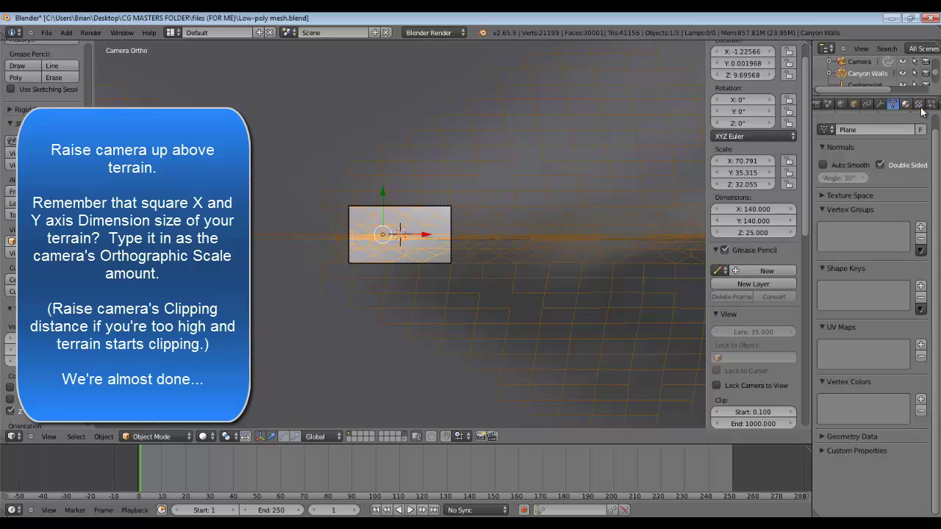
right_click(450, 214)
text(140)
key(Return)
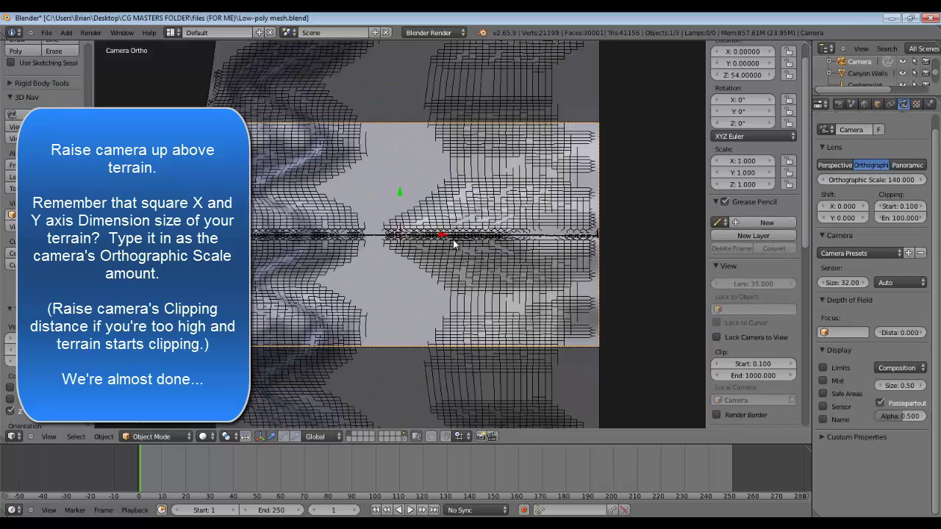
click(898, 218)
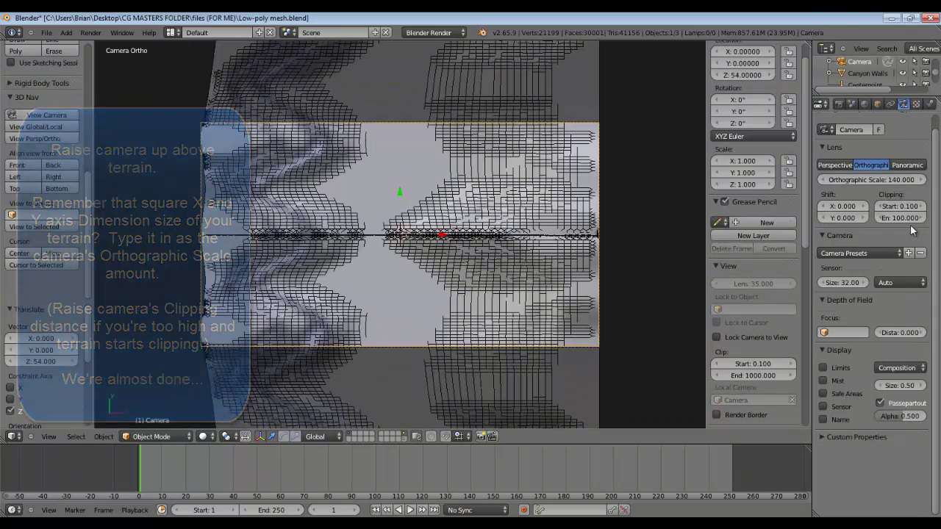
Set the render resolution to 2048 by 2048.
click(838, 104)
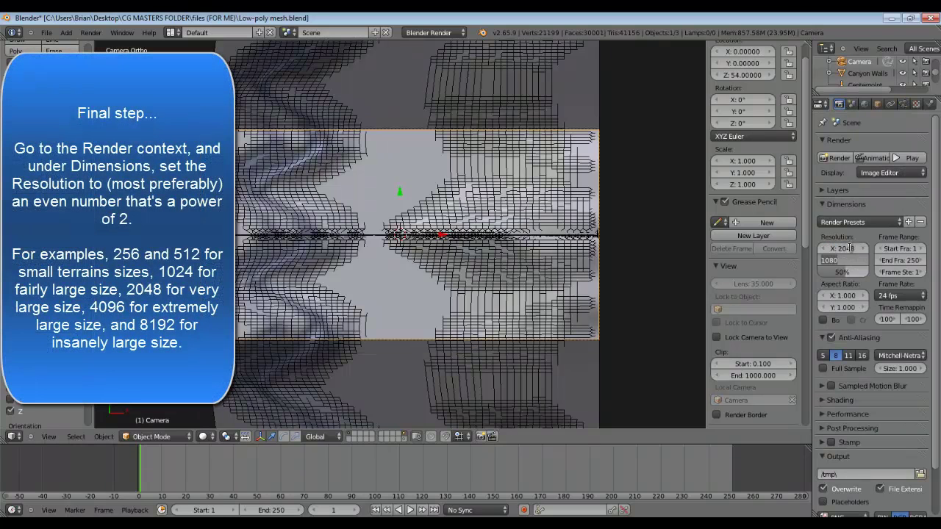
text(2048)
key(Return)
scroll(853, 254, down, 1)
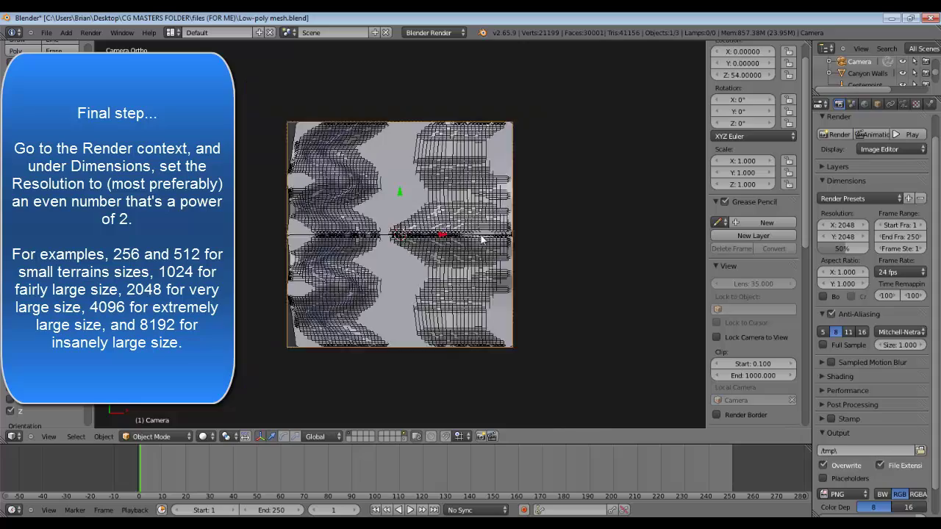
Try reducing the camera's Orthographic Scale to 138 and 135 to crop the terrain's uneven edges.
scroll(481, 240, up, 4)
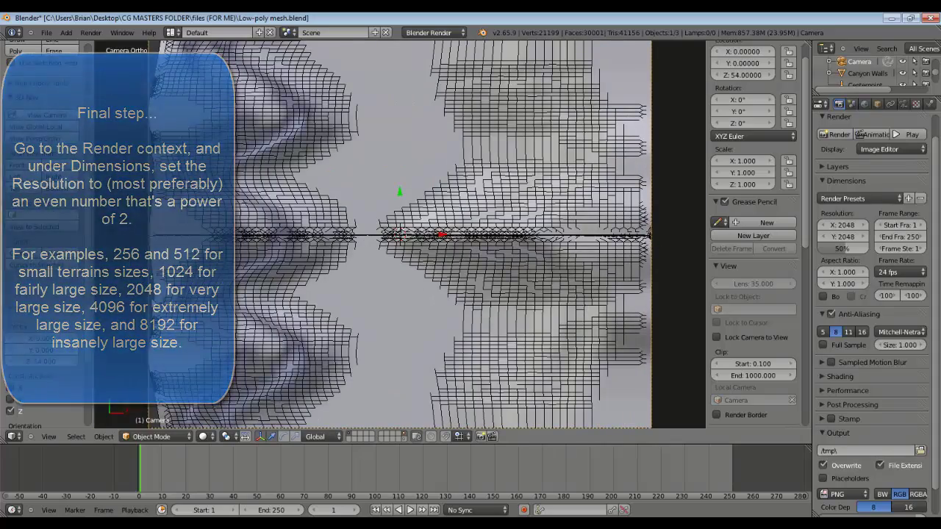
click(904, 104)
click(880, 179)
text(138)
key(Return)
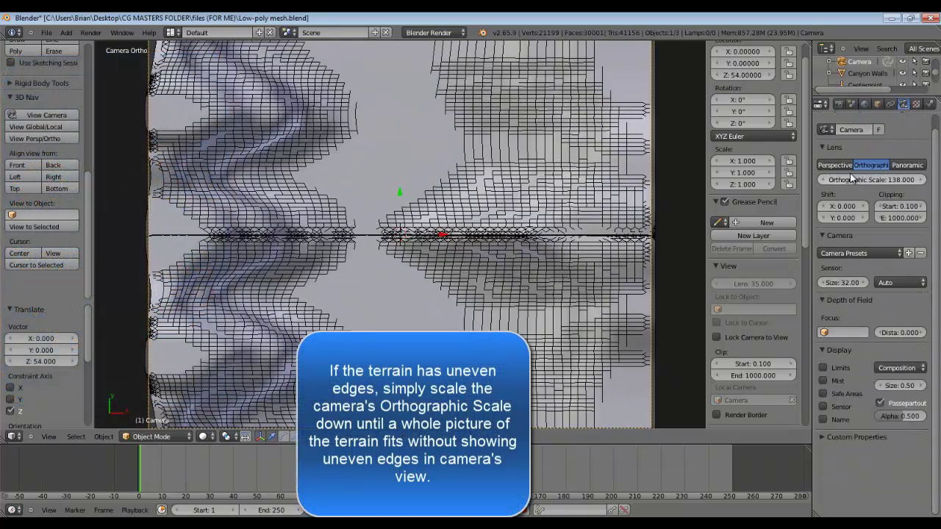
key(Return)
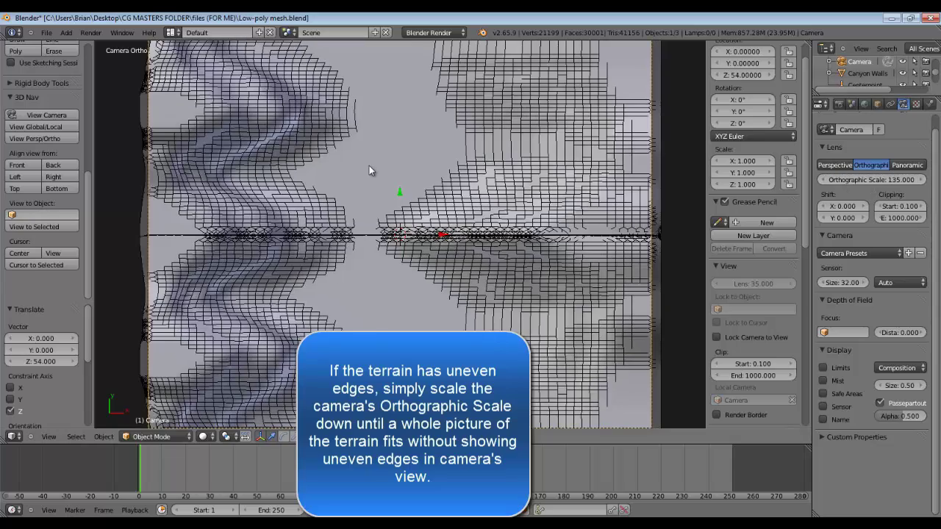
Set the camera's Orthographic Scale to 130 and check that the terrain's uneven edges lie outside the frame.
scroll(371, 167, down, 3)
click(865, 179)
text(130)
key(Return)
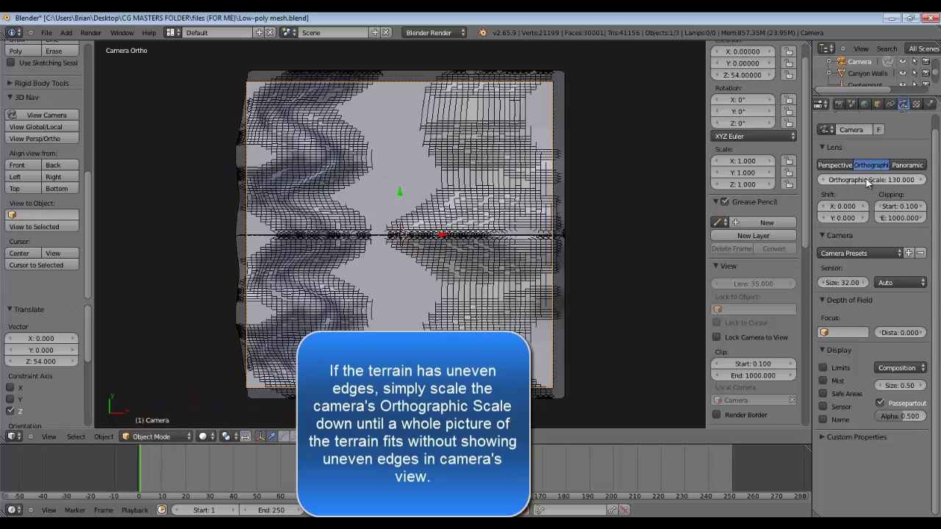
scroll(351, 235, up, 2)
shift+middle_drag(360, 317, 371, 220)
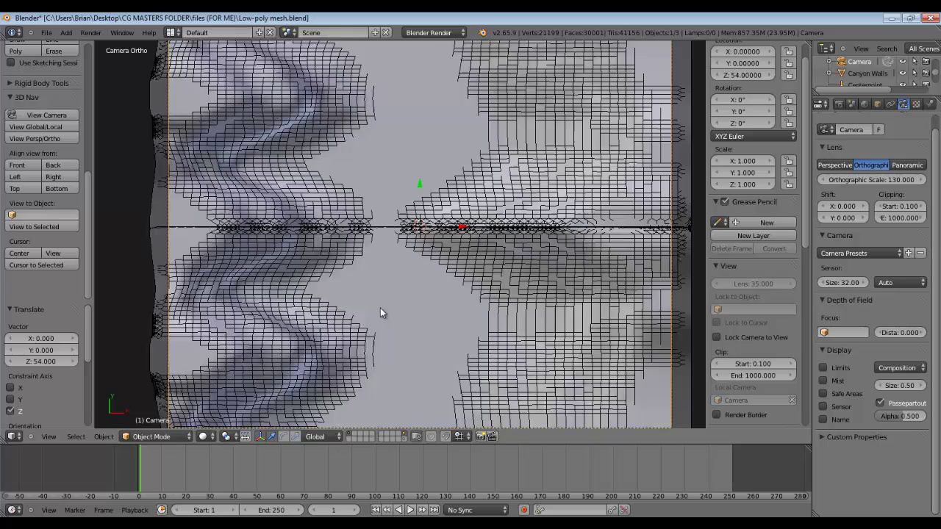
scroll(412, 208, down, 1)
shift+middle_drag(498, 182, 500, 221)
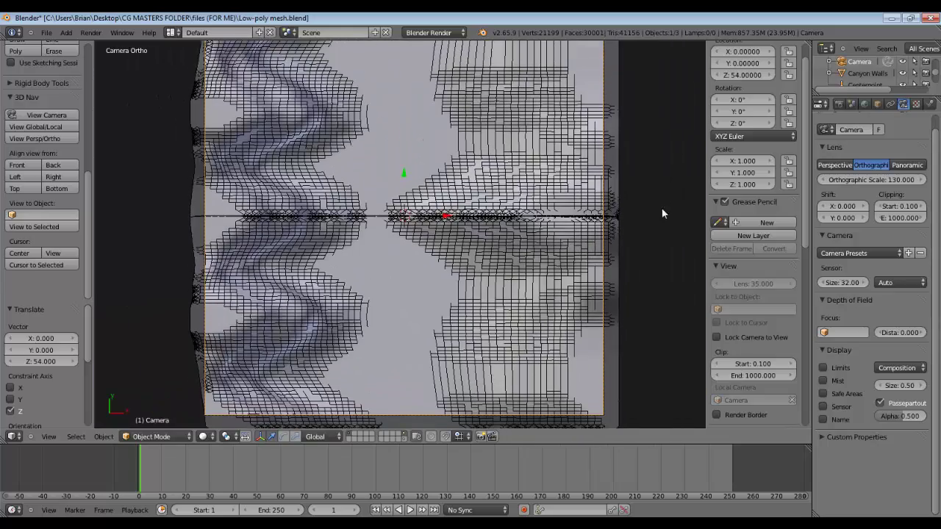
Render the heightmap image with the Linear colour ramp.
click(839, 105)
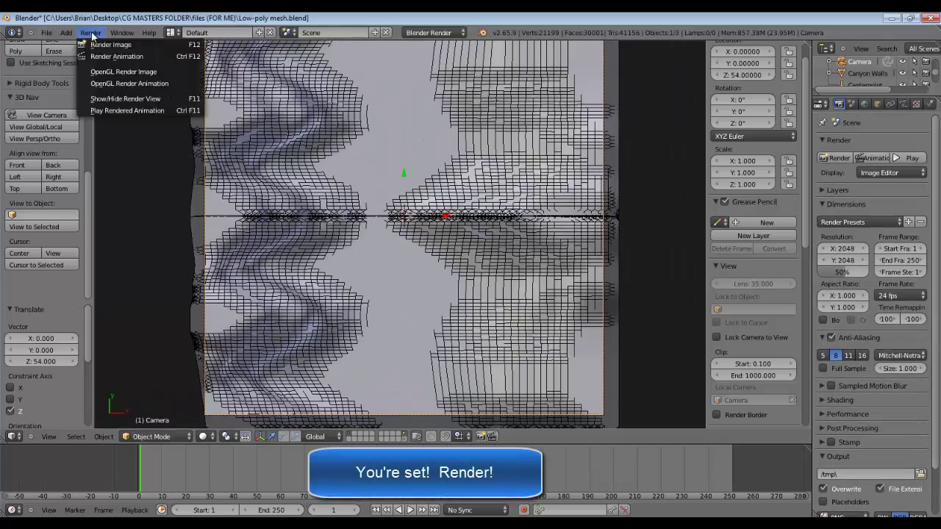
click(110, 45)
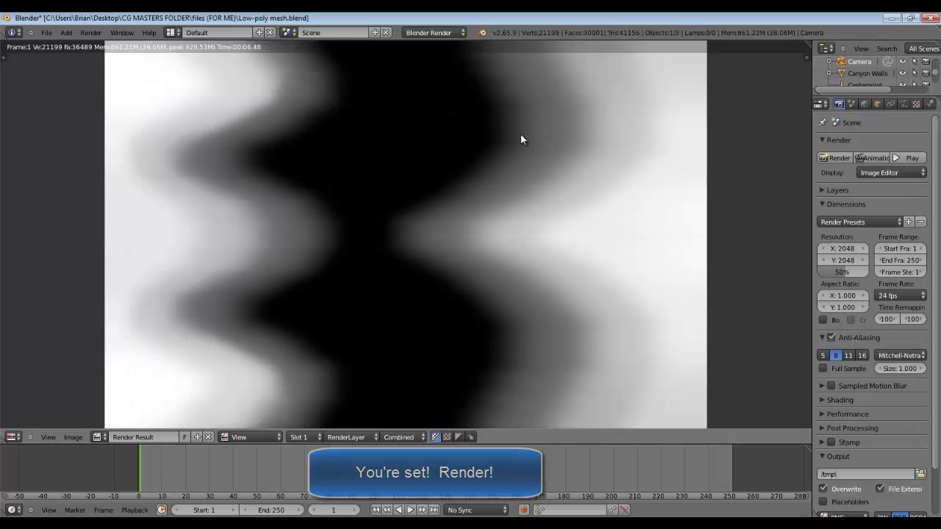
scroll(515, 144, down, 3)
Render a second heightmap into Slot 2 with the texture's colour ramp interpolation set to B-Spline.
click(299, 436)
click(302, 401)
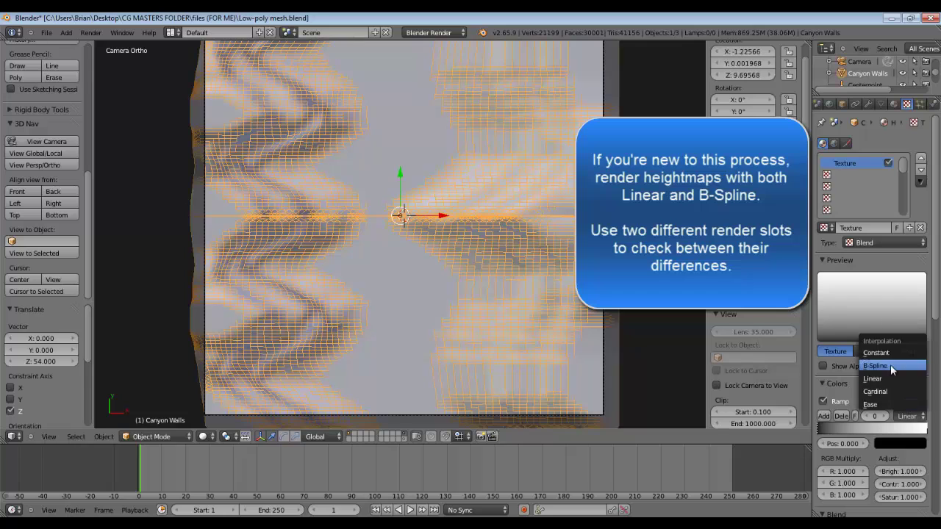
click(892, 367)
key(F12)
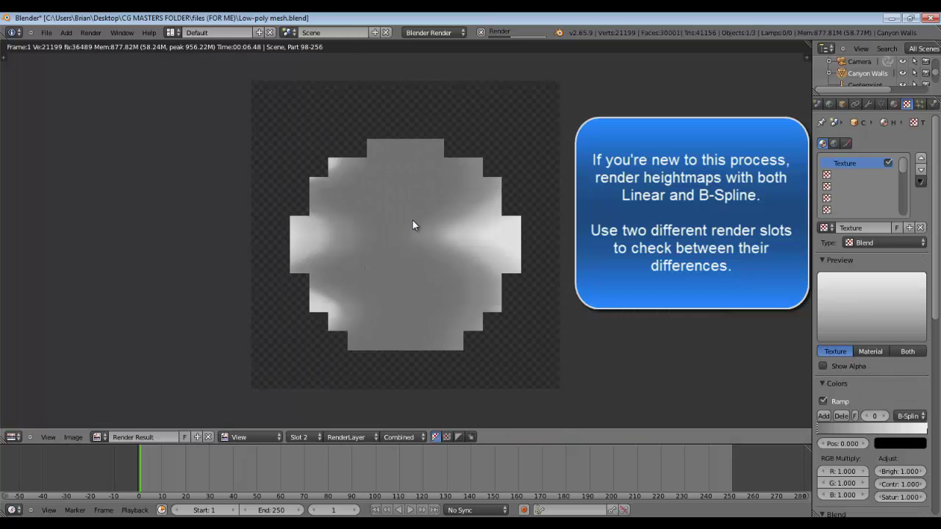
Compare the heightmap renders in Slot 1 and Slot 2.
click(309, 436)
click(310, 424)
click(309, 436)
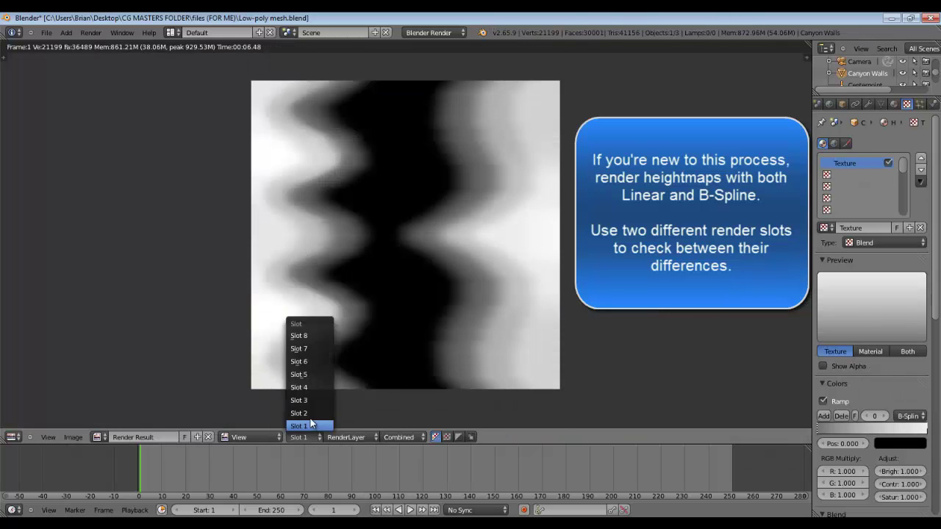
click(310, 413)
Save the Slot 2 render as Heightmap_01.png in CG MASTERS FOLDER.
click(81, 438)
click(95, 394)
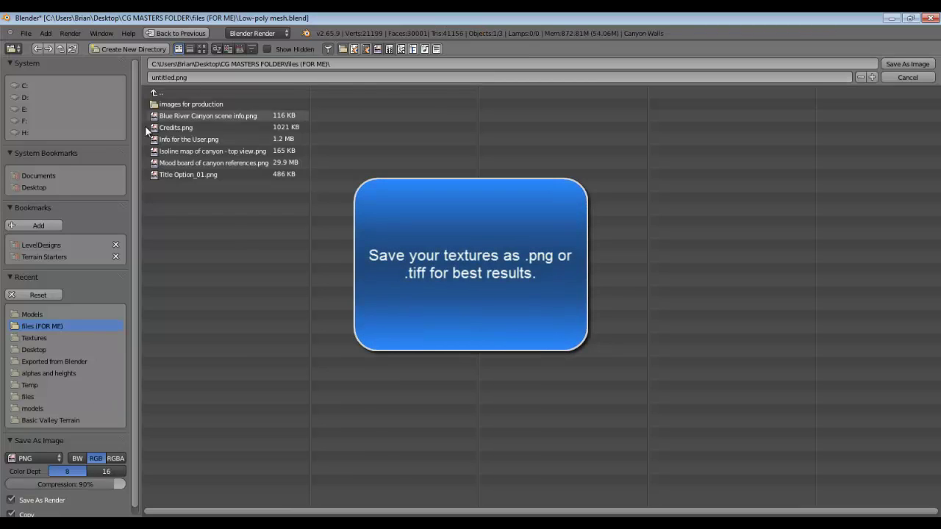
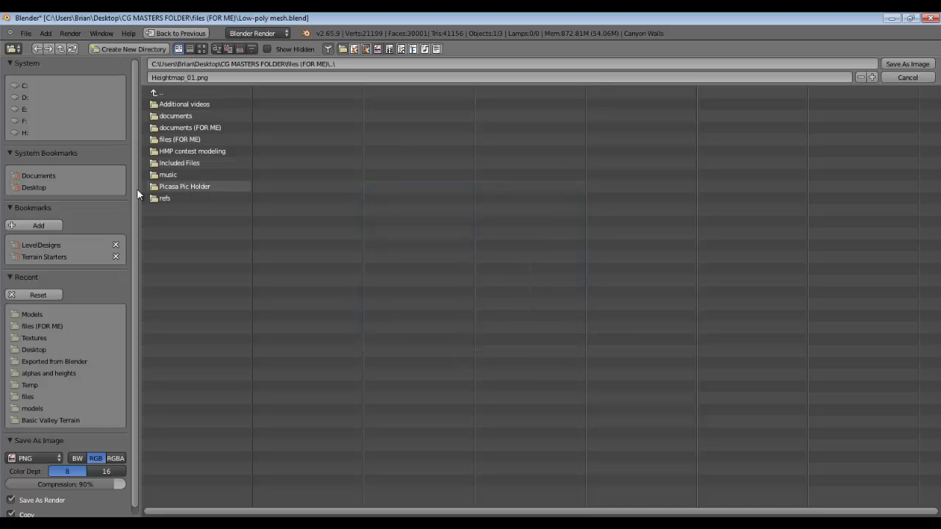
scroll(135, 292, down, 1)
click(40, 450)
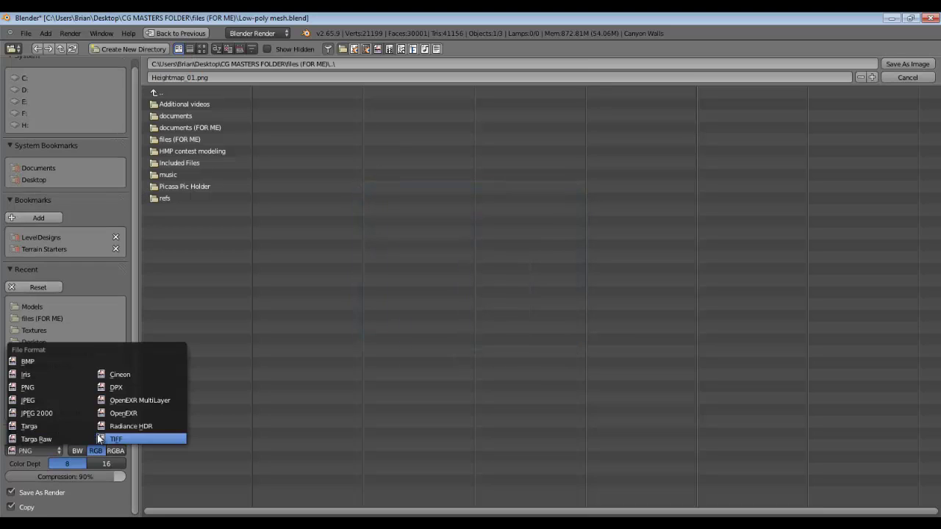
key(Escape)
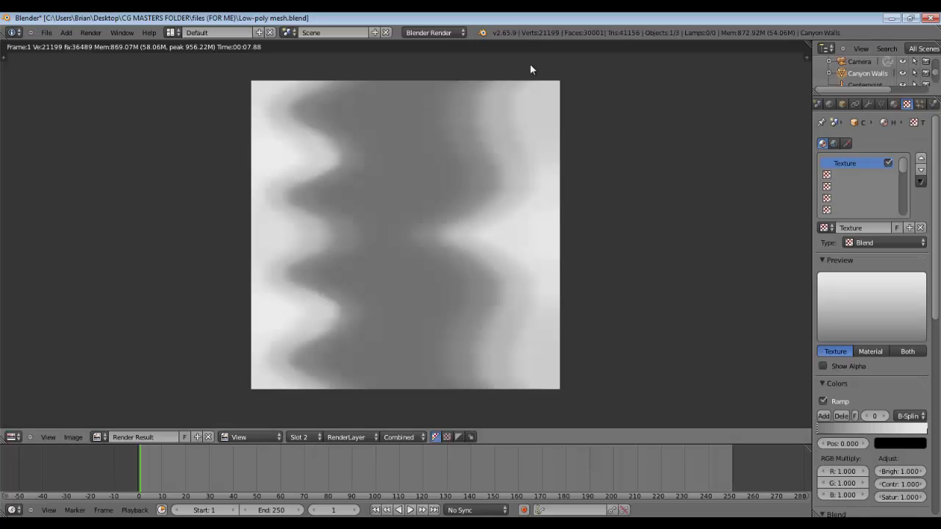
Save the Slot 1 render as Heightmap_02.png, then save the blend file and leave the render view.
click(318, 438)
click(309, 410)
click(74, 437)
click(99, 394)
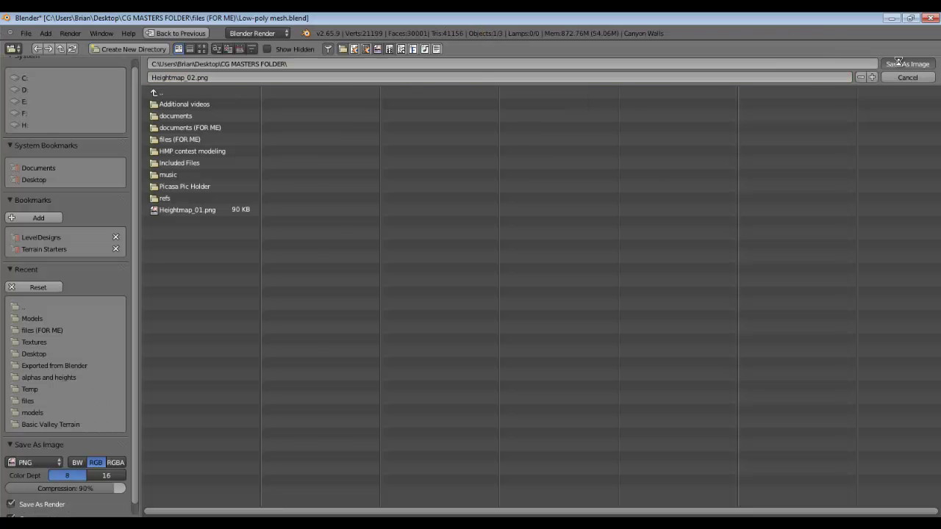
key(Return)
click(45, 33)
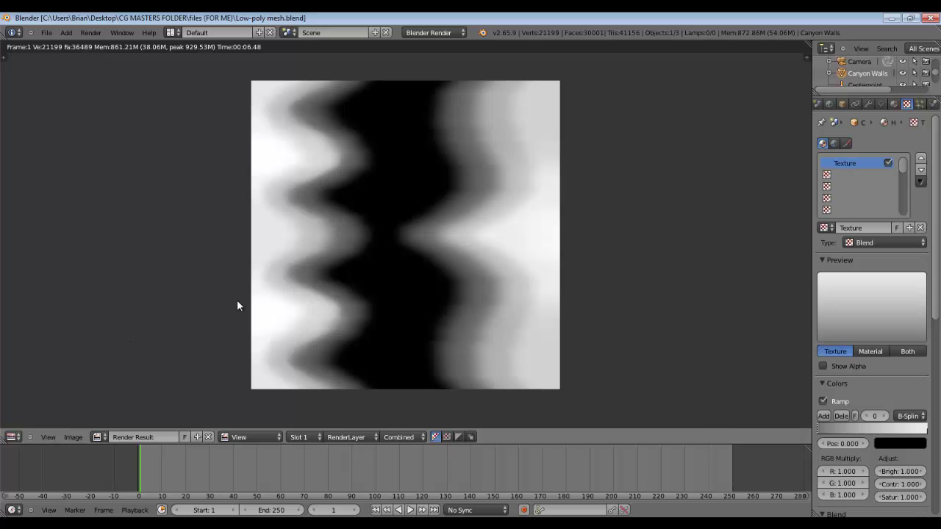
key(Escape)
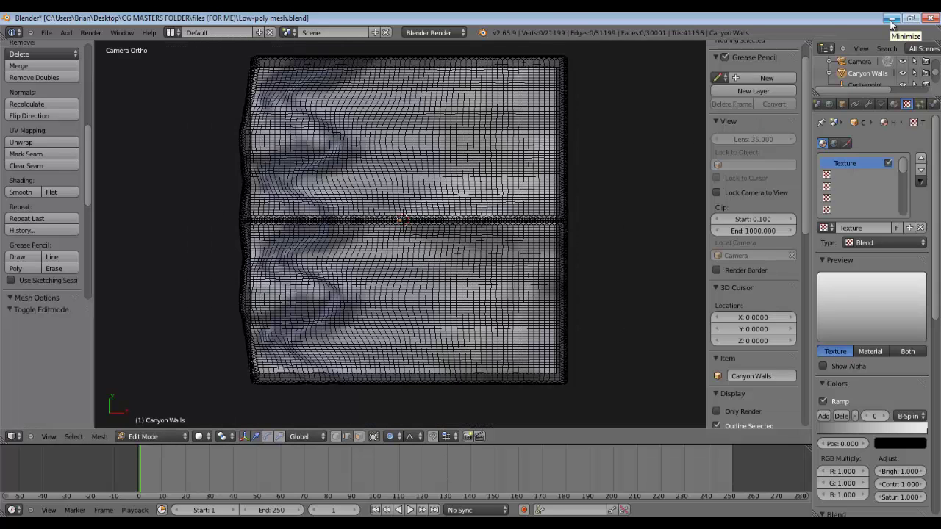
Switch to the World Machine website in Opera, review the Basic Edition limitations and open its download page.
click(888, 22)
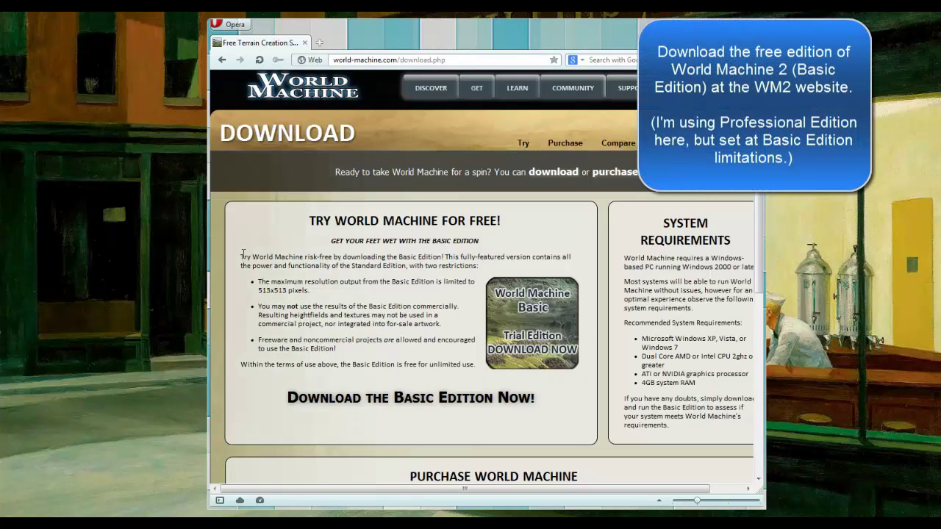
drag(244, 254, 441, 373)
click(390, 351)
click(390, 397)
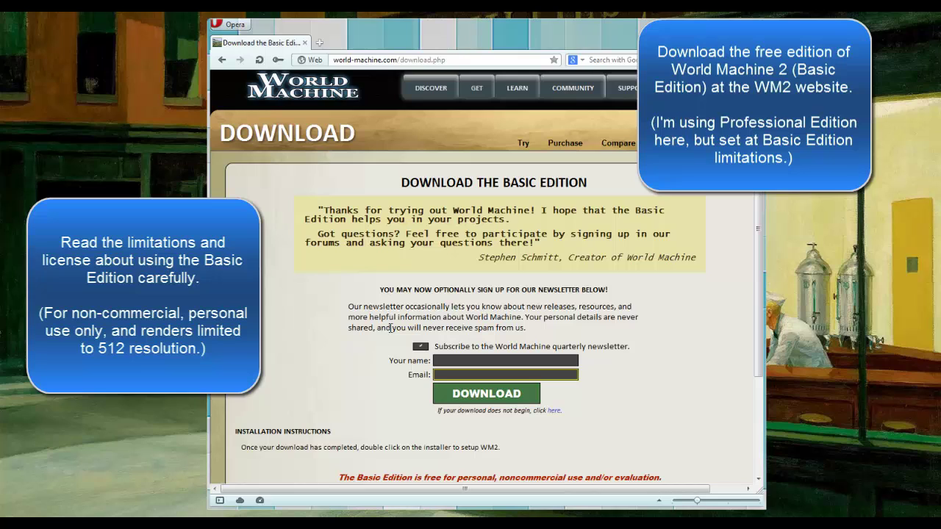
Look over the Basic Edition download page, and switch to the open World Machine project.
scroll(391, 323, down, 3)
scroll(391, 324, up, 3)
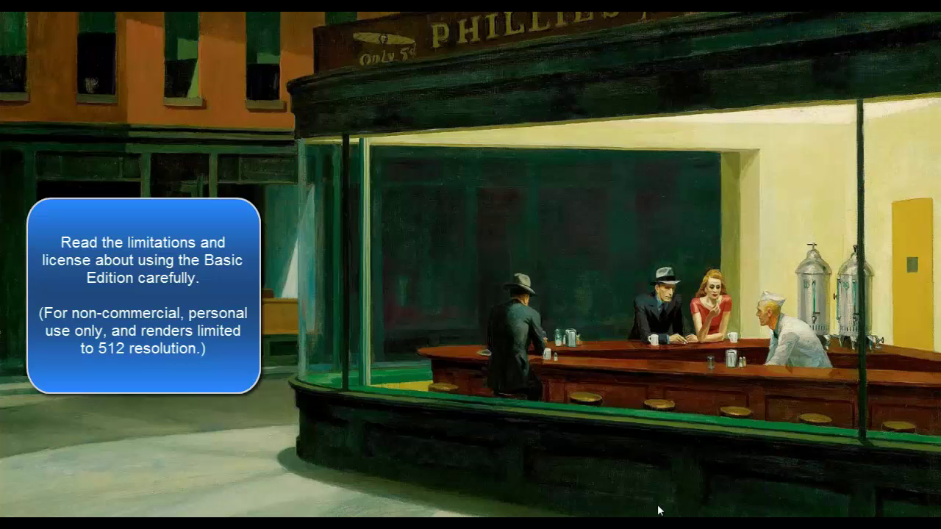
click(489, 524)
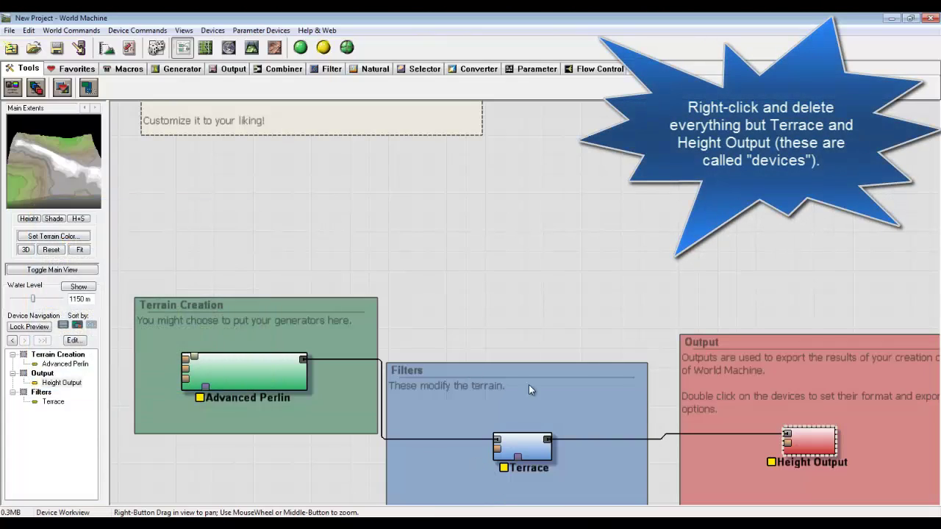
Delete the Advanced Perlin generator, the Terrain Creation group and the note box above it.
key(Delete)
click(504, 298)
click(353, 317)
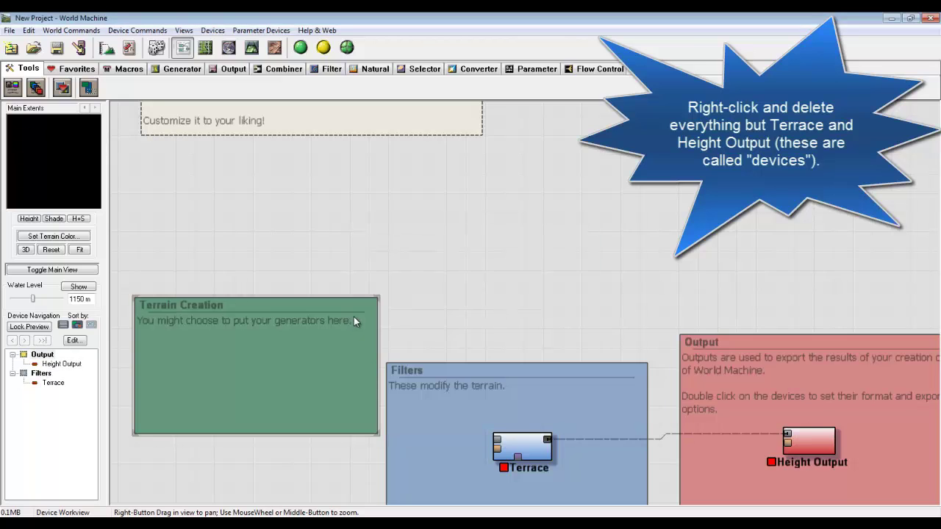
key(Delete)
click(439, 130)
key(Delete)
Clear the Filters and Output groups, and line up the Terrace and Height Output devices in one row.
drag(415, 369, 836, 487)
drag(817, 439, 822, 201)
drag(527, 241, 636, 235)
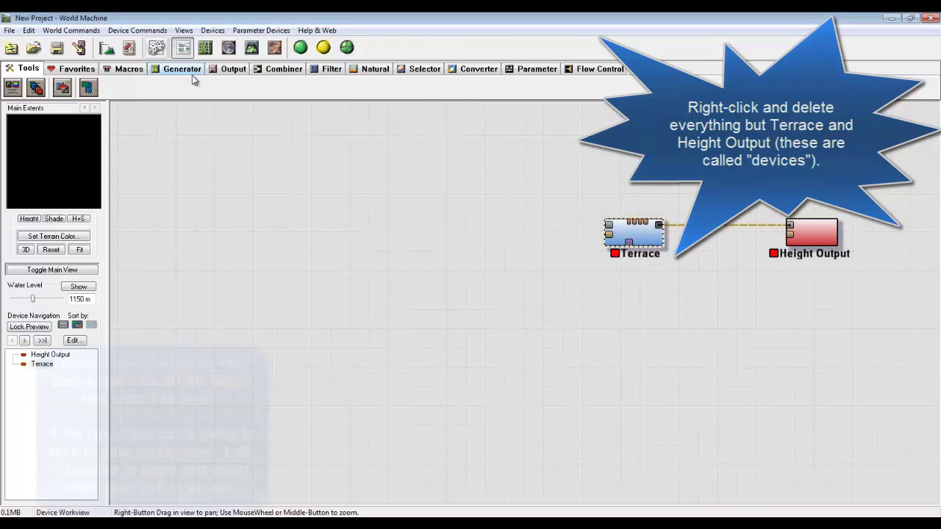
Place a File Input generator to the left of Terrace and connect its output to the Terrace input.
click(190, 70)
click(197, 88)
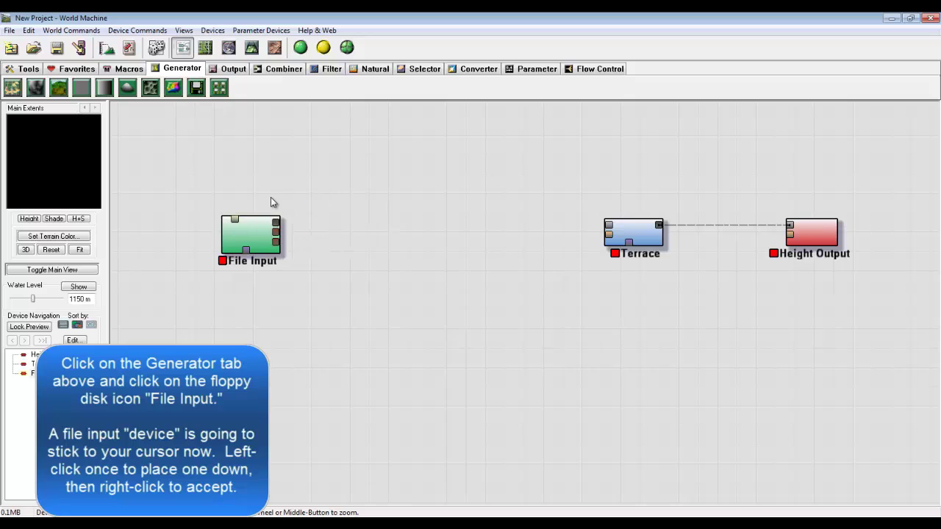
double_click(250, 238)
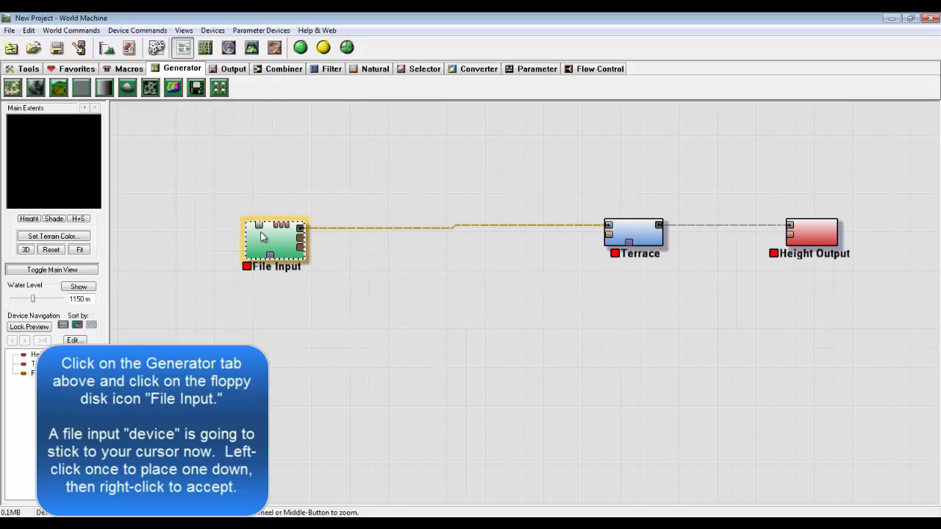
Load the saved heightmap PNG from CG MASTERS FOLDER into the File Input device and look at its terrain in 3D.
double_click(274, 243)
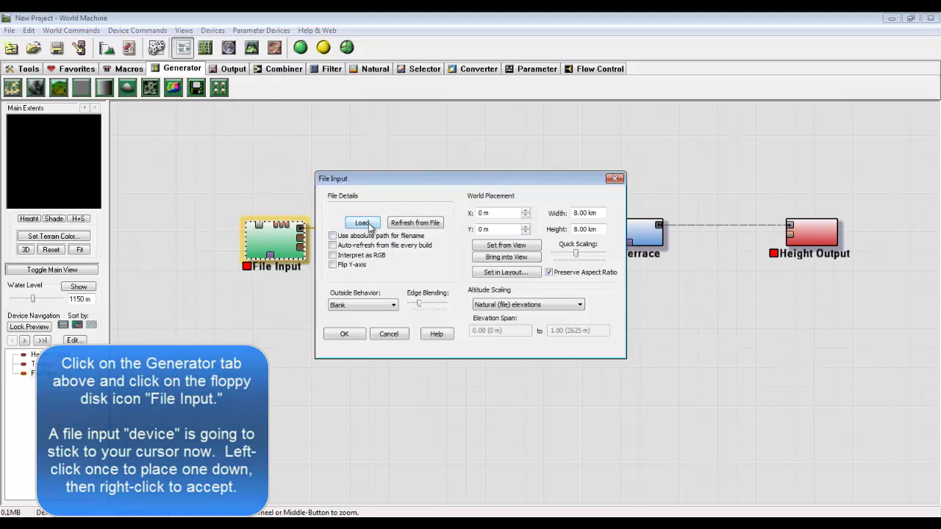
click(362, 223)
click(339, 229)
double_click(435, 312)
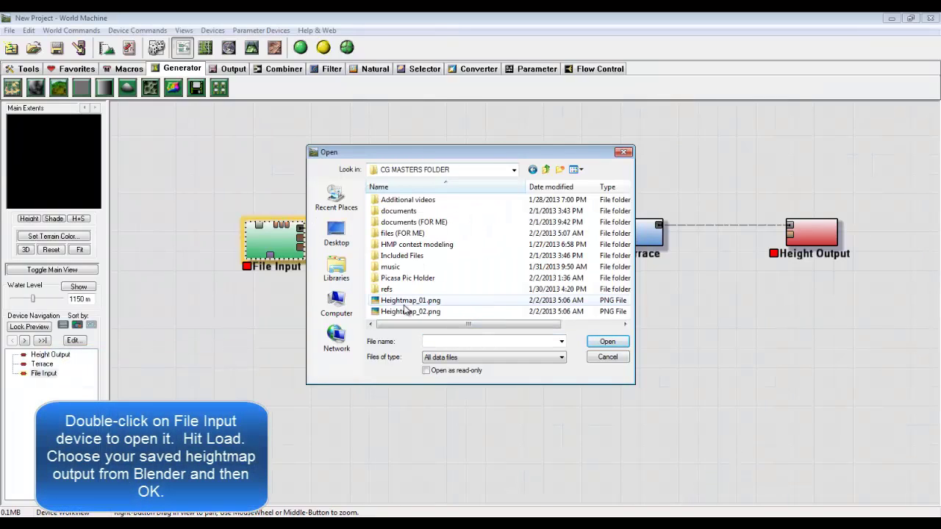
click(605, 344)
click(360, 335)
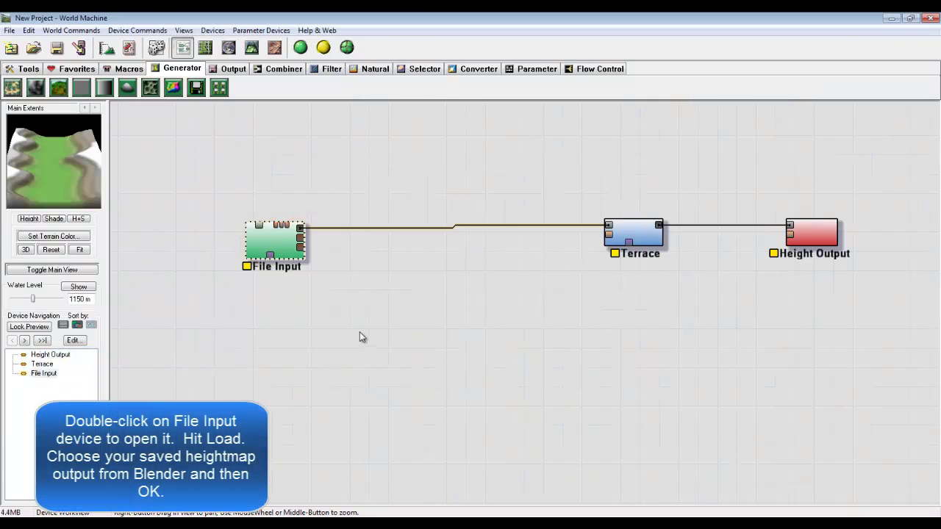
click(251, 48)
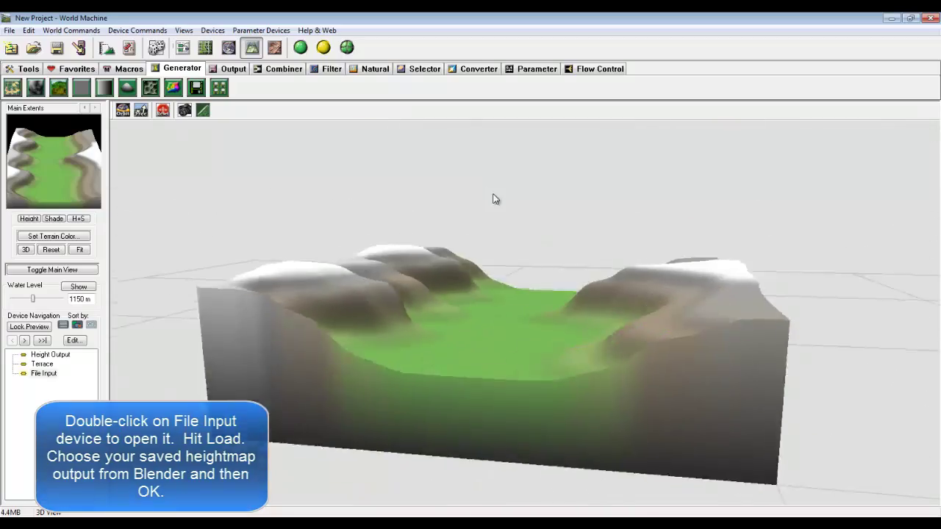
drag(495, 198, 357, 168)
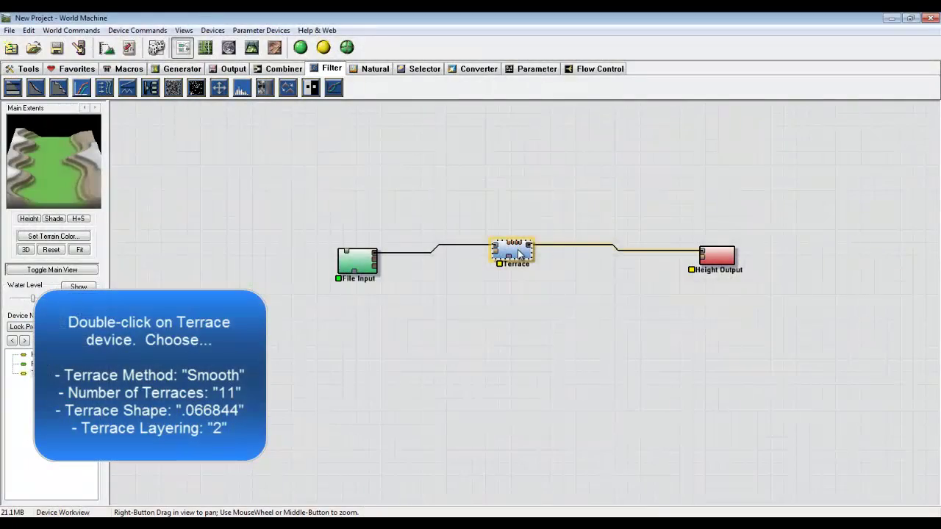
Set the Terrace device to the Smooth method with 11 terraces, shape 0.66844 and layering 2, and check it in 3D.
double_click(515, 252)
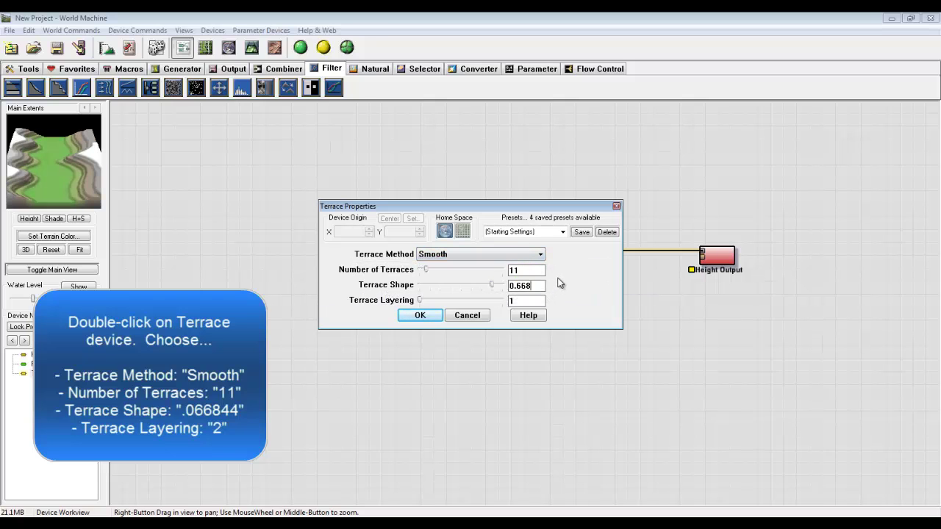
text(44)
drag(530, 300, 572, 298)
text(2)
click(431, 317)
click(250, 52)
click(183, 50)
Arrange File Input and Height Output closer to Terrace, and build the selected Height Output device.
drag(358, 260, 365, 247)
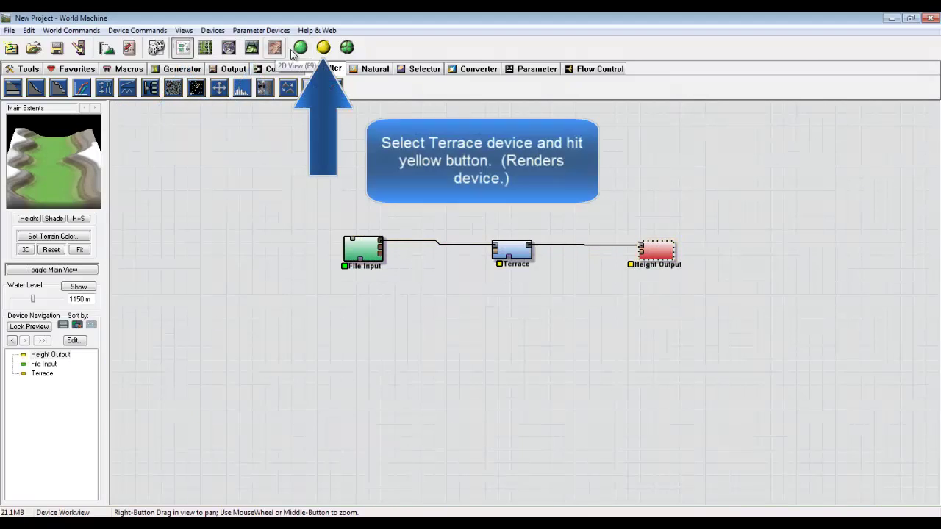
click(324, 48)
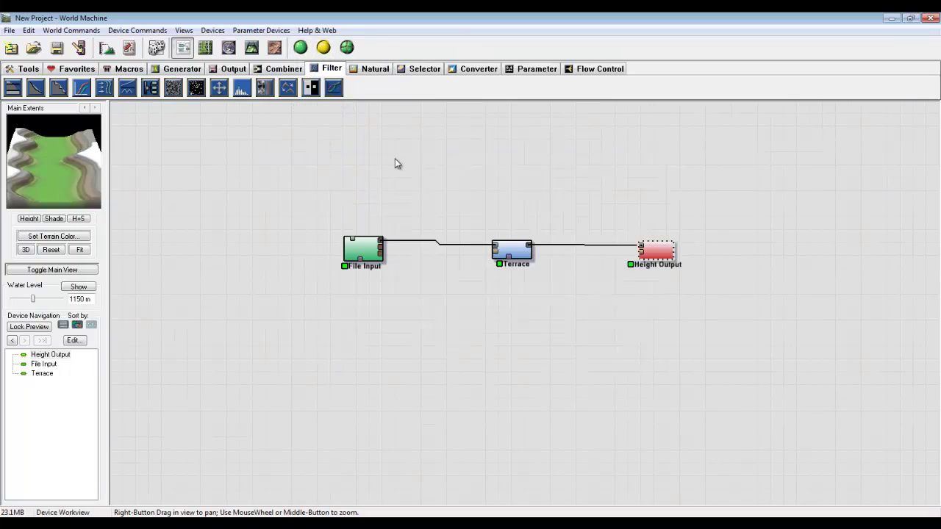
double_click(665, 249)
click(449, 368)
Examine the built Terrace device's terrain from different angles in 3D, and return to the device network.
click(513, 252)
click(252, 48)
drag(519, 273, 610, 305)
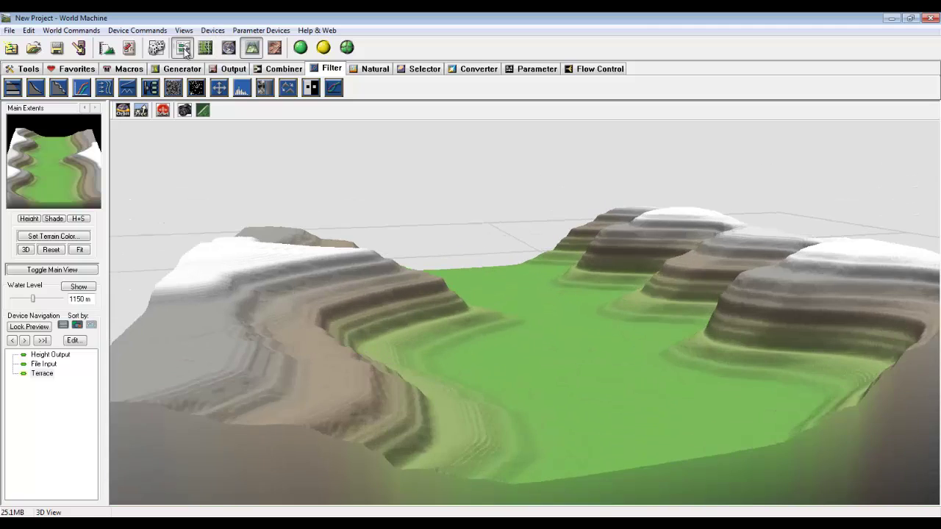
click(183, 47)
Turn off the +1 option in the project settings so the normal build resolution is 512 x 512.
click(106, 48)
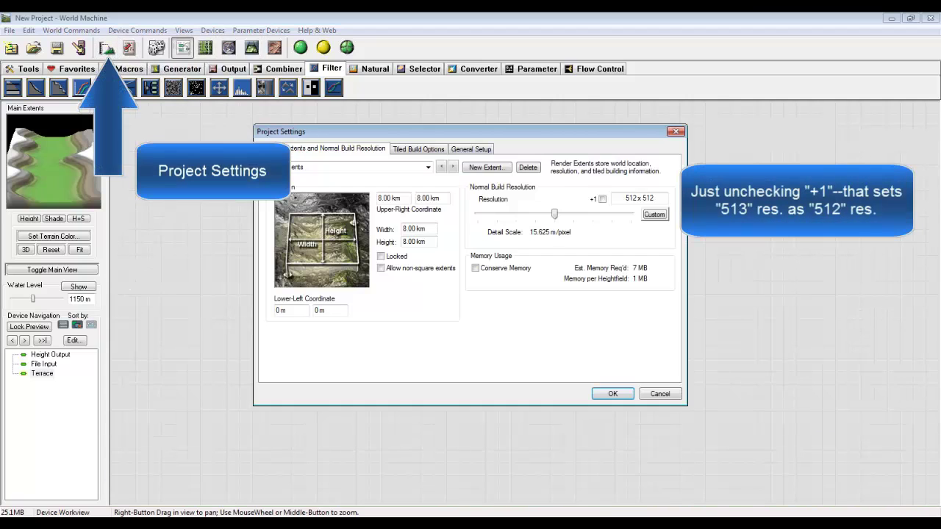
click(602, 200)
click(607, 392)
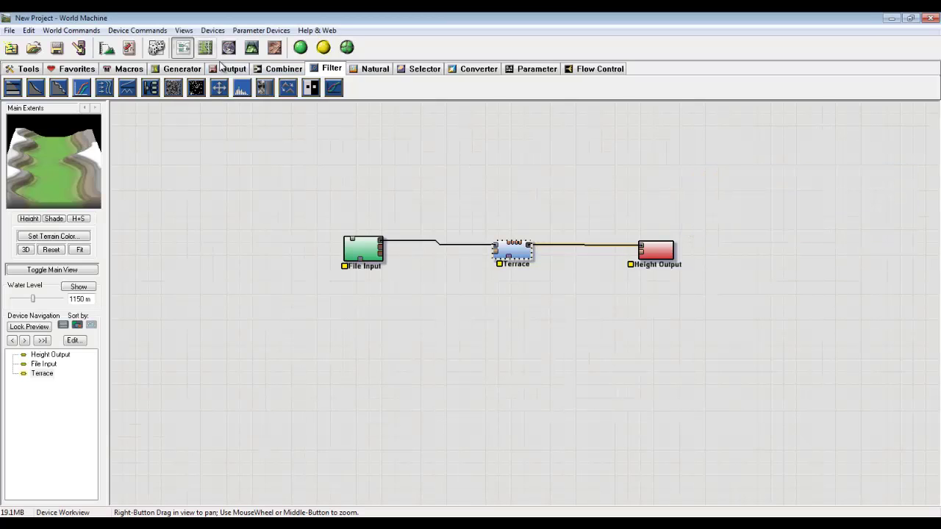
Insert another Terrace filter on the wire between File Input and the existing Terrace, and shift Height Output slightly away.
click(330, 69)
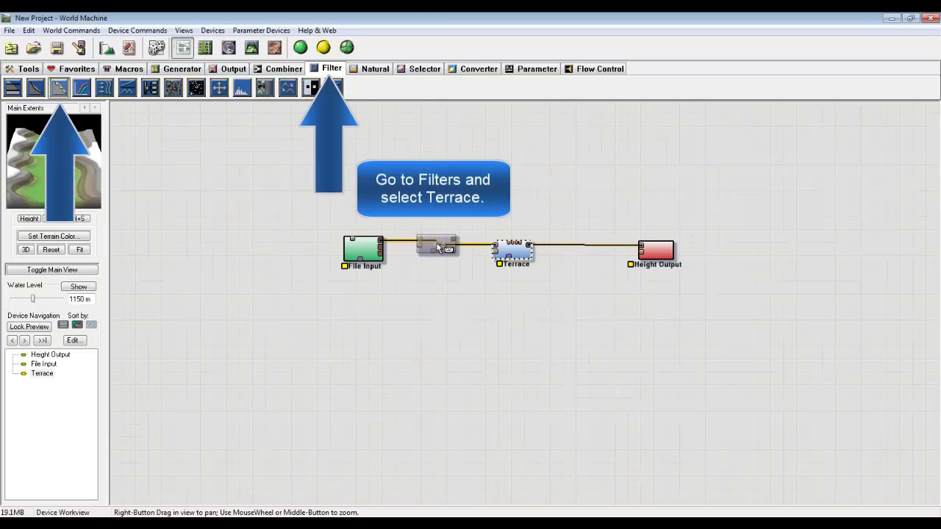
click(437, 247)
drag(652, 250, 662, 243)
Insert an Erosion device on the wire between the last Terrace and Height Output.
click(379, 70)
click(14, 88)
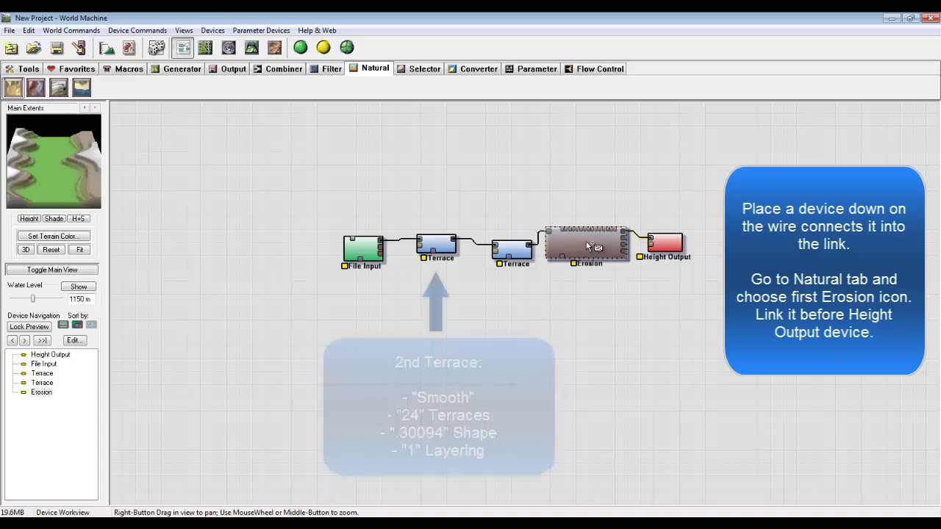
click(587, 247)
Set the newly added Terrace to the Smooth method with 24 terraces, shape 0.30094 and layering 1.
double_click(444, 248)
click(444, 255)
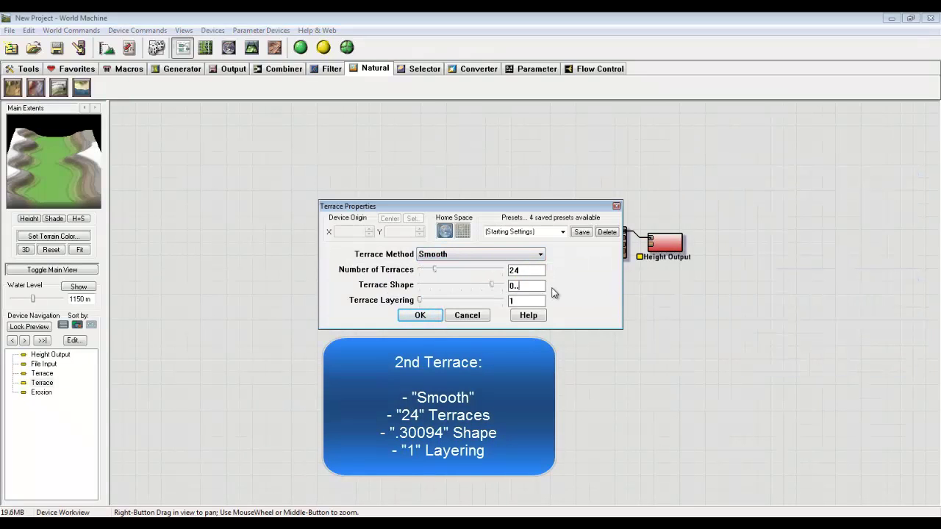
click(420, 316)
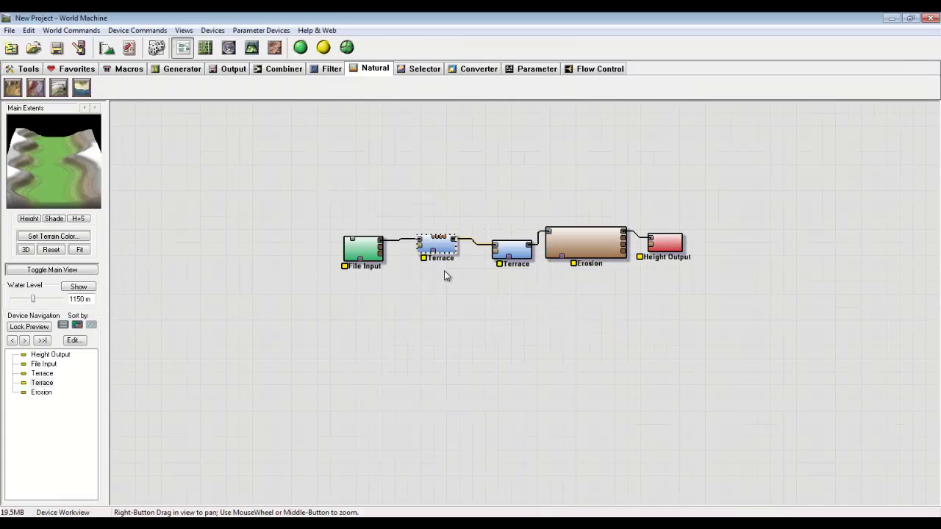
Compare the terrain of the two Terrace devices in 3D, and return to the device network.
click(253, 48)
mouse_move(528, 280)
mouse_down()
mouse_move(515, 295)
mouse_move(603, 278)
mouse_move(532, 278)
mouse_up()
click(183, 49)
click(253, 49)
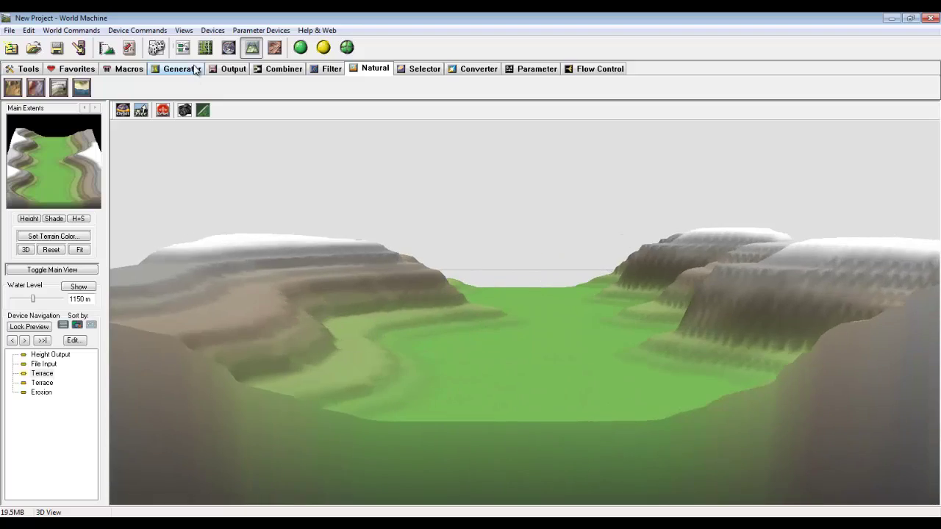
click(184, 51)
Apply the Good with Terraces preset to the Erosion device and view the eroded terrain in 3D.
double_click(553, 238)
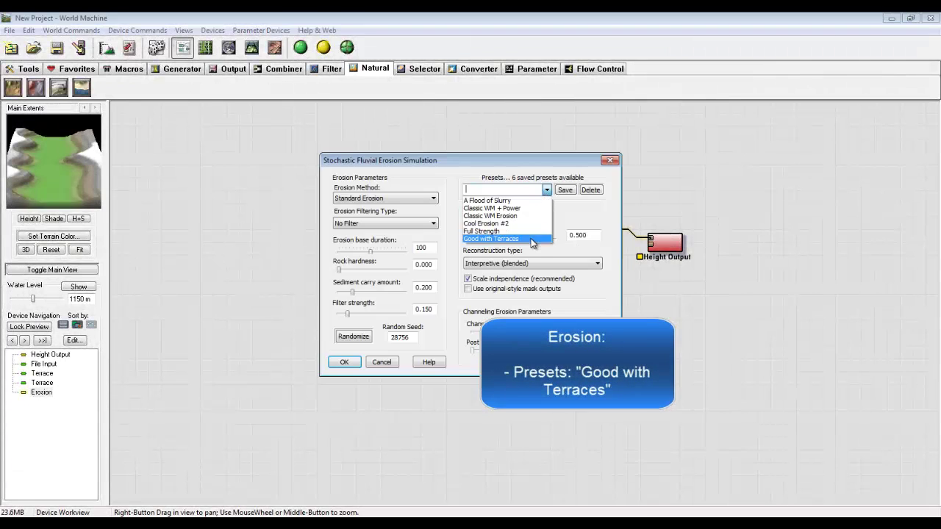
click(346, 362)
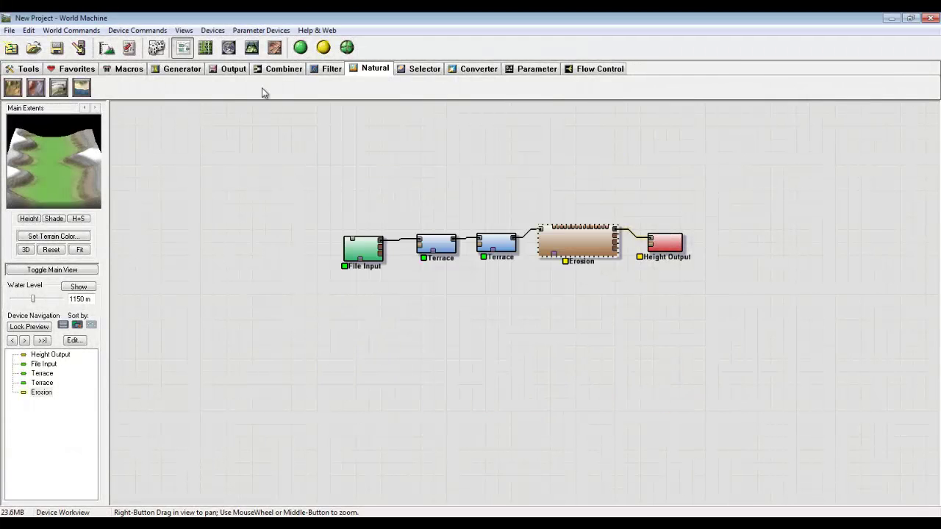
click(251, 49)
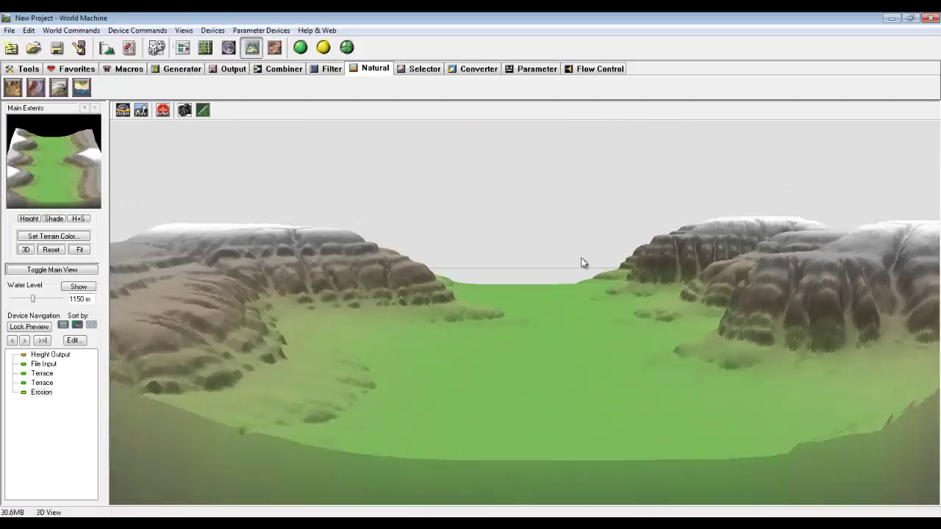
mouse_move(580, 262)
mouse_down()
mouse_move(611, 255)
mouse_move(566, 263)
mouse_up()
Examine the cliff shapes and rock layers in the canyon references mood board image.
click(417, 523)
drag(601, 289, 680, 370)
scroll(329, 233, down, 2)
scroll(328, 233, up, 3)
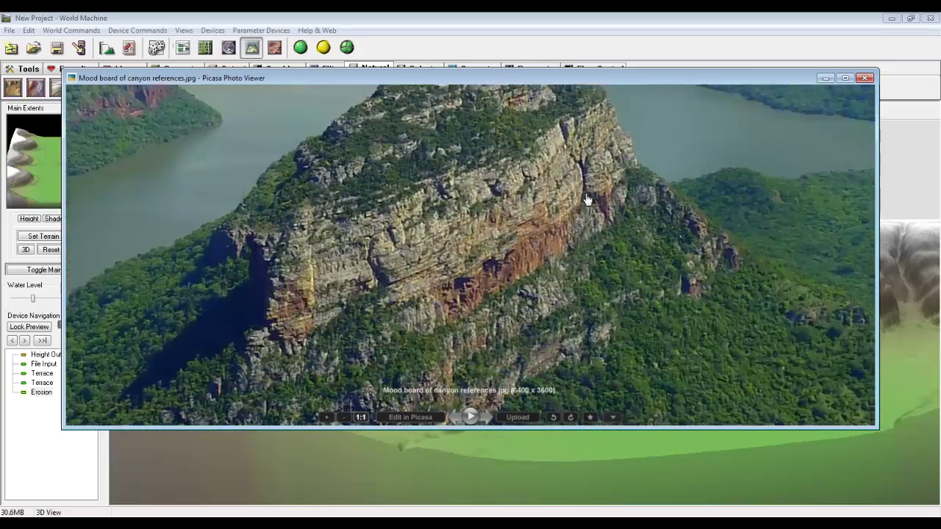
scroll(536, 304, down, 3)
scroll(311, 212, up, 2)
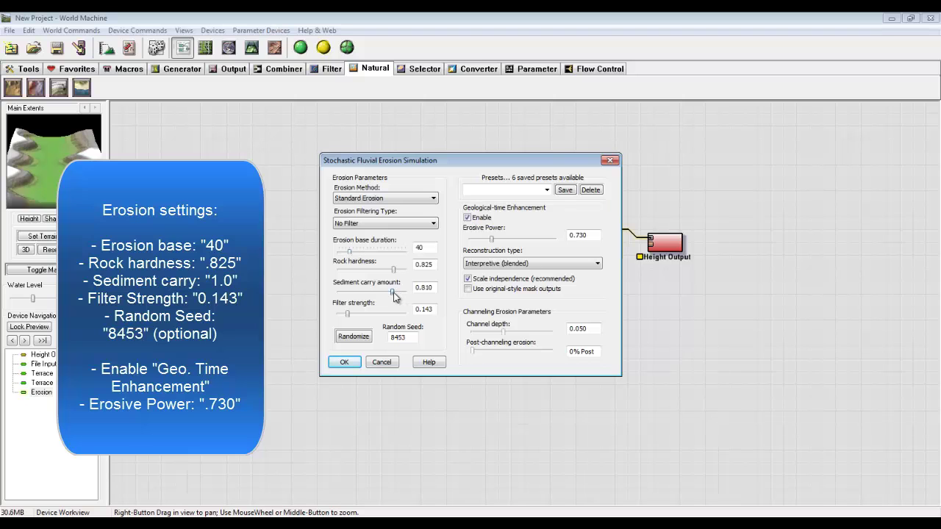
Set the Erosion device to duration 40, hardness 0.825, sediment carry 1.0, filter 0.143, seed 8453, geological-time power 0.730, and rebuild it for a 3D check.
click(374, 358)
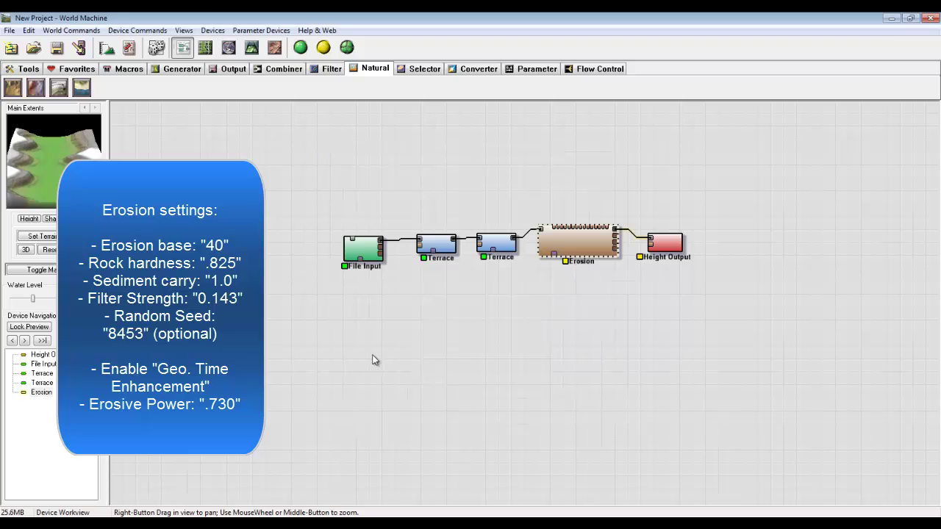
click(324, 47)
click(252, 49)
drag(579, 307, 416, 314)
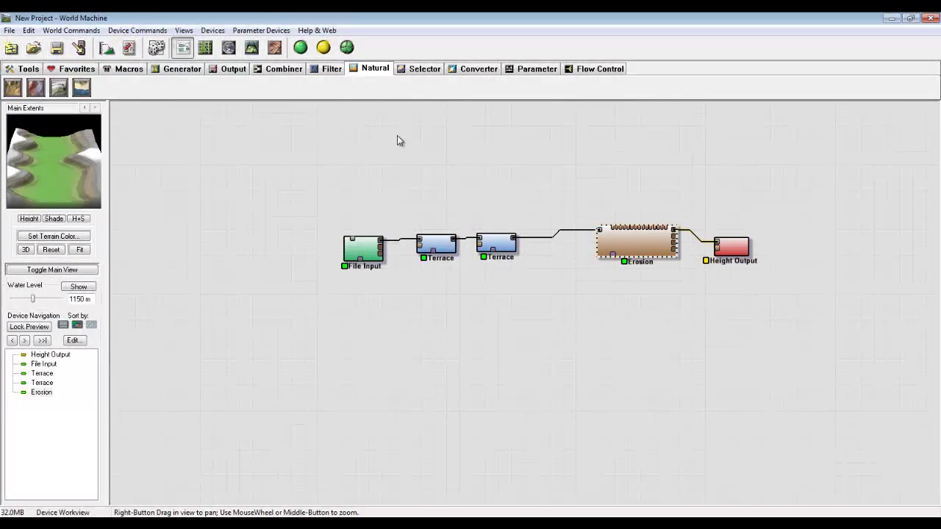
Insert a Blur filter between the last Terrace and Erosion, set it to Gaussian, and build it.
click(331, 68)
drag(265, 88, 263, 115)
drag(548, 214, 550, 234)
double_click(551, 239)
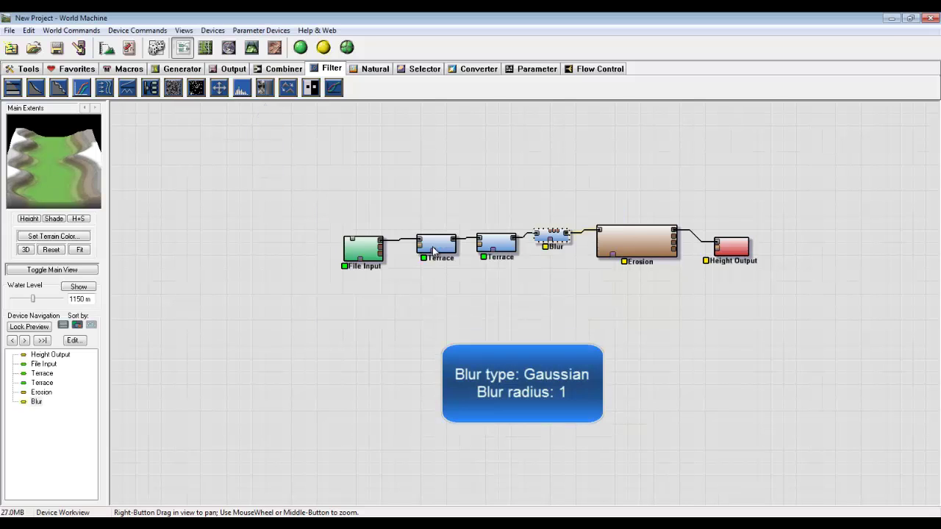
click(252, 48)
click(323, 48)
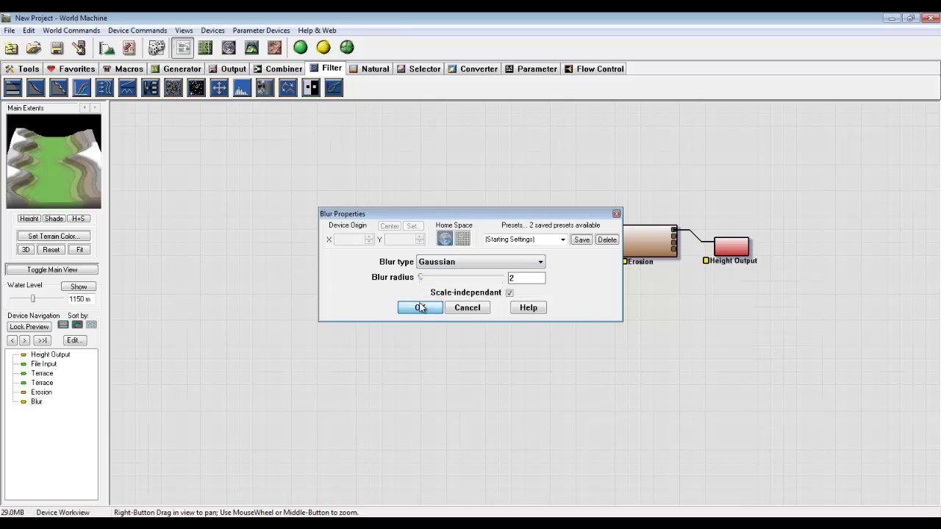
Set the Blur device's radius to 2 and check the smoothed terraces in 3D.
click(420, 307)
click(251, 48)
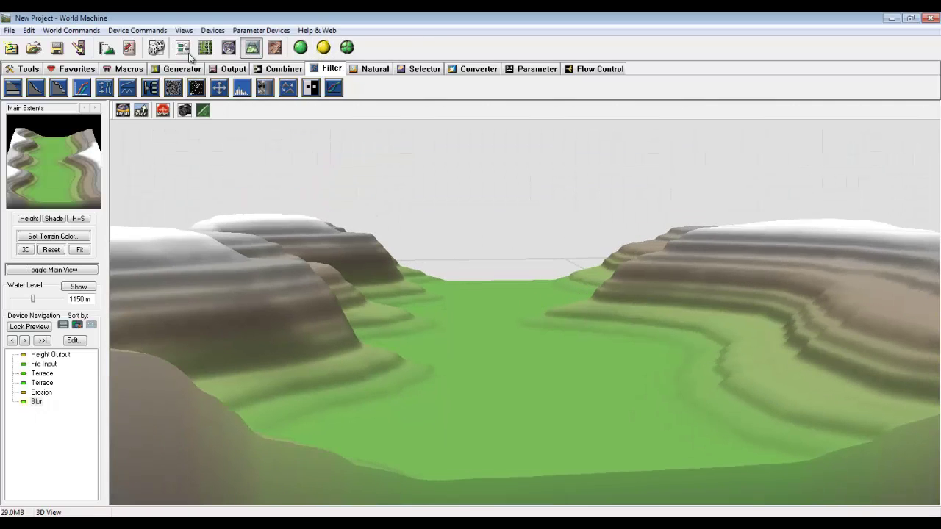
click(183, 47)
Review the Erosion device's settings, rebuild it on the blurred terrain, and inspect the canyon walls in 3D.
double_click(650, 243)
click(351, 367)
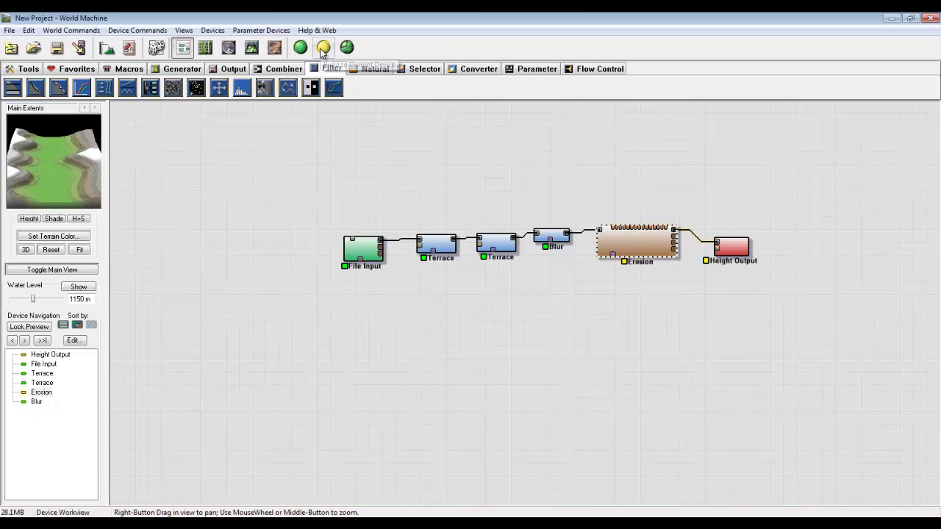
click(251, 48)
drag(690, 362, 389, 283)
Compare the eroded terrain with the photos in the canyon references mood board.
key(alt+Tab)
scroll(531, 274, up, 5)
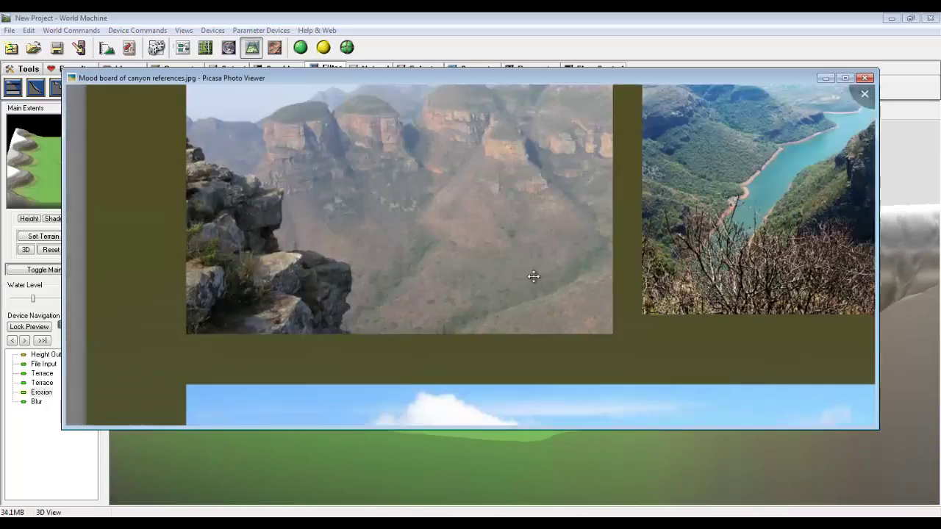
scroll(421, 316, down, 5)
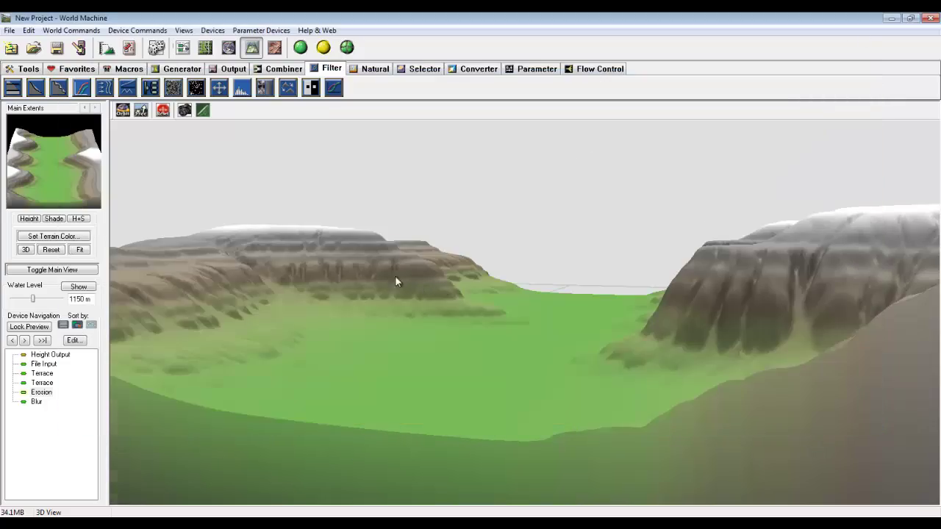
Add a Mesh Output device below the Height Output and wire it to the Erosion device's primary output.
drag(395, 276, 440, 272)
click(183, 49)
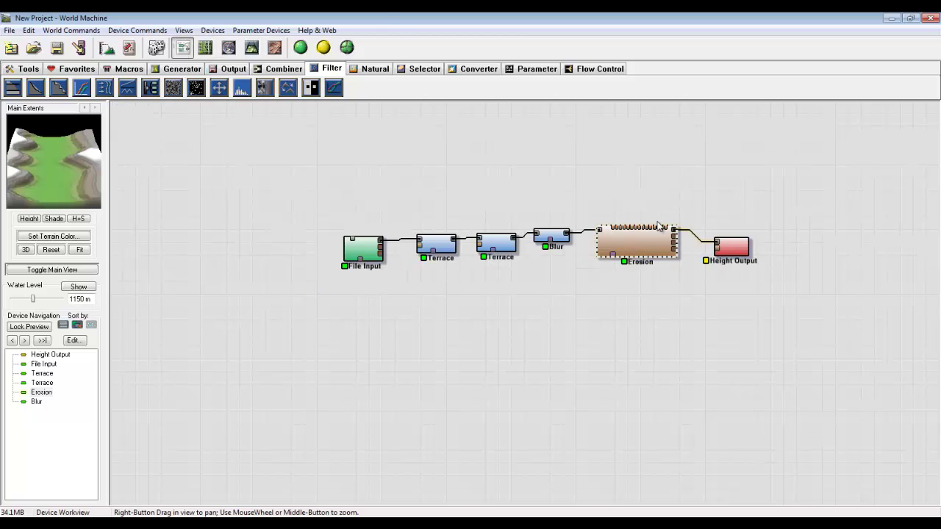
drag(750, 225, 753, 208)
click(229, 69)
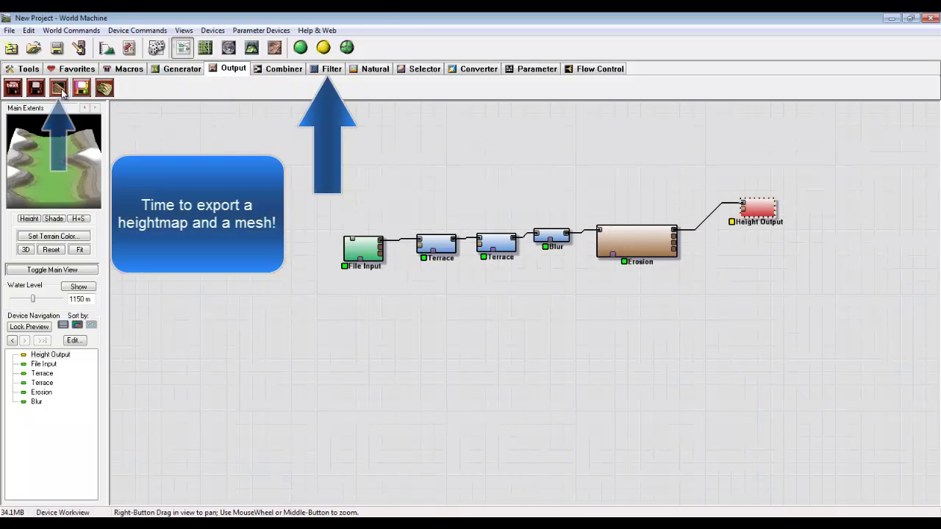
click(59, 88)
click(757, 263)
click(671, 247)
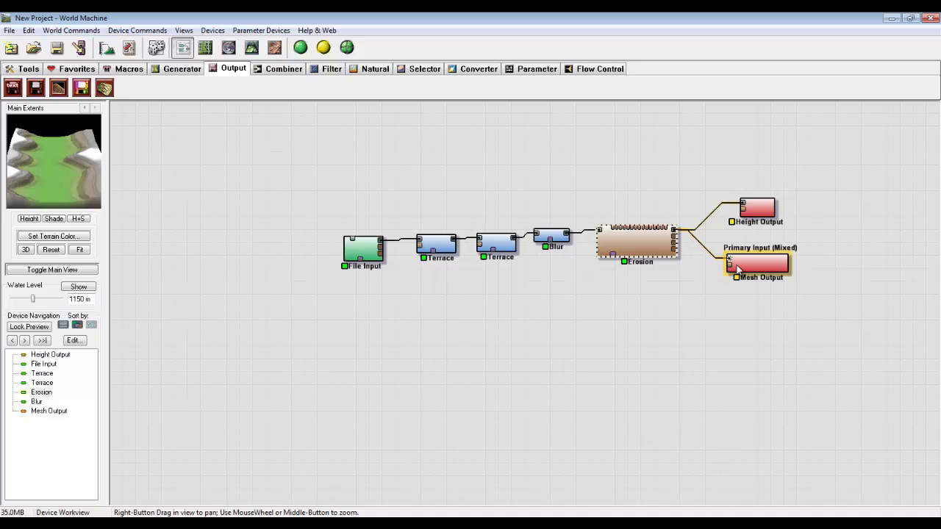
drag(756, 270, 757, 253)
Leave the Height Output settings unchanged and save the project as WM2 mesh to Blender.tmd in the CG MASTERS FOLDER.
double_click(754, 206)
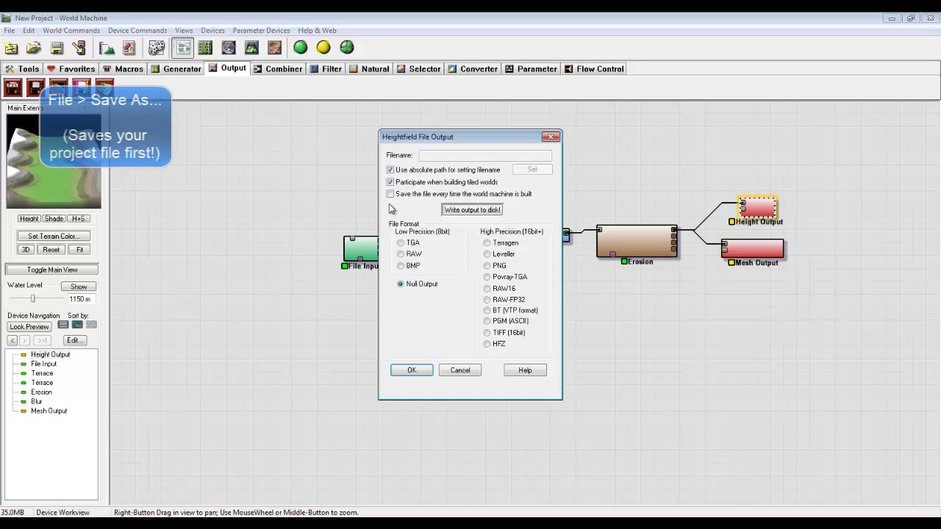
click(447, 370)
click(10, 31)
click(29, 110)
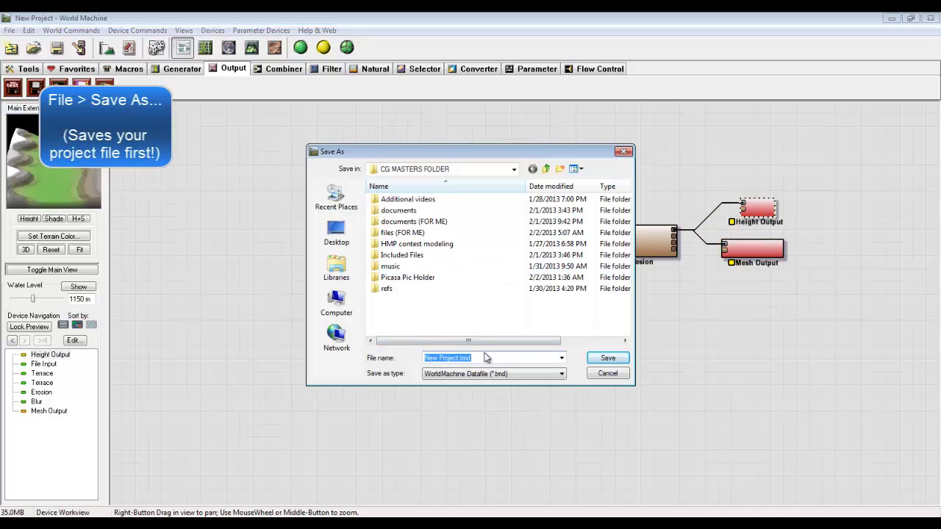
text(WM2 mesh)
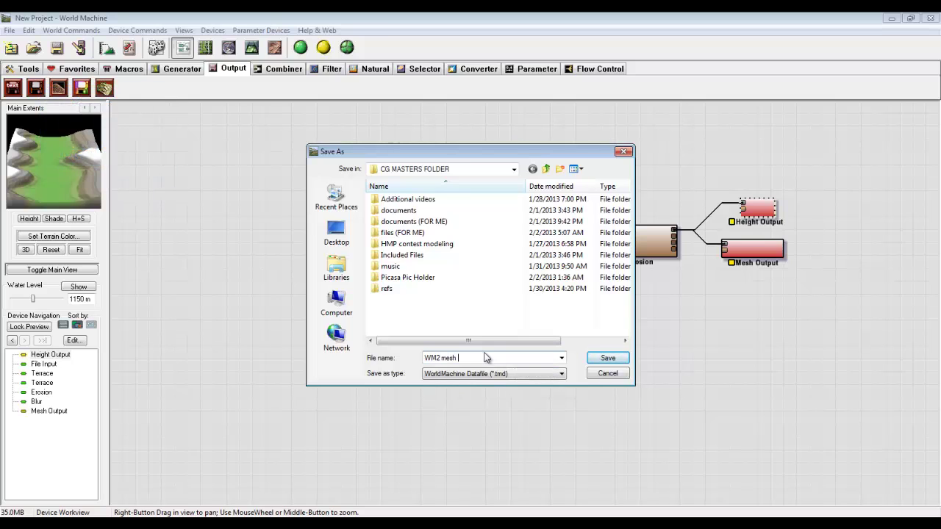
text(to)
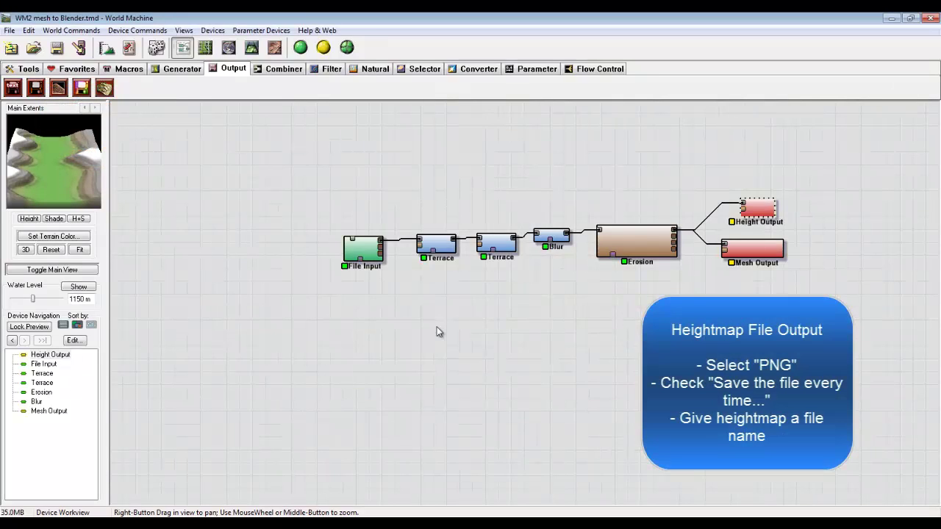
Set the Height Output to PNG format and name its file WM2 mesh to Blender with a height suffix.
double_click(754, 209)
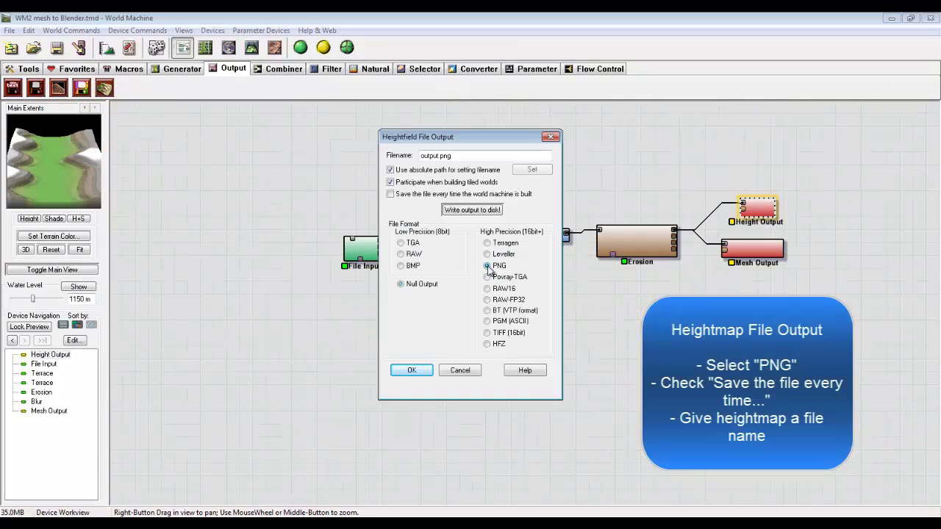
click(524, 172)
text(WM)
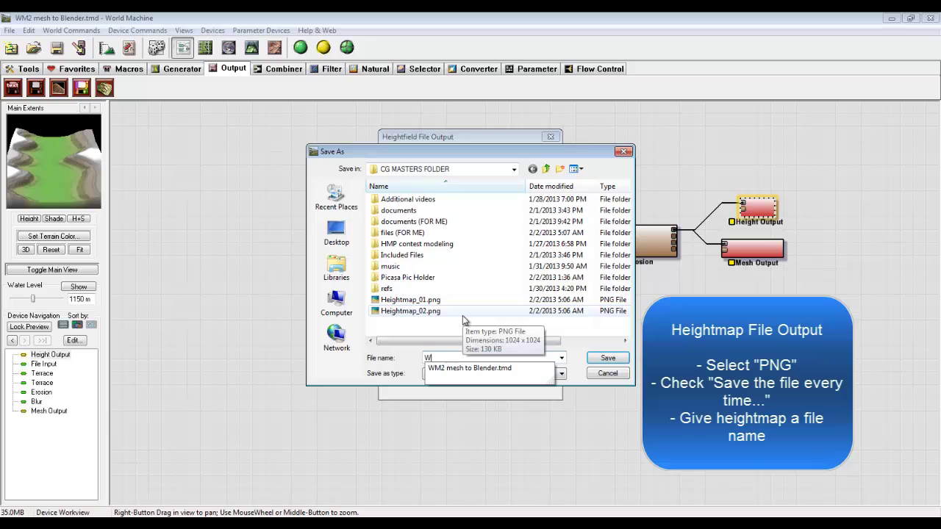
key(Down)
key(shift+Left)
key(shift+Left)
key(shift+Left)
key(shift+Left)
key(BackSpace)
key(BackSpace)
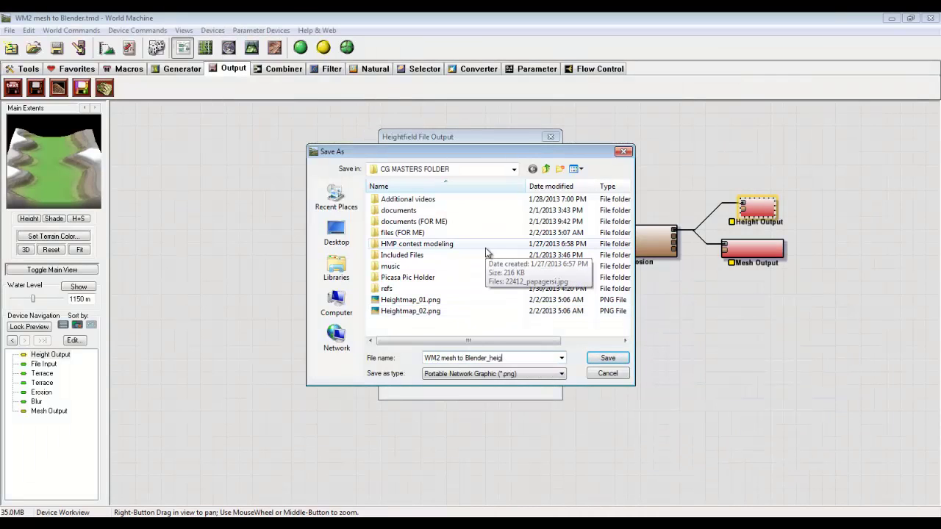
key(Return)
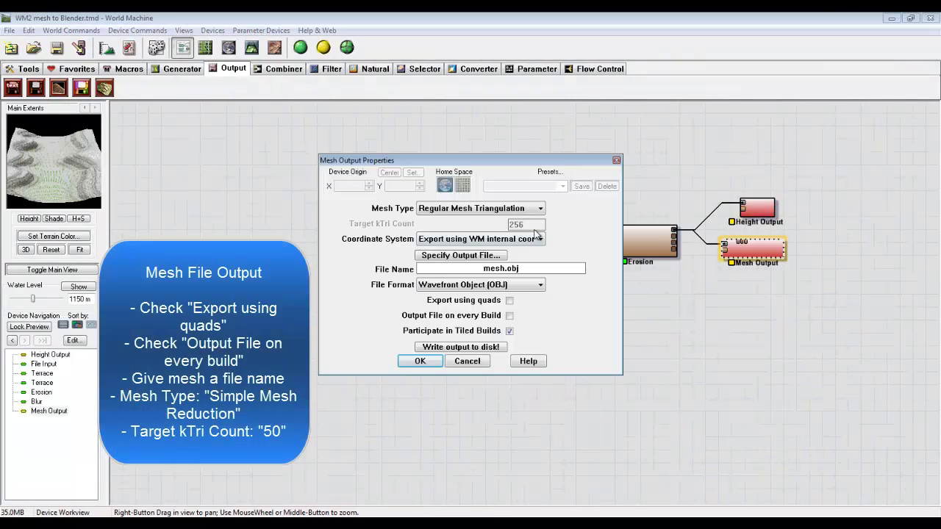
Set the Mesh Output to write the quad OBJ file WM2 mesh to Blender_mesh on every build.
click(470, 255)
text(WM2 mesh to Blender_mesh)
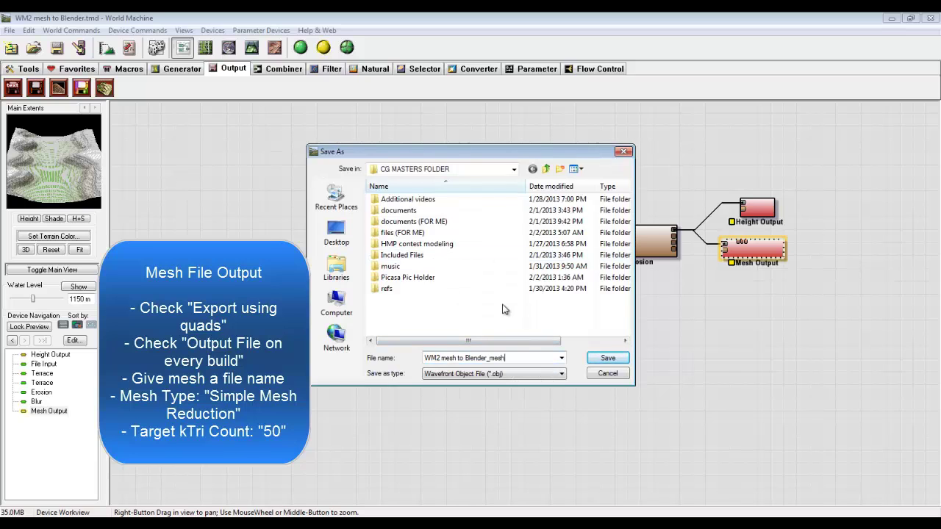
key(Return)
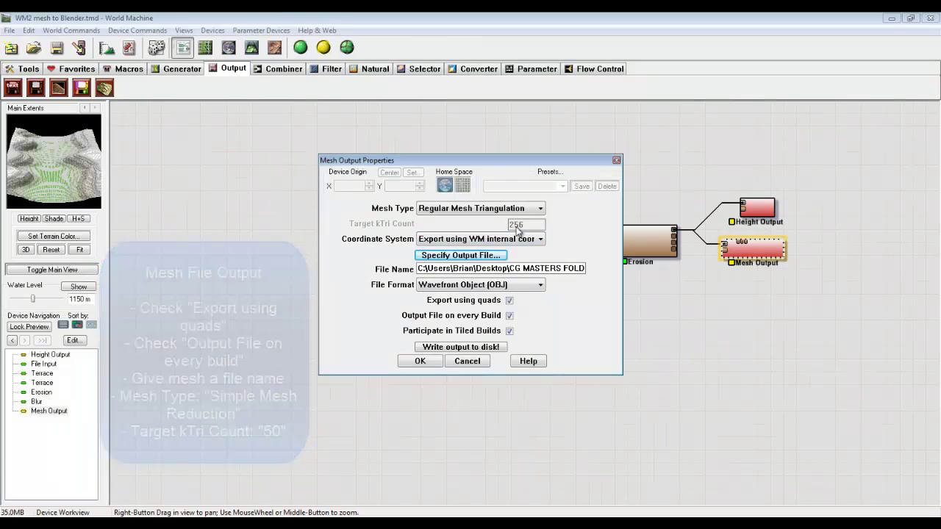
click(423, 360)
Preview the output mesh in 3D and go through the Mesh Output's mesh type options.
click(251, 50)
drag(286, 242, 566, 325)
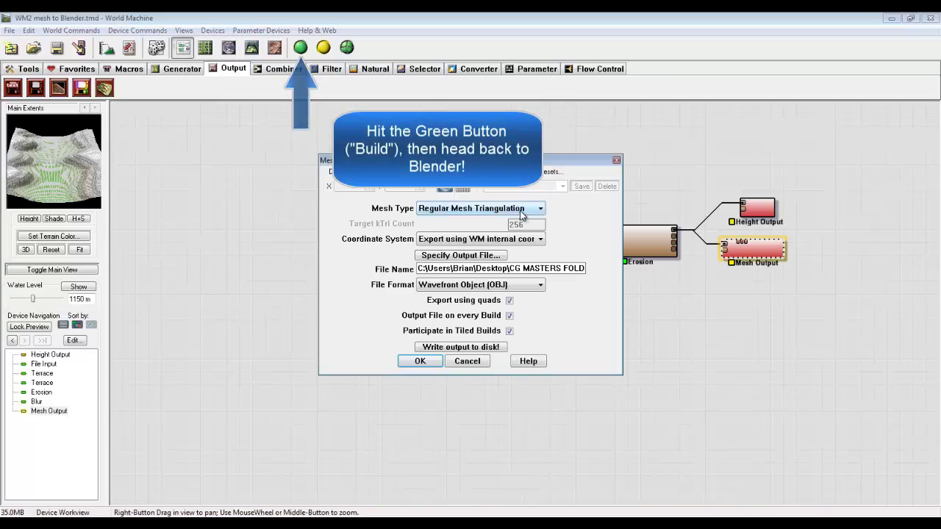
click(520, 209)
click(478, 229)
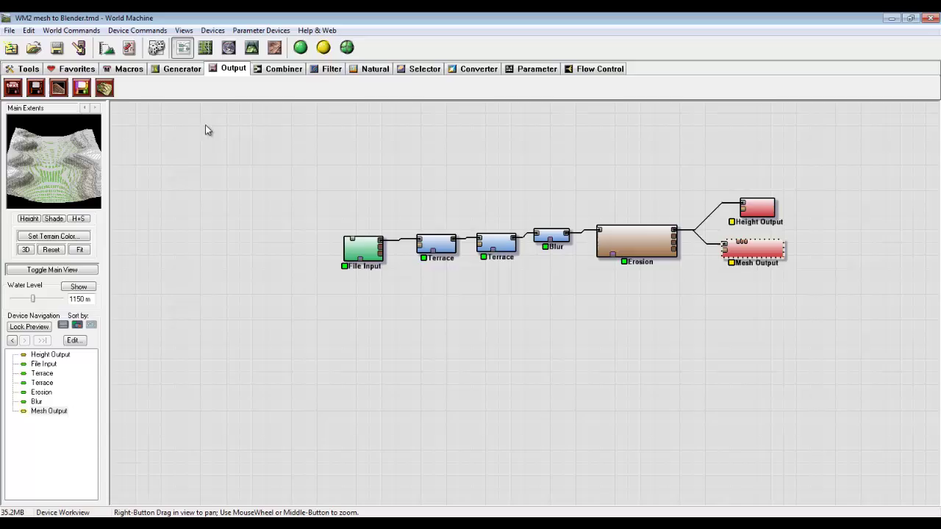
Inspect the output mesh from a higher angle in 3D and build the world to write the output files.
click(251, 47)
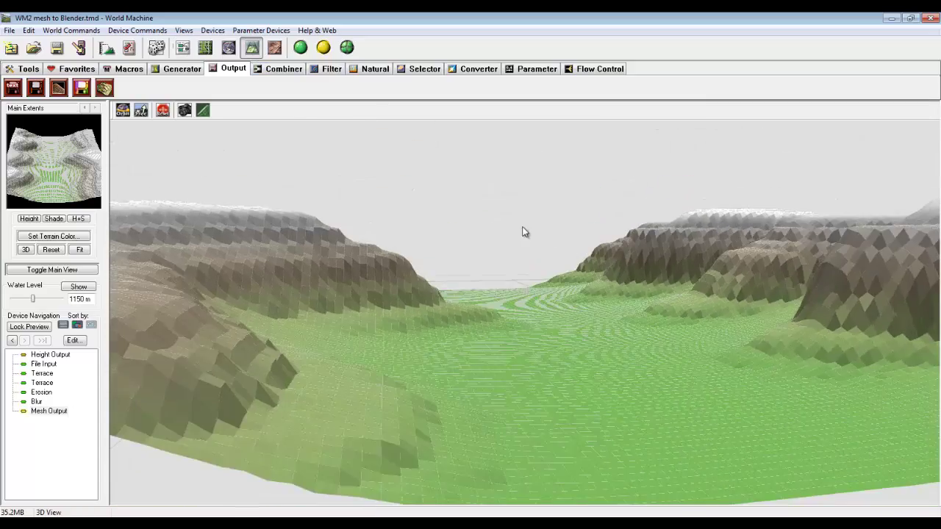
drag(523, 227, 520, 263)
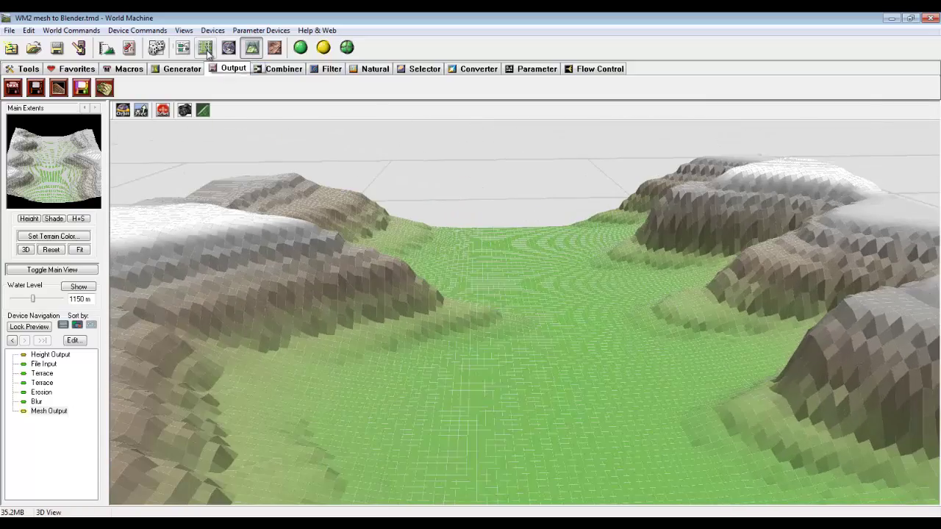
click(183, 49)
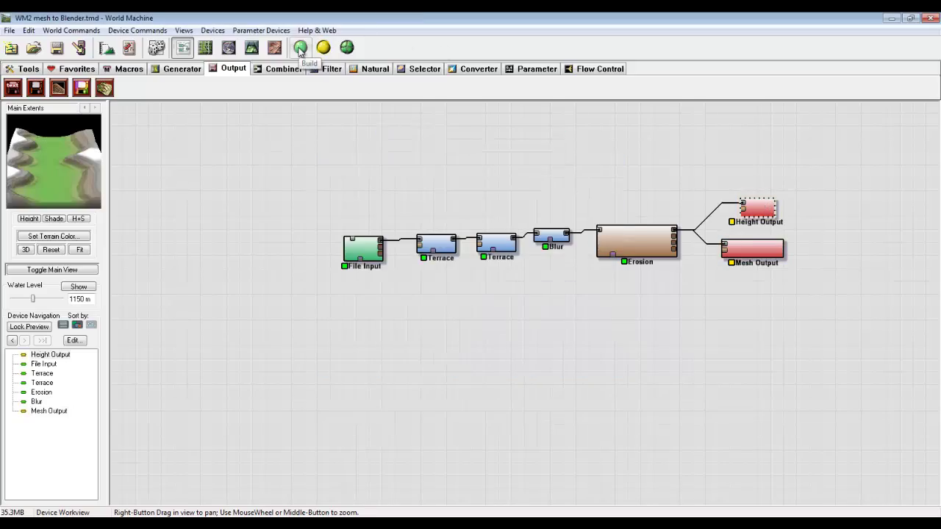
click(299, 49)
click(739, 249)
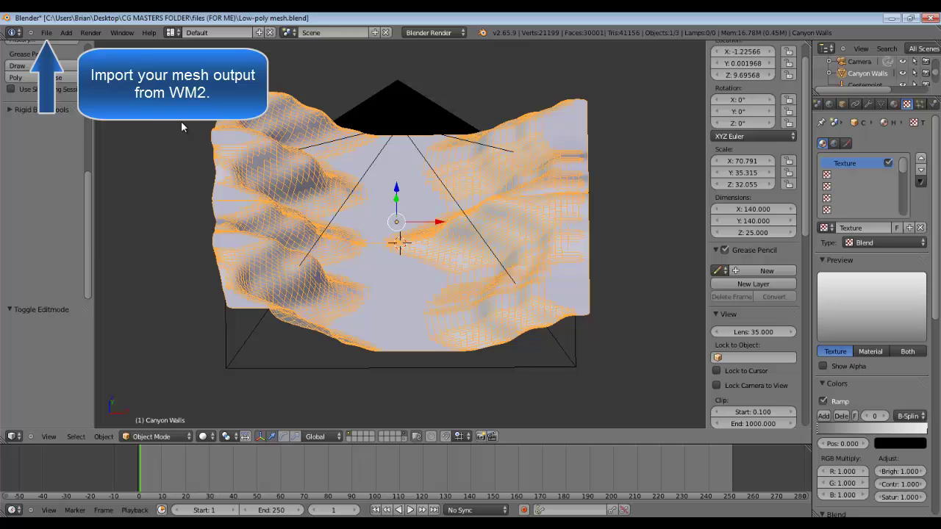
In Blender, import WM2 mesh to Blender_mesh.obj from the CG MASTERS FOLDER as a Wavefront OBJ.
click(47, 32)
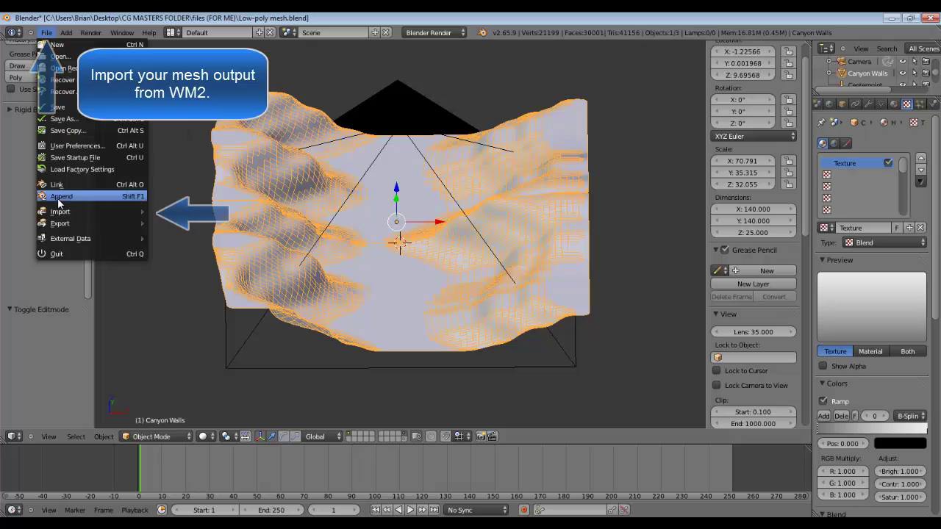
click(46, 33)
mouse_move(61, 213)
click(185, 282)
click(163, 91)
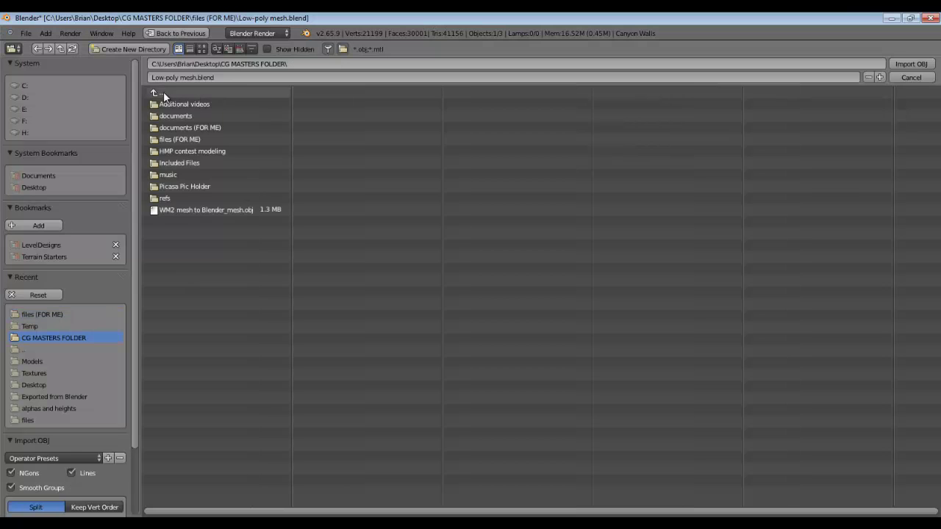
click(180, 210)
click(909, 65)
Move the old Canyon Walls mesh to the second layer.
right_click(536, 220)
key(m)
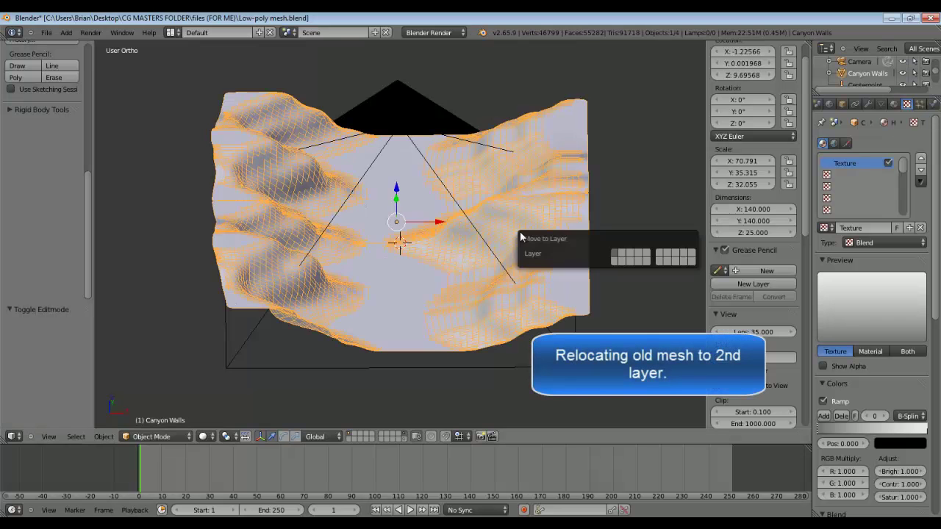
click(625, 256)
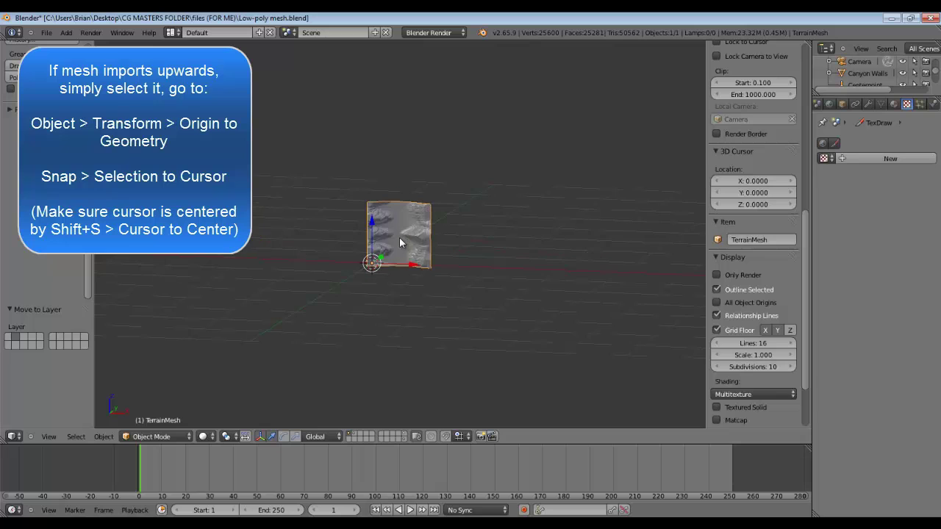
Set the imported TerrainMesh's origin to its geometry and snap the mesh to the 3D cursor.
click(103, 437)
mouse_move(125, 384)
click(252, 335)
click(104, 437)
mouse_move(192, 338)
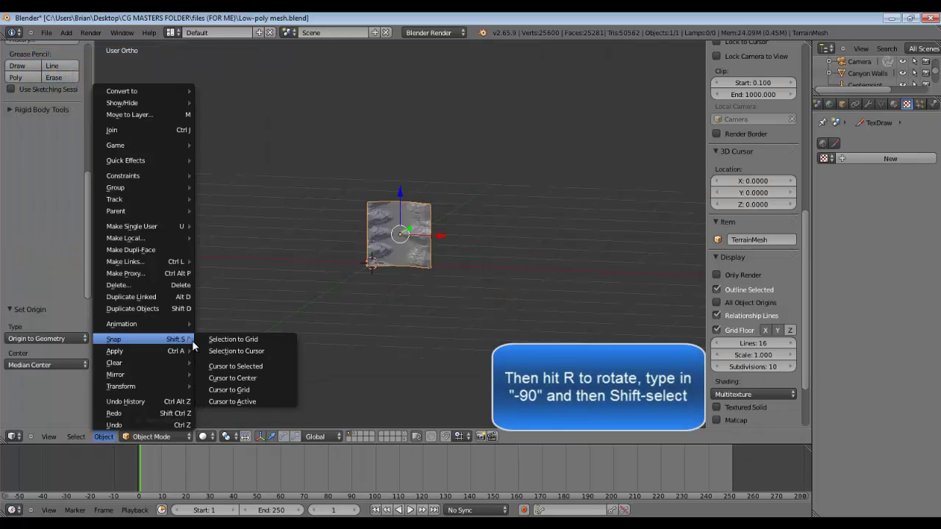
click(247, 349)
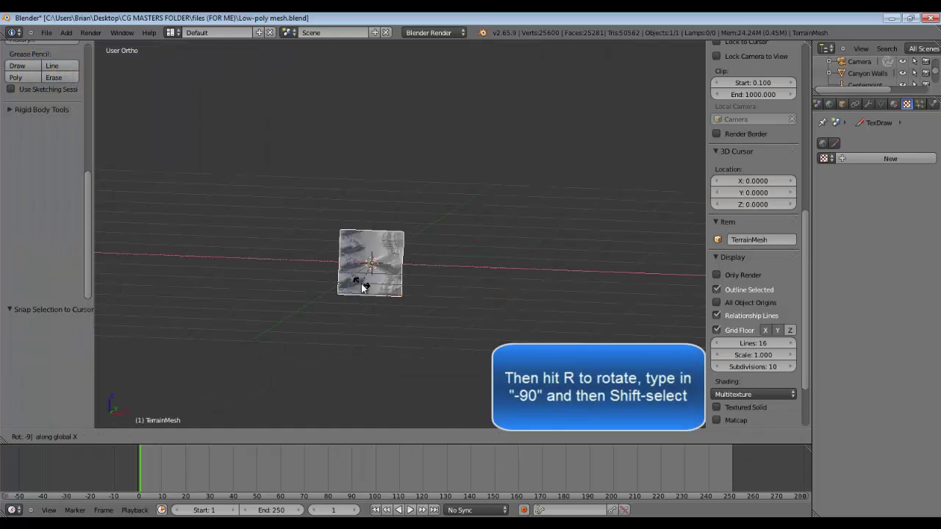
Rotate the imported TerrainMesh by -90° about the X axis so it lies flat.
text(0)
key(Return)
scroll(366, 273, up, 3)
key(KP_Decimal)
middle_drag(366, 275, 348, 312)
scroll(347, 311, down, 2)
scroll(354, 297, down, 3)
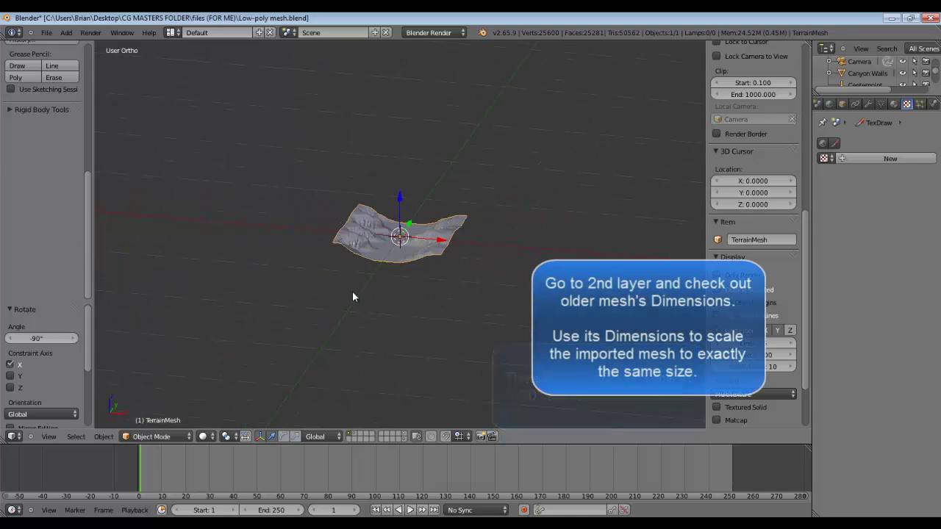
Look up the old Canyon Walls mesh's dimensions on the second layer and return to the first layer.
click(354, 434)
scroll(355, 303, down, 12)
right_click(356, 302)
drag(804, 232, 801, 173)
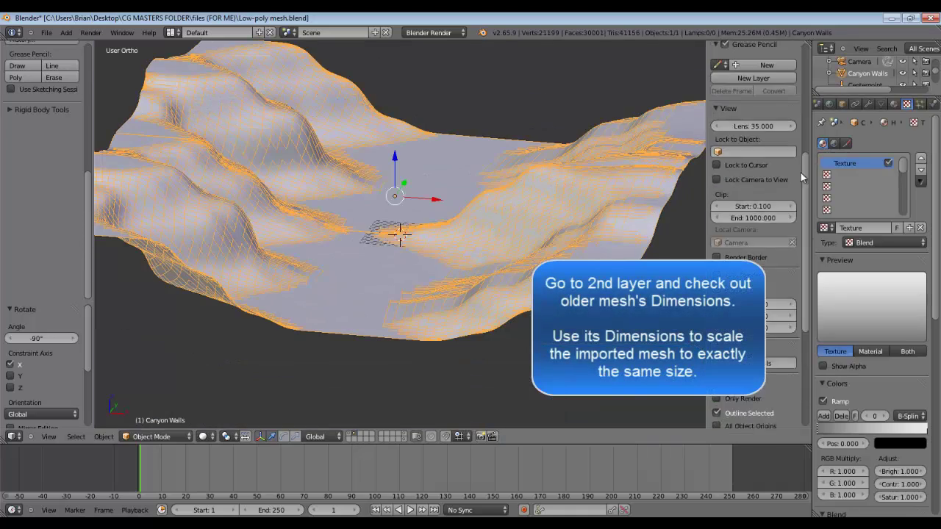
scroll(803, 177, up, 3)
click(353, 434)
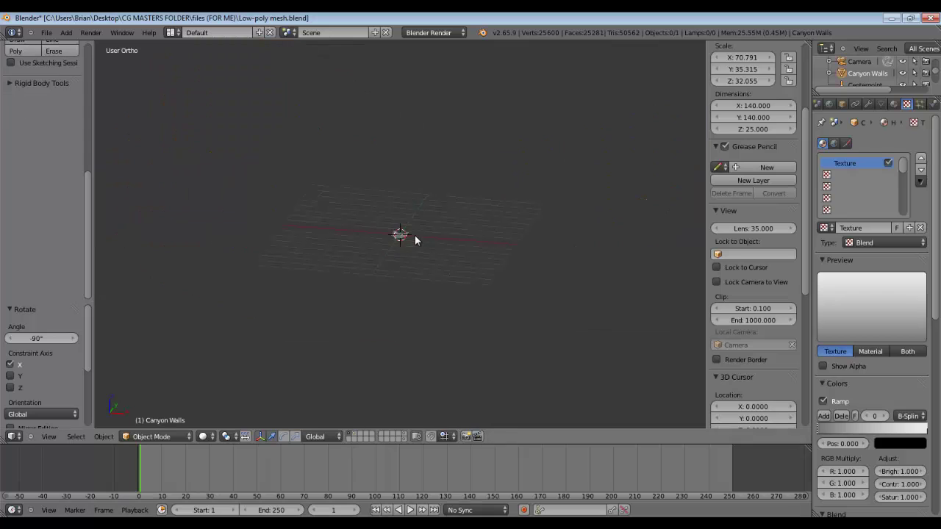
Set the TerrainMesh's dimensions to X 140, Y 140 and Z 25.
right_click(415, 240)
scroll(770, 214, up, 6)
key(Tab)
text(140)
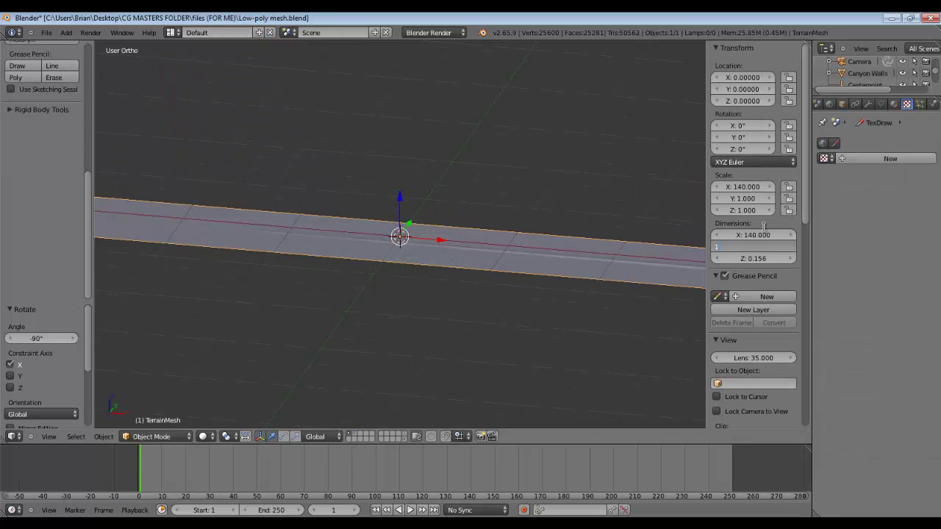
key(Tab)
scroll(513, 309, down, 15)
middle_drag(325, 215, 390, 235)
Snap the old Canyon Walls mesh on the second layer to the 3D cursor at the world origin.
click(355, 435)
key(2)
key(1)
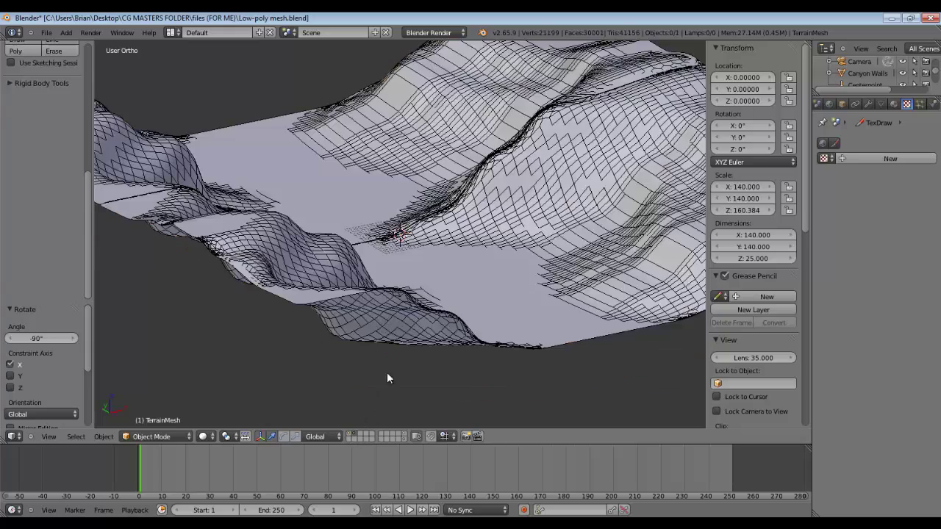
right_click(384, 323)
click(103, 437)
mouse_move(147, 339)
click(264, 352)
Show both layers together to compare the old and imported canyon meshes, and return to the imported one alone.
shift+click(357, 437)
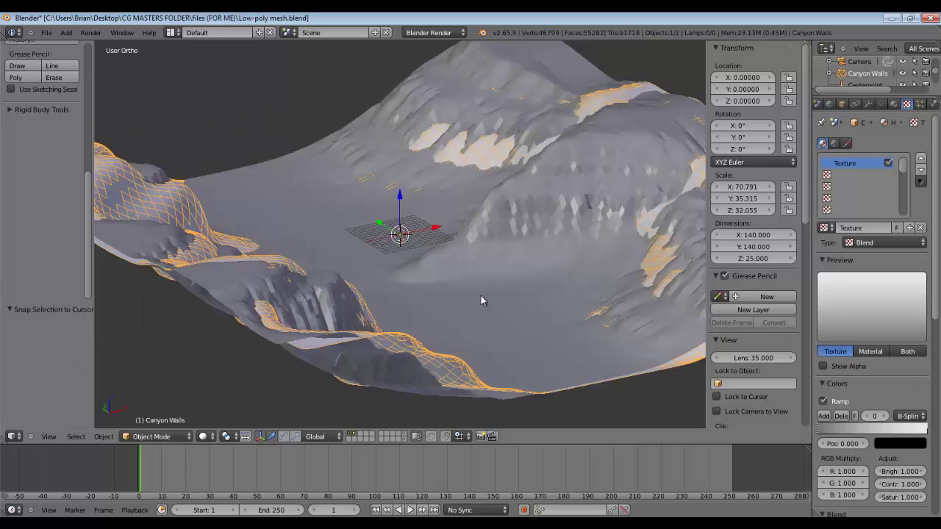
middle_drag(481, 296, 155, 304)
click(355, 435)
Apply smooth shading to the imported TerrainMesh and rename it Canyon Walls_new.
scroll(69, 158, up, 13)
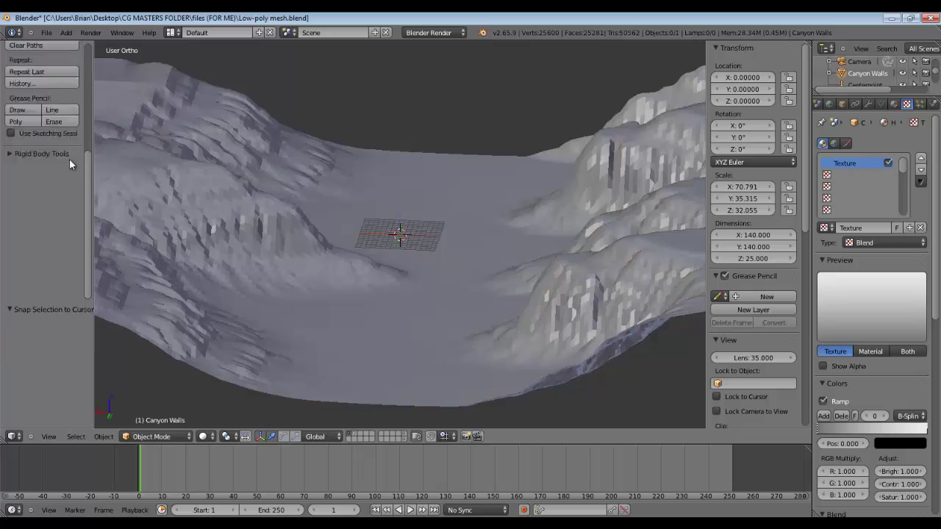
right_click(140, 213)
click(26, 192)
middle_drag(382, 189, 413, 205)
key(Tab)
scroll(410, 186, up, 2)
key(Tab)
click(149, 436)
scroll(753, 221, down, 10)
click(757, 289)
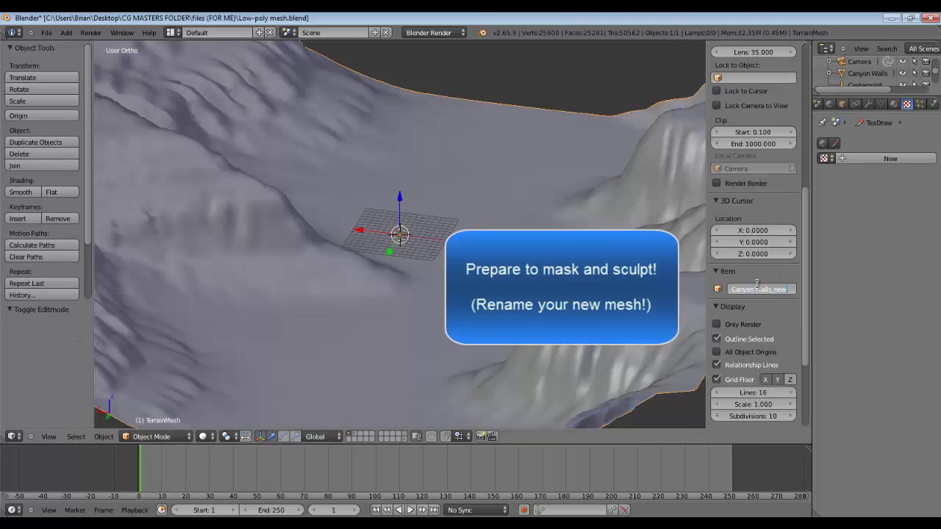
Create a new material on Canyon Walls_new and assign that same Untitled material to the old Canyon Walls mesh on the second layer.
click(894, 103)
click(842, 182)
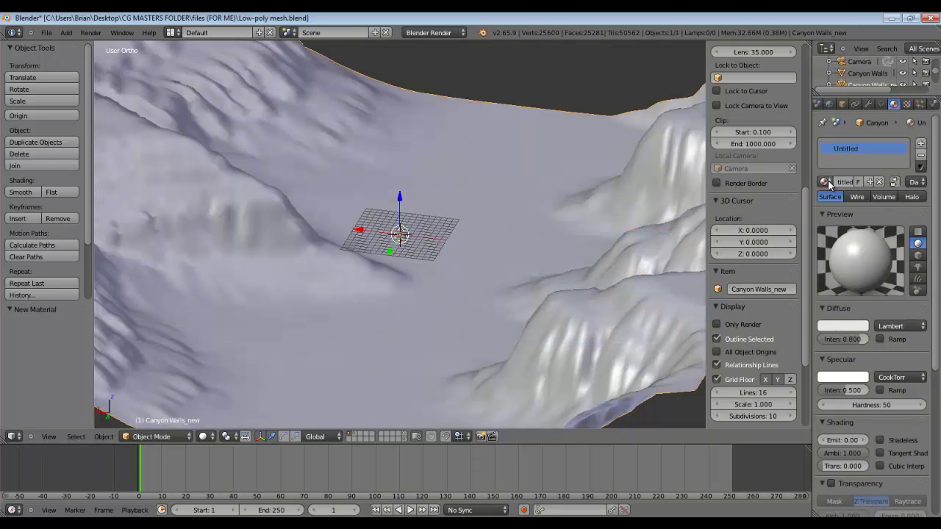
click(828, 183)
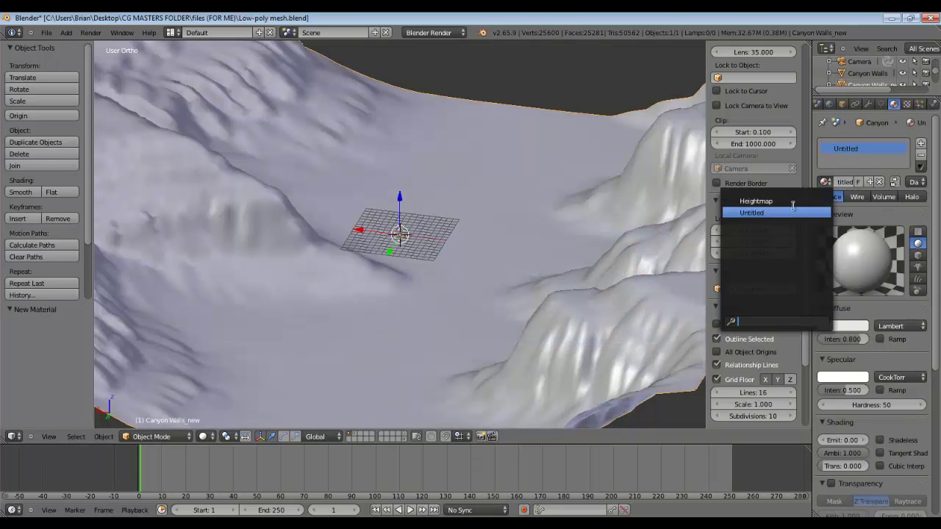
click(354, 434)
right_click(502, 316)
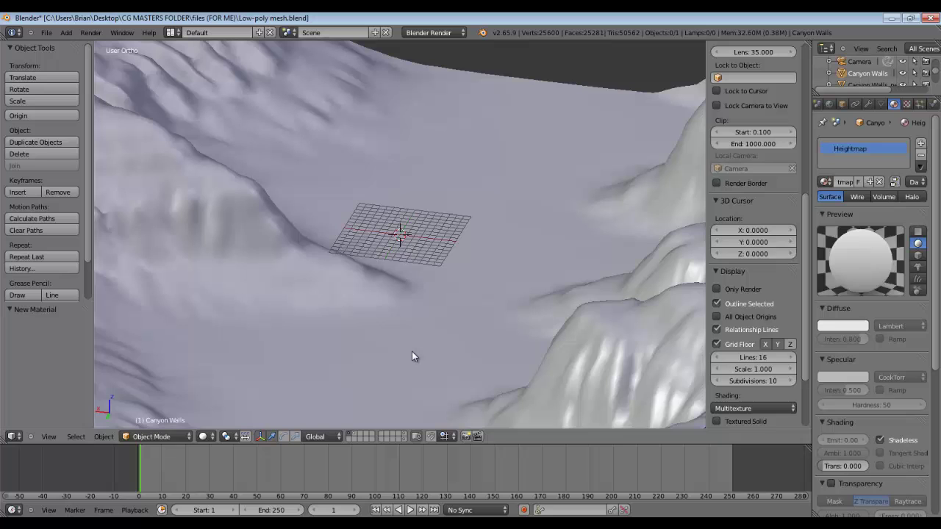
click(825, 182)
click(756, 213)
Set the Untitled material to specular intensity 0.08228, diffuse intensity 0.838, a pinkish tan diffuse colour and the Oren-Nayar diffuse shader.
drag(827, 393, 819, 393)
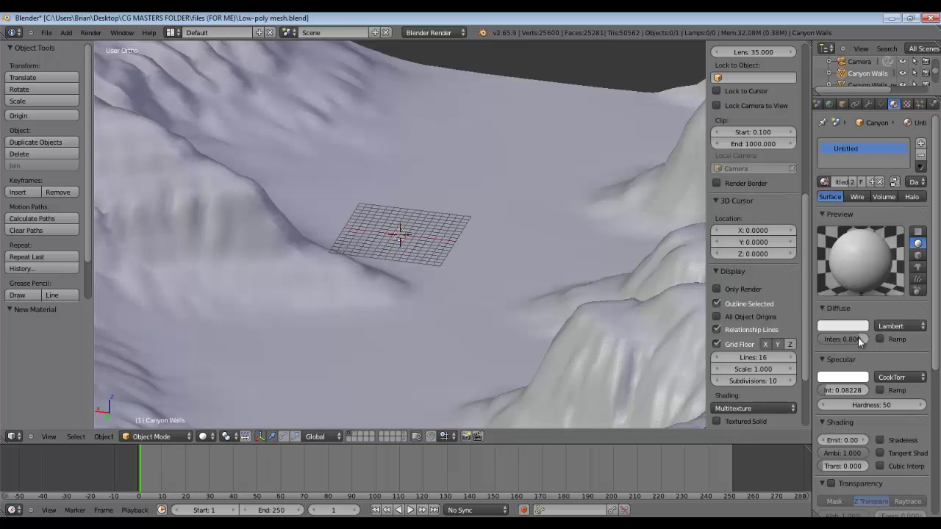
drag(857, 339, 859, 339)
click(850, 326)
click(803, 224)
drag(859, 176, 858, 182)
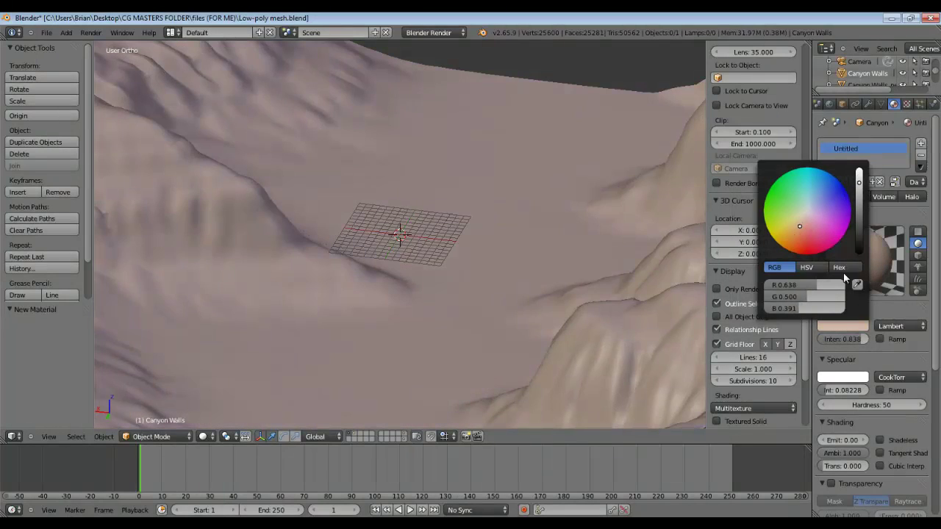
click(901, 325)
click(882, 302)
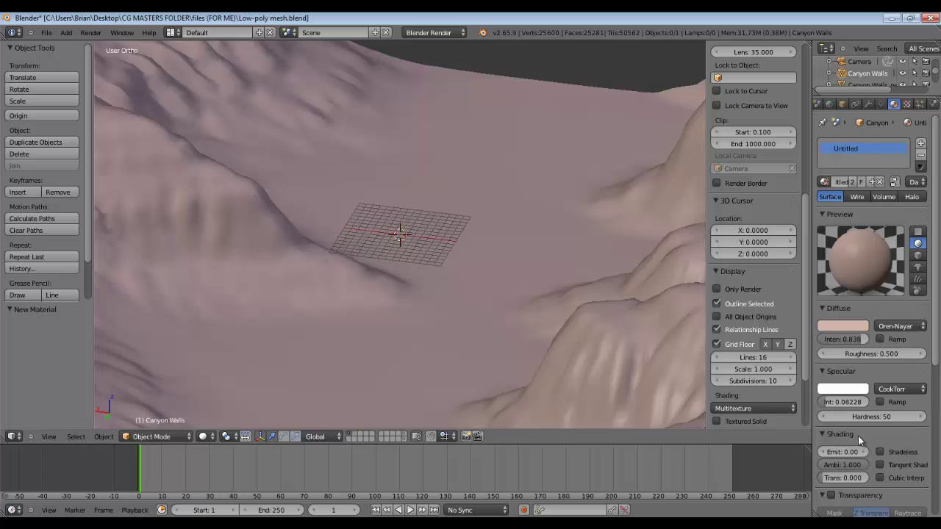
Save the scene over the existing Low-poly mesh.blend file and turn off the grid floor display.
middle_drag(169, 220, 745, 266)
key(ctrl+s)
click(348, 189)
scroll(746, 273, down, 4)
click(739, 252)
scroll(390, 171, down, 3)
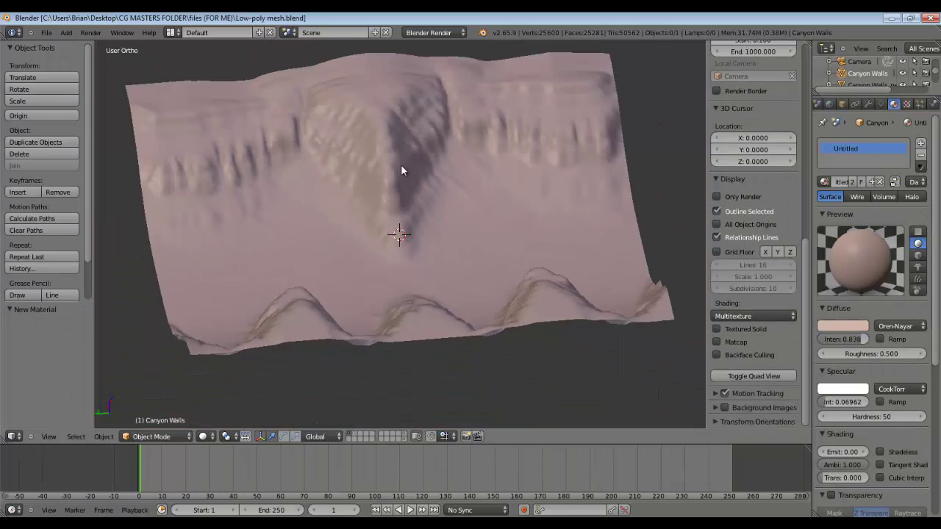
Hide the viewport properties, select the Canyon Walls_new mesh and enter Sculpt Mode.
key(n)
click(151, 437)
click(205, 437)
scroll(450, 242, up, 2)
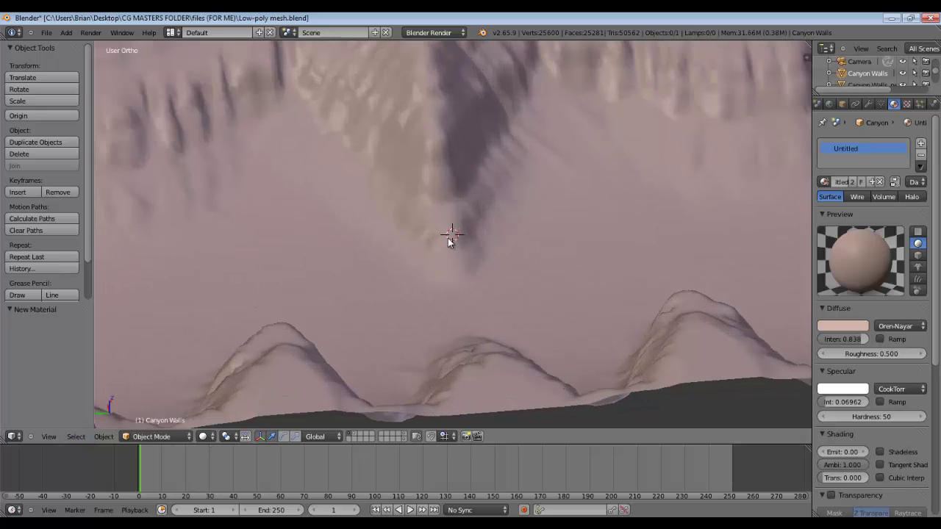
right_click(293, 311)
click(156, 436)
click(156, 390)
Invert the mask so the whole terrain is masked, and choose the Mask sculpt tool in Subtract mode.
mouse_move(439, 196)
middle_down()
mouse_move(424, 203)
mouse_move(470, 222)
middle_up()
scroll(366, 260, down, 2)
middle_drag(366, 260, 397, 263)
key(ctrl+i)
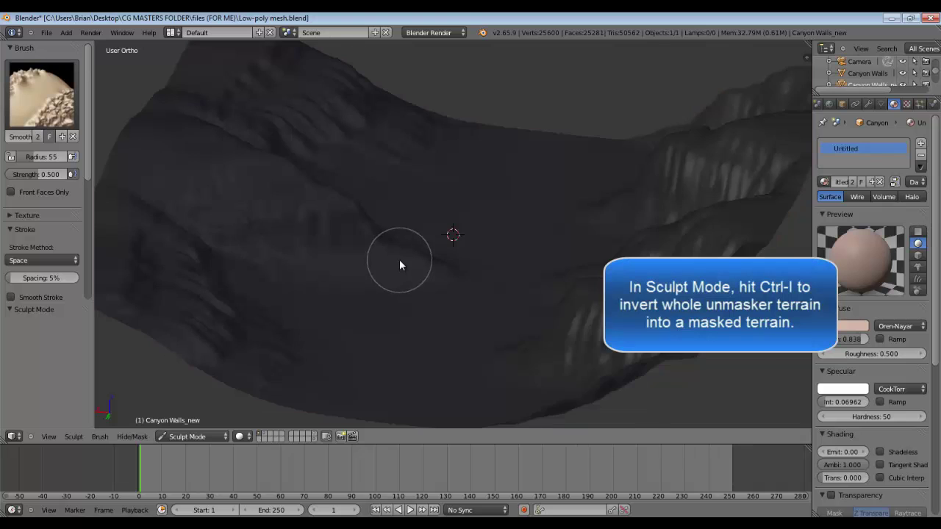
click(94, 437)
mouse_move(118, 374)
click(207, 373)
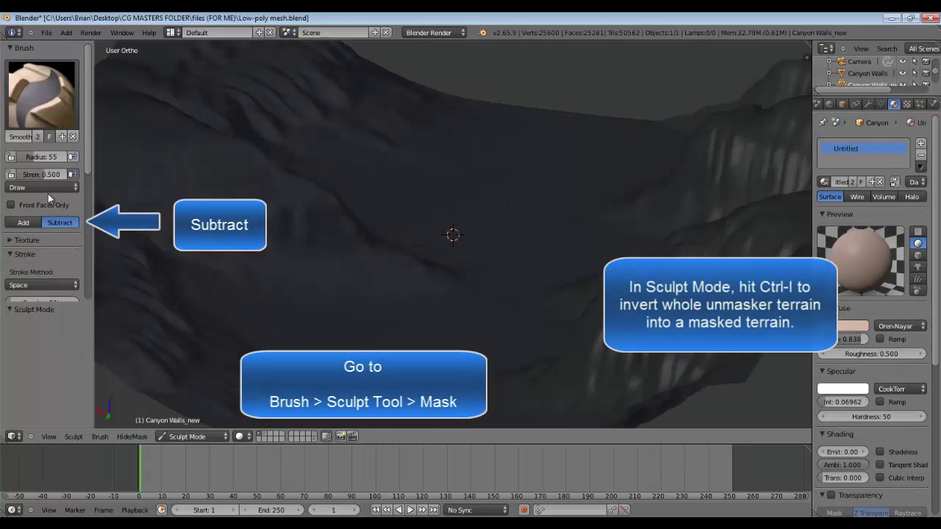
Examine the rocky peak in the canyon reference mood board against the protruding cliff on the terrain.
scroll(378, 216, up, 3)
shift+middle_drag(378, 216, 573, 264)
middle_drag(573, 265, 548, 276)
key(alt+Tab)
scroll(422, 161, up, 5)
drag(422, 161, 587, 67)
drag(404, 237, 369, 283)
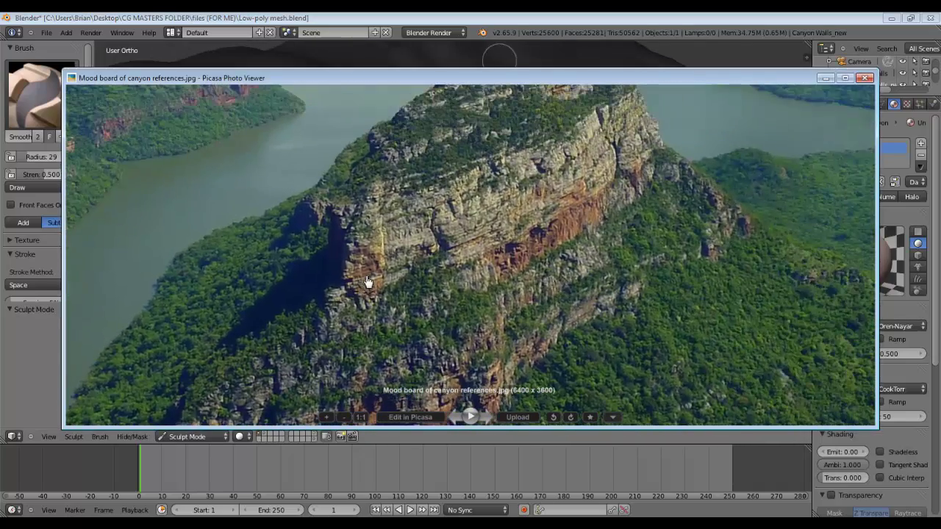
click(838, 31)
middle_drag(378, 243, 411, 235)
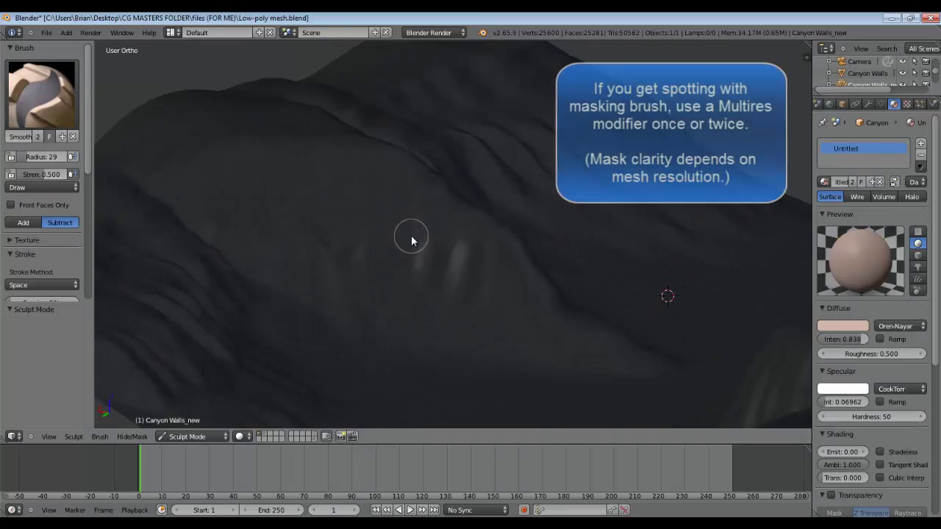
Try the Airbrush stroke method for the mask brush and clear the mask from the whole terrain.
click(70, 284)
click(29, 220)
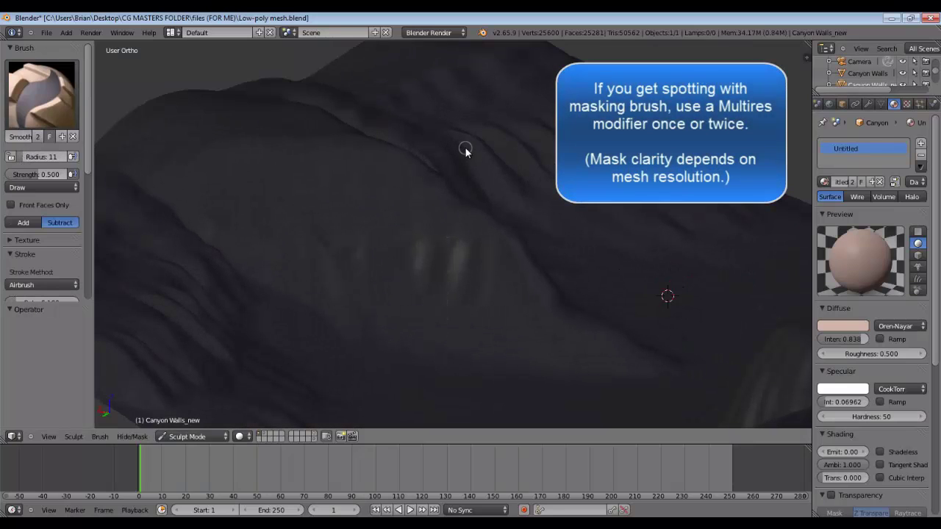
key(alt+m)
Add a Multiresolution modifier with Simple subdivision to Canyon Walls_new and save the file.
click(869, 105)
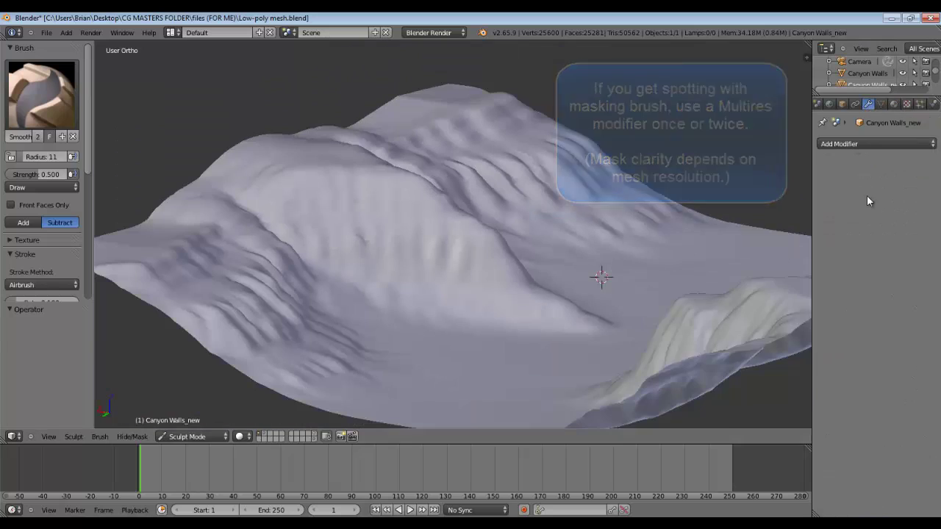
click(877, 144)
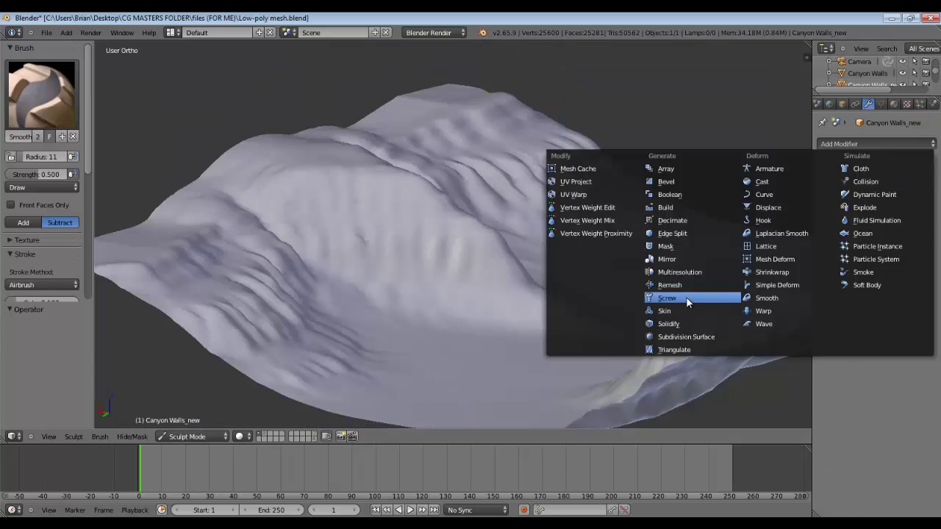
click(683, 300)
click(46, 33)
click(59, 106)
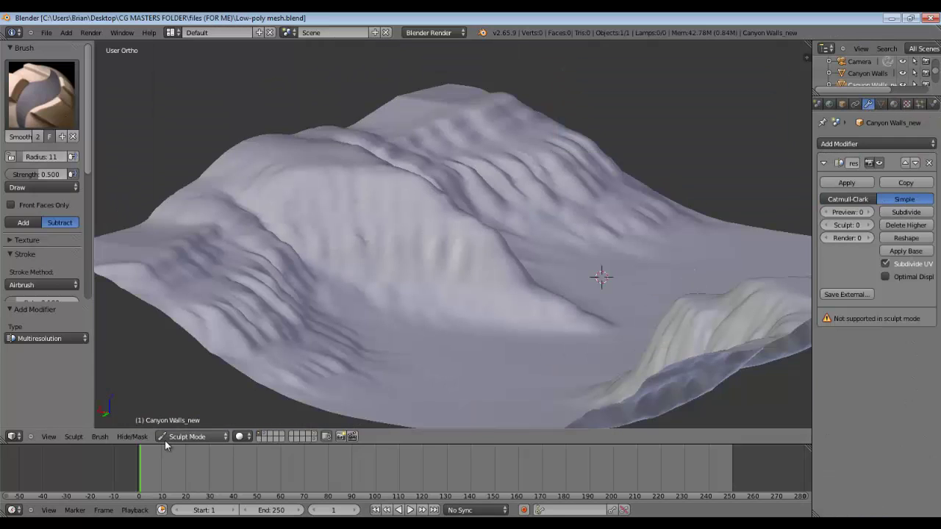
In Object Mode, subdivide the Multiresolution modifier to level 2, checking the mesh density with a temporary wireframe overlay.
click(165, 437)
click(170, 410)
click(898, 213)
click(842, 103)
click(822, 439)
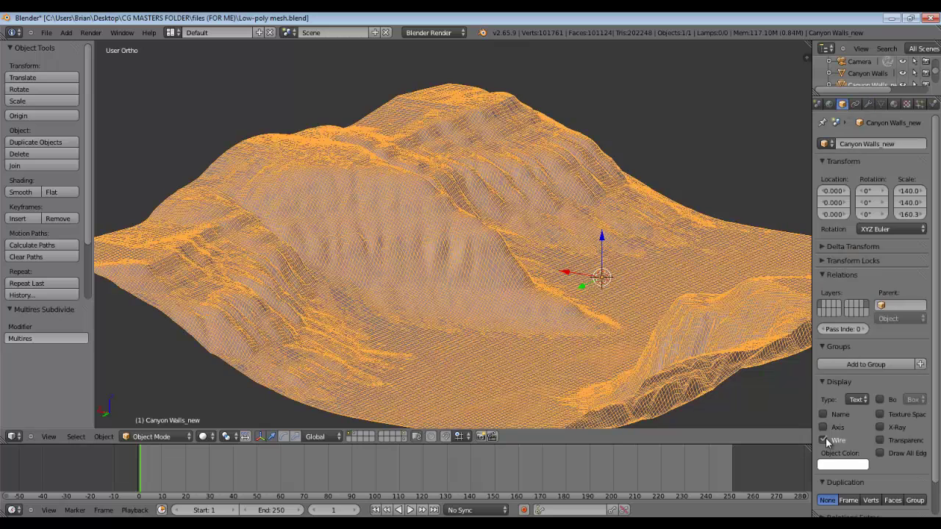
click(823, 440)
click(869, 104)
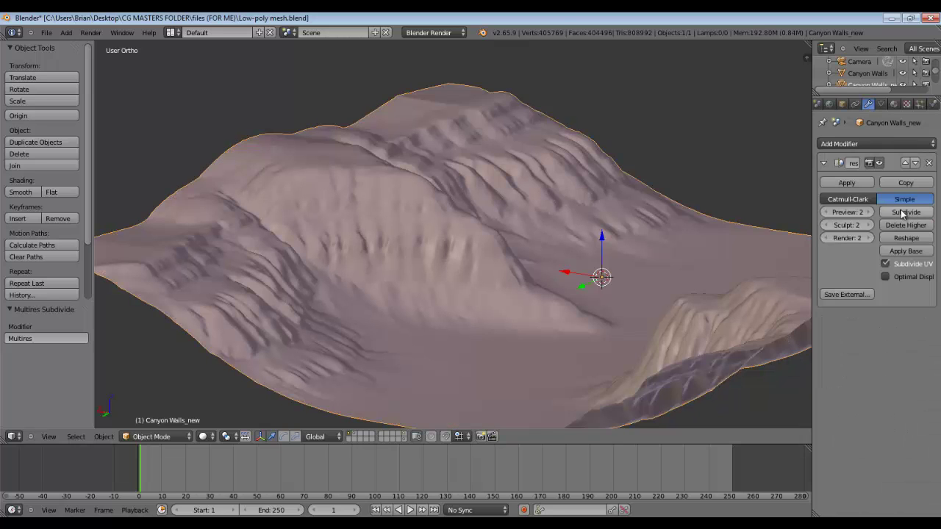
Return to Sculpt Mode and enable Fast Navigation in the sculpt options.
click(156, 436)
click(157, 398)
scroll(29, 220, down, 5)
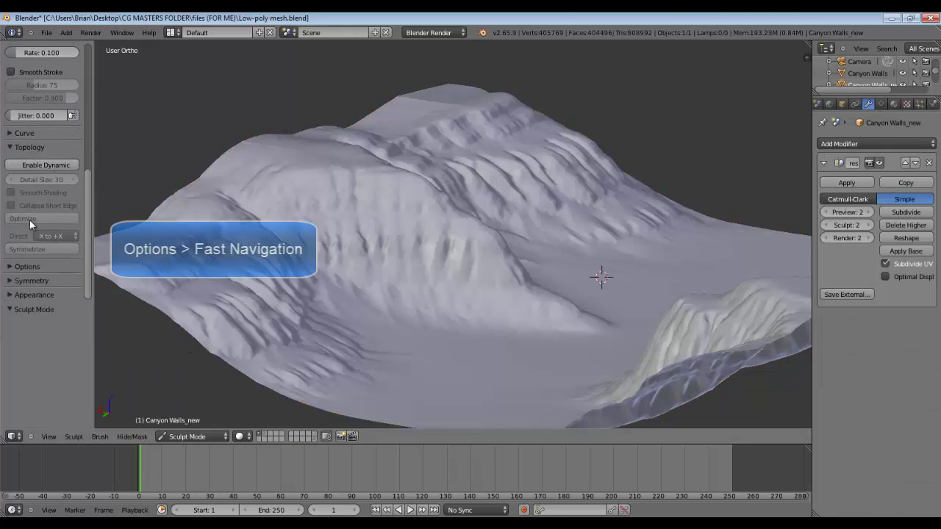
click(10, 147)
click(10, 161)
mouse_move(89, 216)
mouse_down()
mouse_move(88, 250)
mouse_move(93, 66)
mouse_up()
click(11, 98)
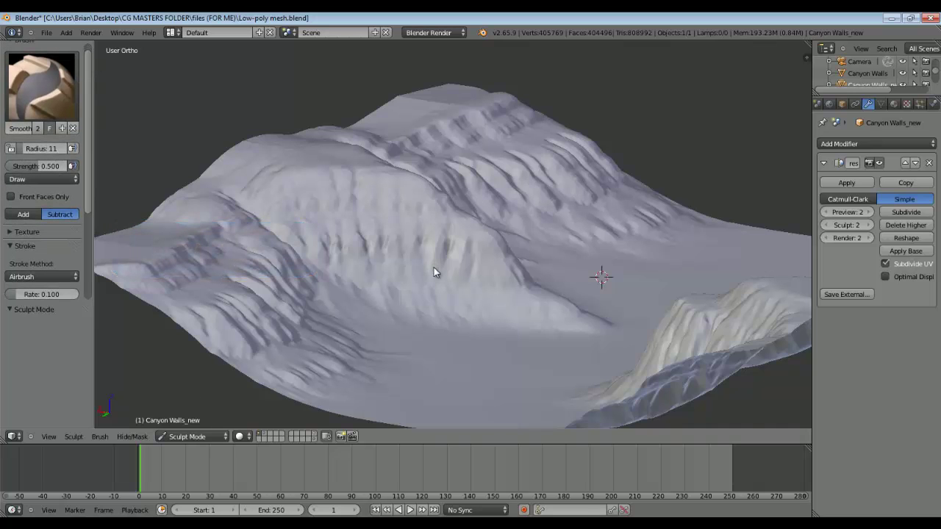
With the whole terrain masked again, set the stroke method to Space and unmask a strip running up the protruding cliff's side.
scroll(433, 267, up, 5)
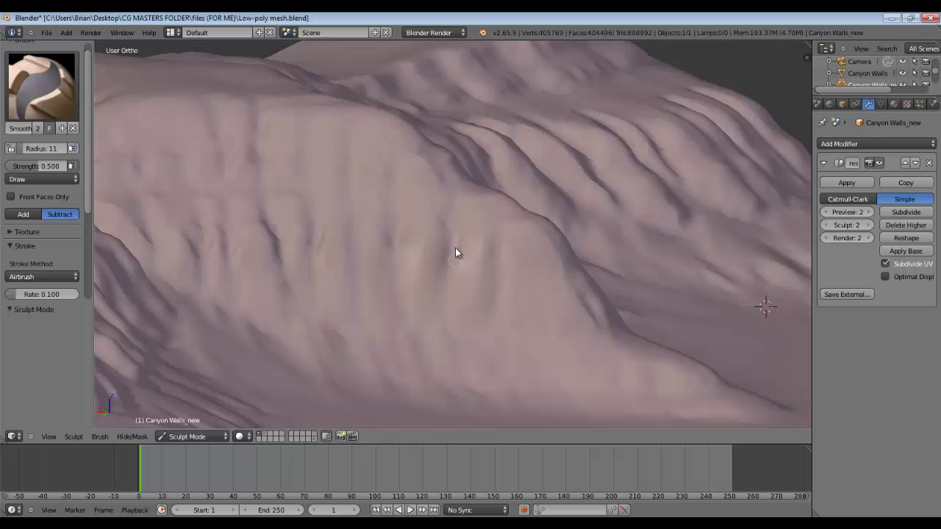
middle_drag(455, 252, 419, 163)
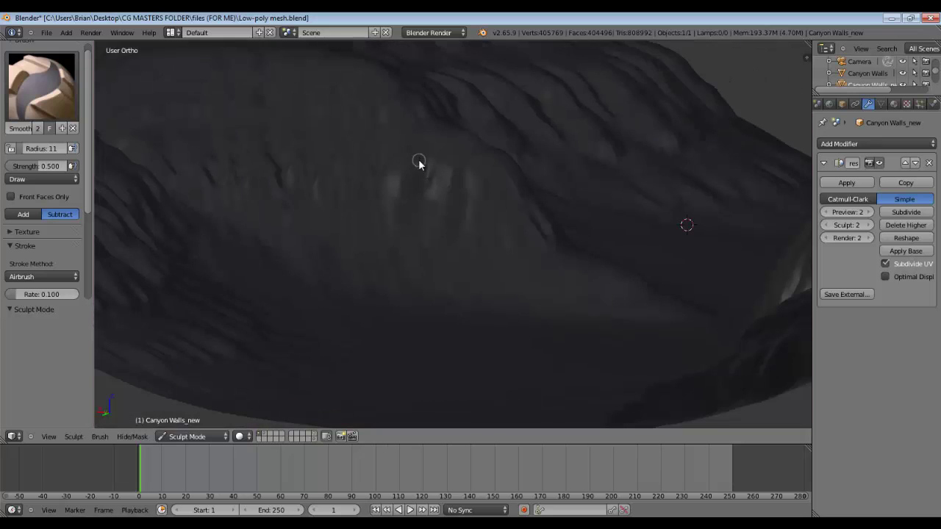
click(59, 277)
click(30, 242)
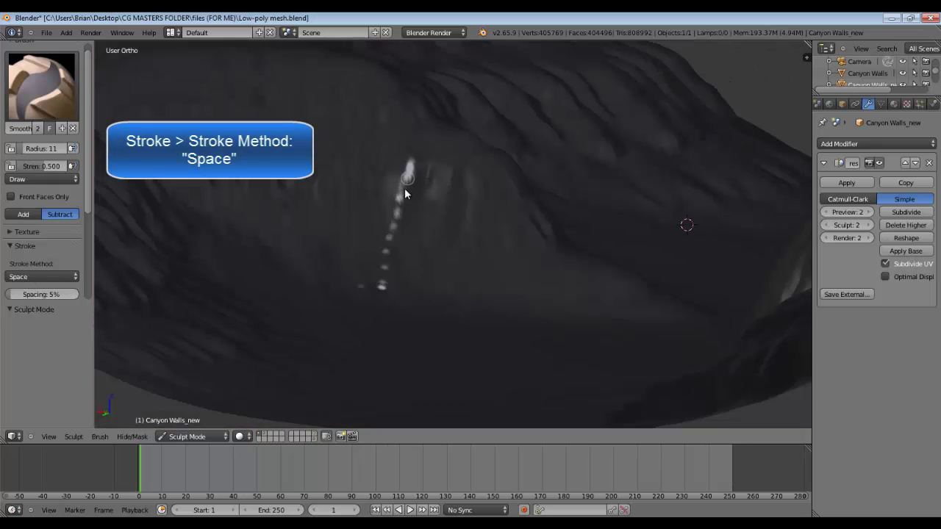
drag(373, 290, 424, 147)
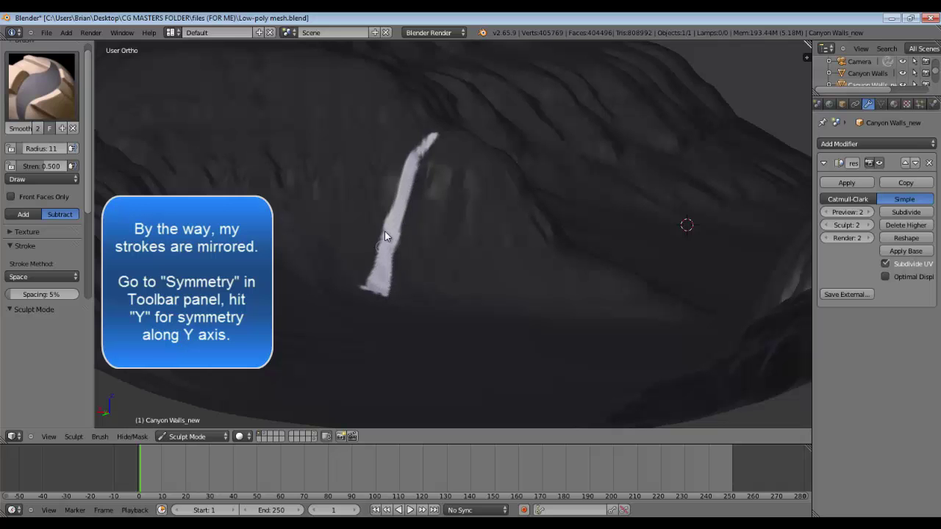
Check the mirrored strip on the cliff's opposite side and the Y-axis mirroring in the Symmetry settings.
middle_drag(427, 147, 367, 237)
mouse_move(577, 195)
middle_down()
mouse_move(613, 247)
mouse_move(644, 254)
middle_up()
drag(88, 209, 88, 285)
scroll(33, 250, down, 3)
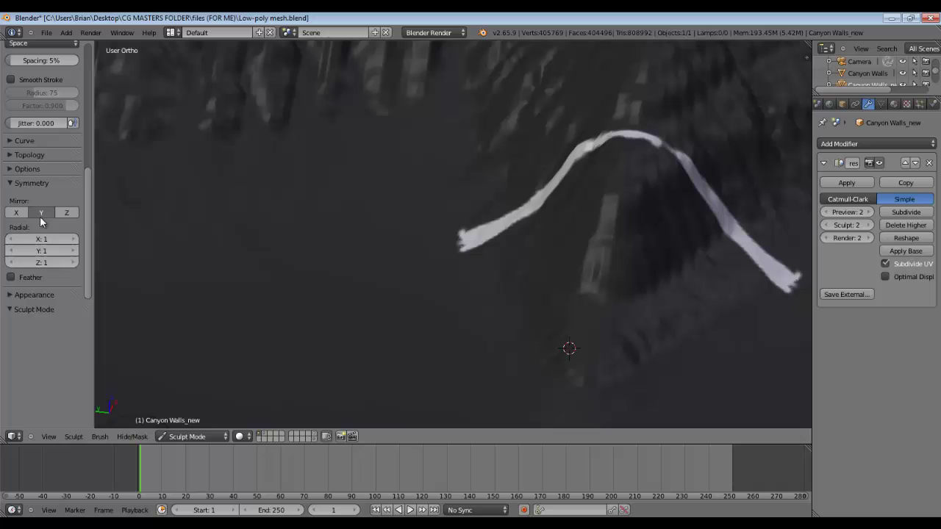
click(15, 183)
click(16, 184)
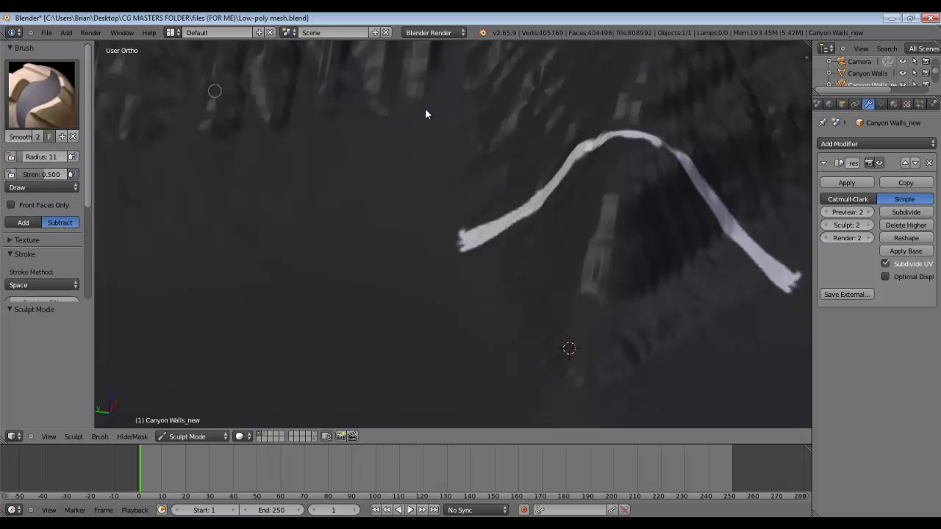
Unmask a closed outline around the end of the protruding cliff, consulting the canyon reference image for its shape.
mouse_move(455, 259)
middle_down()
mouse_move(625, 252)
mouse_move(424, 218)
middle_up()
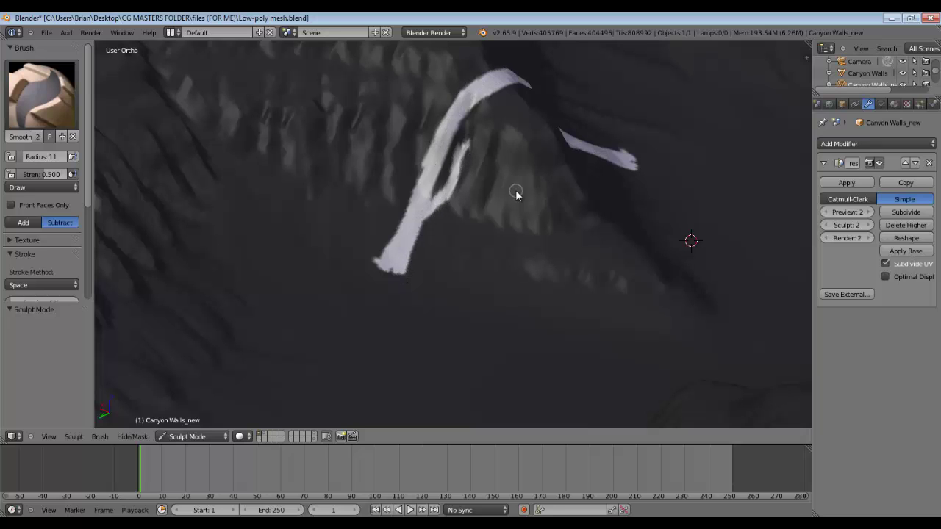
scroll(516, 192, down, 2)
middle_drag(516, 193, 491, 189)
click(302, 523)
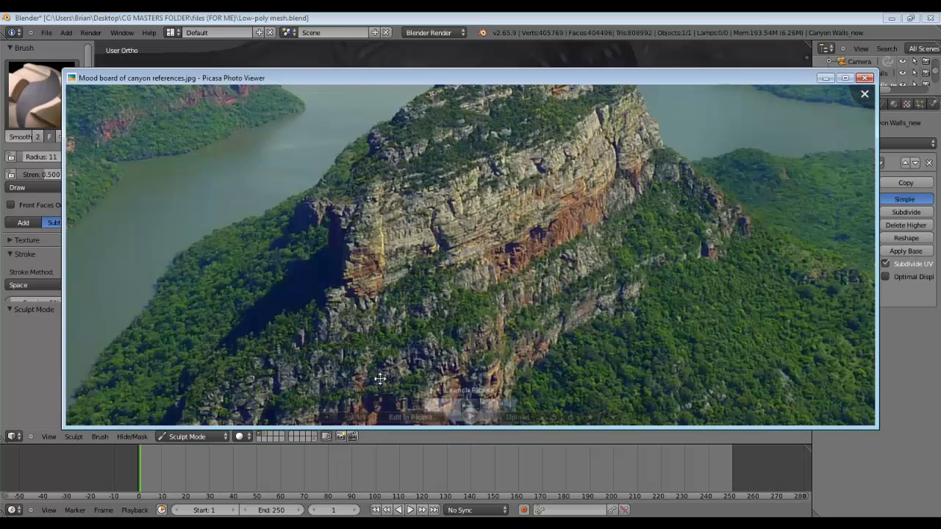
click(825, 79)
mouse_move(568, 189)
middle_down()
mouse_move(548, 257)
mouse_move(436, 257)
middle_up()
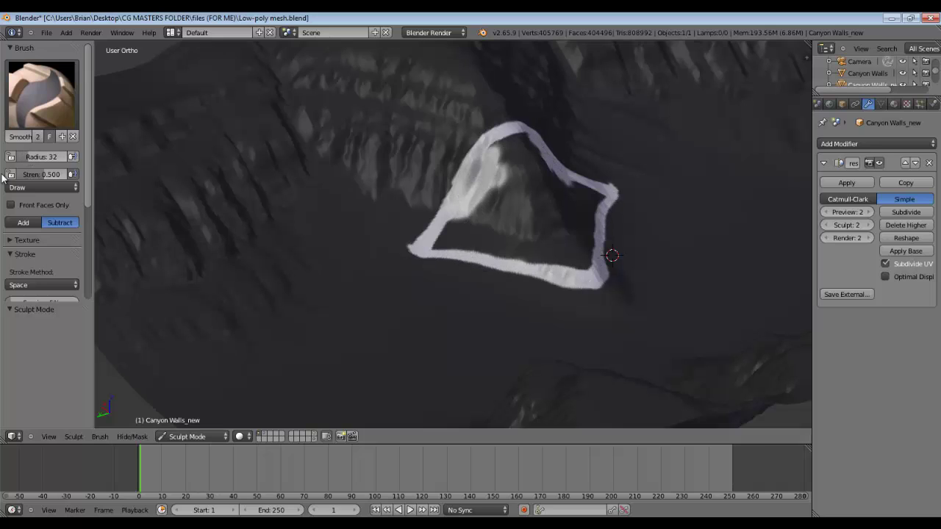
Set the mask brush strength to 1.000 and unmask everything inside the cliff outline, extending it to the pointed tip at the base.
drag(42, 175, 105, 175)
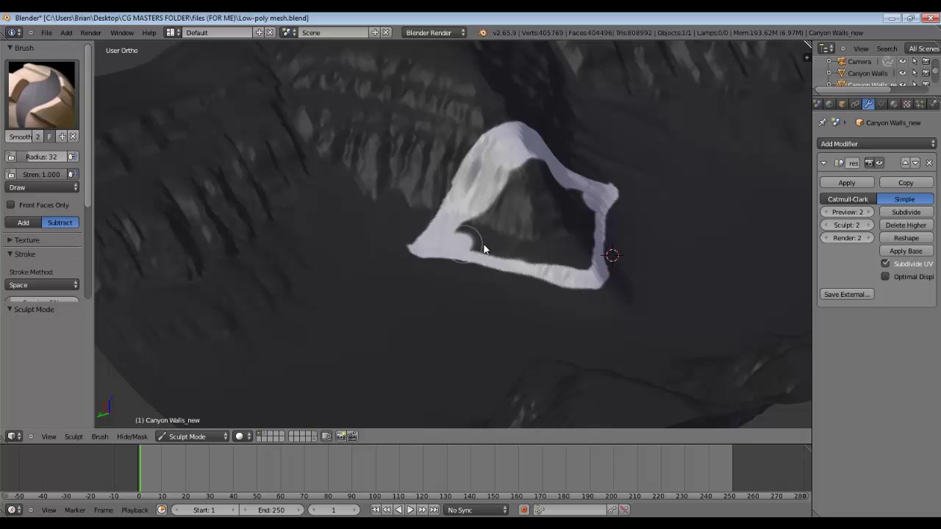
drag(484, 249, 577, 258)
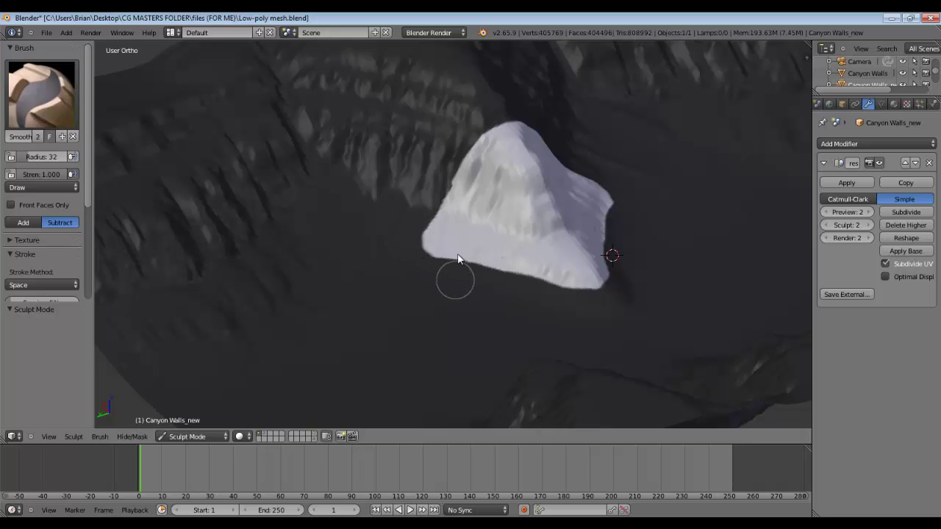
mouse_move(458, 259)
middle_down()
mouse_move(481, 208)
mouse_move(498, 294)
mouse_move(432, 332)
middle_up()
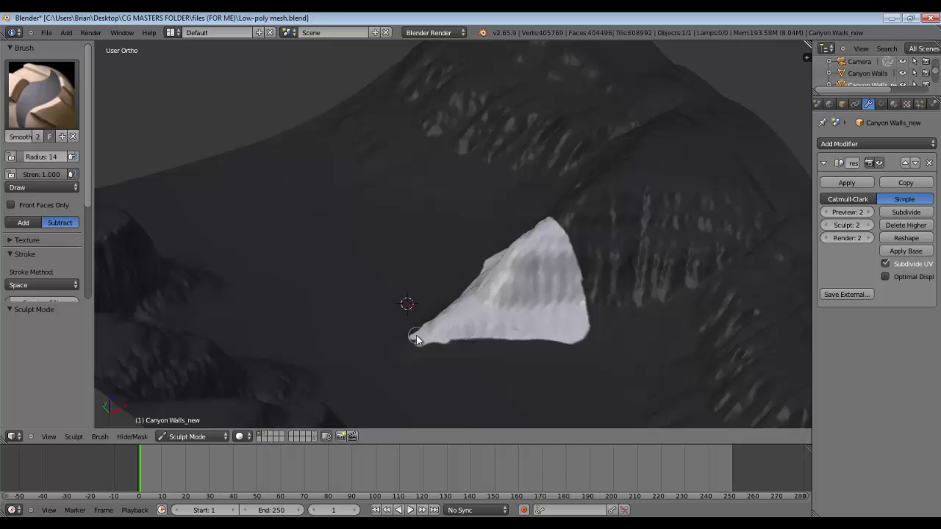
middle_drag(416, 340, 121, 185)
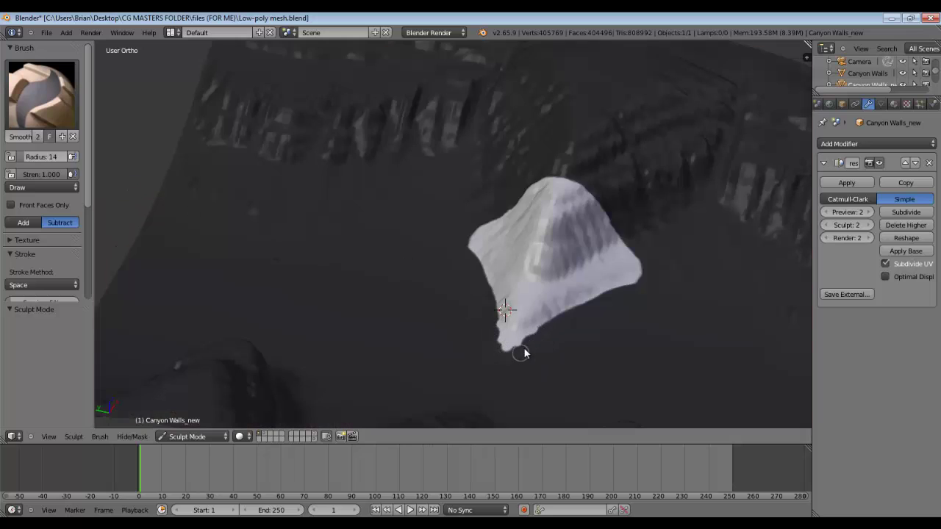
mouse_move(602, 276)
middle_down()
mouse_move(622, 283)
mouse_move(121, 125)
middle_up()
Switch the sculpting brush to Layer.
click(42, 94)
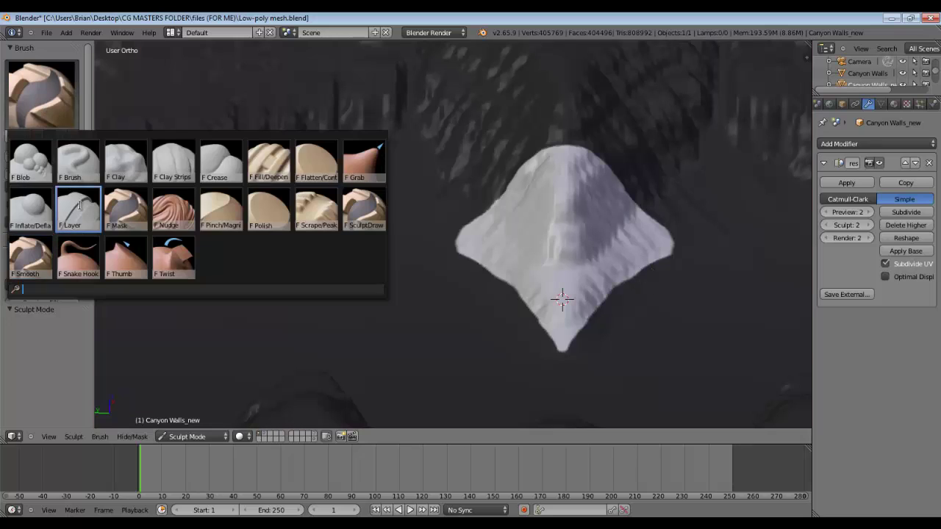
click(80, 206)
scroll(34, 261, down, 2)
scroll(35, 261, up, 2)
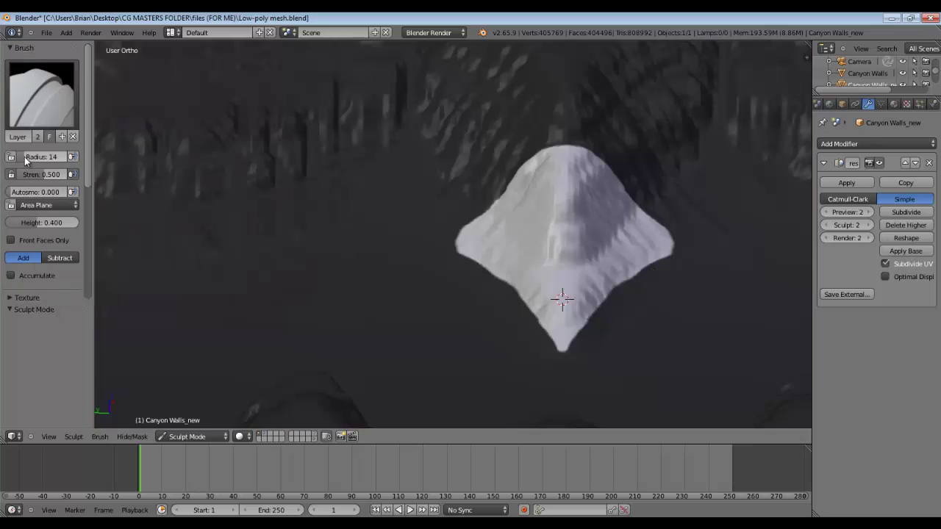
Set the brush radius to 172, switch to the Grab brush and reshape the unmasked cliff.
drag(44, 157, 72, 158)
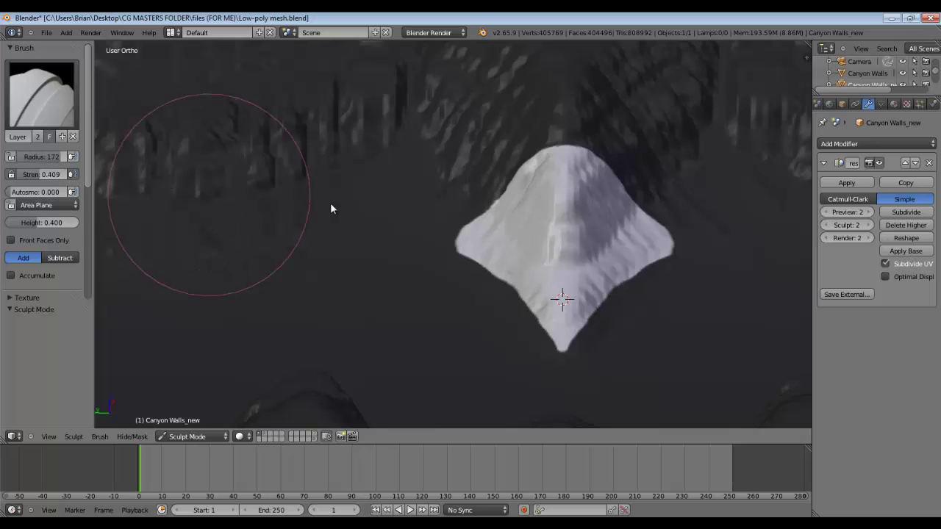
scroll(537, 229, down, 2)
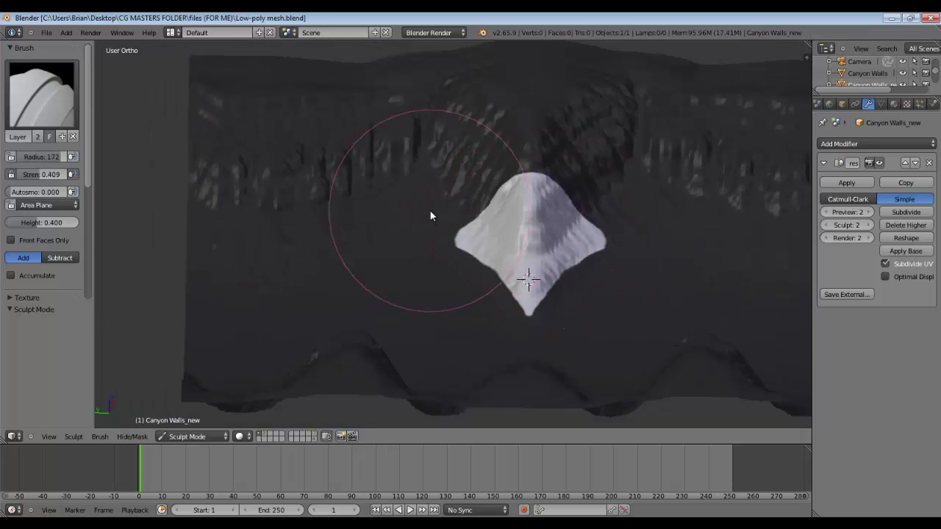
mouse_move(430, 215)
middle_down()
mouse_move(525, 263)
mouse_move(513, 255)
middle_up()
click(41, 95)
click(364, 162)
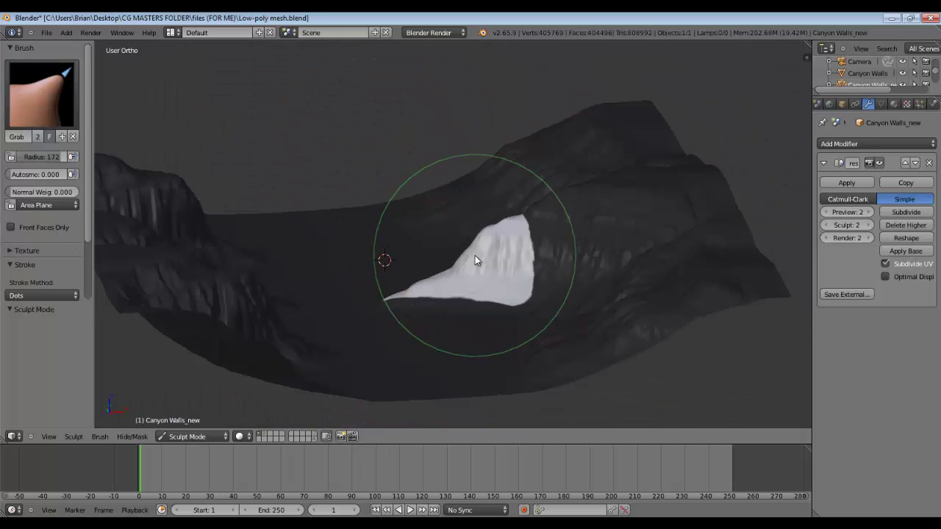
mouse_move(461, 262)
mouse_down()
mouse_move(432, 251)
mouse_move(441, 258)
mouse_move(508, 216)
mouse_move(525, 268)
mouse_up()
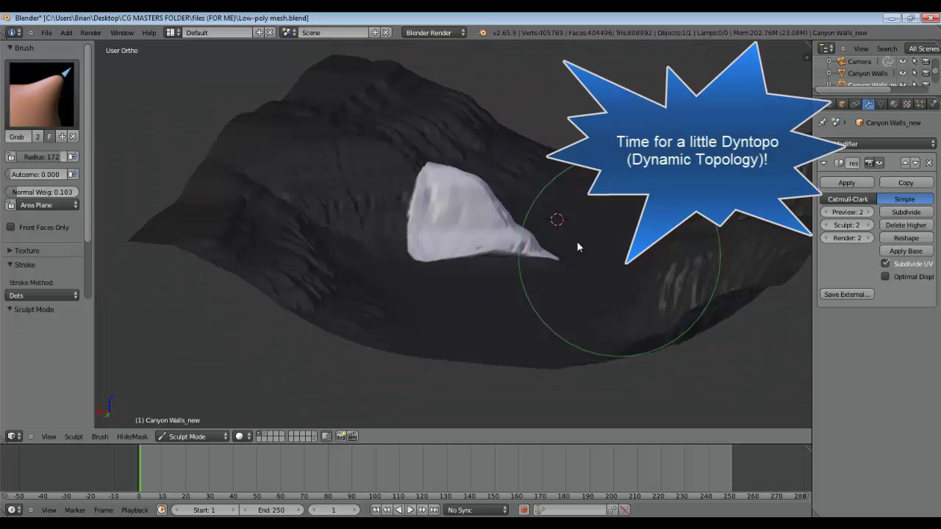
Expand the Topology settings and apply the terrain's Multires modifier in Object Mode.
scroll(79, 204, down, 2)
click(11, 252)
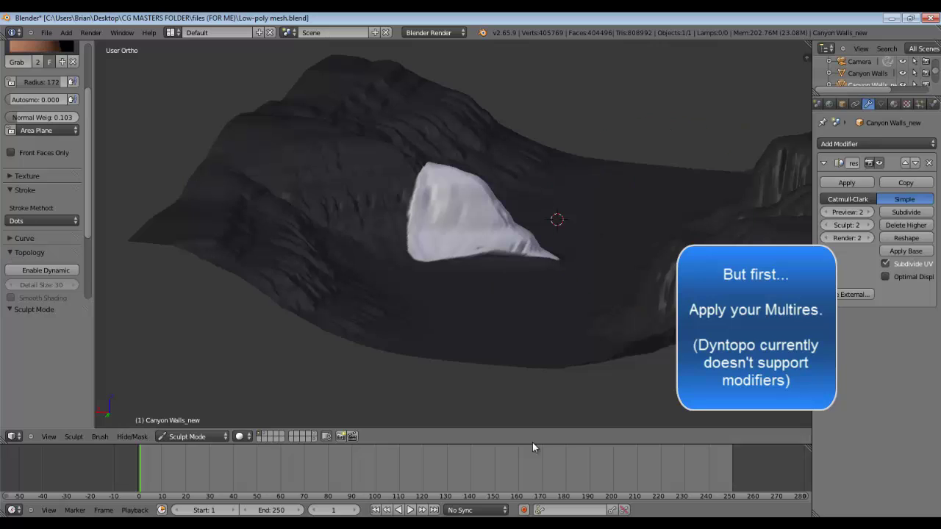
click(188, 436)
click(187, 422)
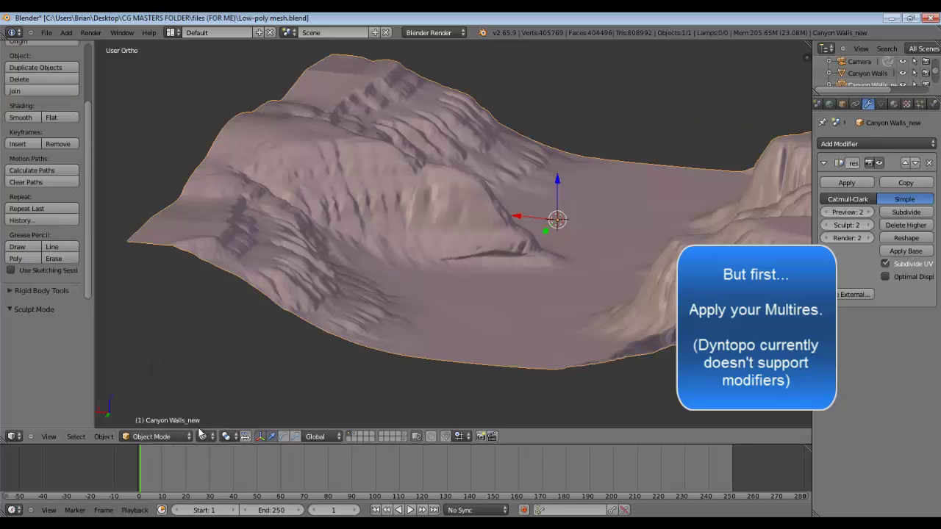
click(847, 183)
Return to Sculpt Mode and enable dynamic topology with smooth shading.
click(154, 436)
click(147, 400)
scroll(59, 221, down, 2)
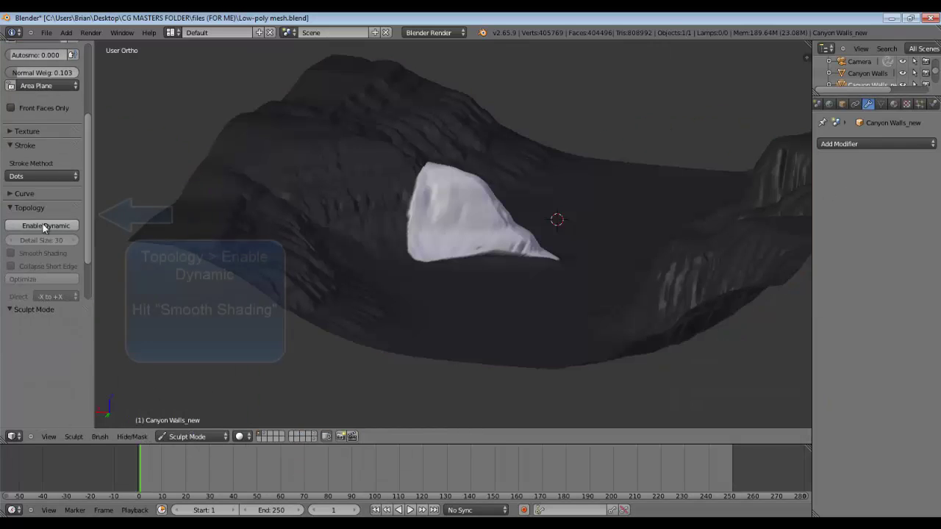
click(59, 226)
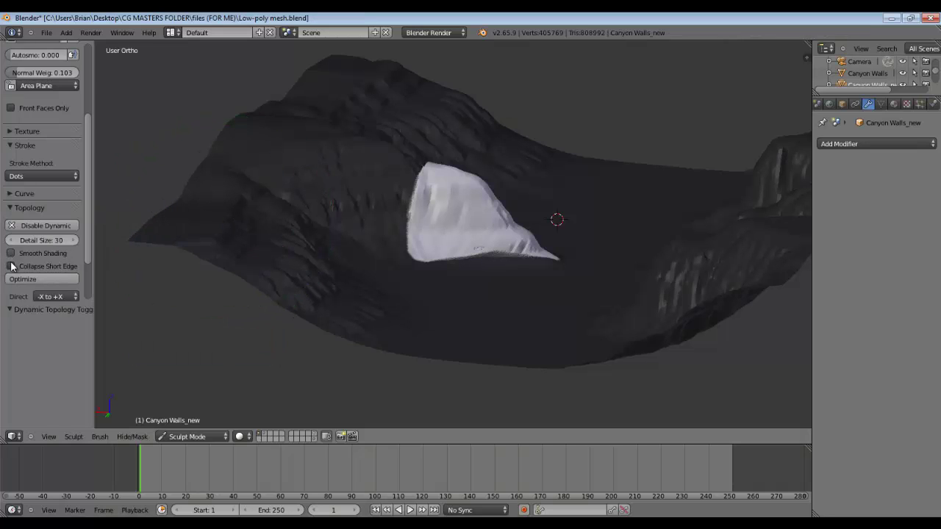
click(11, 253)
Reshape the unmasked cliff's flanks with Grab strokes, checking its form against the canyon reference mood board.
scroll(430, 252, up, 2)
mouse_move(429, 247)
mouse_down()
mouse_move(463, 186)
mouse_move(441, 142)
mouse_move(410, 233)
mouse_up()
middle_drag(409, 233, 373, 254)
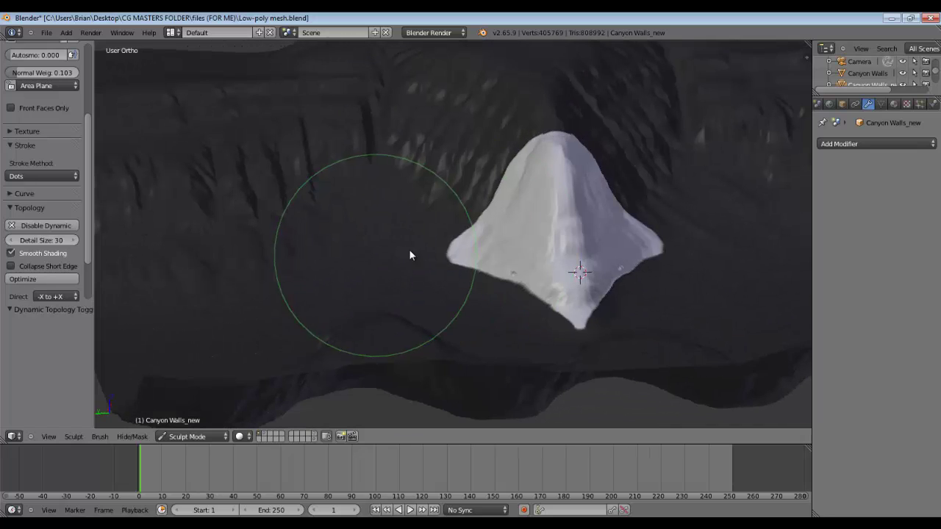
drag(457, 228, 487, 206)
middle_drag(519, 223, 535, 221)
key(alt+Tab)
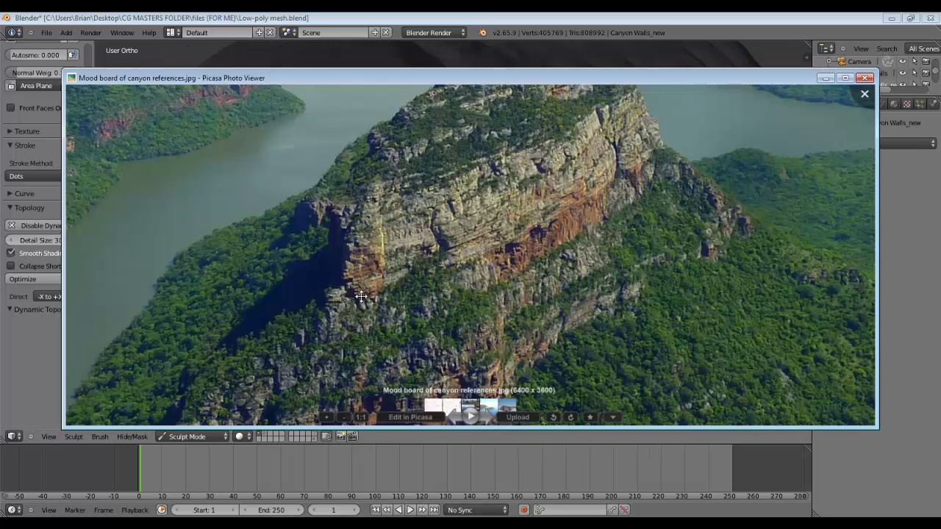
scroll(433, 220, up, 3)
scroll(435, 223, down, 8)
scroll(399, 184, down, 3)
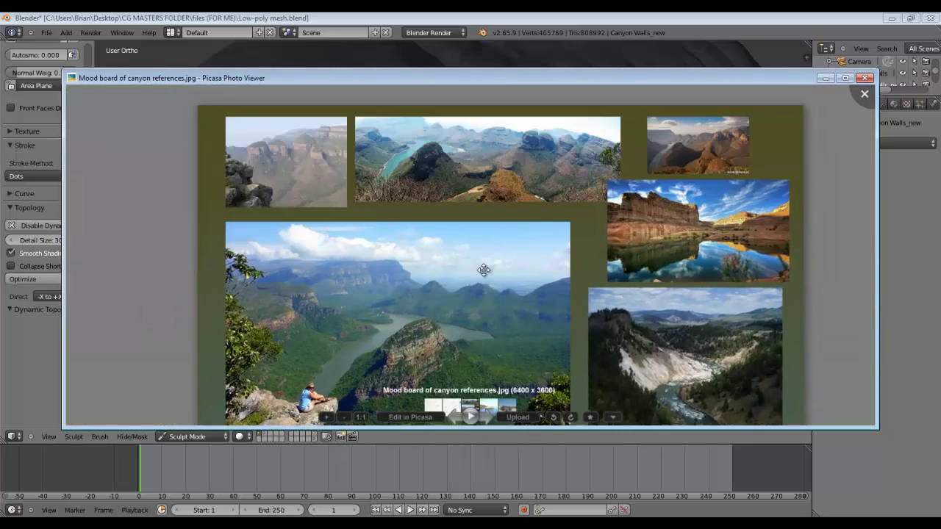
key(alt+Tab)
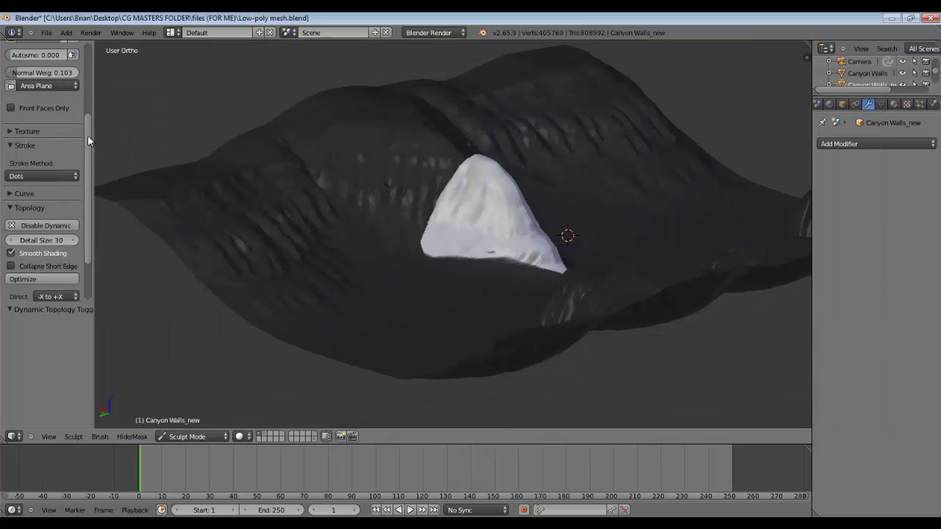
Switch to the Snake Hook brush and optimize the dynamic topology mesh.
scroll(88, 135, up, 3)
click(59, 81)
click(89, 196)
scroll(67, 221, down, 3)
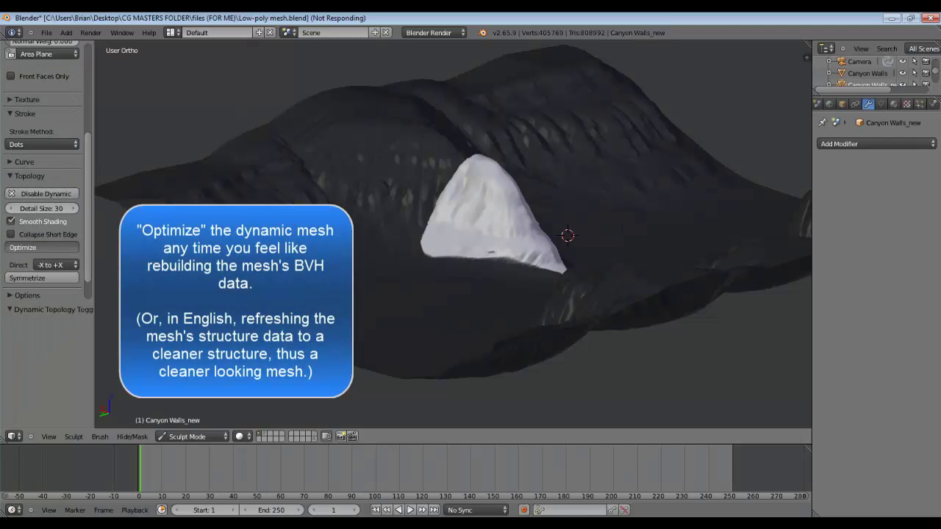
click(56, 247)
Set the Snake Hook stroke method to Space and the radius to 79, and pull the cliff's peak upward.
click(45, 144)
click(62, 109)
scroll(78, 62, up, 5)
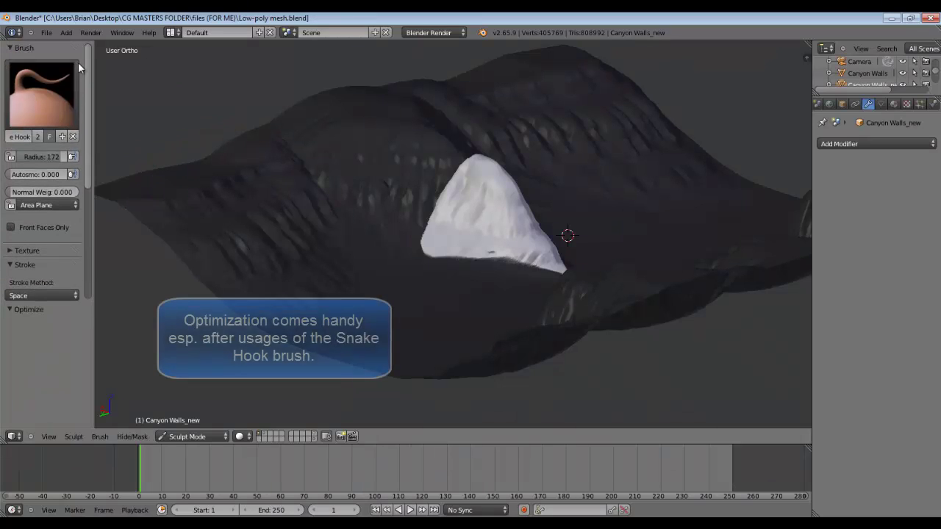
scroll(499, 138, up, 2)
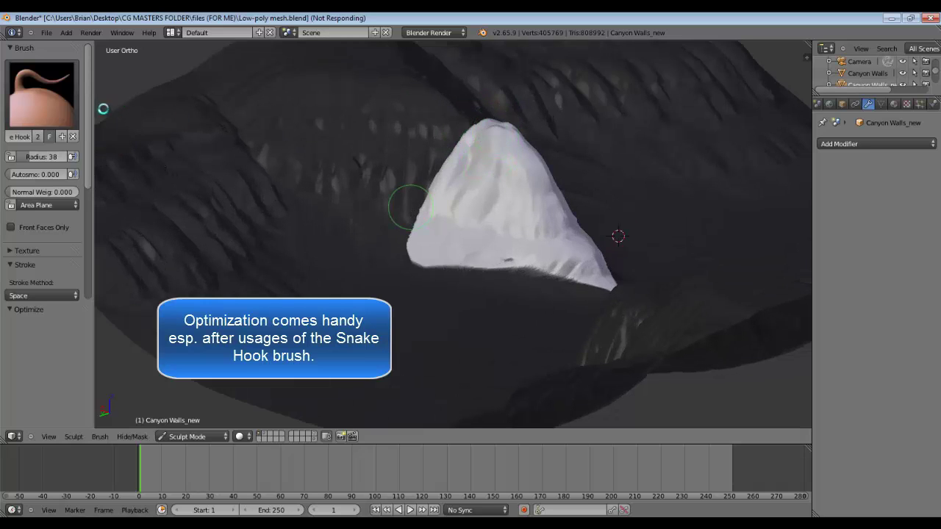
scroll(81, 228, down, 5)
scroll(47, 238, up, 5)
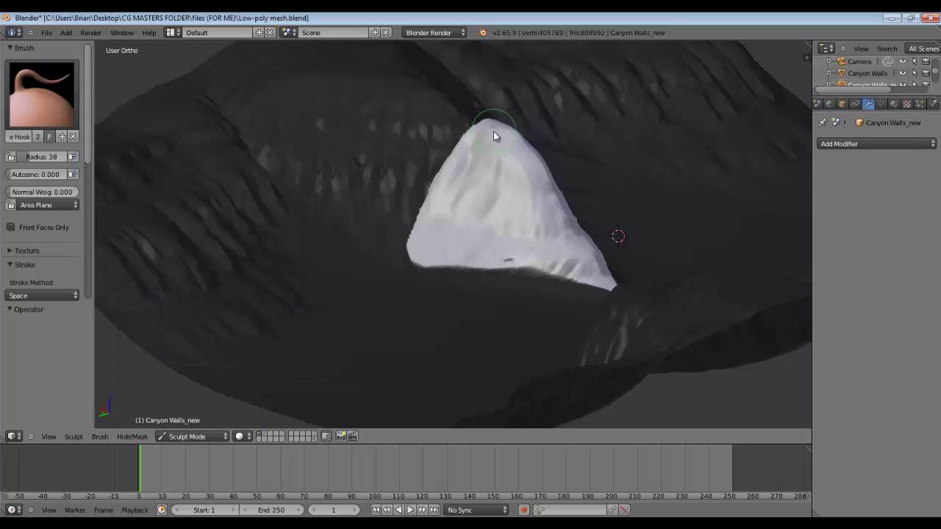
drag(35, 156, 37, 157)
drag(494, 127, 494, 98)
scroll(495, 98, down, 2)
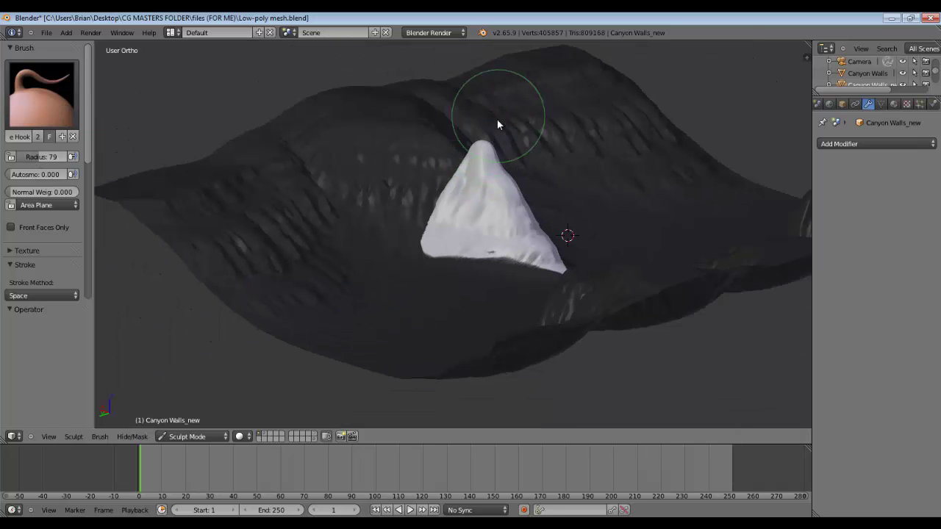
Save the file, then invert the mask to protect the cliff, with the Snake Hook radius set to 131.
middle_drag(556, 187, 493, 189)
key(ctrl+s)
click(493, 189)
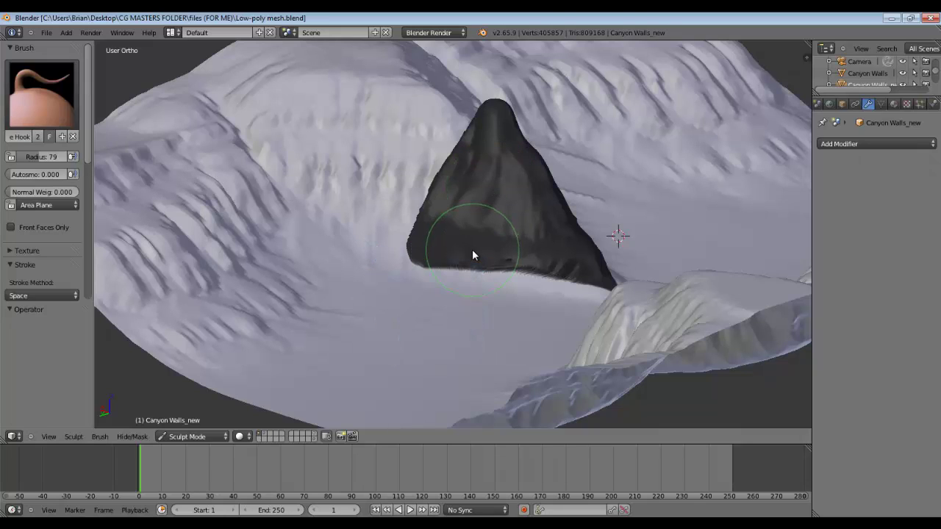
mouse_move(475, 248)
middle_down()
mouse_move(506, 376)
mouse_move(393, 213)
middle_up()
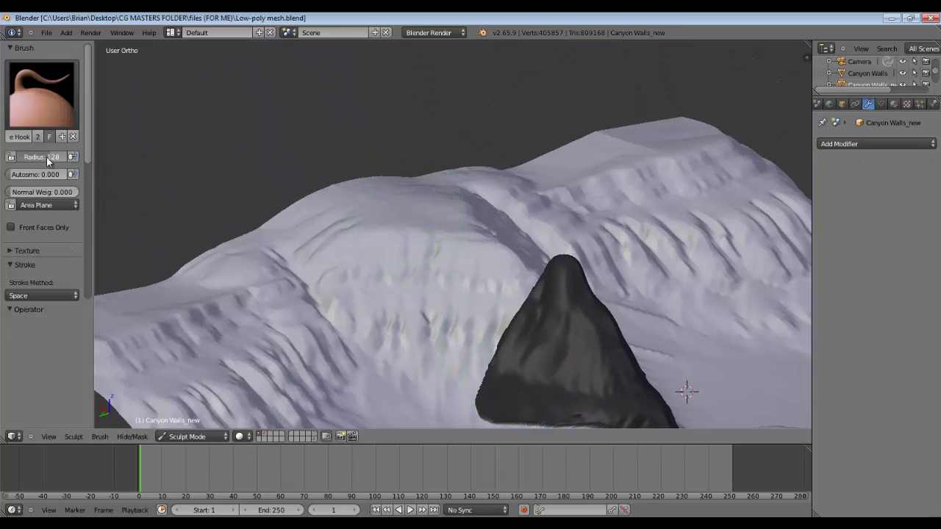
drag(46, 157, 135, 212)
Examine the terrain's mesh density with the Wire display turned on, and turn the wire display off again.
click(842, 104)
click(823, 440)
scroll(493, 263, up, 3)
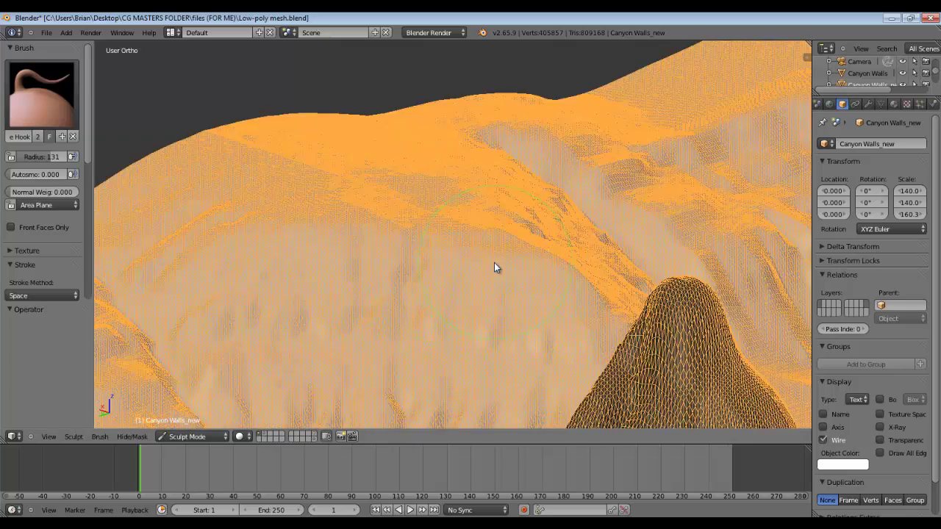
scroll(502, 269, down, 1)
scroll(502, 269, down, 3)
mouse_move(547, 285)
middle_down()
mouse_move(514, 281)
mouse_move(530, 282)
middle_up()
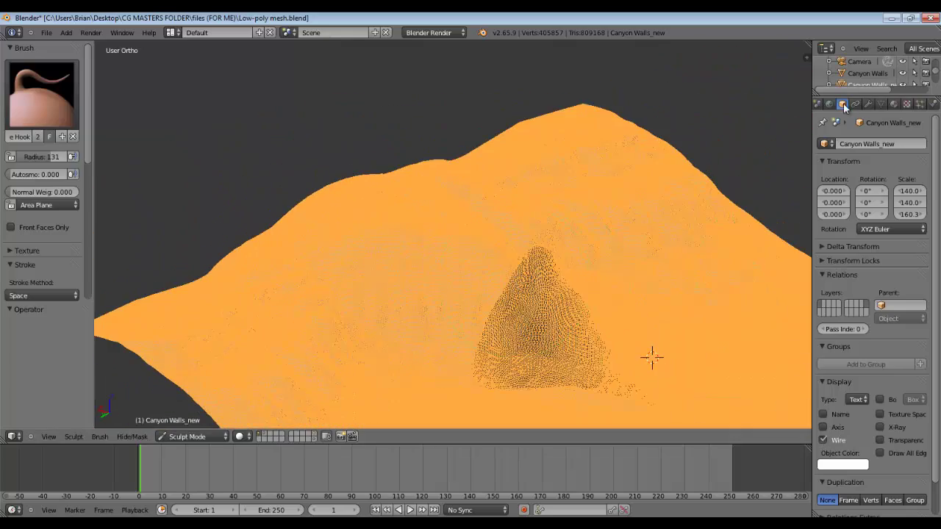
click(823, 440)
Pull up a rounded peak on the plateau behind the masked cliff and a mound farther along the rim.
scroll(405, 214, up, 2)
drag(406, 180, 401, 163)
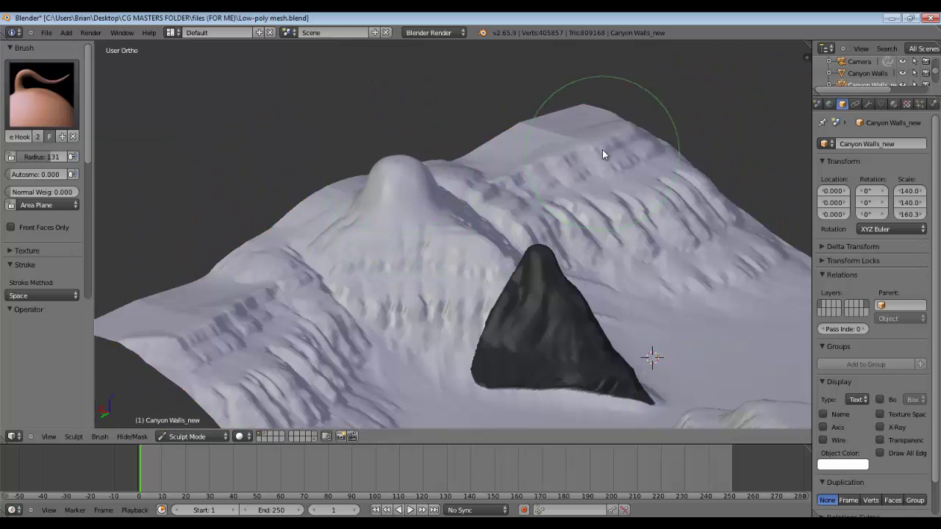
mouse_move(598, 140)
middle_down()
mouse_move(517, 200)
mouse_move(534, 171)
middle_up()
mouse_move(535, 171)
mouse_down()
mouse_move(529, 139)
mouse_move(534, 148)
mouse_up()
Set the Snake Hook radius to 162 and raise and reshape the mounds along the canyon rim.
drag(39, 154, 42, 156)
drag(531, 173, 530, 157)
mouse_move(476, 187)
mouse_down()
mouse_move(419, 215)
mouse_move(405, 198)
mouse_move(371, 206)
mouse_move(382, 176)
mouse_up()
mouse_move(468, 195)
middle_down()
mouse_move(583, 254)
mouse_move(757, 284)
middle_up()
mouse_move(755, 279)
mouse_down()
mouse_move(740, 257)
mouse_move(725, 257)
mouse_up()
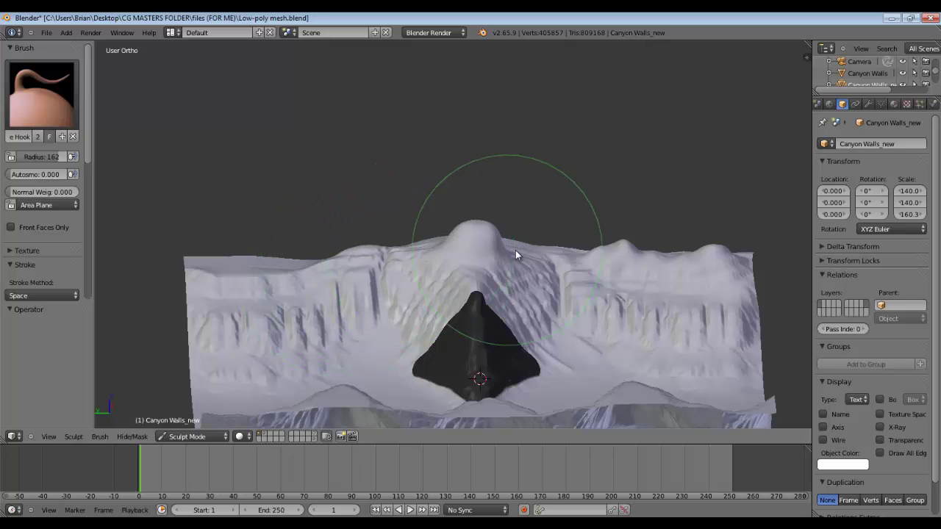
Consult the rocky cliff photo on the mood board and switch to the Fill/Deepen brush with a radius of 77.
click(380, 525)
scroll(449, 309, up, 5)
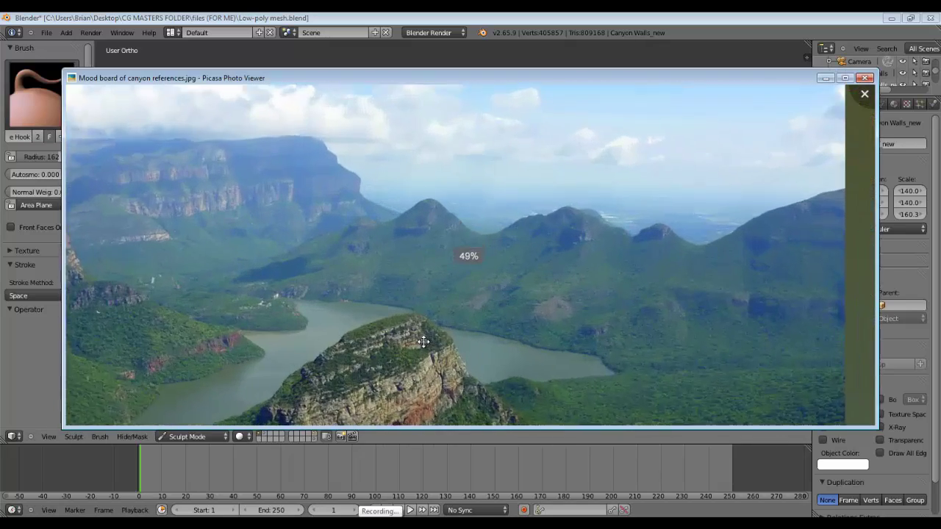
drag(419, 358, 501, 246)
click(380, 525)
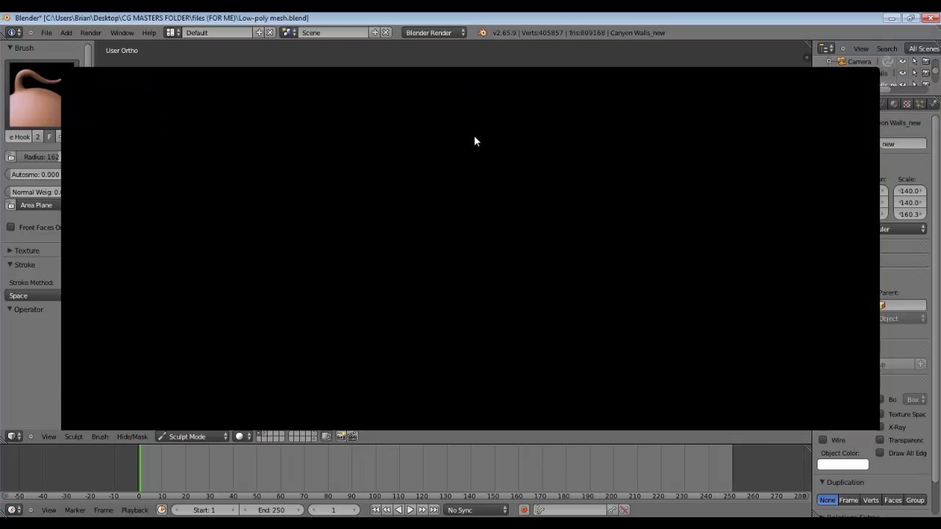
key(alt+Tab)
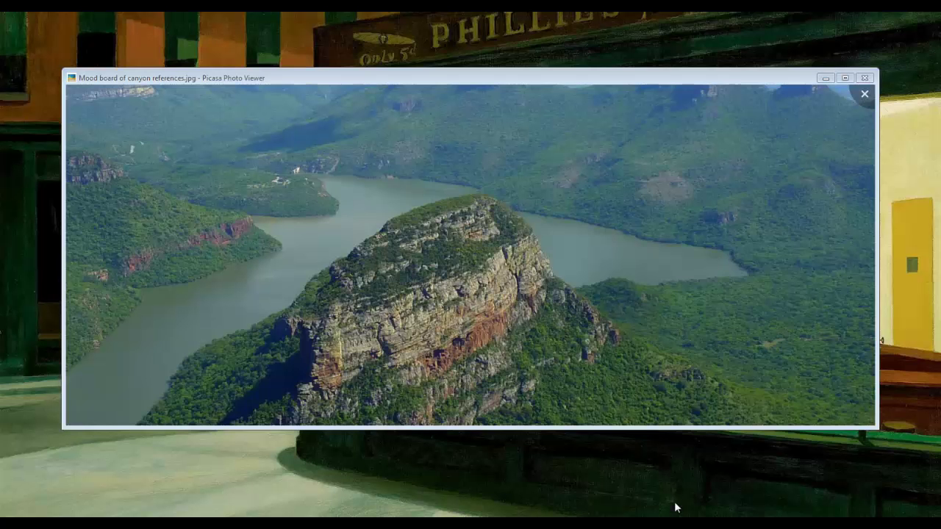
key(alt+Tab)
click(42, 94)
click(269, 161)
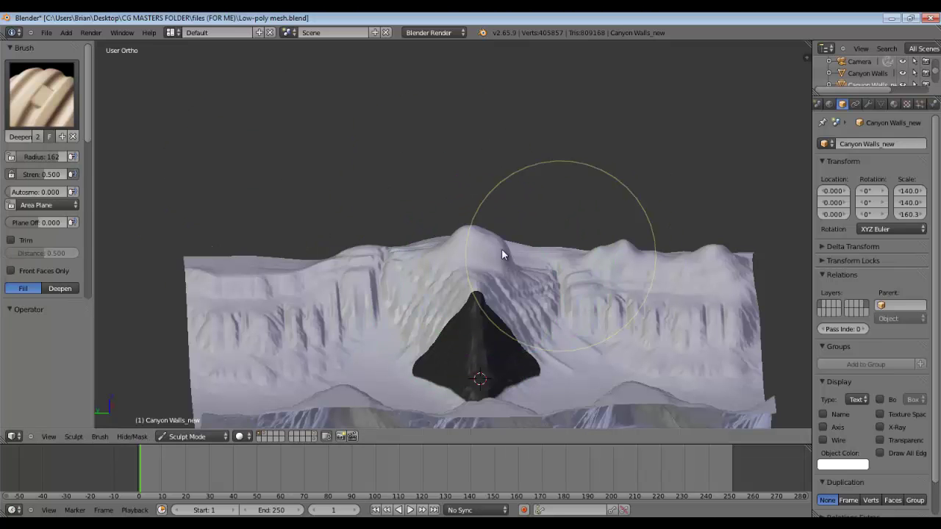
mouse_move(570, 230)
mouse_down()
mouse_move(620, 279)
mouse_move(541, 272)
mouse_move(599, 277)
mouse_up()
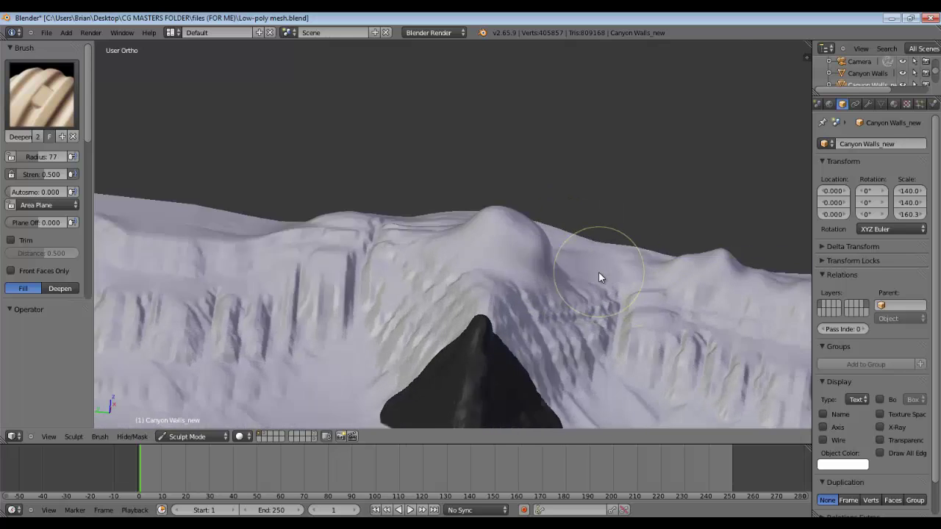
From the top view, apply the Layer brush at height 0.528 around the rounded peak and switch to the Smooth brush.
key(KP_7)
scroll(693, 162, down, 2)
click(42, 94)
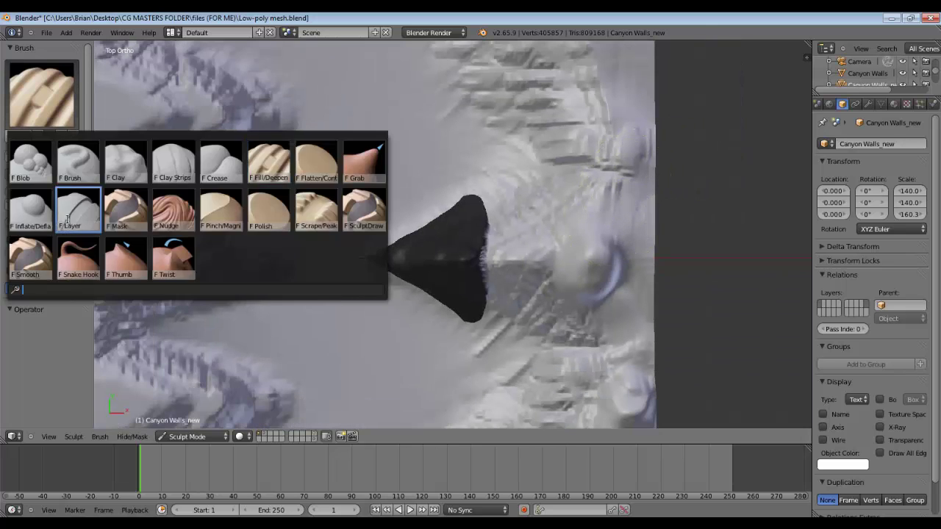
click(35, 221)
drag(35, 225, 45, 225)
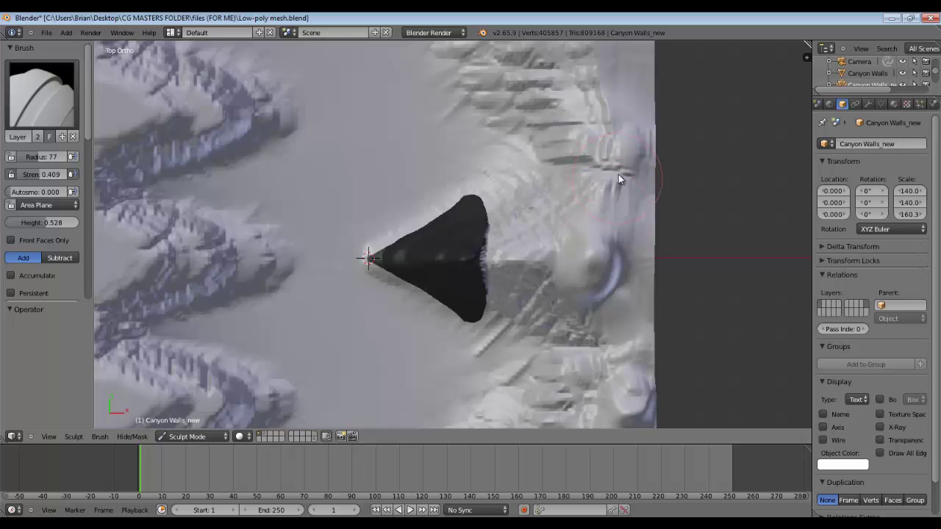
mouse_move(619, 199)
mouse_down()
mouse_move(613, 348)
mouse_move(599, 292)
mouse_up()
click(42, 94)
click(30, 252)
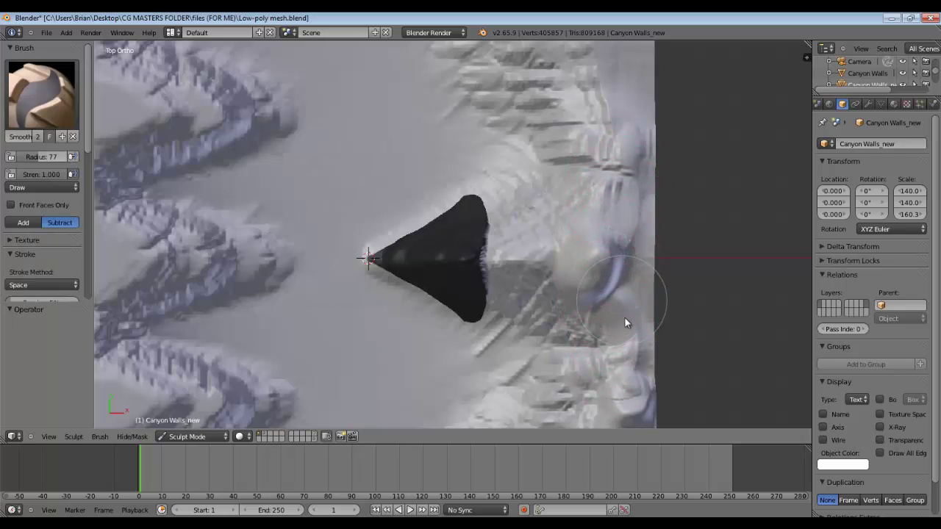
Switch to the Grab brush with radius 165 and raise the plateau near the terrain's far corner.
mouse_move(665, 323)
middle_down()
mouse_move(661, 184)
mouse_move(773, 185)
mouse_move(533, 262)
mouse_move(607, 261)
mouse_move(489, 288)
mouse_move(360, 294)
middle_up()
click(42, 94)
click(361, 157)
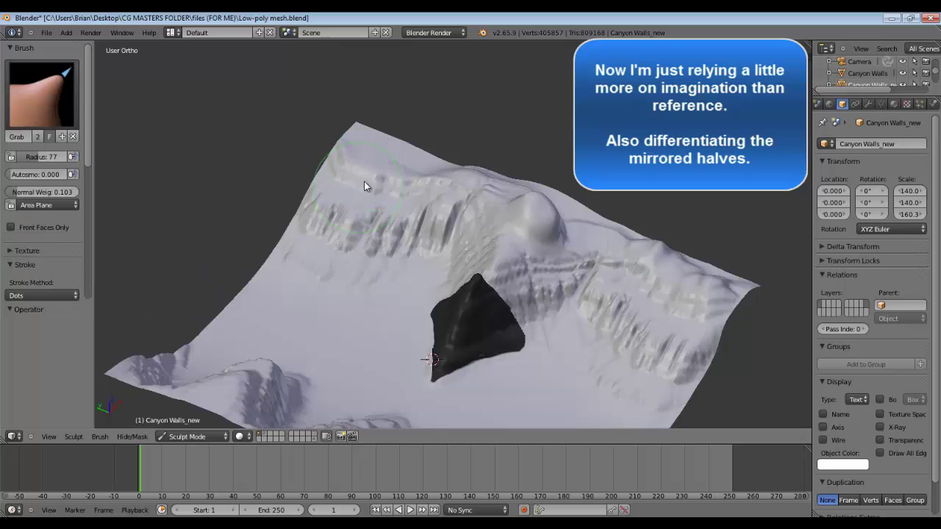
drag(38, 157, 59, 157)
drag(375, 169, 397, 155)
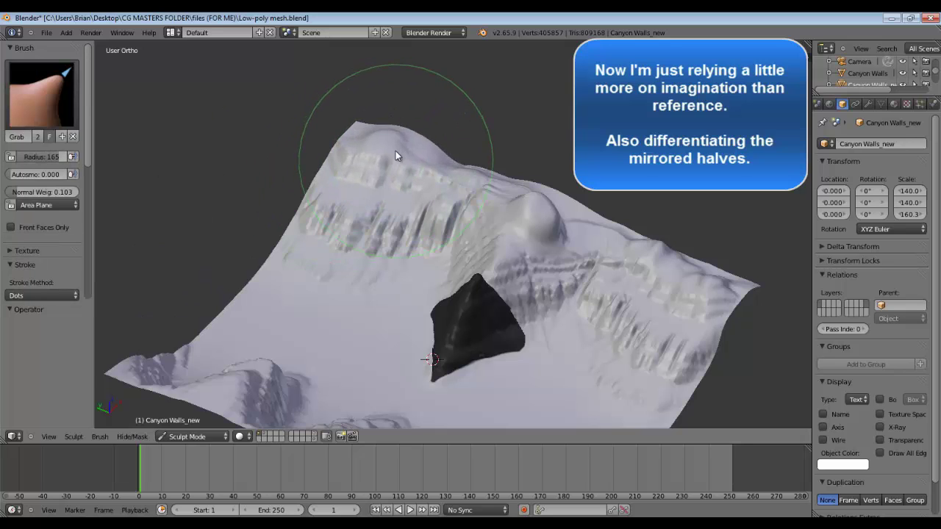
Set the Grab brush radius to 69 for finer shaping of the canyon rim.
key(f)
click(189, 144)
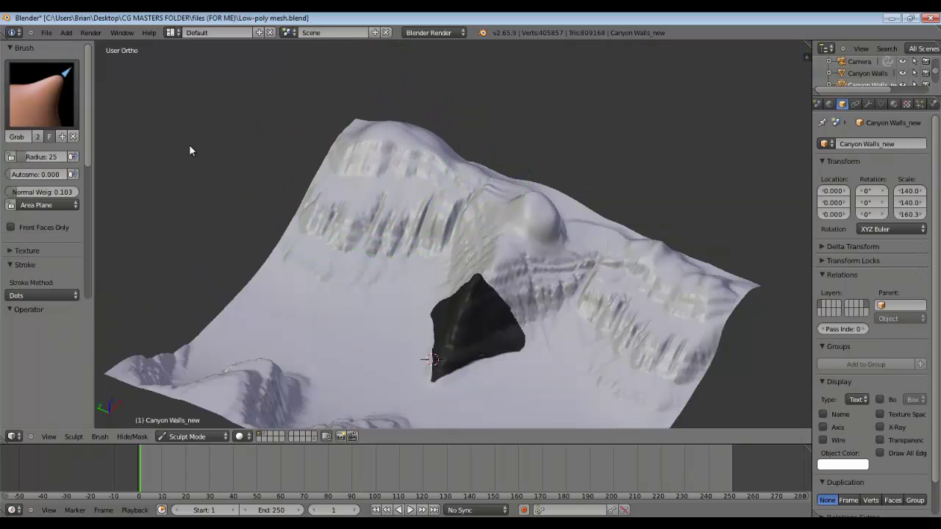
key(f)
click(696, 277)
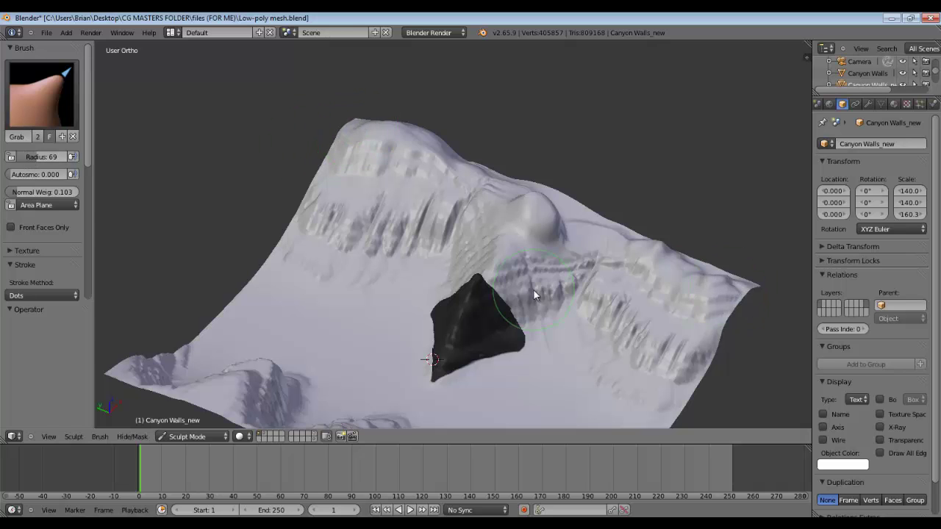
mouse_move(533, 289)
middle_down()
mouse_move(459, 307)
mouse_move(556, 324)
mouse_move(464, 302)
middle_up()
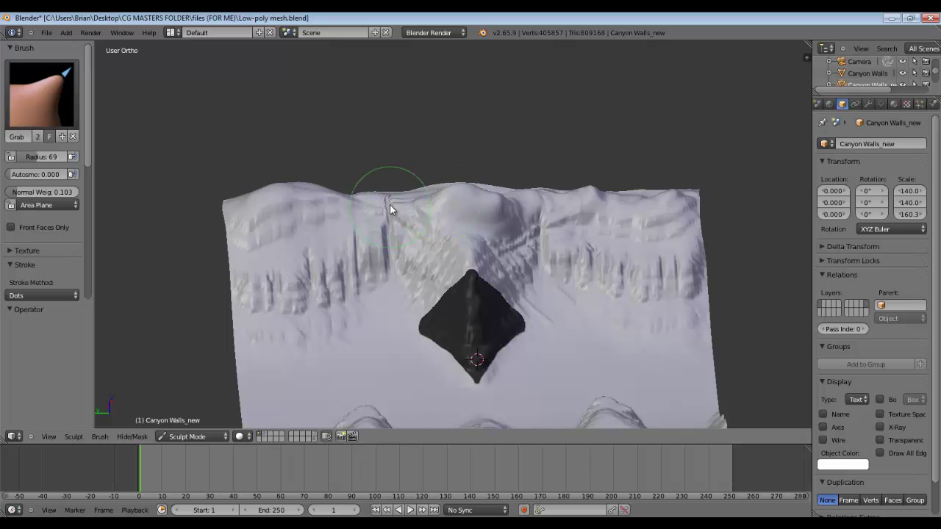
scroll(559, 244, up, 2)
mouse_move(559, 240)
middle_down()
mouse_move(463, 211)
mouse_move(349, 213)
mouse_move(367, 220)
middle_up()
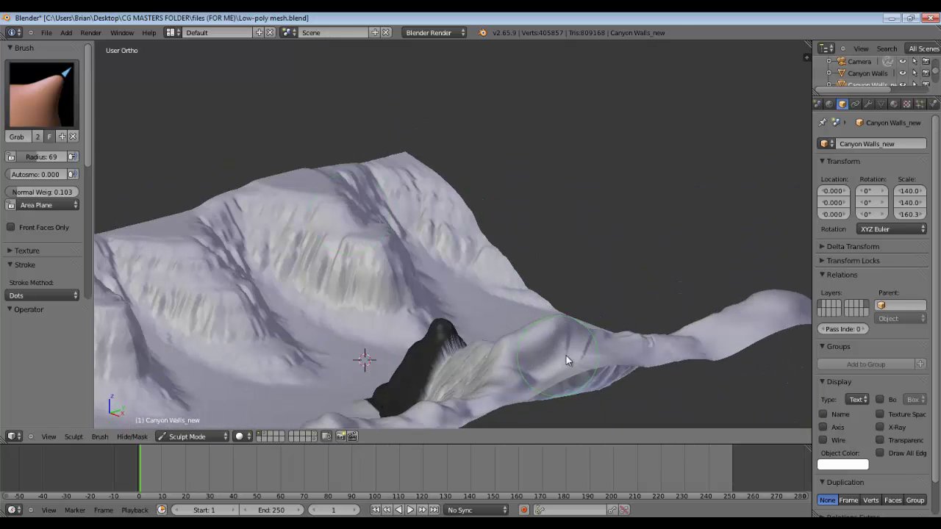
Select the Polish brush and invert the mask so that only the protruding cliff can be sculpted.
click(41, 94)
click(126, 206)
click(41, 94)
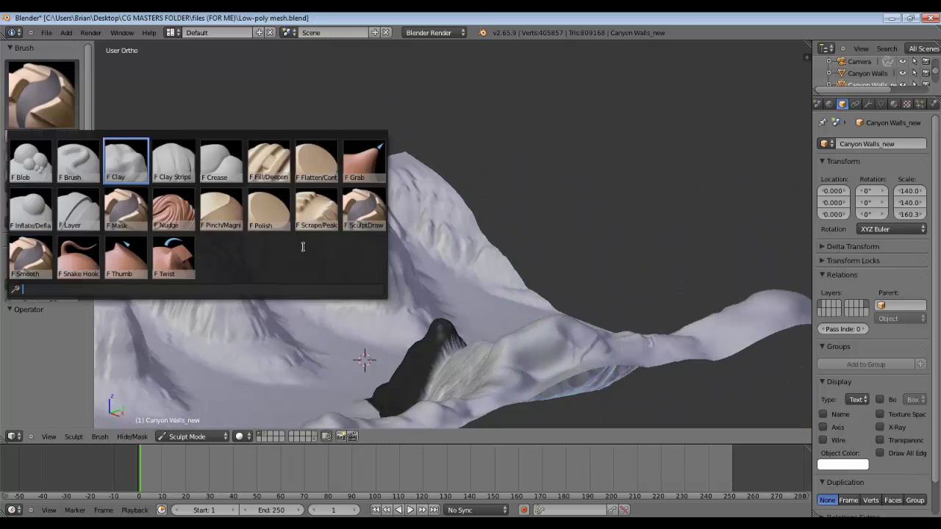
click(267, 206)
scroll(618, 366, up, 2)
mouse_move(618, 366)
middle_down()
mouse_move(681, 362)
mouse_move(598, 371)
mouse_move(351, 359)
mouse_move(687, 334)
mouse_move(633, 328)
middle_up()
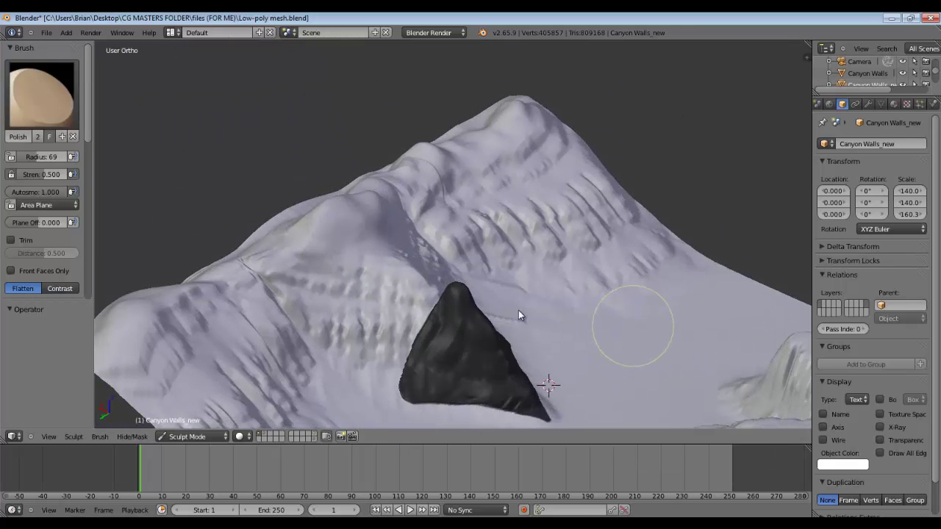
key(ctrl+i)
mouse_move(571, 391)
middle_down()
mouse_move(466, 353)
mouse_move(494, 379)
middle_up()
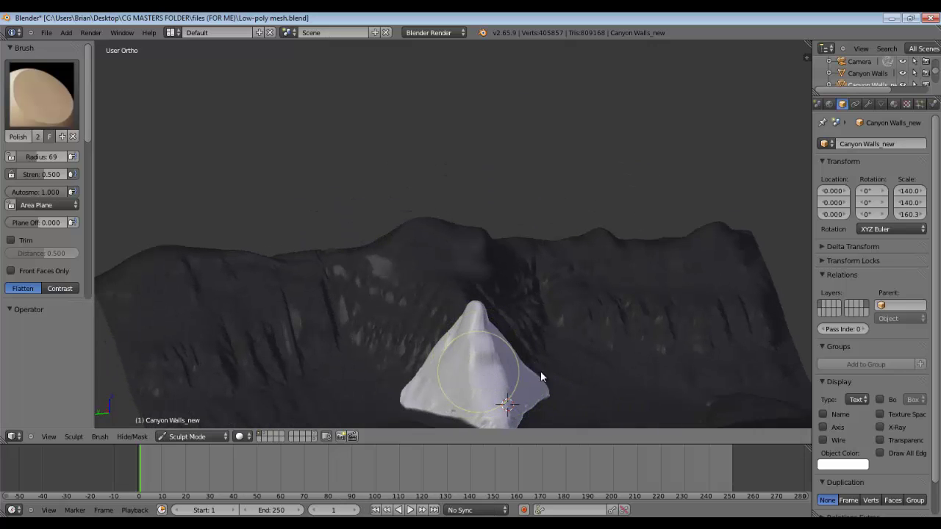
mouse_move(540, 370)
middle_down()
mouse_move(606, 353)
mouse_move(581, 365)
mouse_move(346, 341)
mouse_move(430, 349)
mouse_move(444, 336)
mouse_move(462, 348)
mouse_move(385, 382)
mouse_move(311, 279)
mouse_move(350, 275)
middle_up()
Clear the mask from the terrain and save over Low-poly mesh.blend.
key(alt+m)
scroll(279, 275, up, 2)
key(ctrl+s)
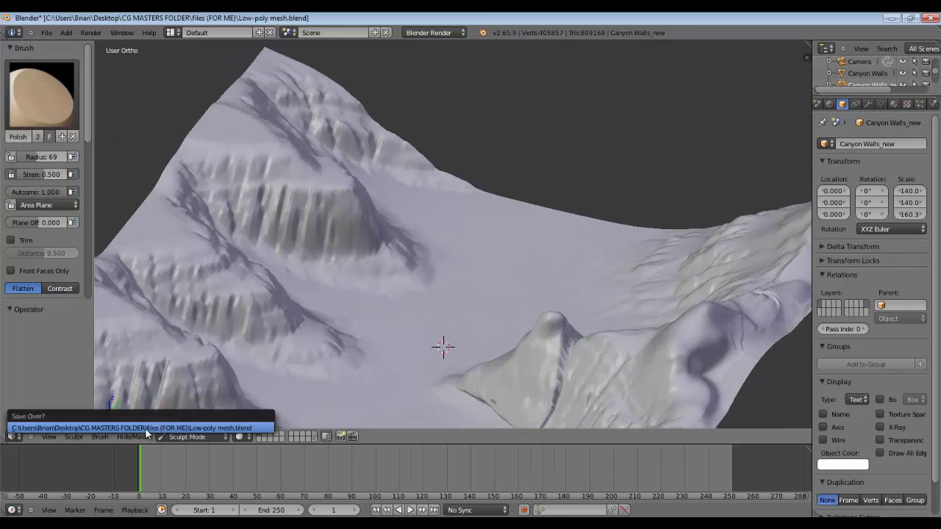
click(140, 428)
Fill the whole terrain with a mask and set the brush's sculpt tool to Mask in Subtract mode.
click(122, 436)
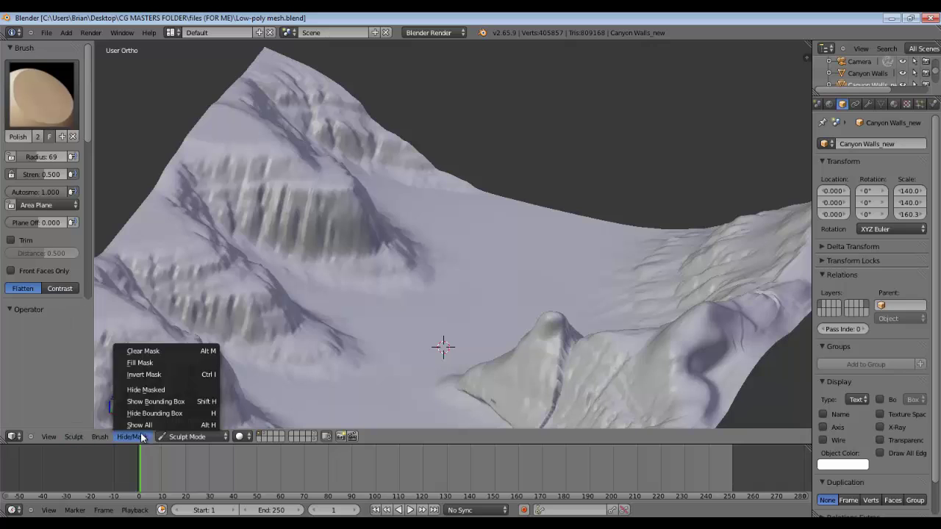
click(158, 364)
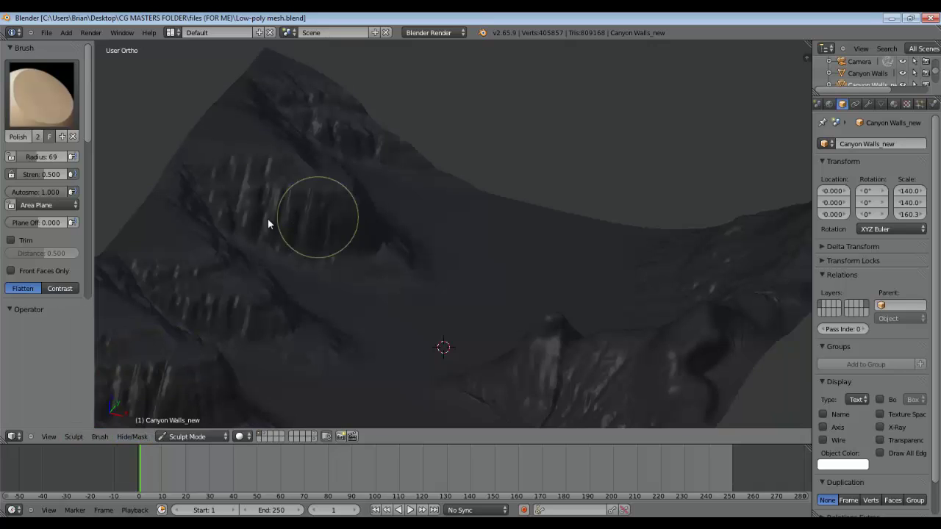
click(100, 436)
mouse_move(117, 374)
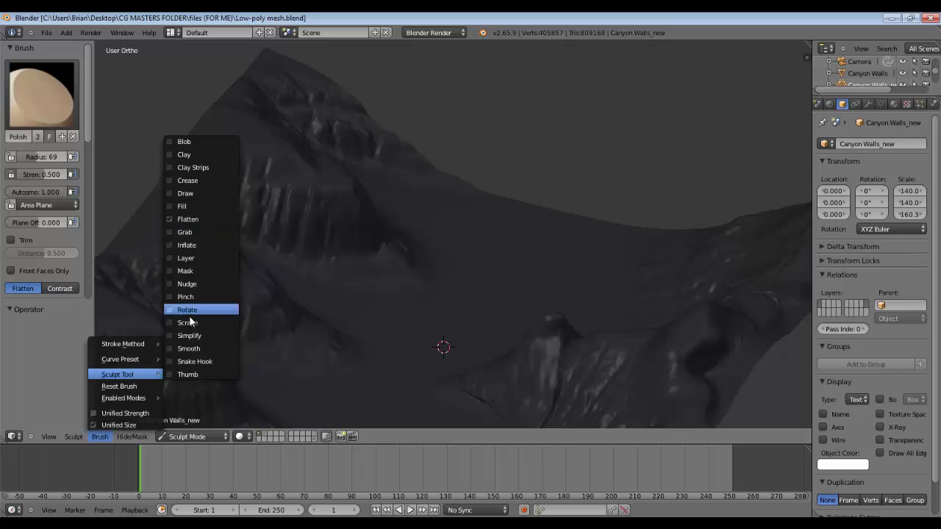
click(188, 309)
click(68, 225)
scroll(236, 204, up, 1)
Erase the mask from the large fluted cliff on the far wall, including its ledge, sides and base.
mouse_move(237, 204)
mouse_down()
mouse_move(251, 244)
mouse_move(259, 230)
mouse_up()
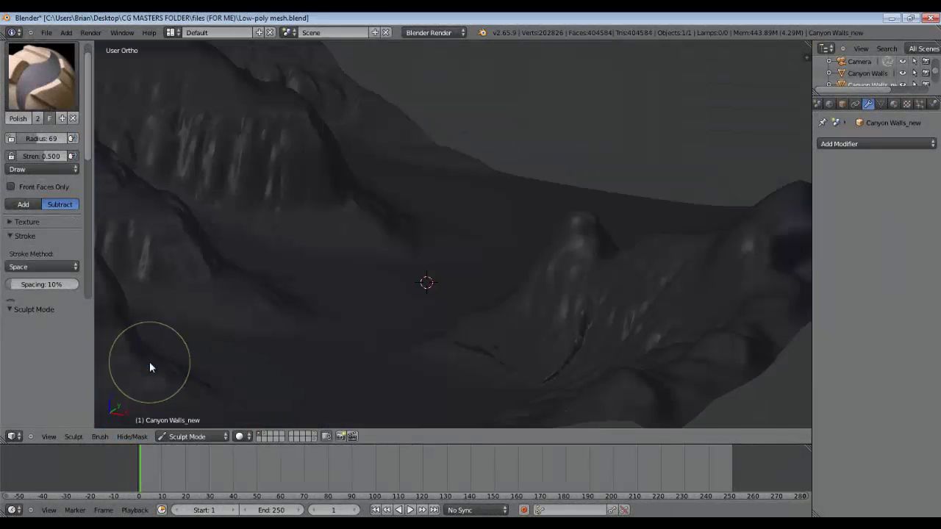
mouse_move(298, 114)
mouse_down()
mouse_move(296, 218)
mouse_move(274, 103)
mouse_move(372, 214)
mouse_move(355, 172)
mouse_up()
mouse_move(355, 172)
middle_down()
mouse_move(672, 197)
mouse_move(470, 213)
mouse_move(583, 238)
middle_up()
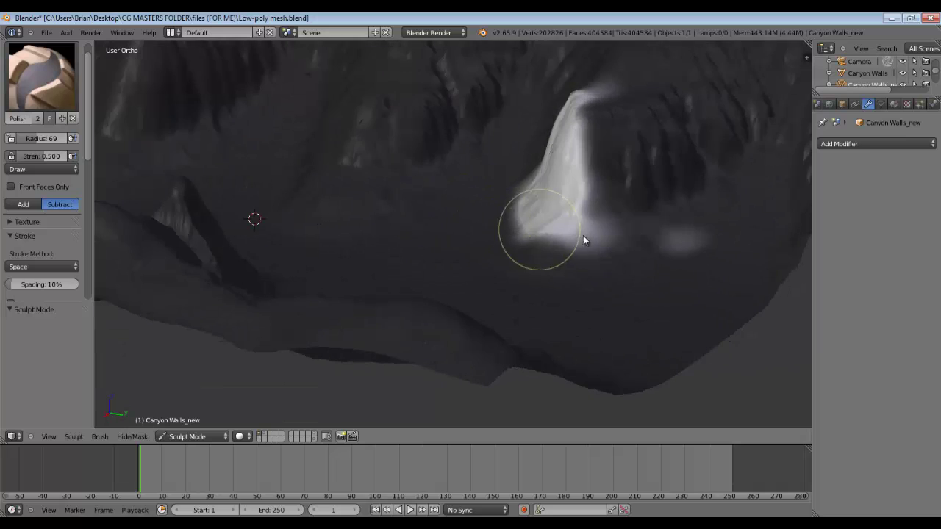
middle_drag(603, 120, 591, 162)
scroll(590, 161, up, 4)
mouse_move(605, 114)
mouse_down()
mouse_move(649, 172)
mouse_move(692, 141)
mouse_move(685, 108)
mouse_move(705, 132)
mouse_up()
mouse_move(705, 132)
middle_down()
mouse_move(250, 147)
mouse_move(397, 193)
mouse_move(306, 233)
mouse_move(370, 208)
mouse_move(292, 126)
middle_up()
mouse_move(277, 95)
mouse_down()
mouse_move(286, 111)
mouse_move(266, 221)
mouse_move(390, 269)
mouse_move(335, 135)
mouse_up()
middle_drag(333, 131, 295, 72)
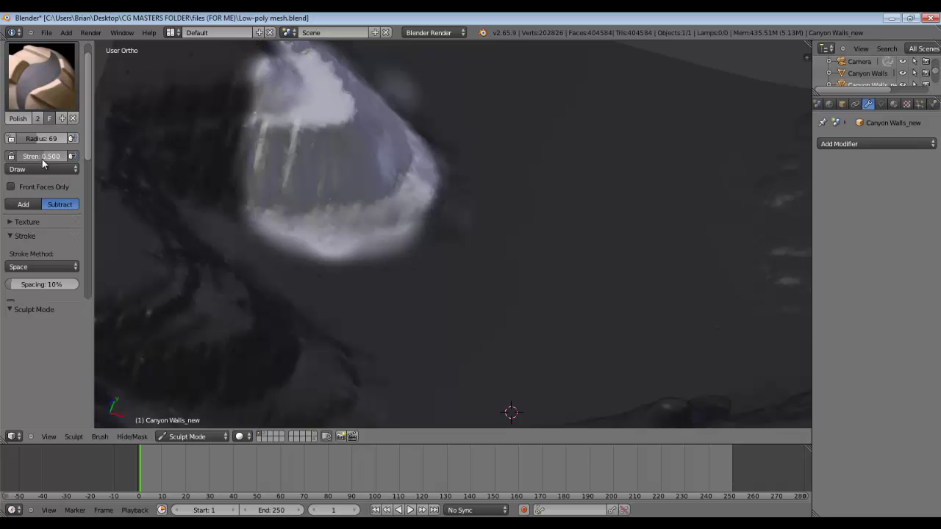
Set the mask brush strength to 0.175 and soften the mask edge around the base of the exposed cliff.
drag(43, 157, 27, 159)
mouse_move(337, 252)
mouse_down()
mouse_move(284, 244)
mouse_move(363, 275)
mouse_move(464, 199)
mouse_move(227, 262)
mouse_move(425, 274)
mouse_up()
middle_drag(425, 274, 413, 174)
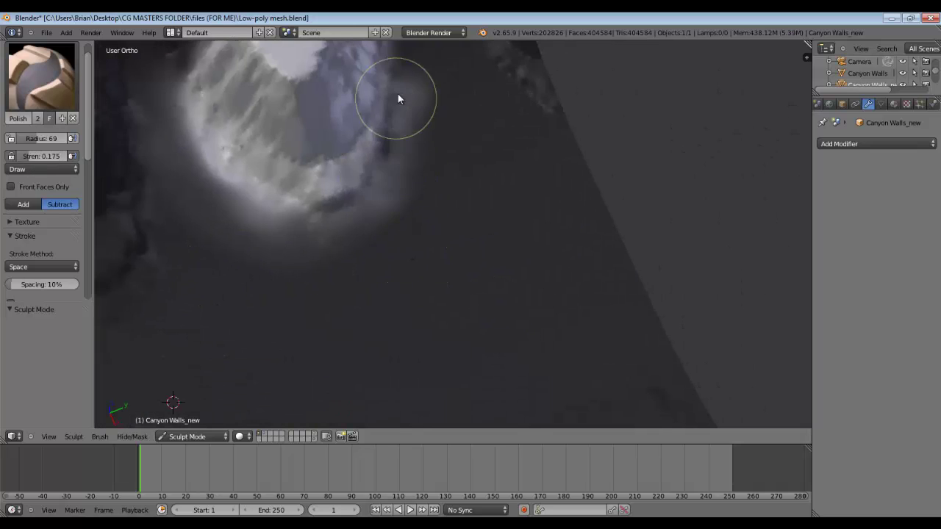
middle_drag(399, 96, 552, 175)
mouse_move(545, 200)
mouse_down()
mouse_move(591, 191)
mouse_move(630, 144)
mouse_move(571, 168)
mouse_move(622, 190)
mouse_move(525, 219)
mouse_move(610, 202)
mouse_up()
scroll(521, 203, down, 2)
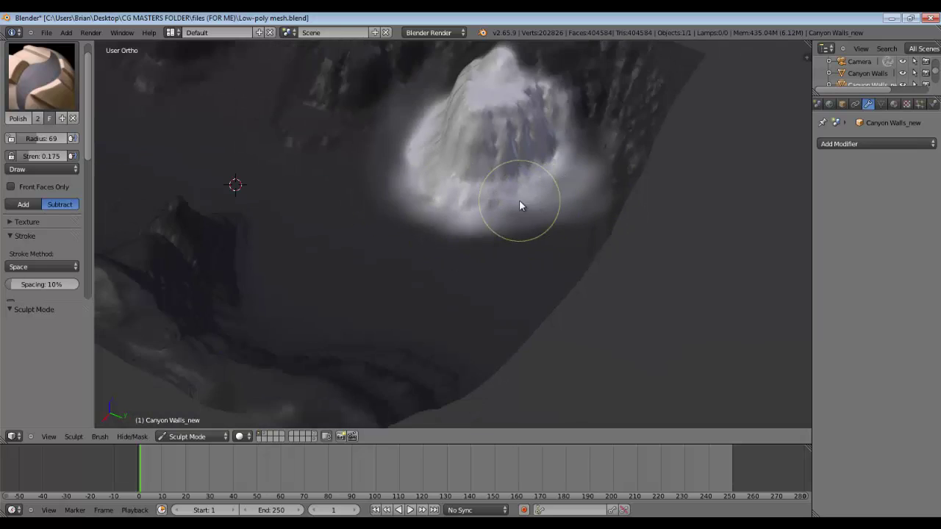
middle_drag(522, 203, 593, 209)
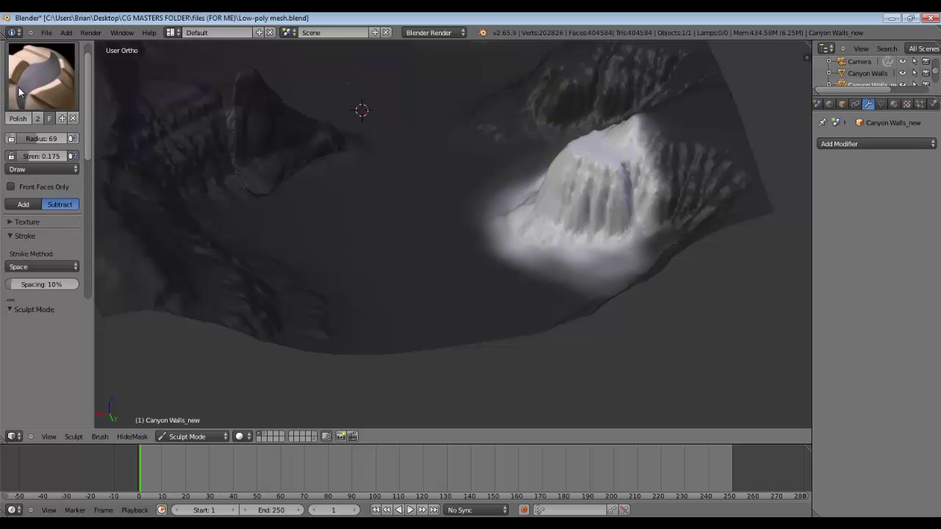
Switch to the Grab brush with normal weight 0.299 and radius 177, and reshape the unmasked cliff.
click(40, 73)
click(150, 149)
drag(15, 174, 30, 174)
drag(56, 139, 60, 139)
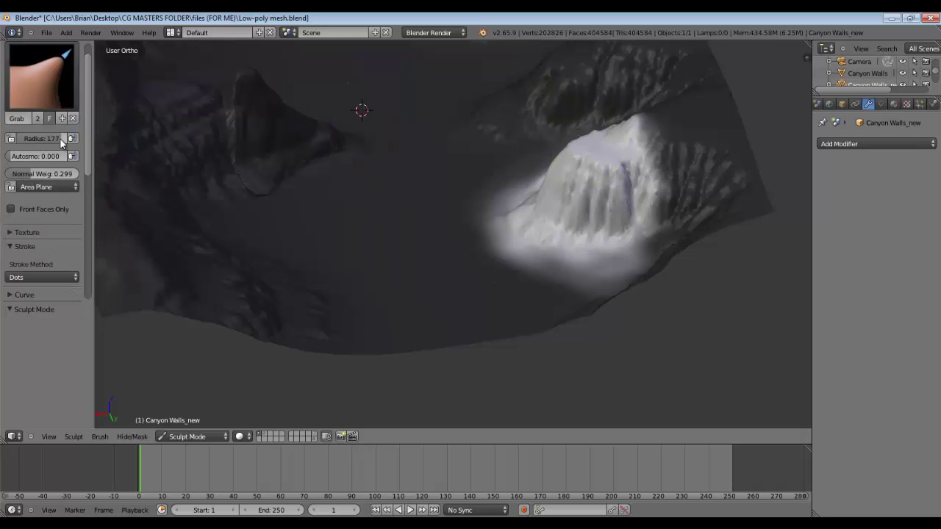
mouse_move(585, 177)
mouse_down()
mouse_move(537, 163)
mouse_move(536, 216)
mouse_move(551, 168)
mouse_move(579, 150)
mouse_up()
mouse_move(567, 222)
middle_down()
mouse_move(595, 234)
mouse_move(544, 200)
middle_up()
scroll(442, 123, down, 1)
Set the Grab radius to 94, finish shaping the exposed cliff and mask the whole terrain again.
drag(50, 139, 29, 139)
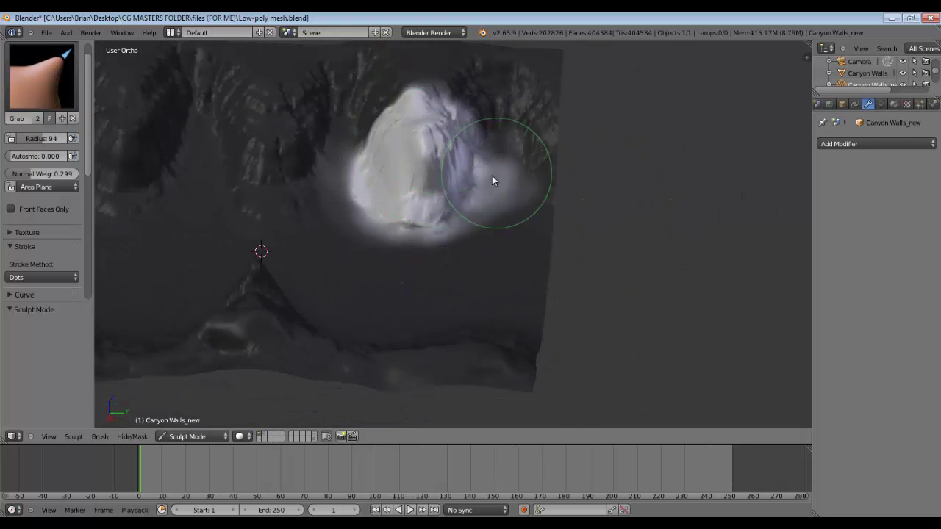
mouse_move(492, 176)
middle_down()
mouse_move(373, 145)
mouse_move(408, 176)
mouse_move(539, 181)
mouse_move(341, 221)
mouse_move(357, 267)
mouse_move(396, 170)
mouse_move(378, 159)
mouse_move(477, 157)
mouse_move(458, 151)
mouse_move(471, 186)
mouse_move(596, 225)
mouse_move(619, 248)
mouse_move(567, 271)
middle_up()
scroll(564, 272, up, 3)
key(ctrl+i)
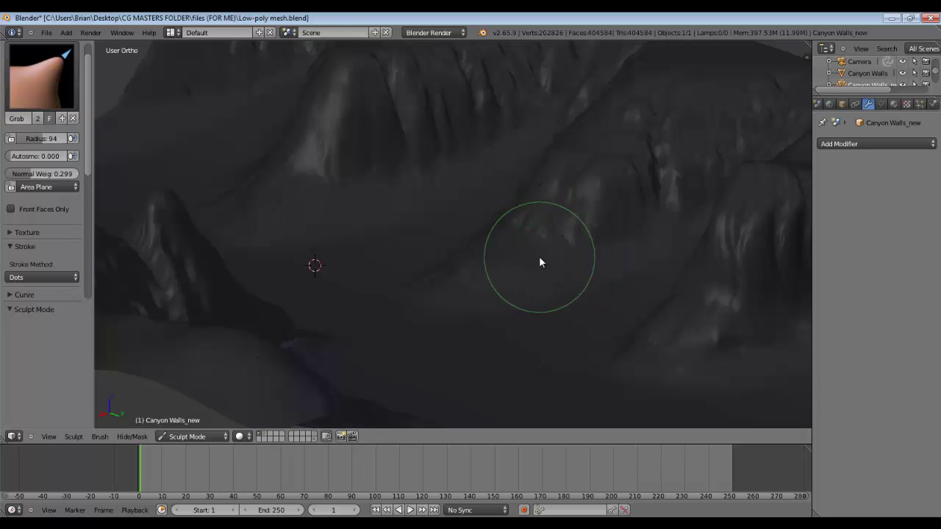
Switch to the Smooth brush in mask Subtract mode, set its strength to 0.623 and unmask the middle cliff with its base.
click(38, 79)
click(32, 233)
drag(525, 270, 603, 262)
drag(59, 157, 42, 157)
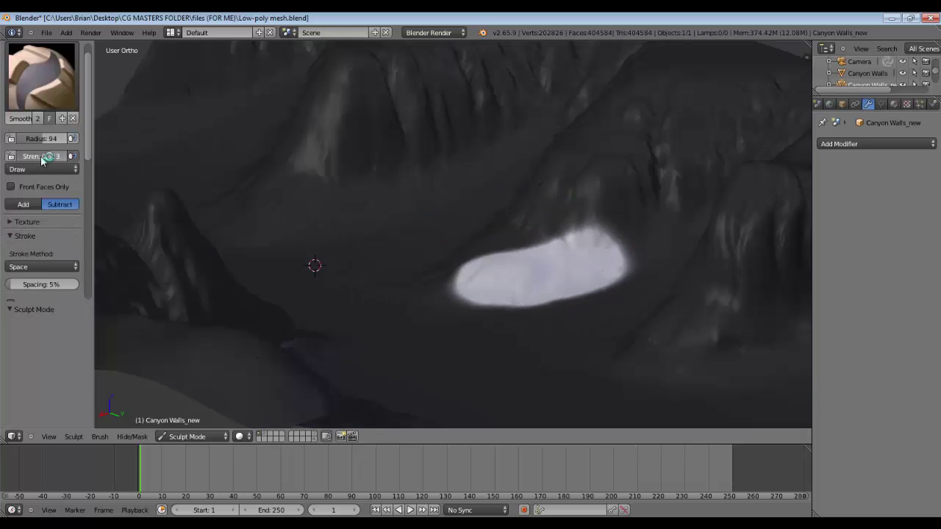
mouse_move(424, 259)
mouse_down()
mouse_move(481, 255)
mouse_move(478, 272)
mouse_up()
mouse_move(479, 273)
middle_down()
mouse_move(511, 268)
mouse_move(471, 254)
middle_up()
drag(316, 229, 195, 222)
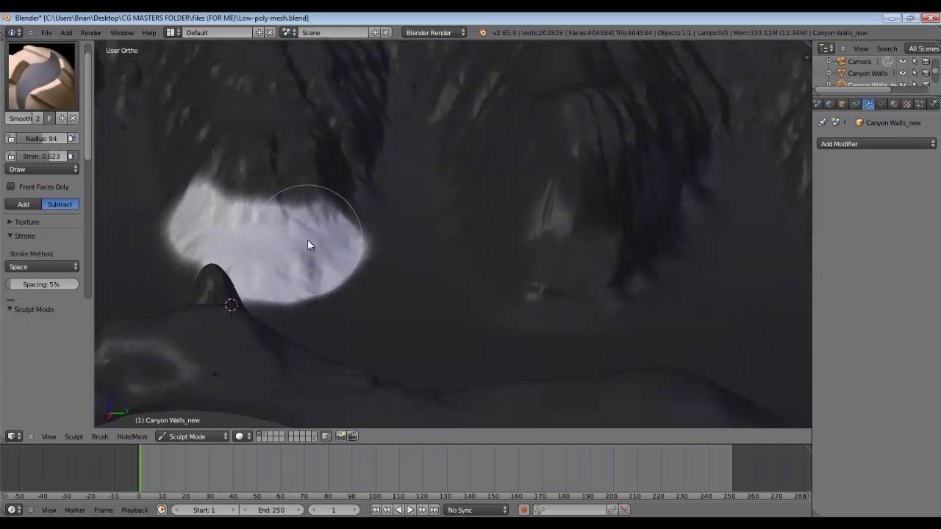
middle_drag(307, 239, 341, 213)
mouse_move(309, 202)
mouse_down()
mouse_move(494, 160)
mouse_move(427, 168)
mouse_move(446, 123)
mouse_move(490, 183)
mouse_move(502, 152)
mouse_up()
mouse_move(502, 153)
middle_down()
mouse_move(417, 178)
mouse_move(243, 193)
middle_up()
mouse_move(243, 193)
mouse_down()
mouse_move(263, 137)
mouse_move(267, 213)
mouse_move(347, 202)
mouse_move(310, 133)
mouse_move(337, 144)
mouse_move(346, 194)
mouse_up()
Lower the mask brush strength to 0.260 and feather the mask around the middle cliff and the ground before it.
drag(45, 156, 23, 158)
mouse_move(144, 196)
middle_down()
mouse_move(174, 212)
mouse_move(145, 248)
mouse_move(187, 243)
middle_up()
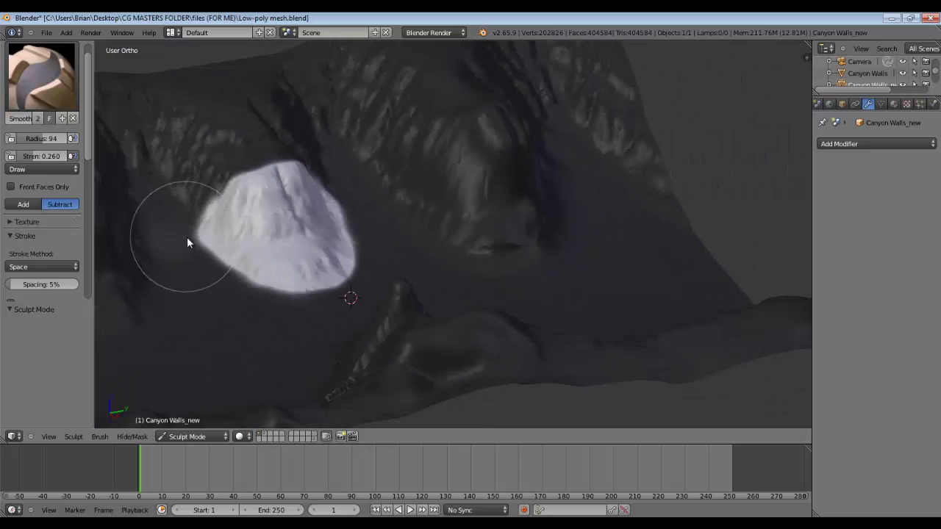
middle_drag(340, 290, 434, 260)
mouse_move(435, 260)
mouse_down()
mouse_move(492, 252)
mouse_move(378, 185)
mouse_move(496, 243)
mouse_move(388, 267)
mouse_move(458, 246)
mouse_move(447, 266)
mouse_up()
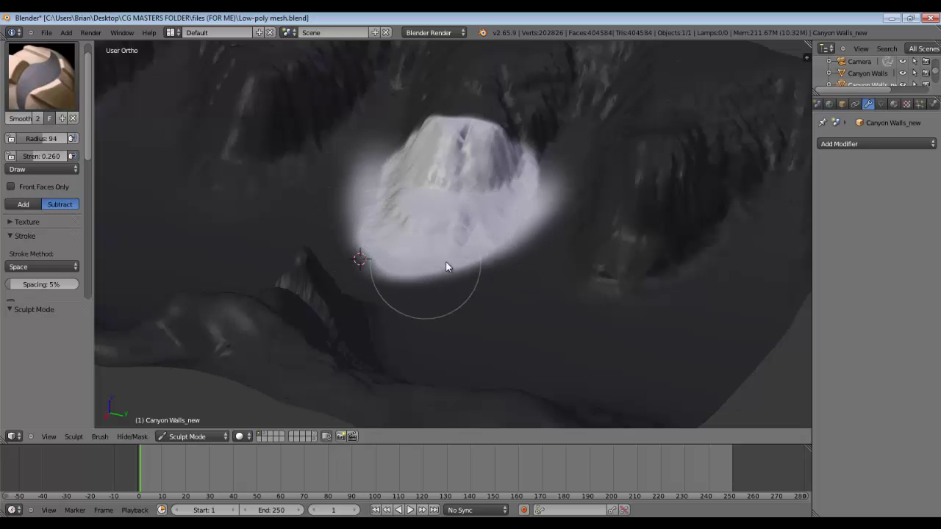
middle_drag(446, 267, 527, 238)
Select the Grab brush and set its stroke method to Space.
click(42, 76)
click(61, 170)
click(49, 276)
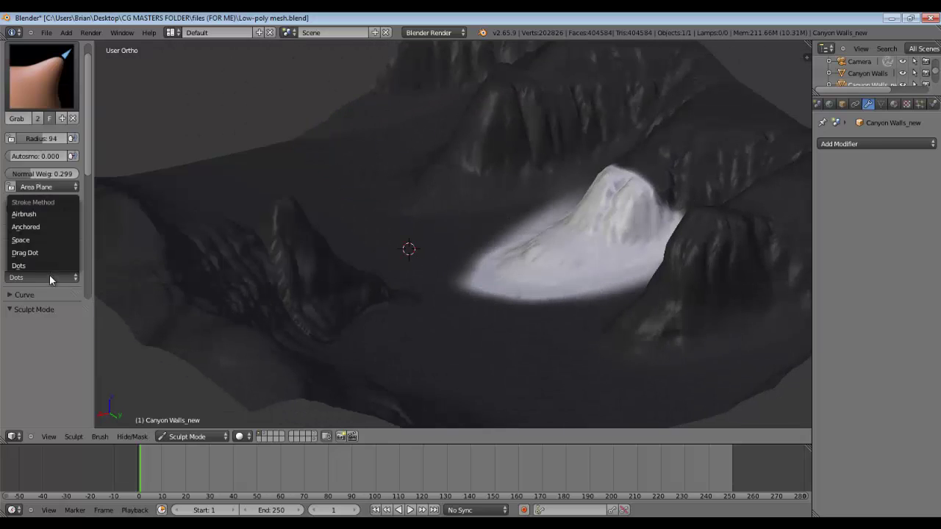
click(46, 241)
click(45, 277)
click(42, 78)
click(361, 143)
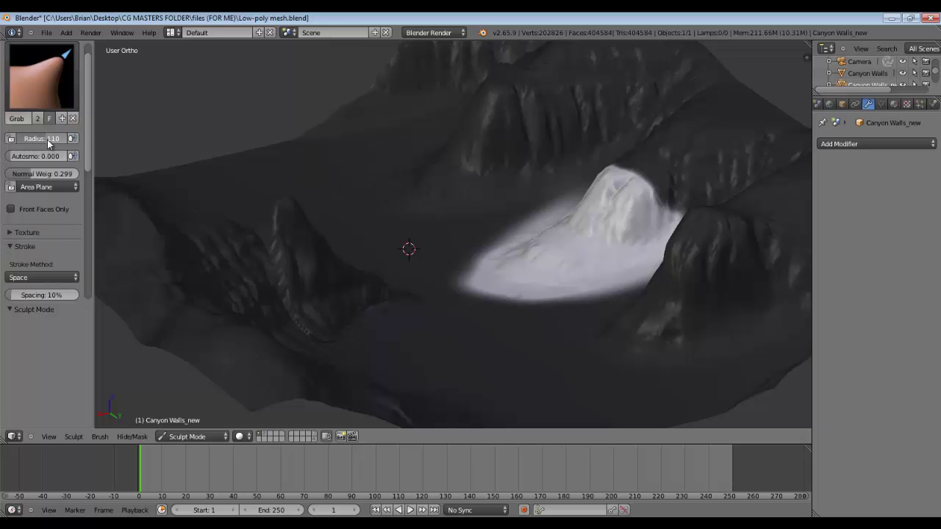
Set the Grab radius to 164 and reshape the foot of the unmasked middle cliff.
drag(47, 140, 70, 156)
scroll(547, 259, down, 1)
middle_drag(546, 259, 561, 237)
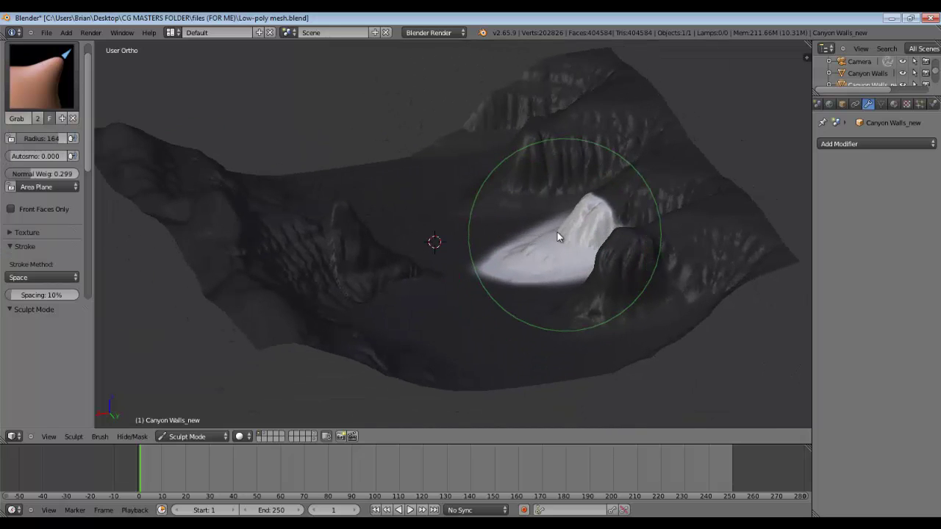
mouse_move(518, 280)
mouse_down()
mouse_move(525, 286)
mouse_move(502, 273)
mouse_move(493, 286)
mouse_move(518, 258)
mouse_up()
middle_drag(518, 258, 321, 307)
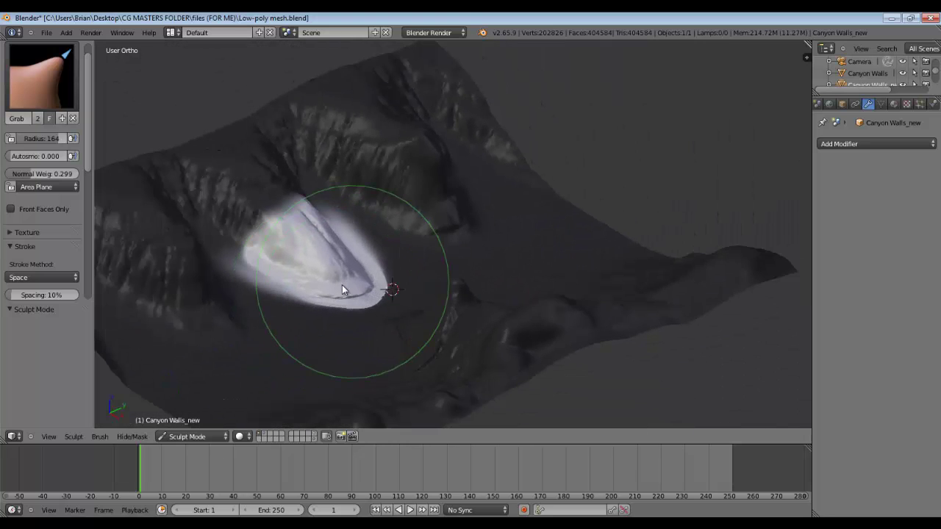
mouse_move(367, 288)
middle_down()
mouse_move(353, 275)
mouse_move(346, 288)
mouse_move(520, 238)
middle_up()
View the terrain from the top and check its layout against the Blue River Canyon reference images in Picasa Photo Viewer.
key(KP_7)
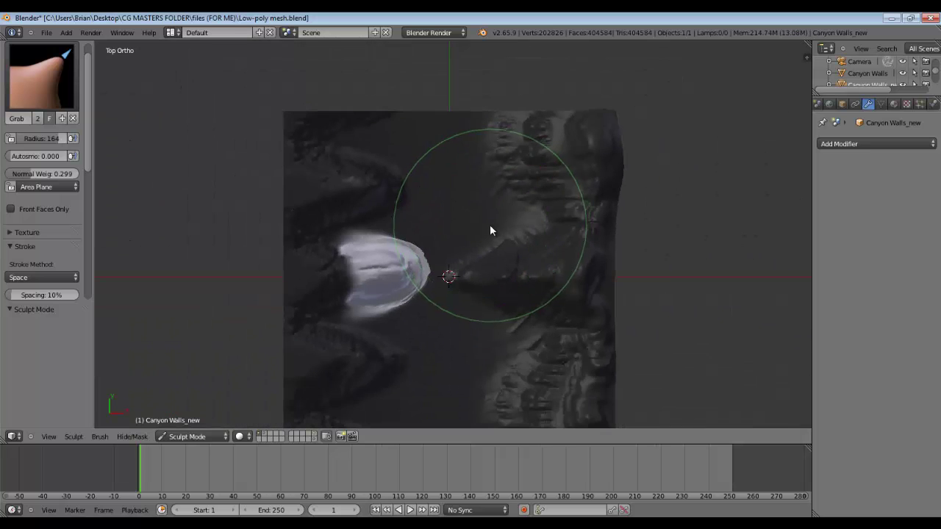
key(alt+Tab)
click(443, 418)
click(442, 417)
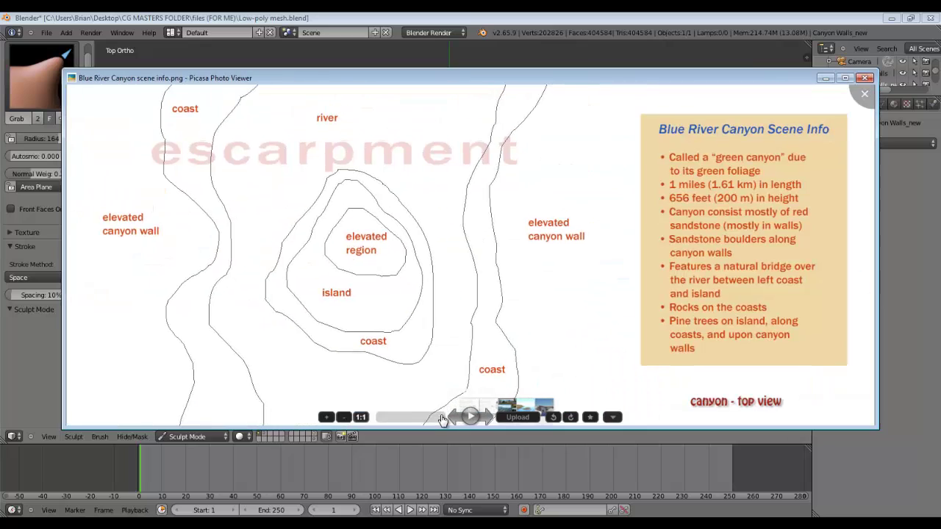
click(442, 418)
click(442, 417)
click(444, 417)
click(445, 417)
click(825, 79)
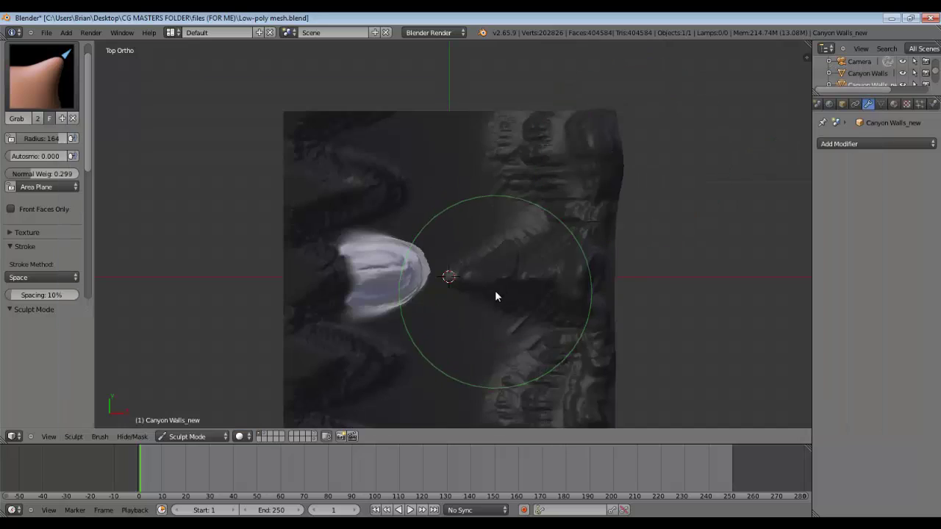
Switch to the Flatten/Contrast brush with radius 61 and flatten the crease along the foot of the unmasked cliff.
mouse_move(598, 296)
middle_down()
mouse_move(556, 227)
mouse_move(563, 238)
mouse_move(593, 208)
mouse_move(461, 317)
mouse_move(306, 334)
middle_up()
scroll(474, 150, up, 2)
click(44, 86)
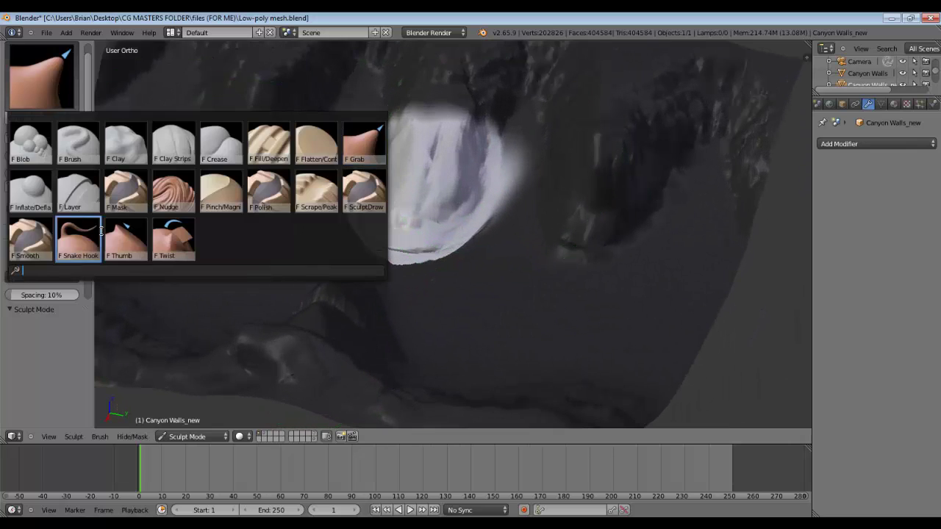
click(316, 143)
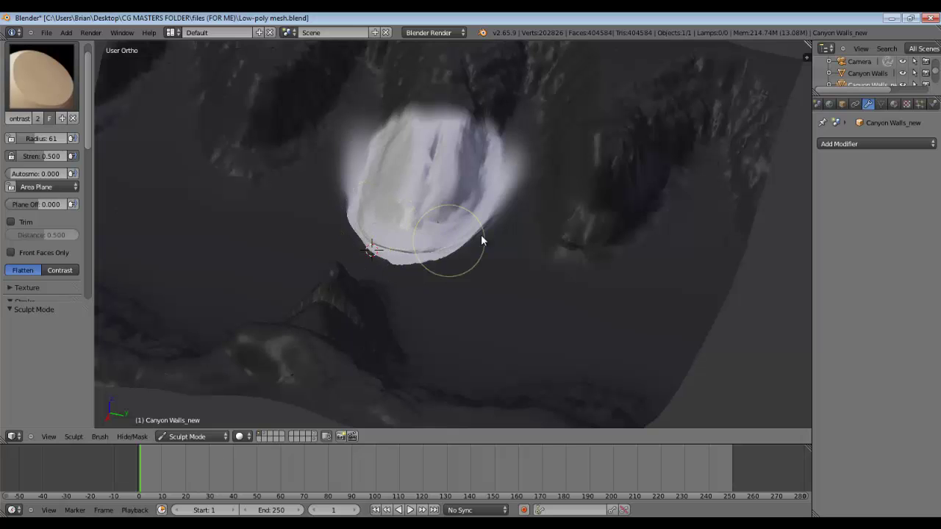
drag(393, 254, 381, 254)
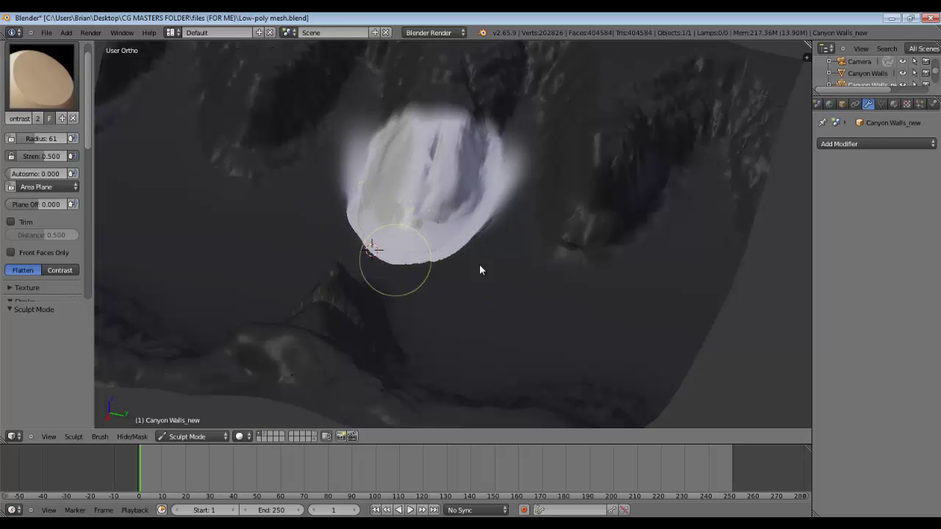
Remove the mask from the terrain and switch to the Smooth brush with radius 61.
middle_drag(413, 220, 528, 188)
mouse_move(504, 284)
middle_down()
mouse_move(459, 254)
mouse_move(470, 242)
mouse_move(510, 277)
mouse_move(560, 224)
mouse_move(542, 246)
mouse_move(569, 243)
mouse_move(363, 351)
mouse_move(500, 190)
middle_up()
click(42, 76)
click(31, 239)
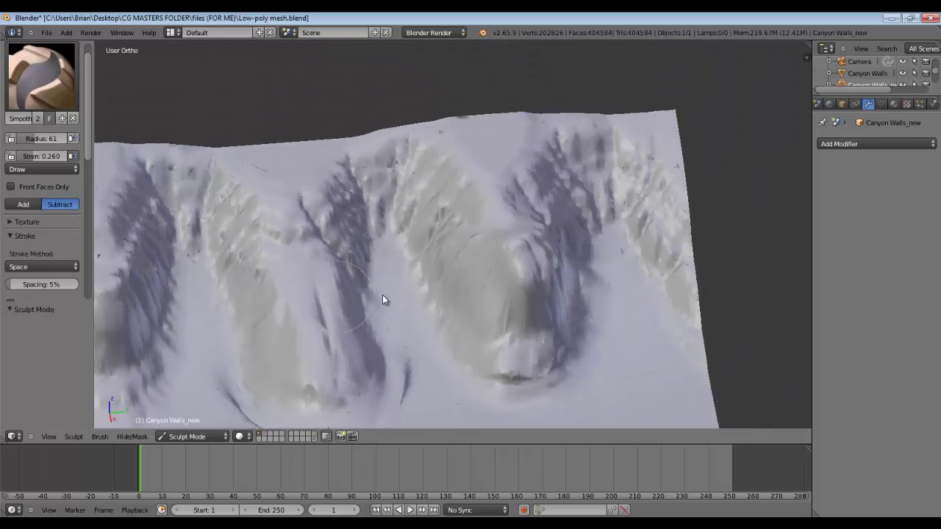
Set the mask brush to add and mask the upper part of the cliff beside the terrain's corner.
click(25, 204)
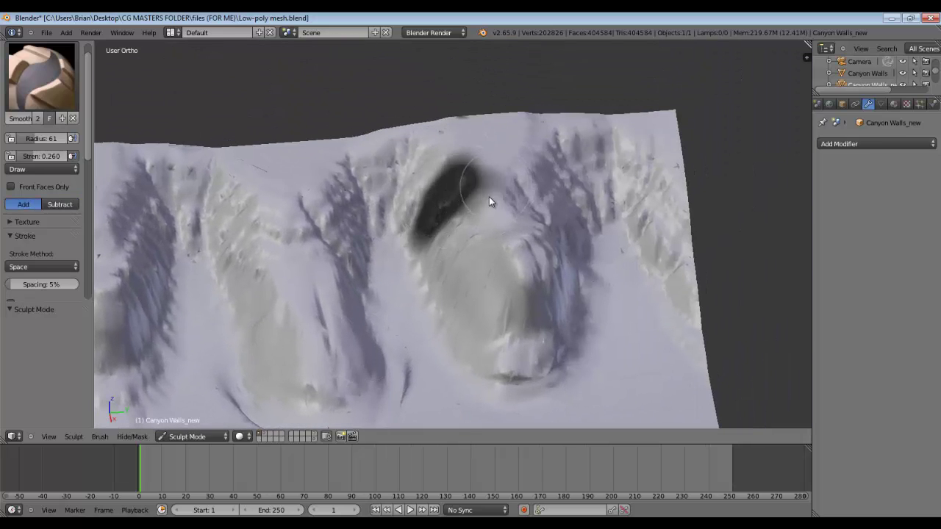
mouse_move(403, 176)
mouse_down()
mouse_move(532, 151)
mouse_move(447, 130)
mouse_move(404, 153)
mouse_up()
drag(552, 139, 588, 139)
mouse_move(587, 139)
middle_down()
mouse_move(750, 325)
mouse_move(683, 188)
mouse_move(508, 203)
mouse_move(424, 238)
mouse_move(413, 172)
middle_up()
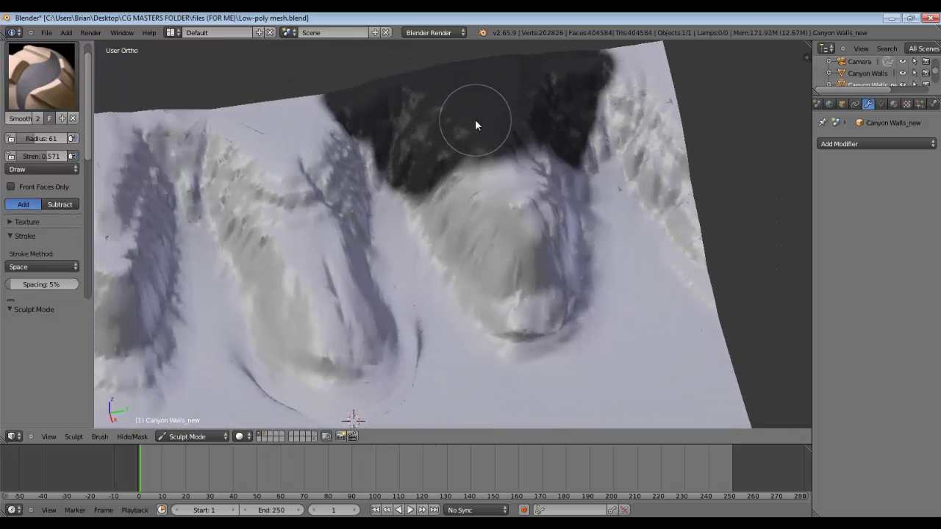
Lower the mask brush strength to 0.143 and refine the mask's lower edge across the cliff.
drag(462, 167, 453, 174)
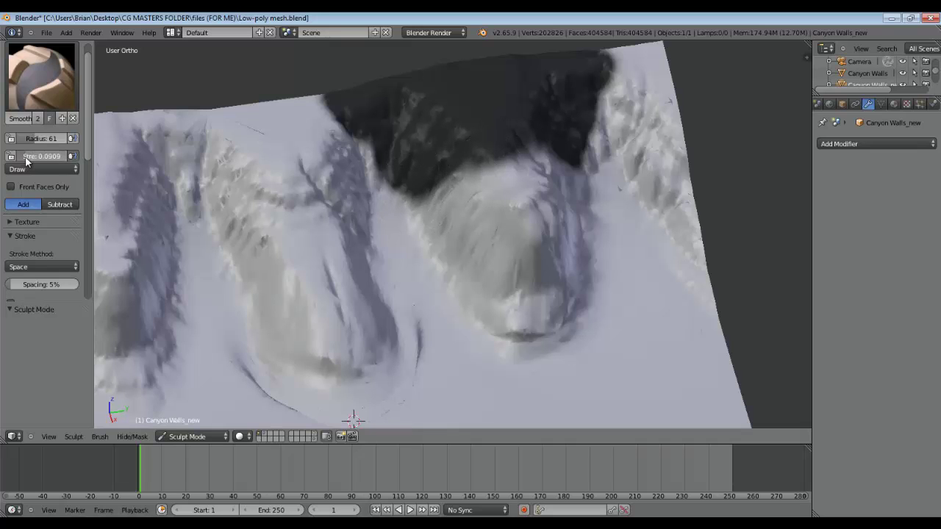
drag(396, 194, 559, 155)
drag(385, 172, 357, 138)
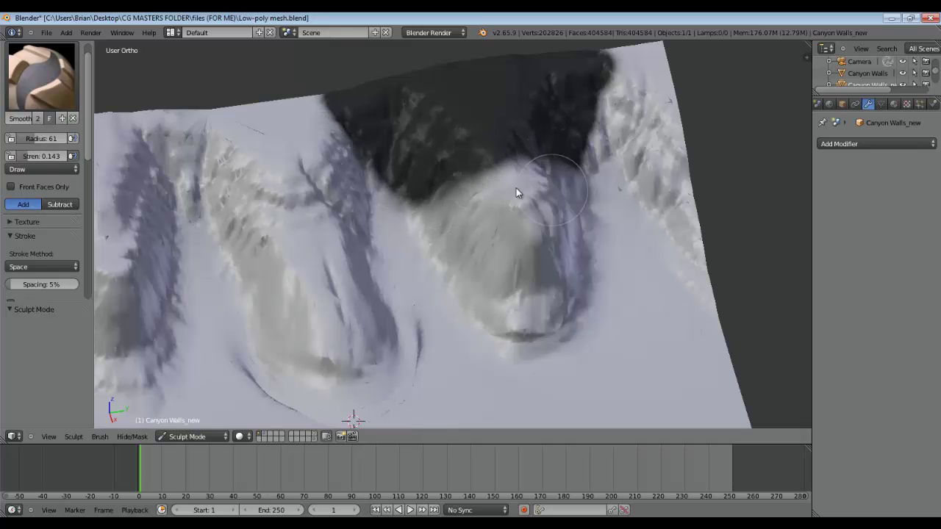
middle_drag(517, 191, 629, 244)
mouse_move(629, 244)
mouse_down()
mouse_move(704, 182)
mouse_move(521, 210)
mouse_move(683, 199)
mouse_move(487, 235)
mouse_move(521, 248)
mouse_move(588, 224)
mouse_up()
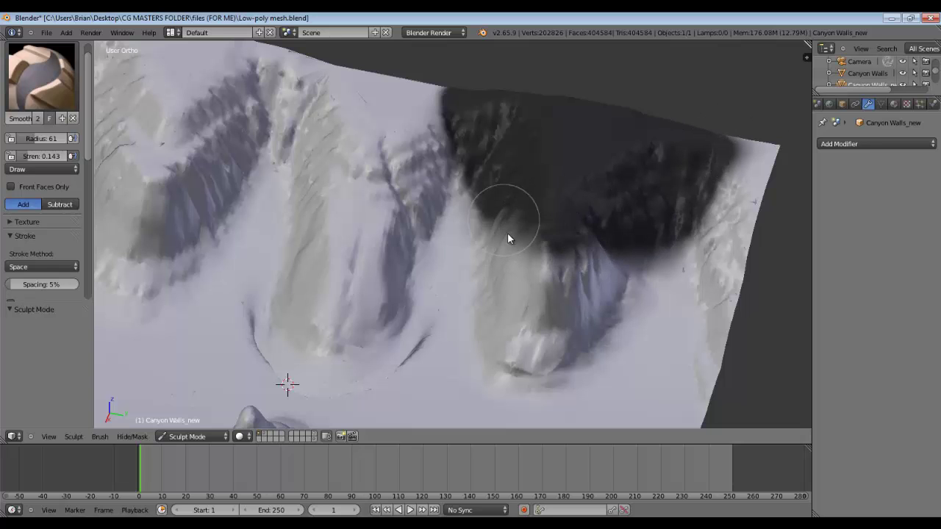
Invert the mask and reshape the exposed upper cliff with the Grab brush at radius 162.
key(ctrl+i)
scroll(535, 214, down, 3)
click(46, 79)
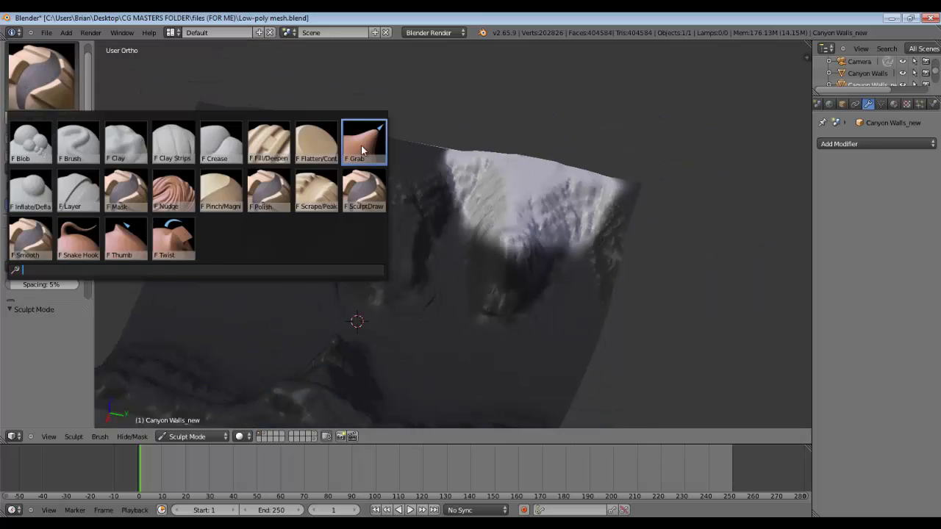
click(364, 147)
drag(34, 139, 60, 139)
mouse_move(525, 185)
mouse_down()
mouse_move(524, 170)
mouse_move(523, 179)
mouse_up()
drag(57, 175, 12, 175)
mouse_move(549, 197)
mouse_down()
mouse_move(551, 184)
mouse_move(563, 203)
mouse_up()
drag(569, 230, 562, 231)
mouse_move(481, 189)
middle_down()
mouse_move(527, 254)
mouse_move(428, 245)
middle_up()
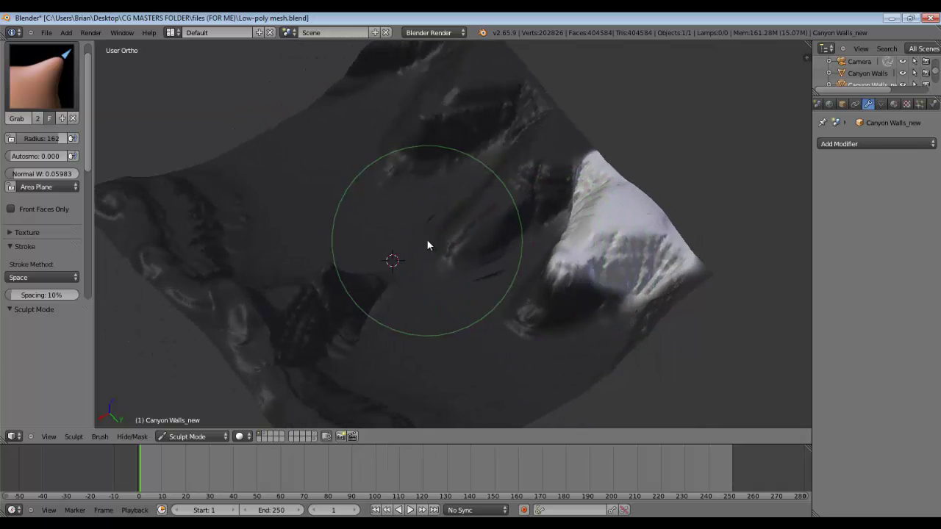
click(41, 77)
click(316, 143)
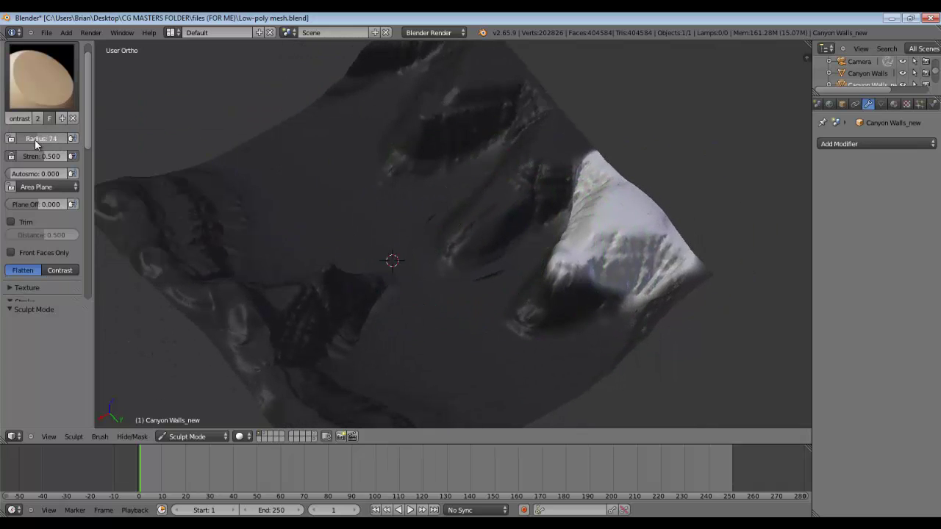
mouse_move(514, 184)
middle_down()
mouse_move(577, 200)
mouse_move(621, 298)
middle_up()
Reshape the rim and side edges of the unmasked upper cliff with the Grab brush at radius 51.
click(41, 77)
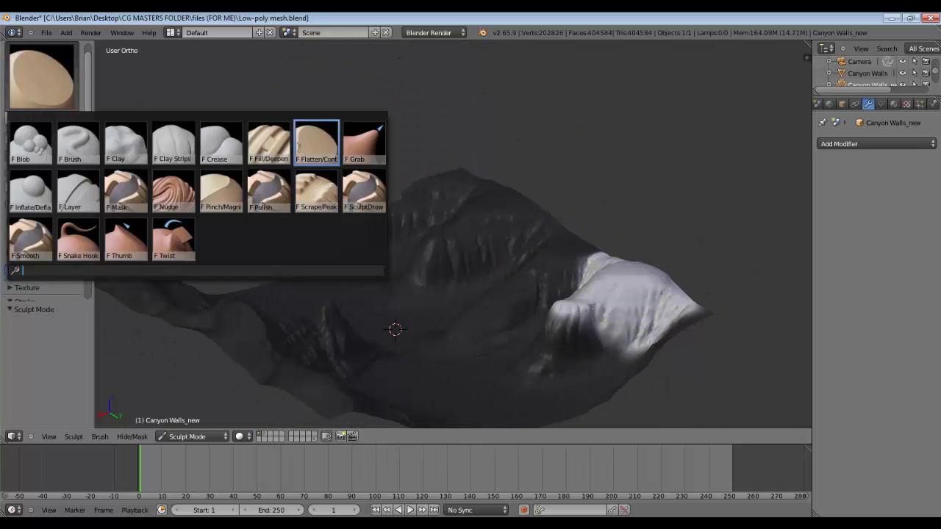
click(361, 142)
middle_drag(643, 376, 616, 361)
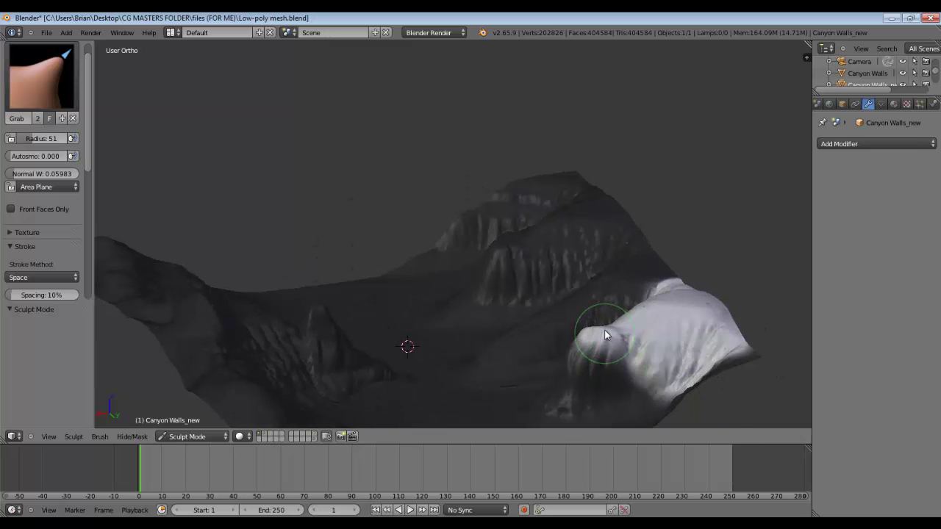
middle_drag(635, 331, 588, 360)
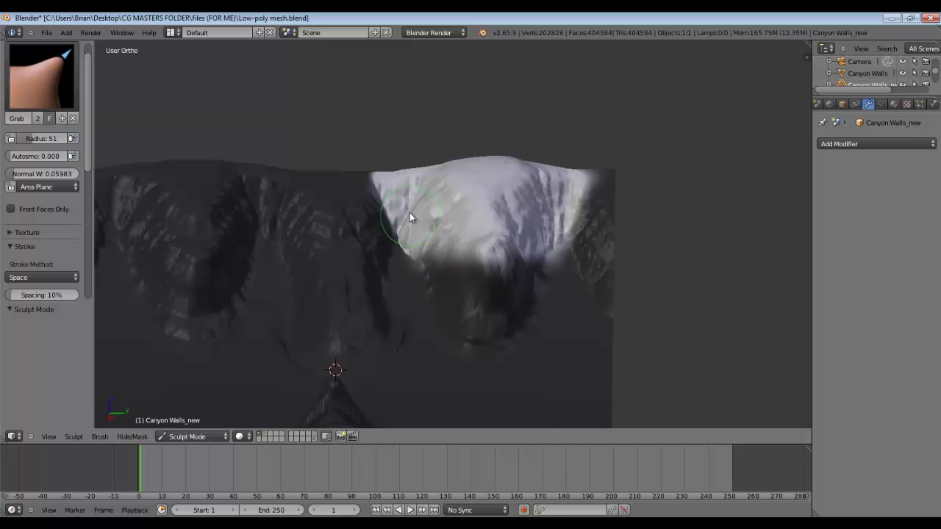
middle_drag(410, 213, 454, 258)
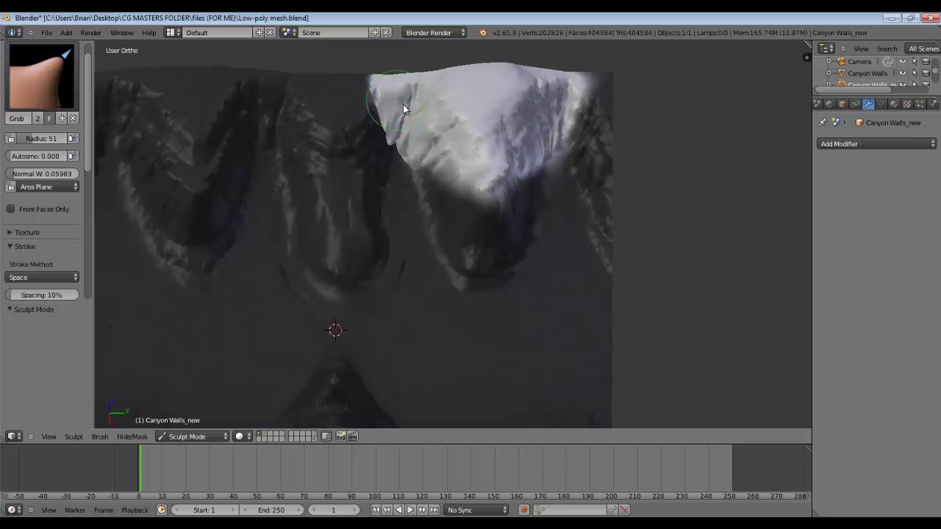
Clear the mask to check the terrain and bring it back inverted, covering only the reshaped upper cliff.
scroll(470, 190, down, 1)
key(alt+m)
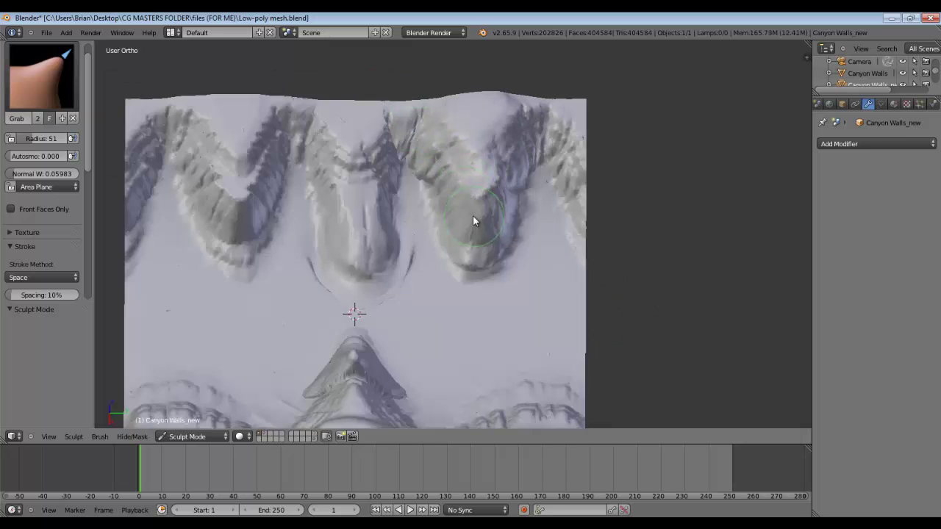
scroll(472, 215, down, 1)
mouse_move(452, 236)
middle_down()
mouse_move(425, 243)
mouse_move(471, 251)
middle_up()
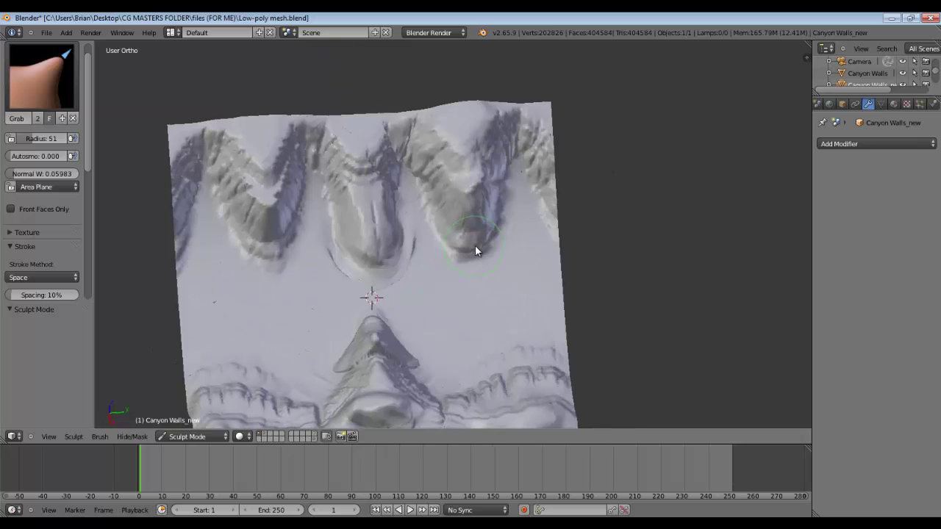
drag(475, 245, 522, 196)
Deepen the ground around the foot of the partly masked cliff with the Fill/Deepen brush at radius 51, strength 0.500.
click(41, 75)
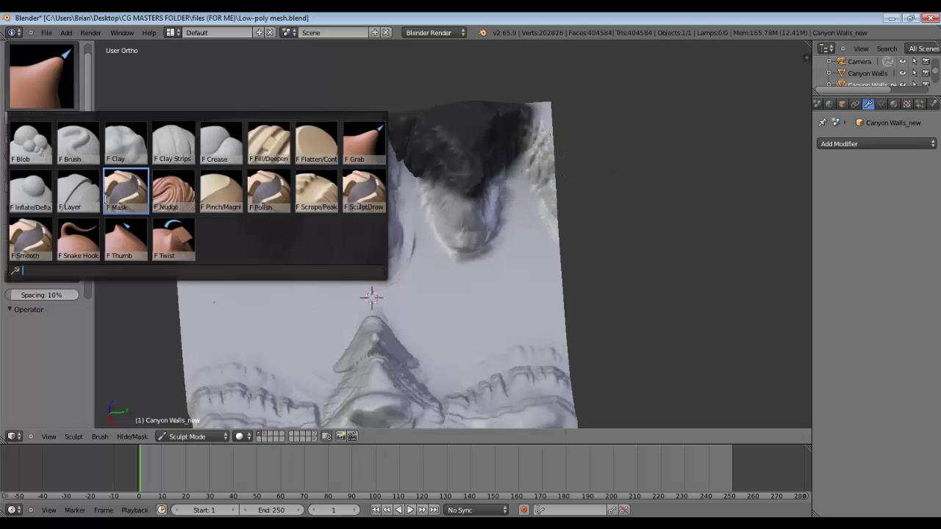
click(311, 147)
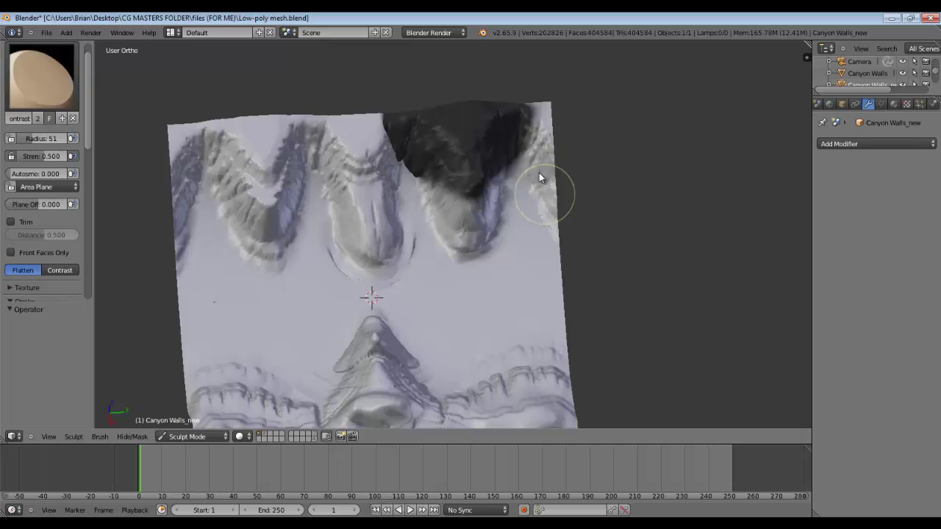
click(41, 75)
click(293, 156)
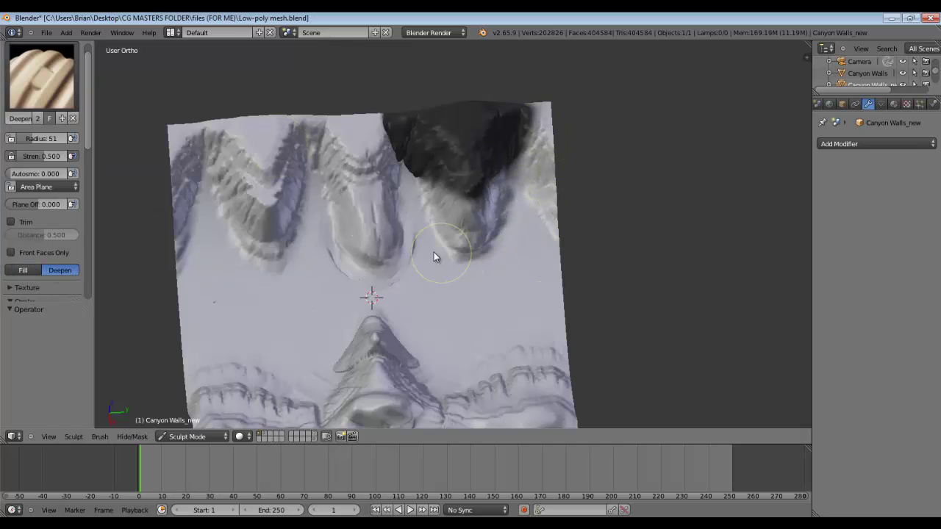
drag(434, 252, 422, 219)
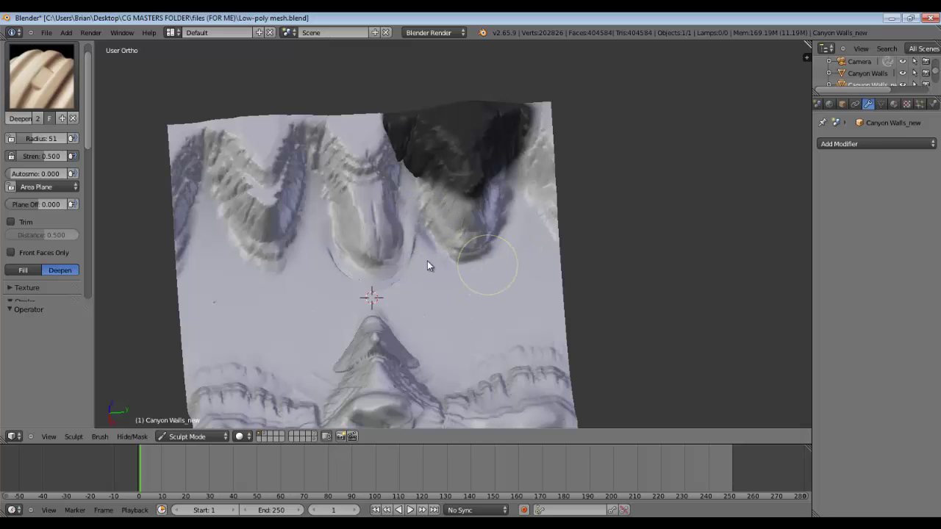
Smooth the hollow around the foot of the partly masked cliff with the Smooth brush at radius 51, strength 0.143.
middle_drag(527, 278, 466, 263)
click(42, 75)
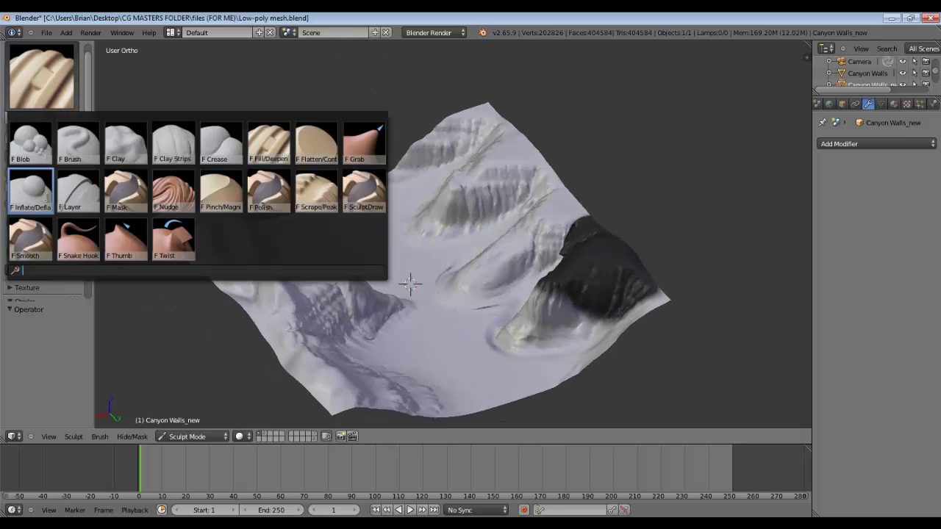
click(119, 235)
click(99, 437)
click(41, 75)
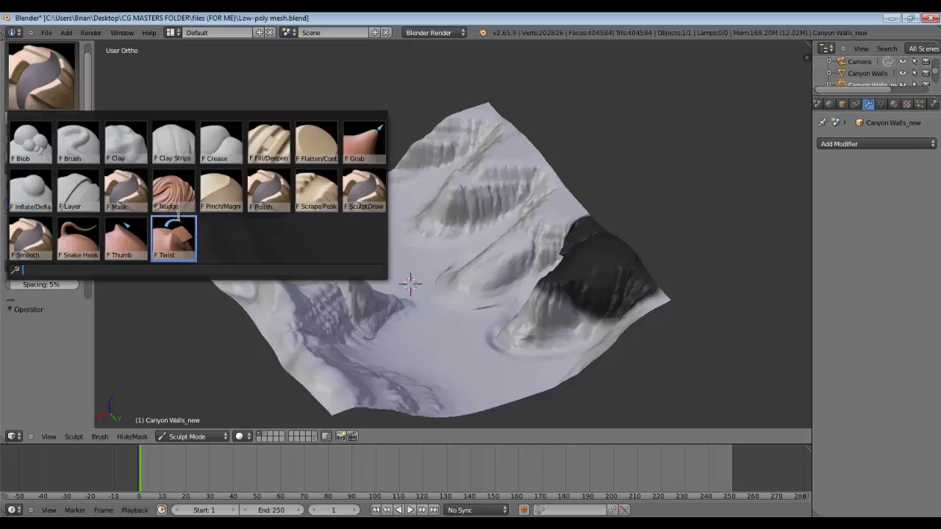
click(100, 437)
mouse_move(121, 374)
click(188, 373)
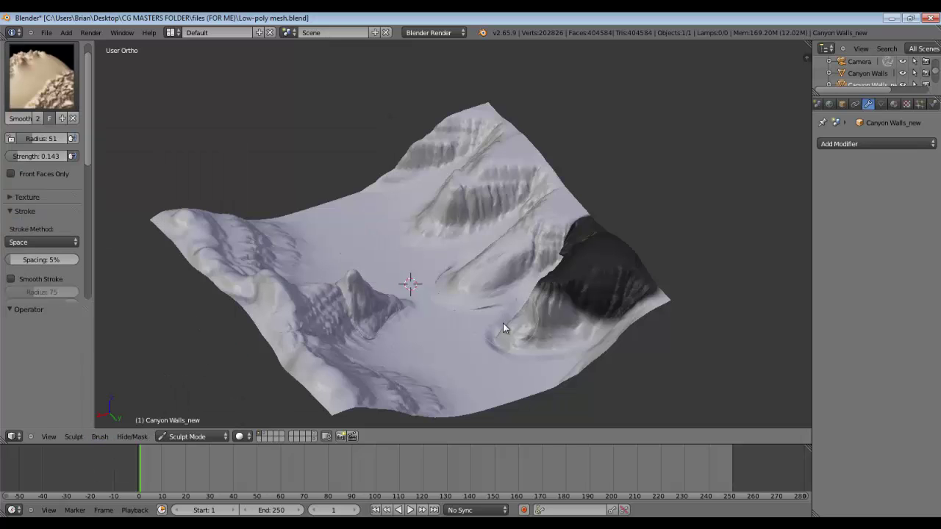
scroll(525, 367, up, 5)
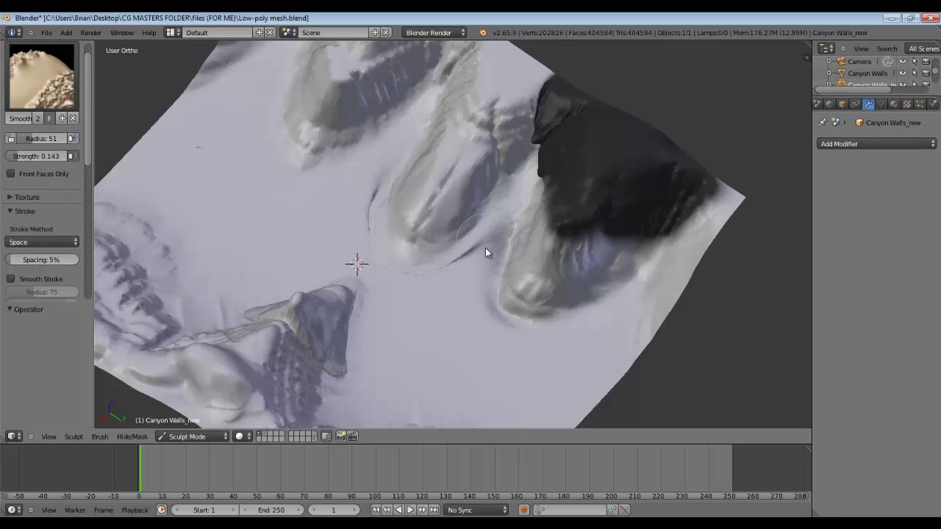
middle_drag(488, 314, 294, 336)
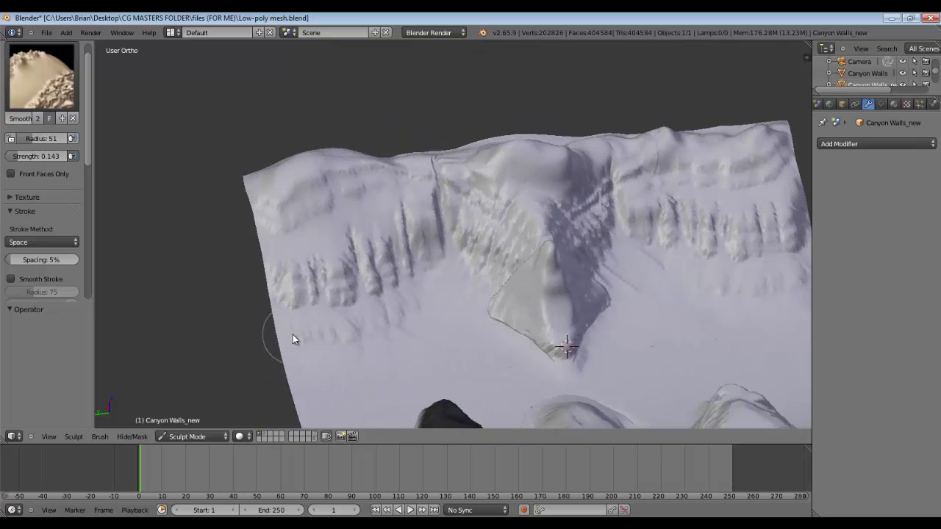
Clear the mask from the terrain and view both canyon walls together.
scroll(599, 349, up, 3)
middle_drag(593, 355, 411, 260)
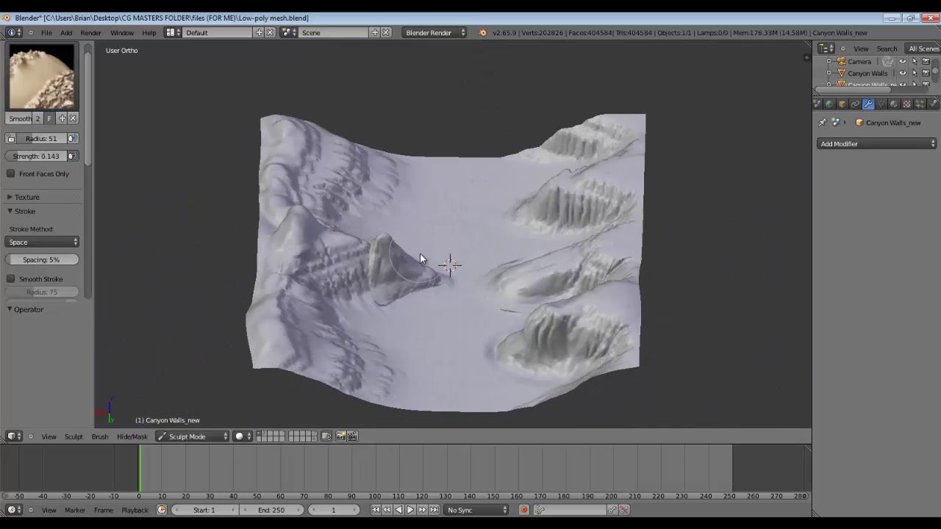
scroll(472, 284, up, 2)
scroll(489, 278, down, 2)
Set the terrain's X and Y dimensions to 140.
key(n)
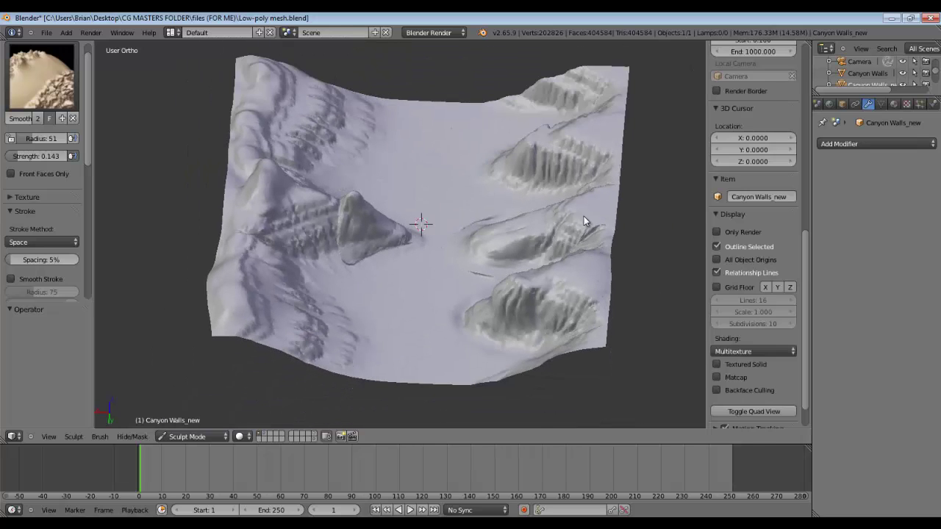
scroll(754, 189, up, 8)
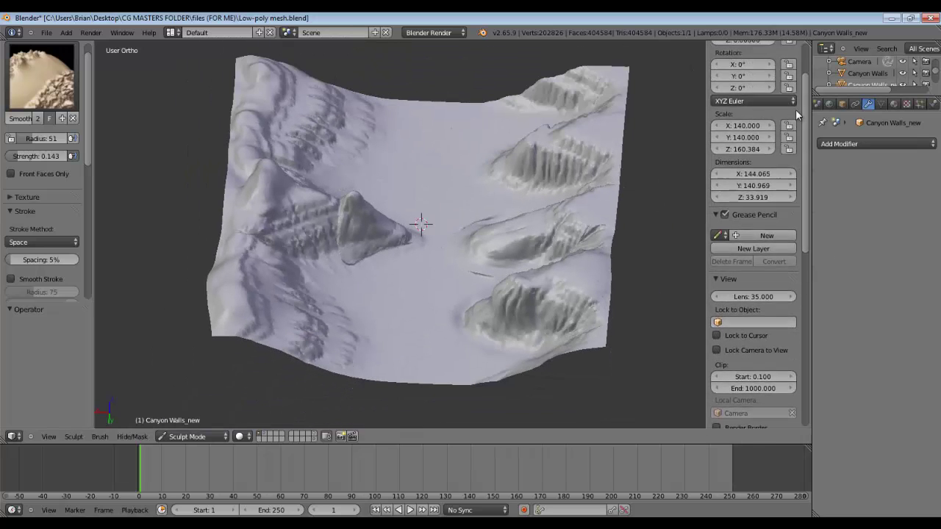
middle_drag(424, 184, 420, 201)
scroll(419, 202, down, 2)
click(753, 178)
text(1)
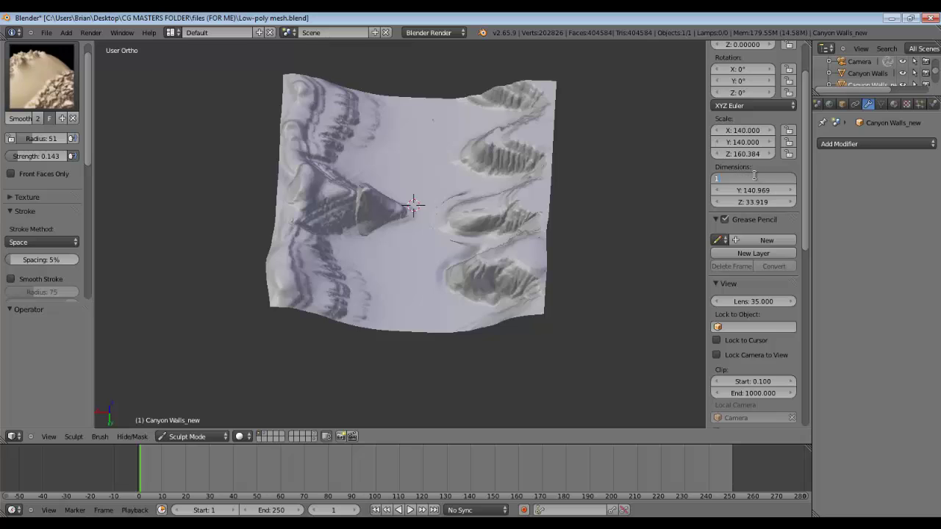
text(40)
key(Tab)
text(140.)
key(Return)
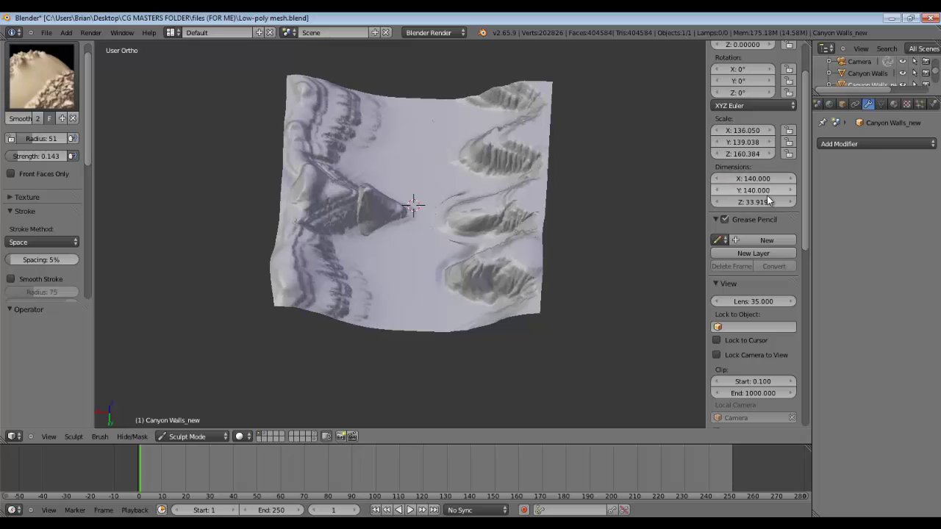
Set the terrain's Z dimension to 35 and save over Low-poly mesh.blend.
click(759, 199)
mouse_move(474, 242)
middle_down()
mouse_move(485, 168)
mouse_move(466, 157)
middle_up()
mouse_move(405, 287)
middle_down()
mouse_move(422, 288)
mouse_move(412, 288)
middle_up()
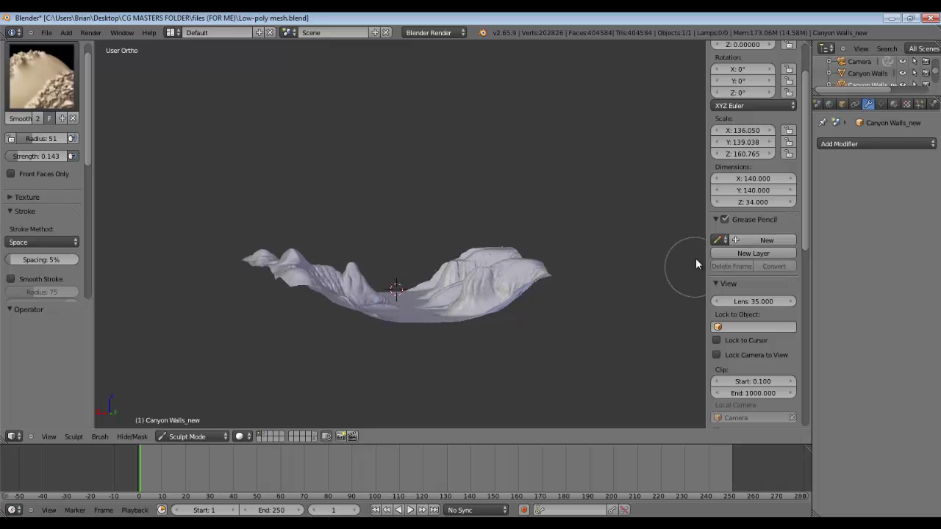
click(748, 202)
text(35)
key(Return)
key(ctrl+s)
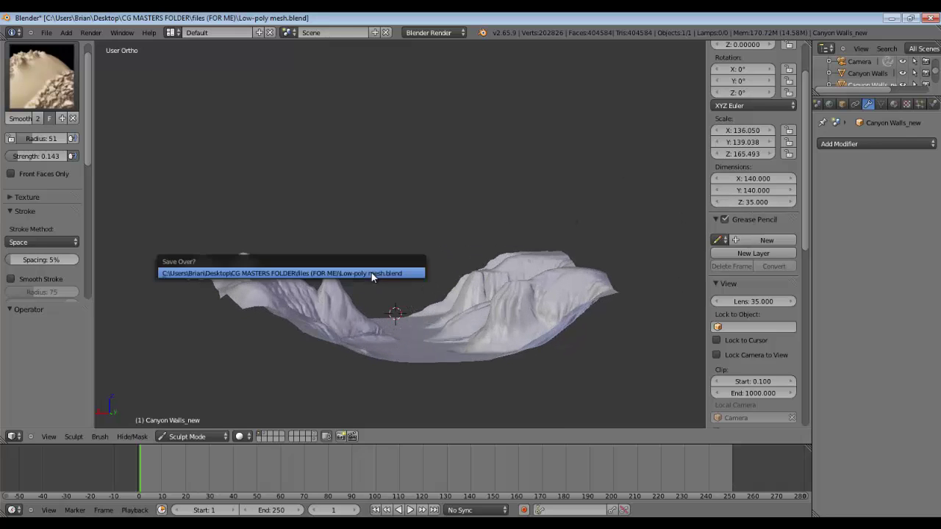
click(372, 273)
Rename the terrain's Untitled material as Canyon Walls.
middle_drag(524, 210, 756, 167)
click(893, 104)
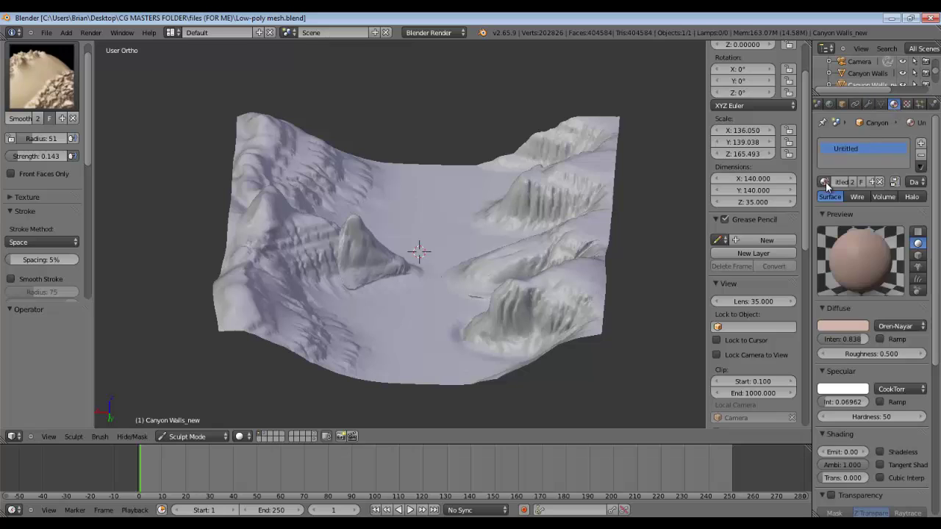
text(s)
key(Return)
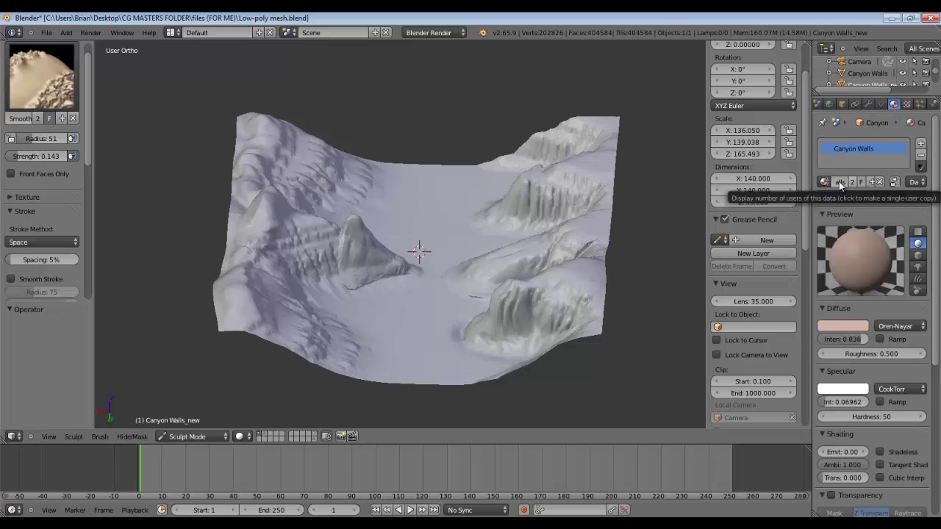
Assign the Heightmap material to the terrain and show its Blend texture settings.
click(824, 181)
click(797, 215)
click(907, 105)
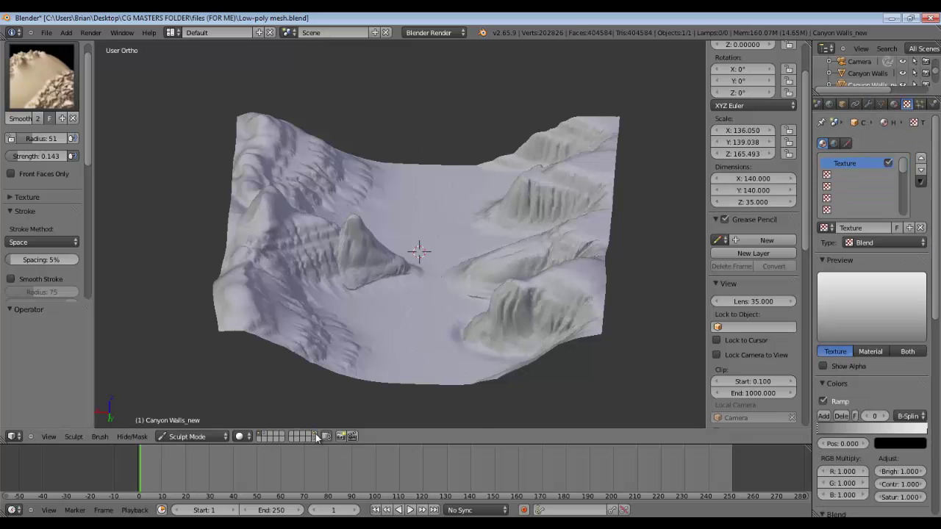
Look through the camera, return the terrain to Object Mode, and select the camera to show its lens settings.
key(KP_0)
click(893, 104)
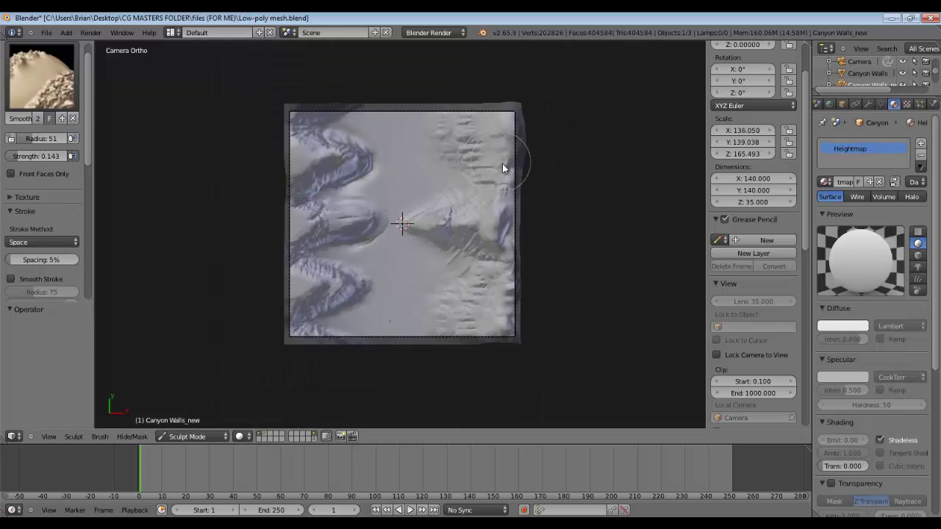
click(191, 436)
click(192, 425)
right_click(514, 225)
click(916, 104)
click(904, 105)
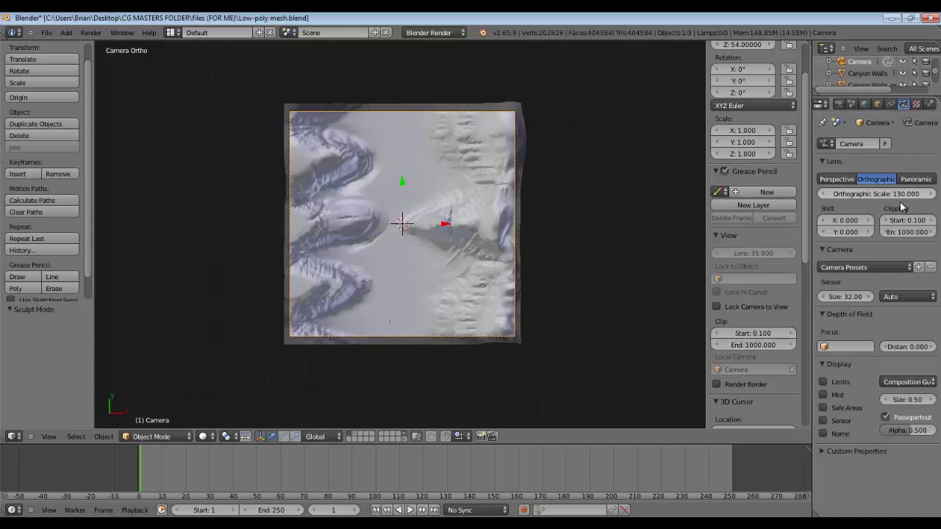
Set the camera's orthographic scale to 135 and check how the frame fits the terrain's edges.
drag(898, 194, 913, 194)
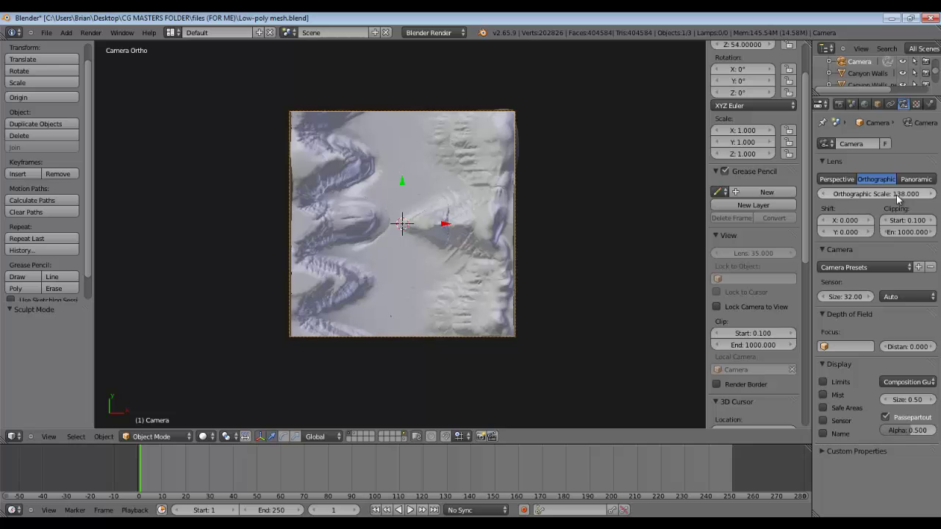
click(896, 197)
text(135)
key(Return)
scroll(436, 248, up, 2)
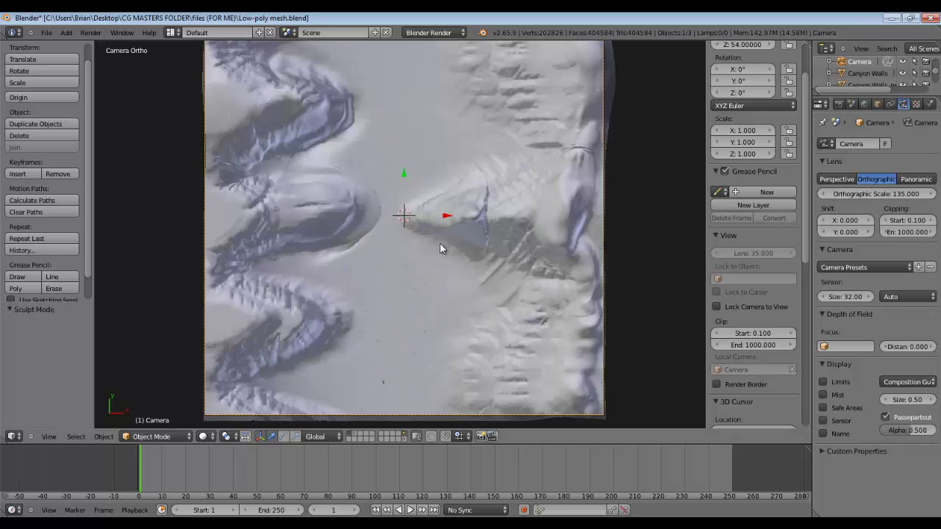
scroll(438, 210, down, 1)
scroll(440, 210, up, 1)
middle_drag(457, 219, 456, 216)
scroll(456, 216, down, 1)
Save Low-poly mesh.blend and render a heightmap image of the terrain, enlarging the result to check its edges.
click(839, 105)
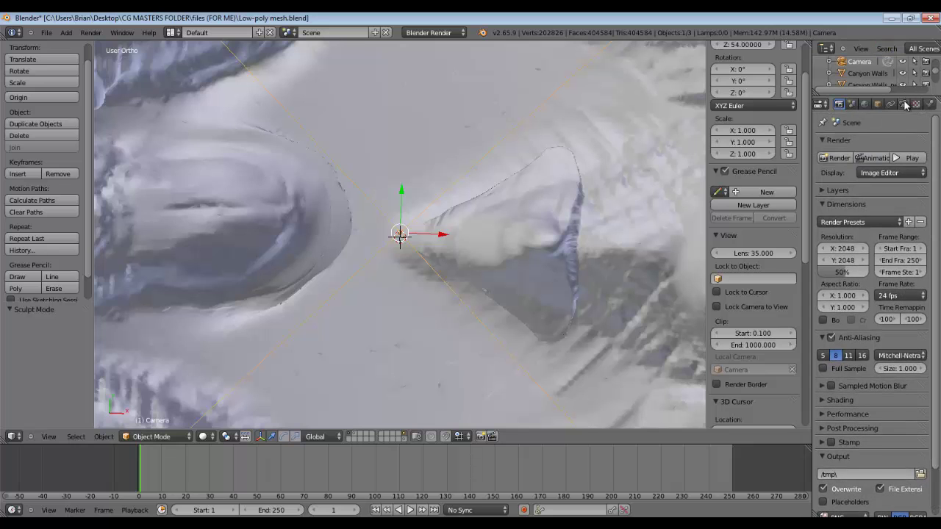
click(46, 32)
click(91, 32)
click(122, 40)
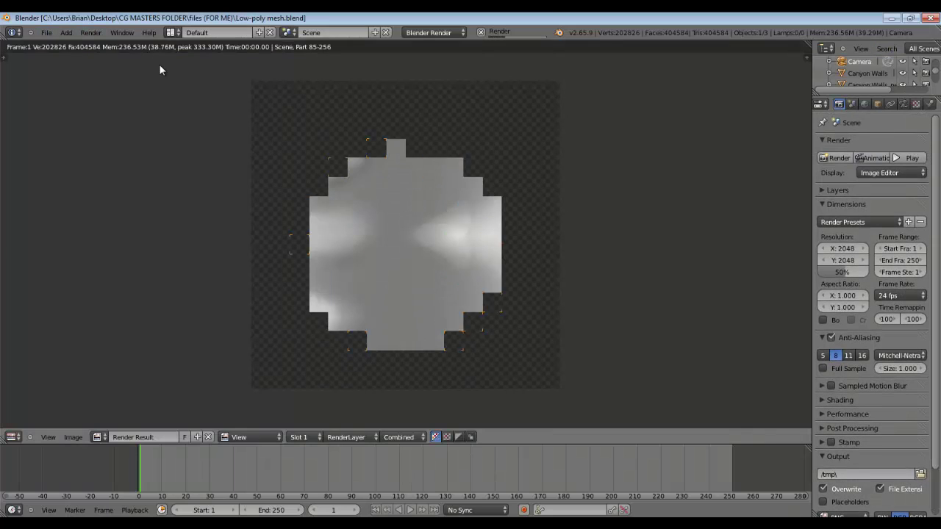
scroll(159, 126, up, 2)
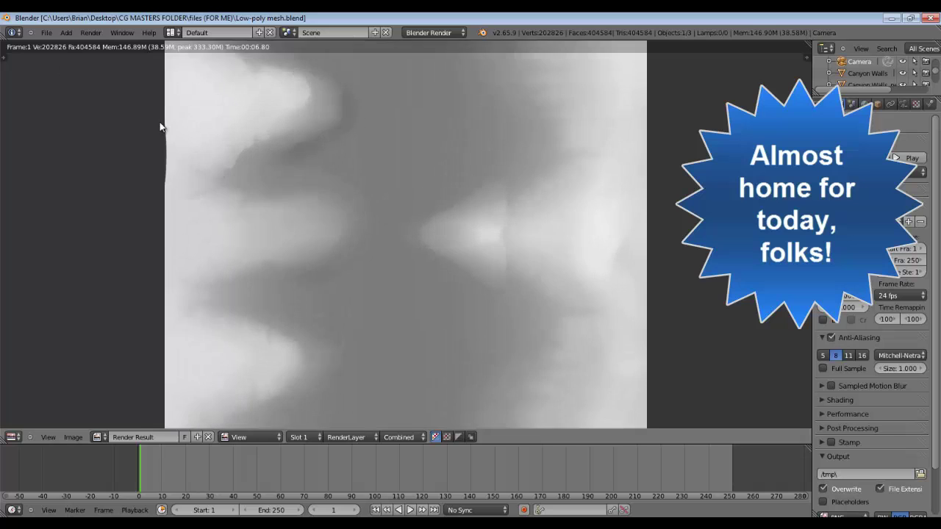
Set the camera's orthographic scale to 134 and render the heightmap again.
key(Escape)
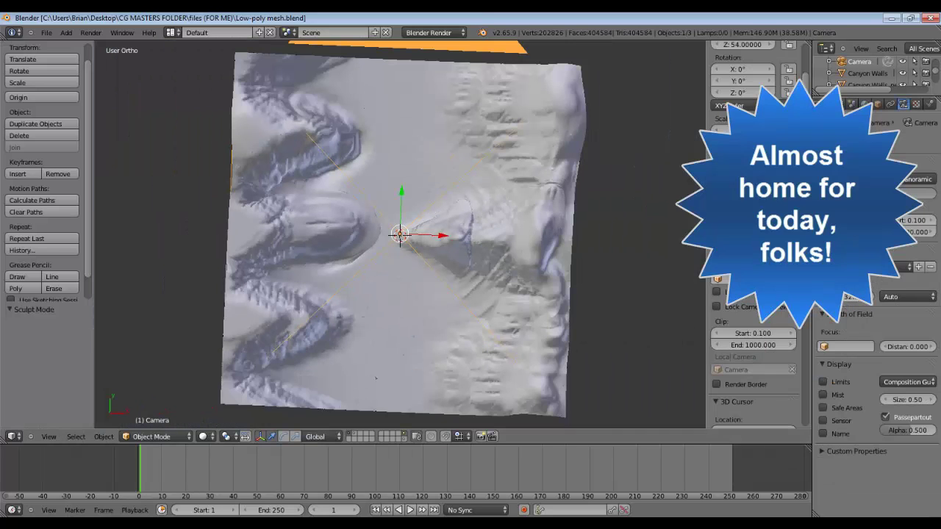
key(KP_0)
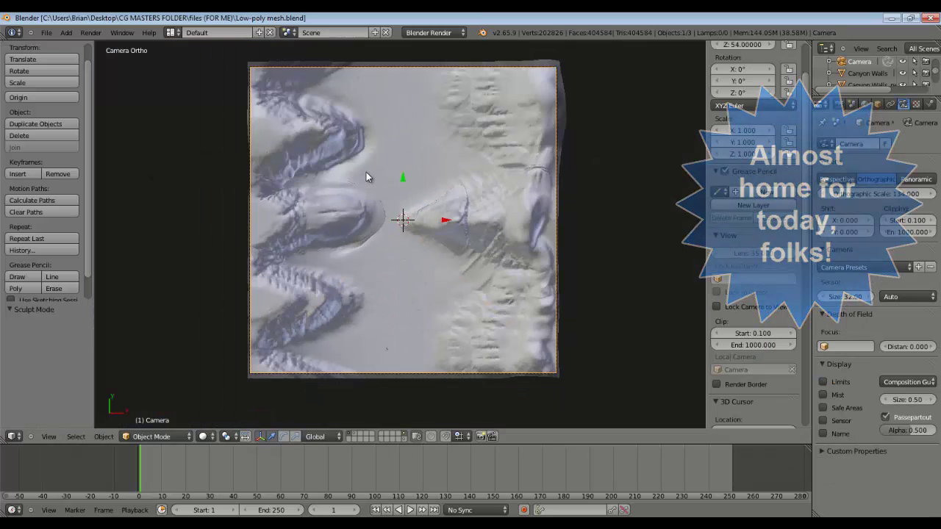
key(F12)
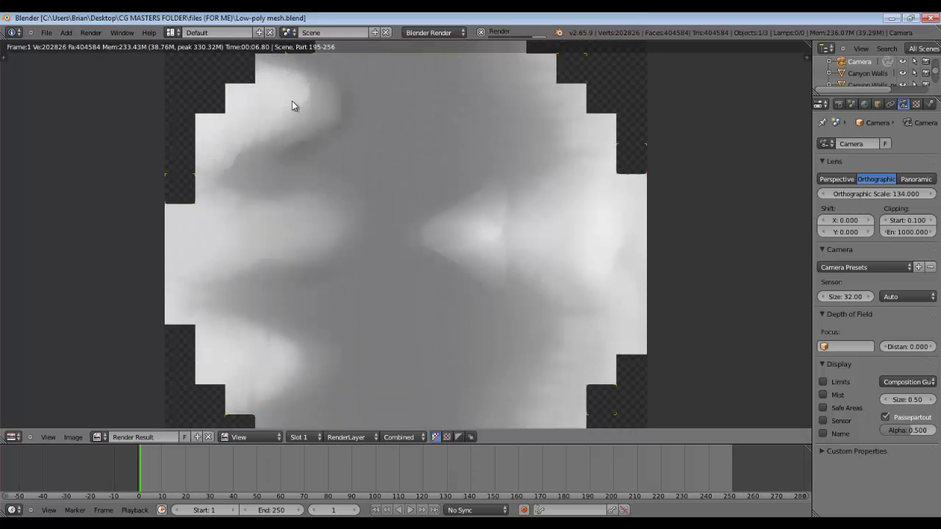
scroll(354, 182, down, 2)
Save the rendered image as Heightmap_03.png in CG MASTERS FOLDER.
click(73, 437)
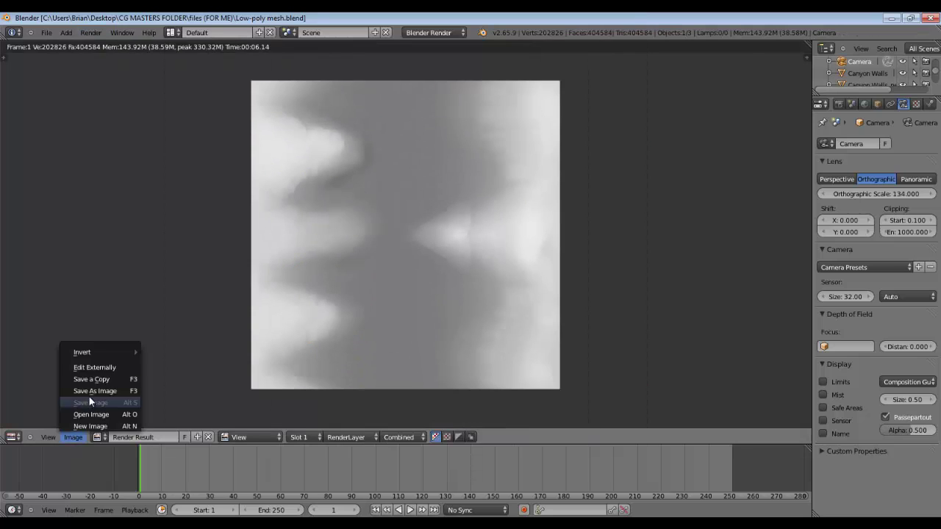
click(89, 395)
click(156, 92)
click(188, 221)
click(871, 77)
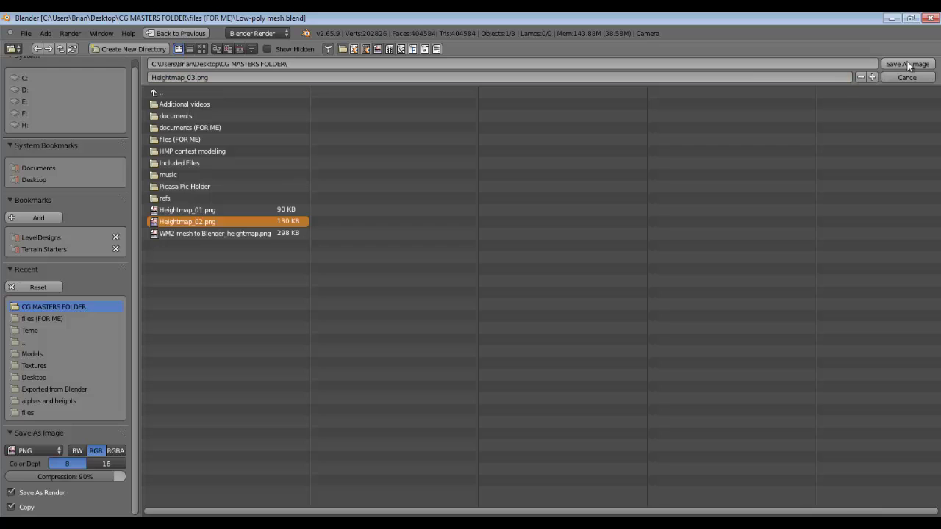
click(909, 65)
Examine the terrain's Heightmap material, its Blend texture settings, and the camera setup above the terrain.
click(46, 33)
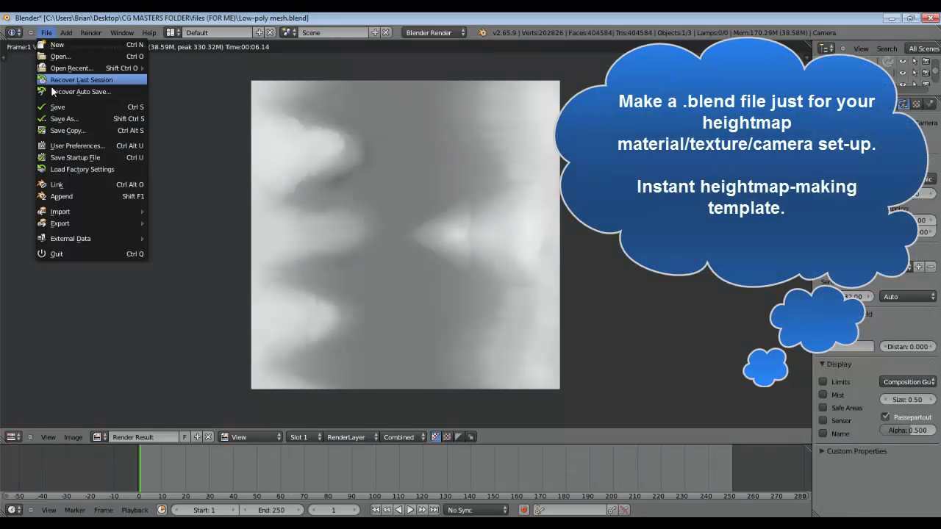
key(Escape)
click(928, 105)
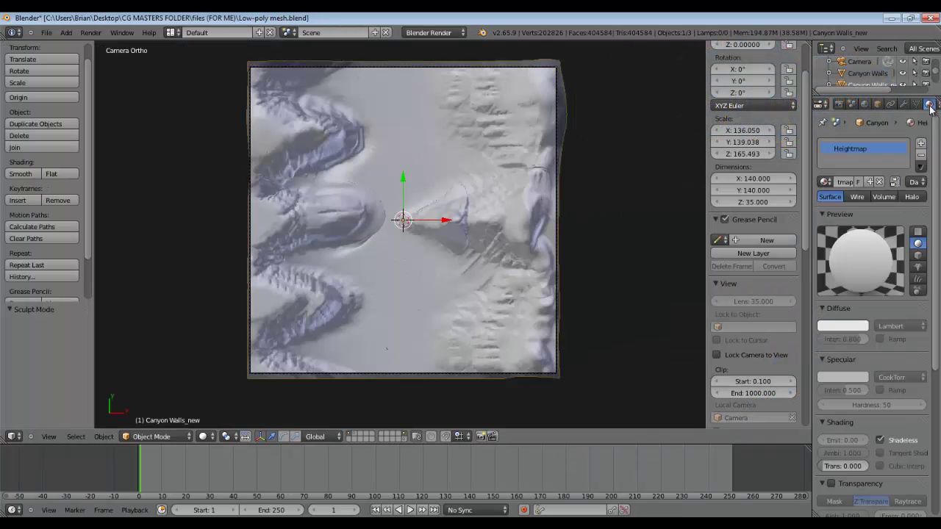
scroll(931, 109, down, 2)
click(919, 105)
click(907, 417)
middle_drag(404, 122, 404, 110)
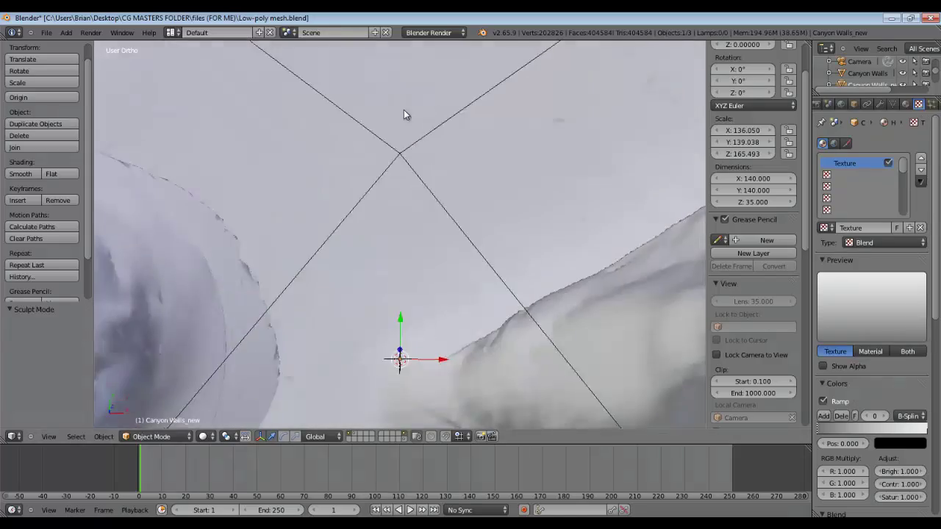
scroll(404, 115, down, 8)
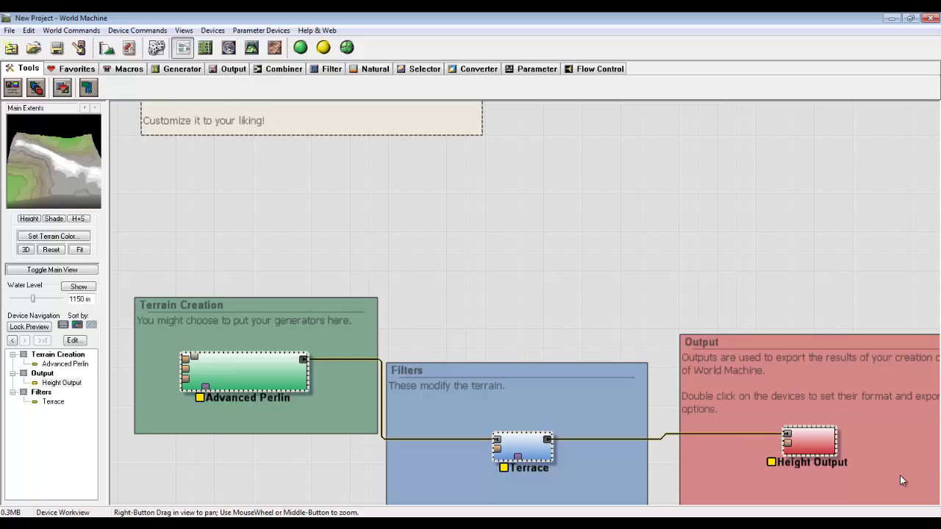
In World Machine, delete the default devices, the Terrain Creation, Filters and Output groups, and the introductory note.
key(Delete)
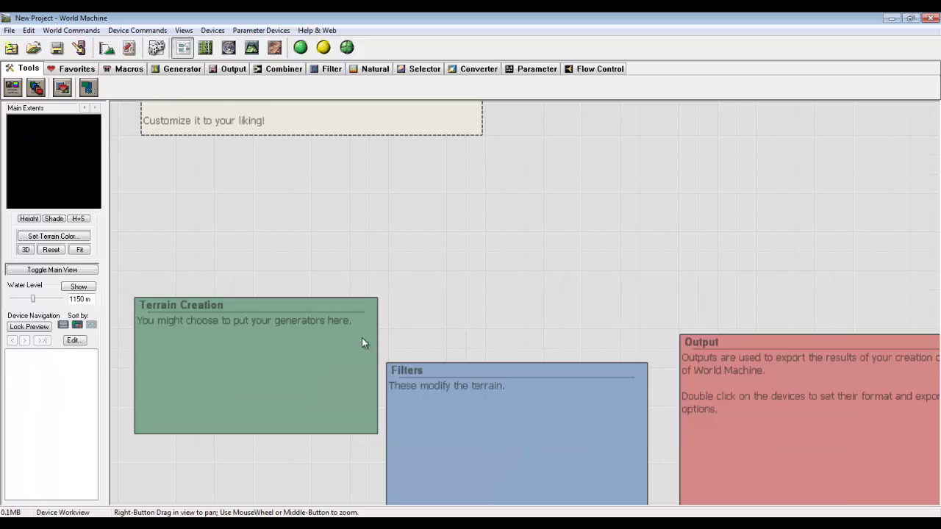
click(362, 338)
key(Delete)
click(477, 386)
key(Delete)
click(694, 353)
key(Delete)
click(368, 122)
Add a File Input generator and an Overlay View output device to the empty workview.
click(183, 72)
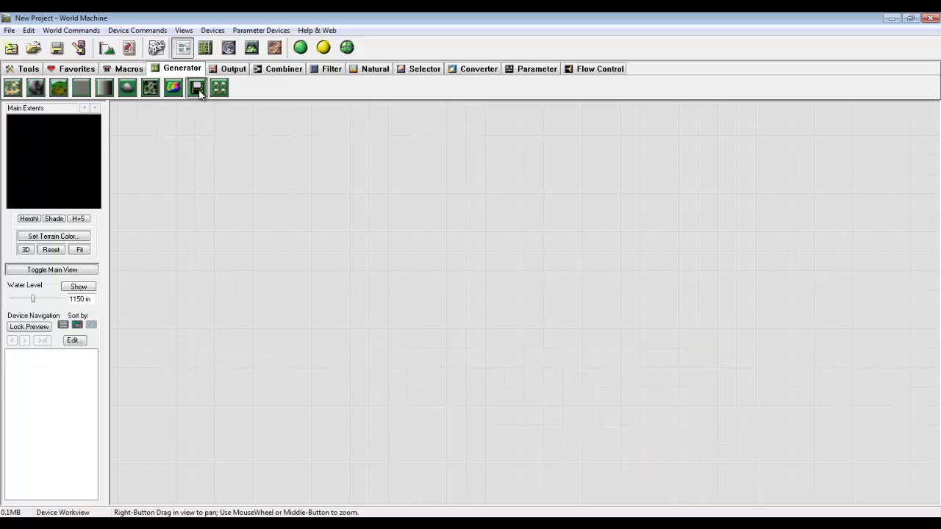
click(198, 89)
click(231, 205)
right_click(332, 204)
click(235, 70)
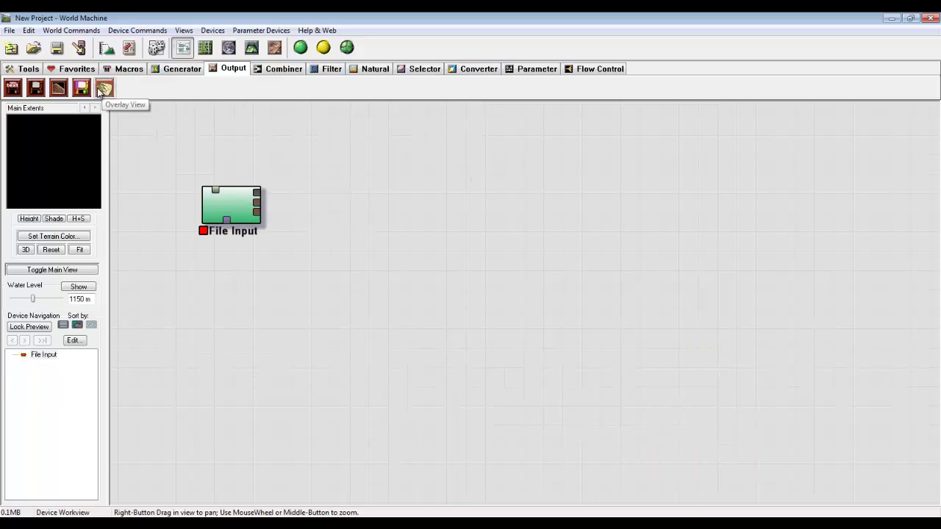
click(104, 88)
Load the heightmap from CG MASTERS FOLDER into File Input and connect its primary output to the Overlay View.
double_click(220, 203)
click(438, 313)
double_click(438, 311)
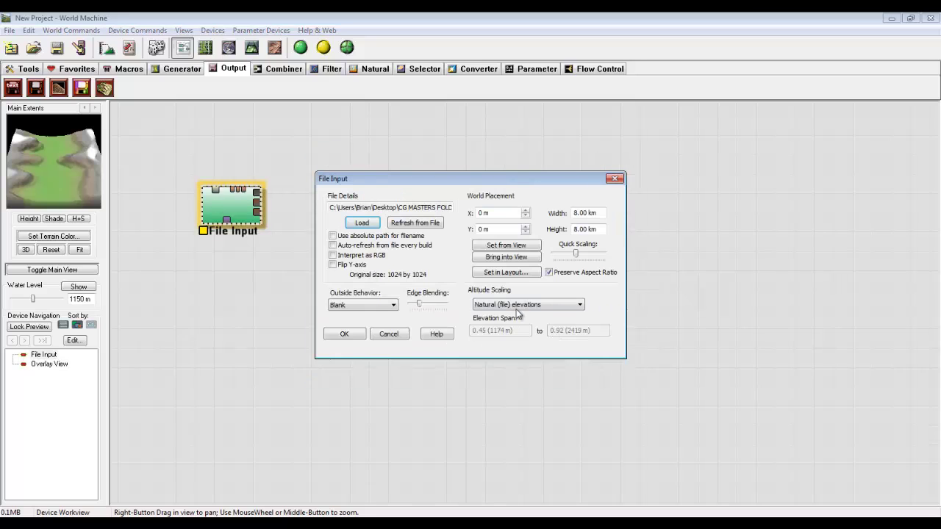
click(345, 334)
drag(256, 192, 463, 204)
Show the imported heightmap in the 3D view and inspect the canyon walls and valley from several angles.
click(255, 54)
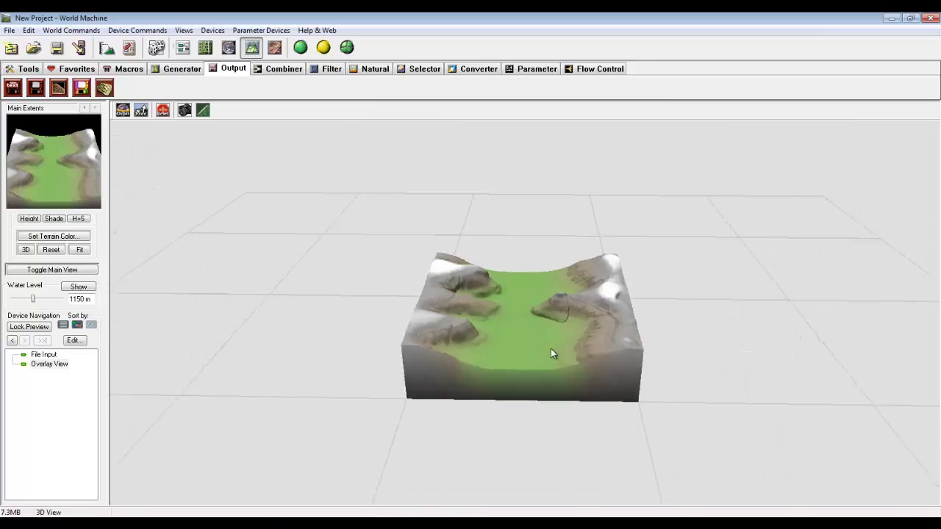
scroll(553, 345, up, 5)
drag(553, 329, 532, 280)
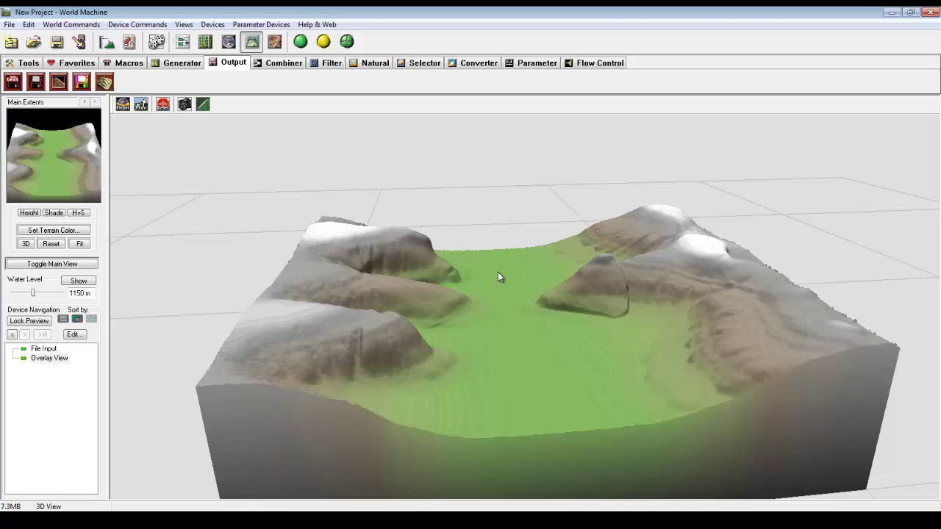
drag(527, 272, 659, 298)
scroll(466, 300, up, 5)
scroll(512, 313, down, 5)
drag(808, 296, 634, 279)
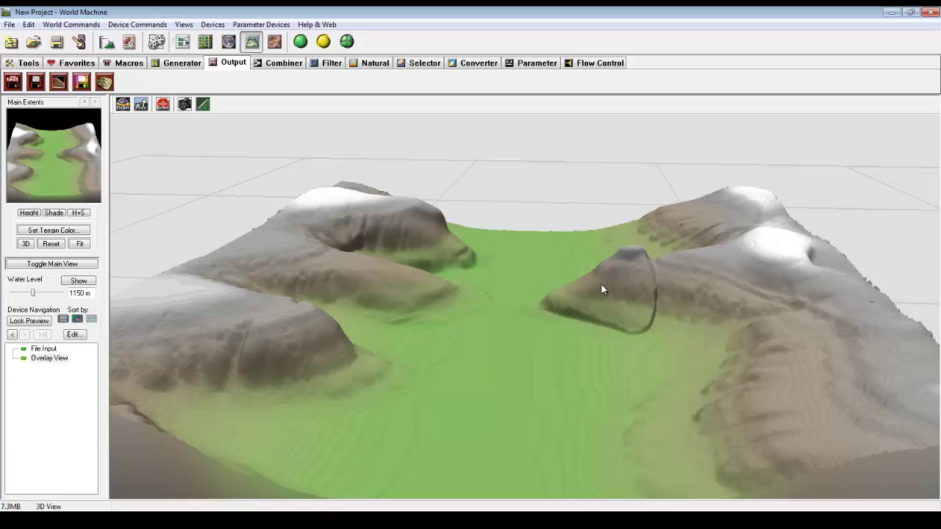
In Picasa Photo Viewer, review the canyon isoline map, the natural bridge mock-up and the mood board's river canyon photo.
click(421, 521)
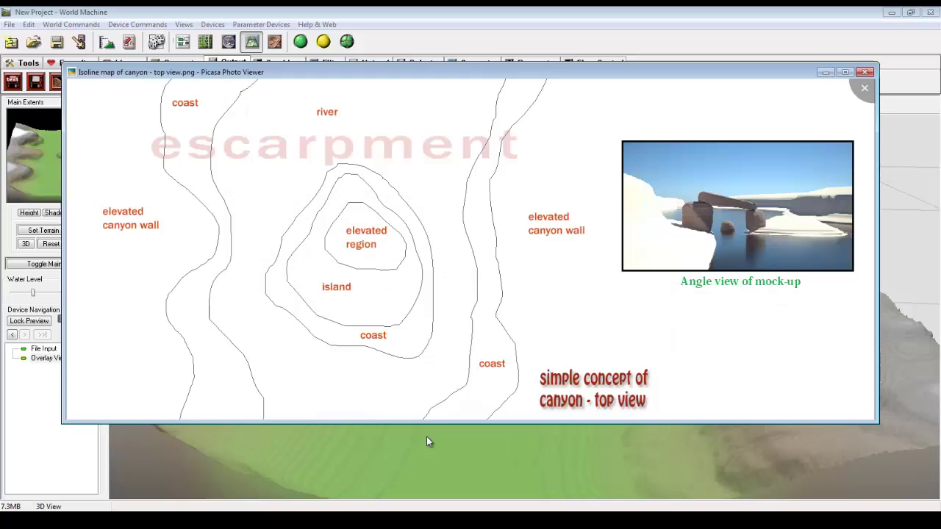
click(494, 407)
click(495, 407)
click(495, 405)
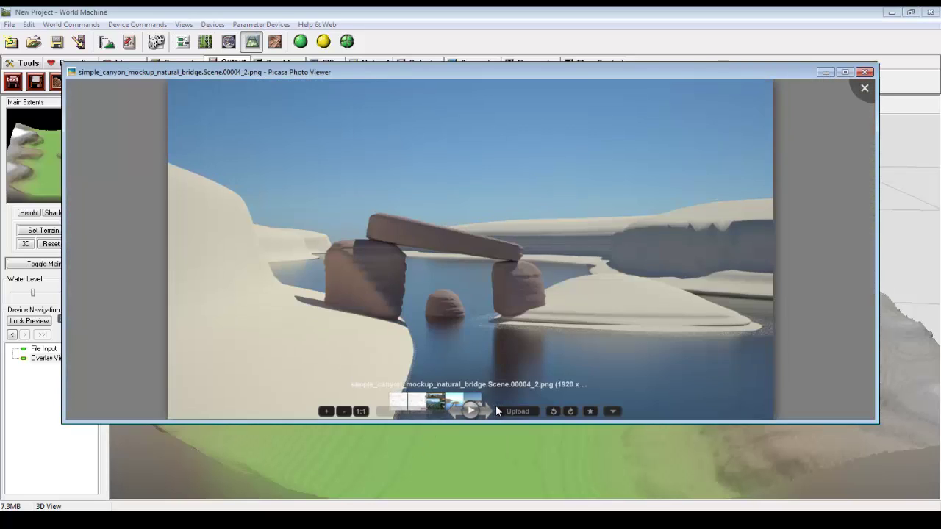
click(496, 405)
click(496, 405)
click(495, 405)
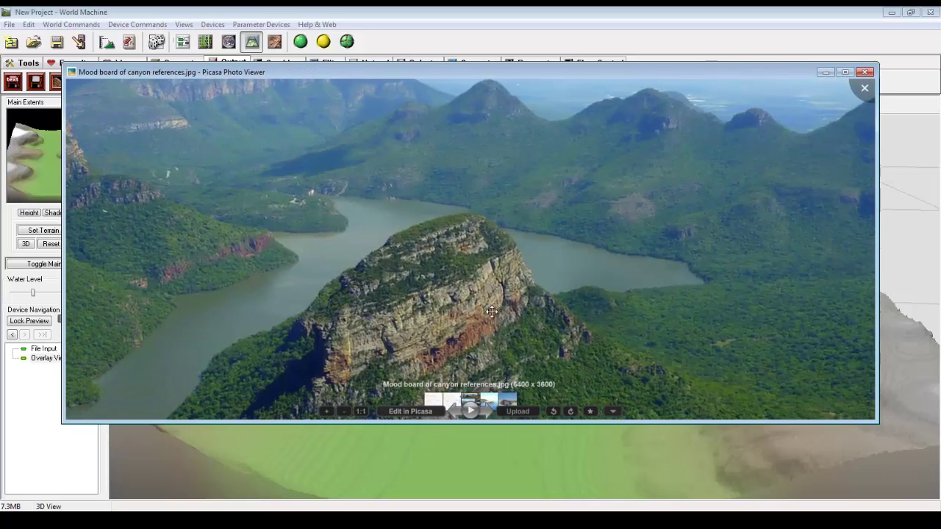
scroll(487, 295, down, 2)
drag(487, 295, 504, 228)
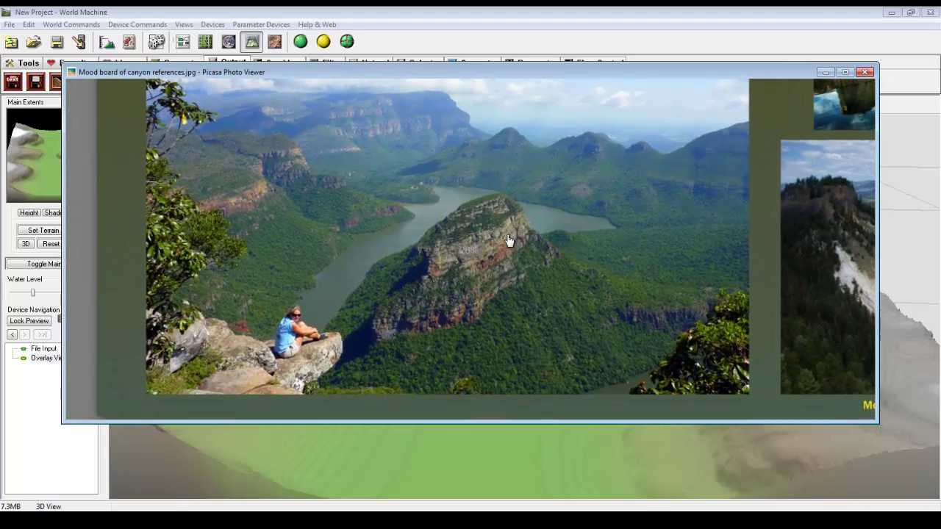
In World Machine, view the canyon from a low angle and compare its pointed hill with the mood board photo.
click(466, 12)
drag(450, 286, 214, 299)
drag(656, 303, 473, 253)
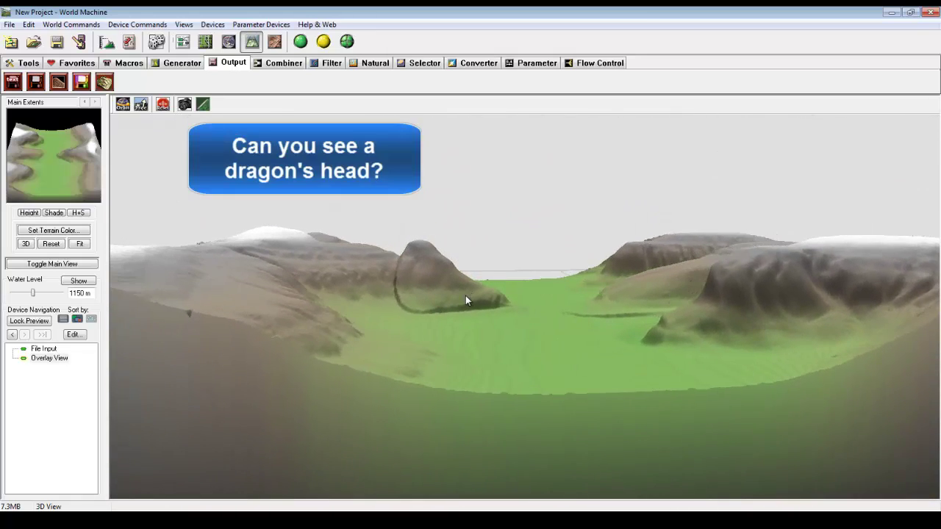
scroll(466, 296, up, 3)
mouse_move(416, 520)
click(379, 521)
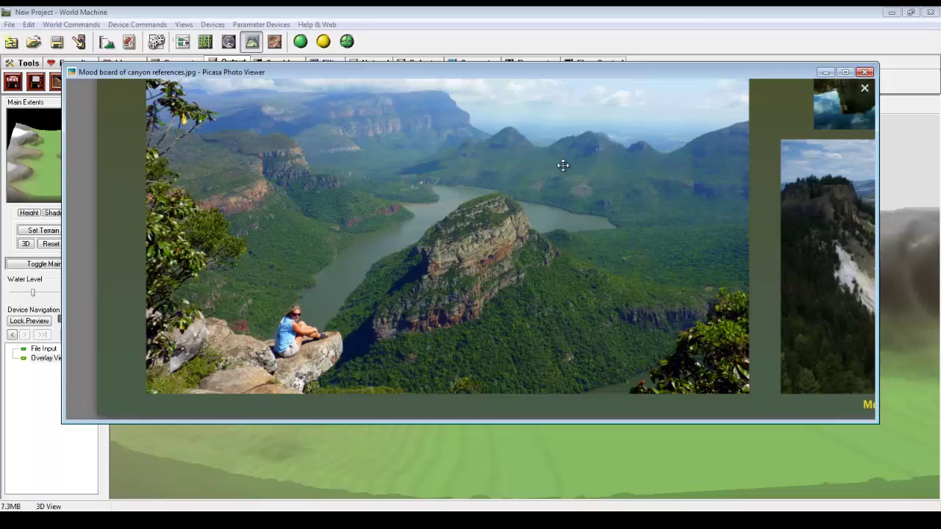
click(826, 72)
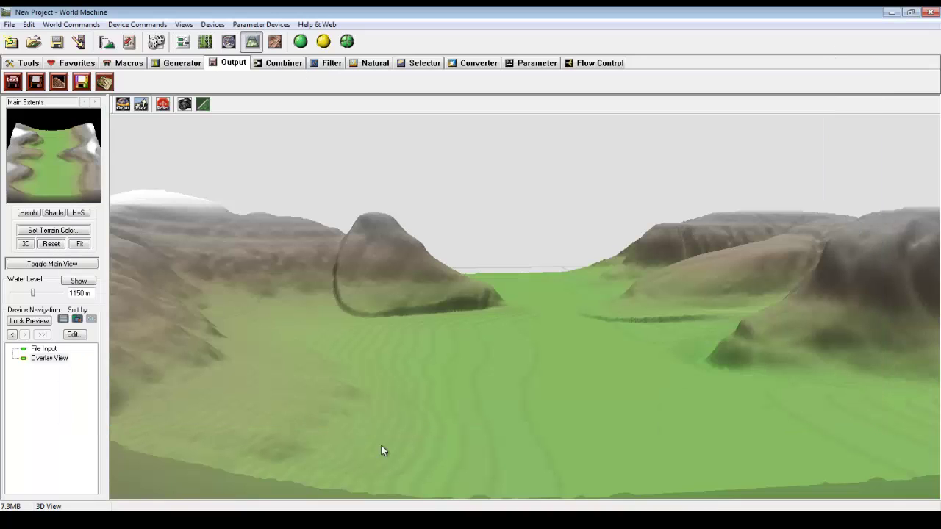
Examine the angle view of the mock-up on the isoline map image in Picasa Photo Viewer, and return to World Machine.
key(alt+Tab)
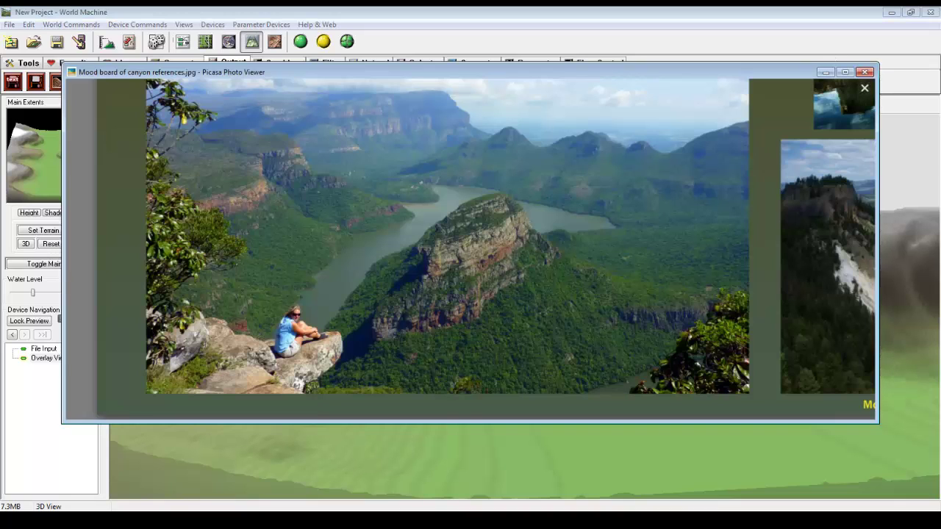
click(454, 411)
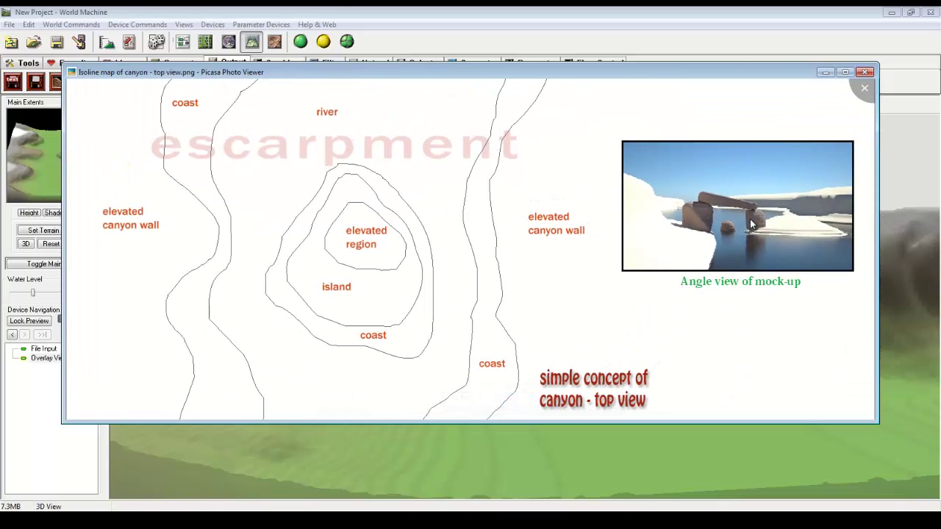
scroll(750, 224, up, 5)
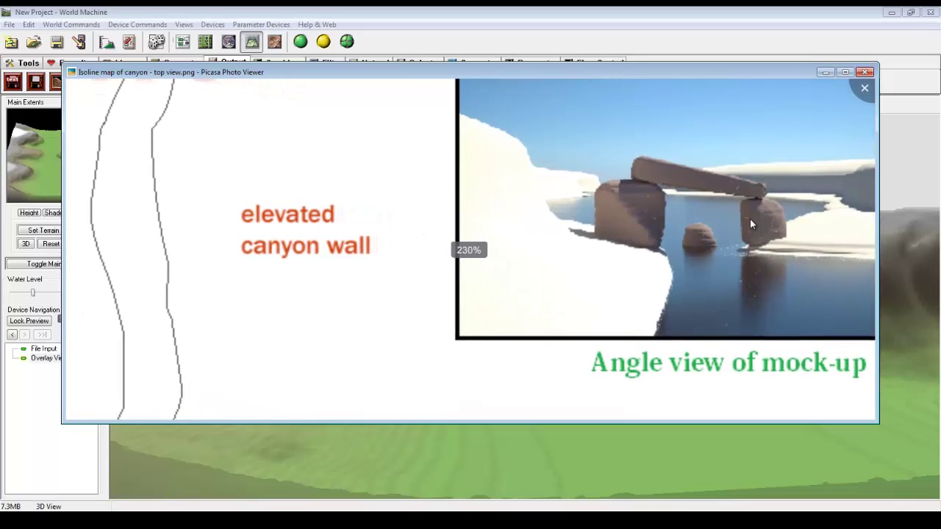
scroll(749, 219, up, 2)
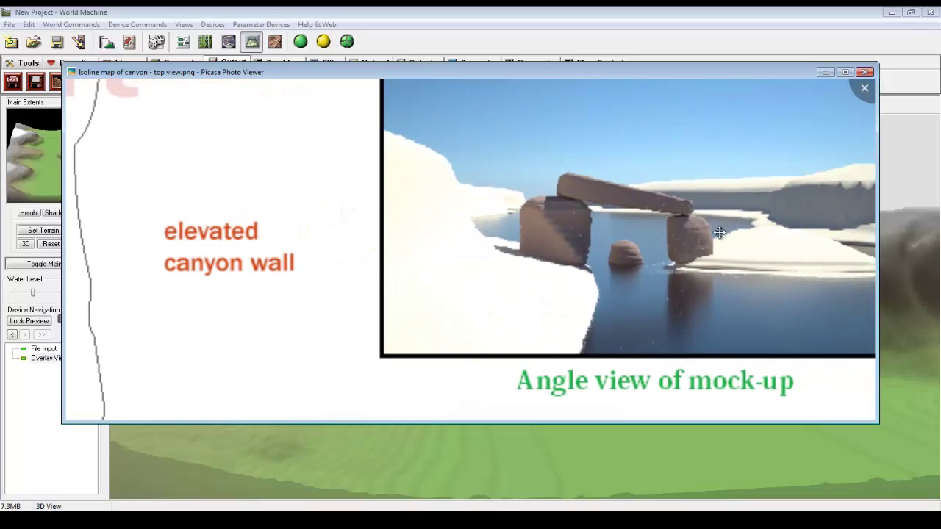
scroll(719, 232, down, 4)
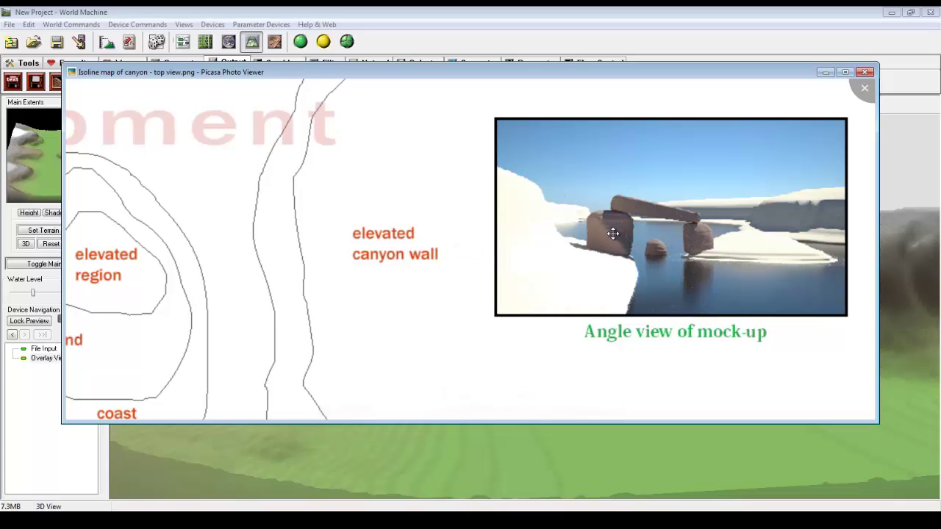
scroll(666, 245, down, 3)
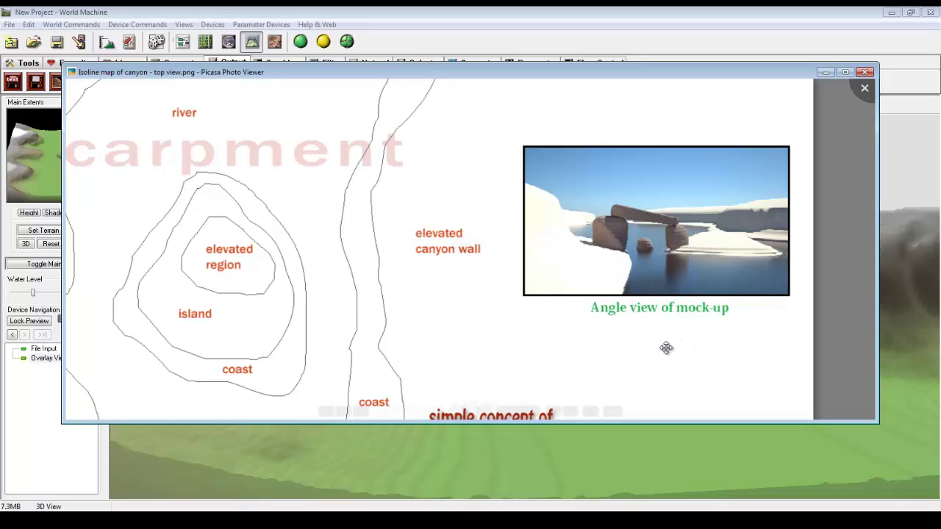
click(829, 72)
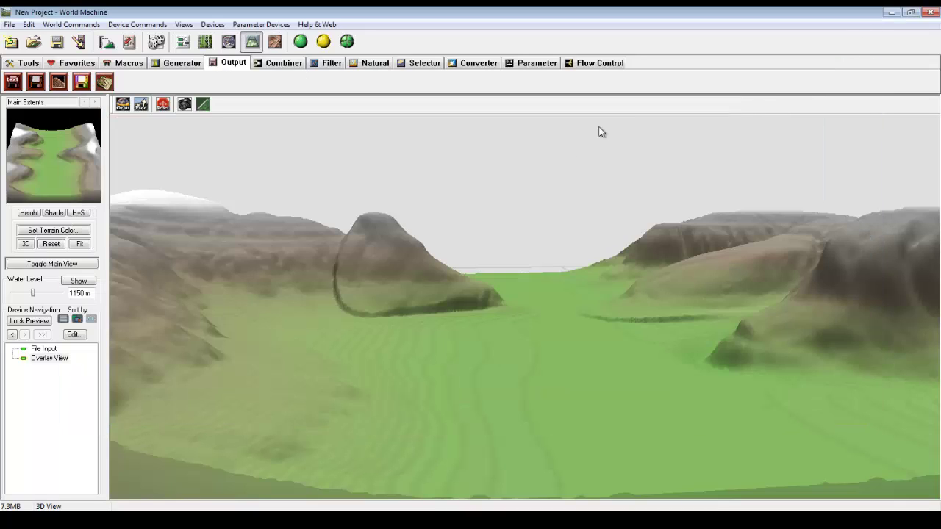
Inspect the whole terrain block in 3D from the front and from an elevated oblique angle.
scroll(559, 236, down, 3)
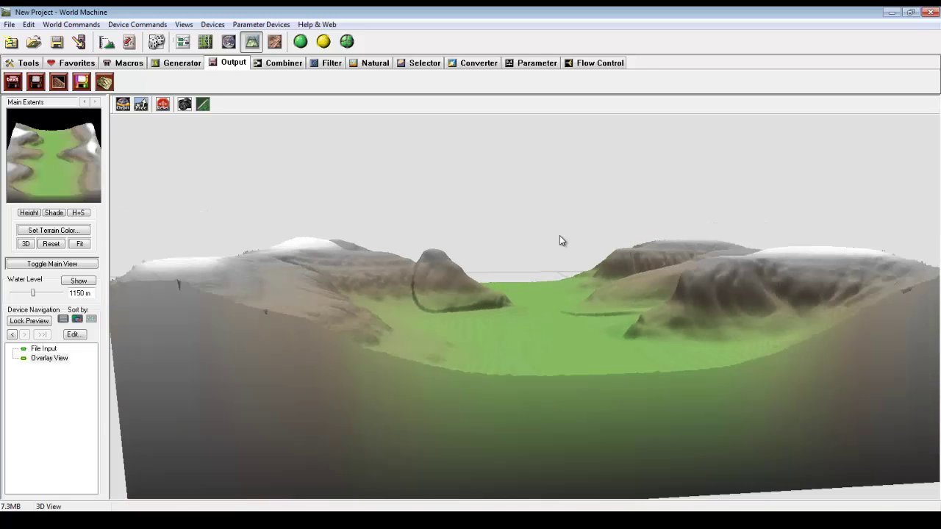
drag(559, 235, 369, 217)
drag(666, 264, 771, 276)
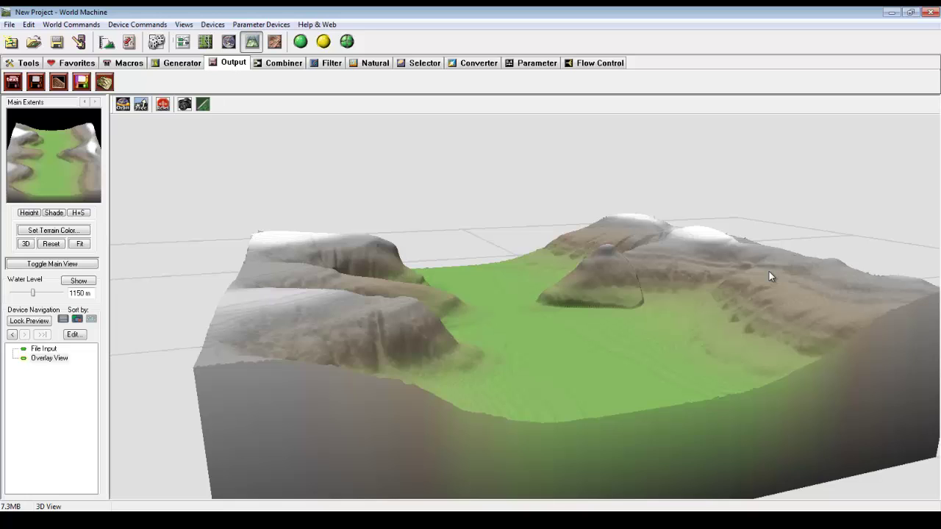